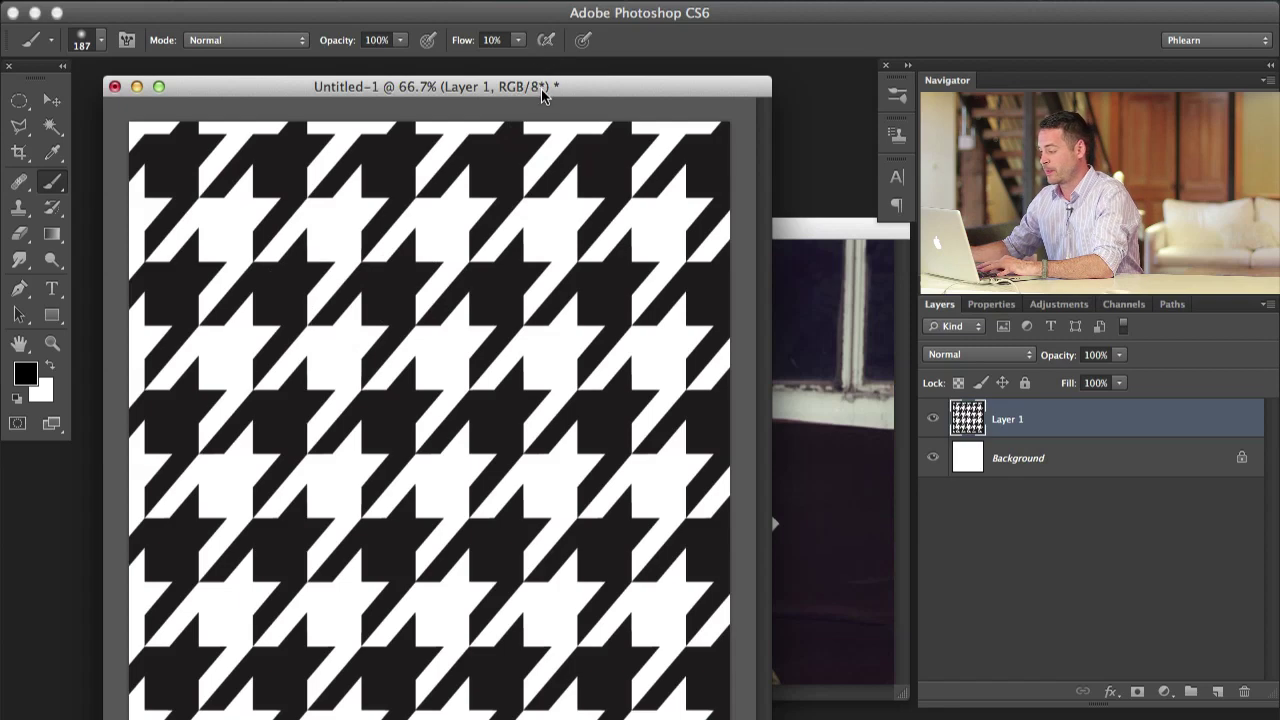
- Crop the houndstooth pattern document down to a single repeating tile, aligning the crop edges with matching points of the motif
mouse_move(541, 89)
mouse_down()
mouse_move(527, 80)
mouse_move(542, 72)
mouse_up()
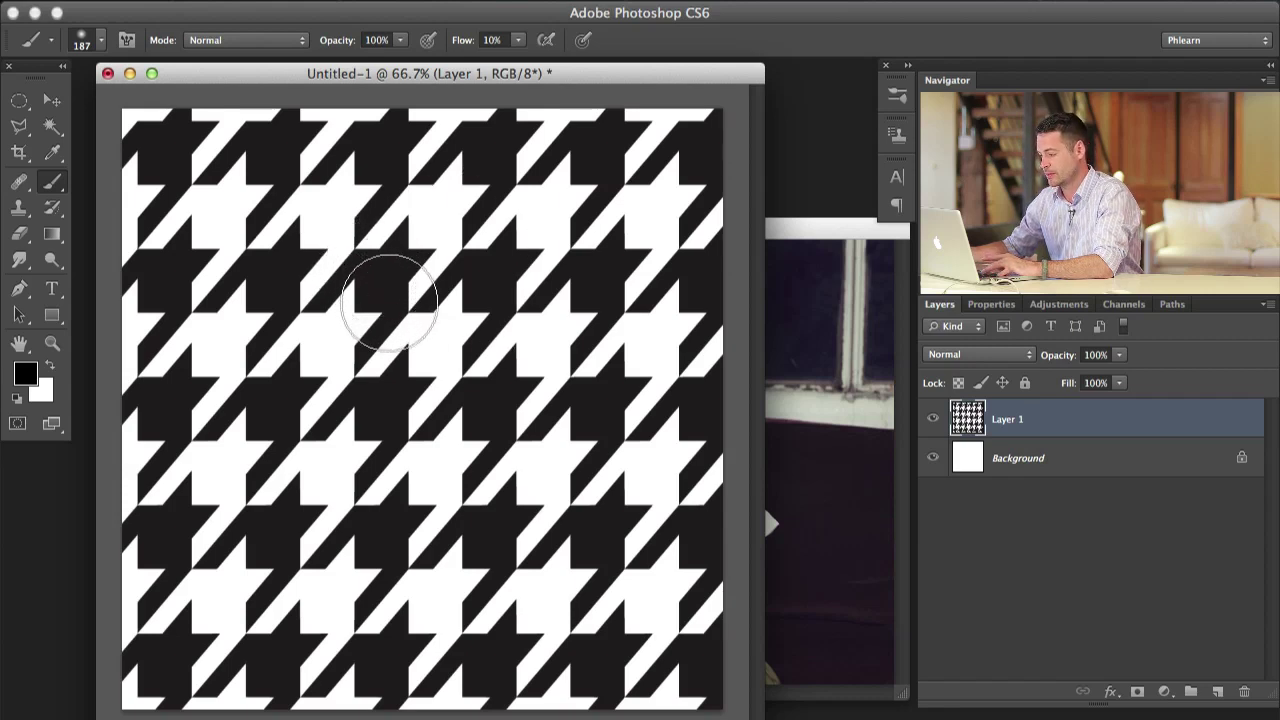
key(c)
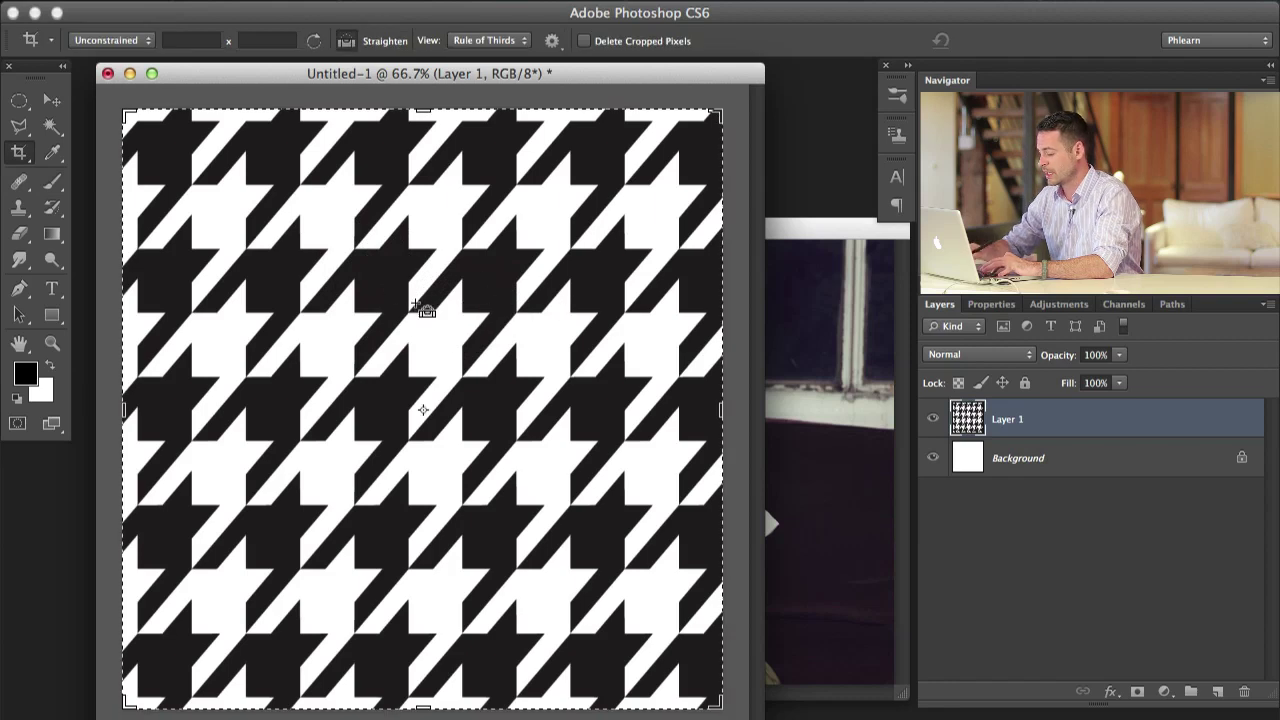
key(super+equal)
key(super+equal)
drag(408, 320, 527, 578)
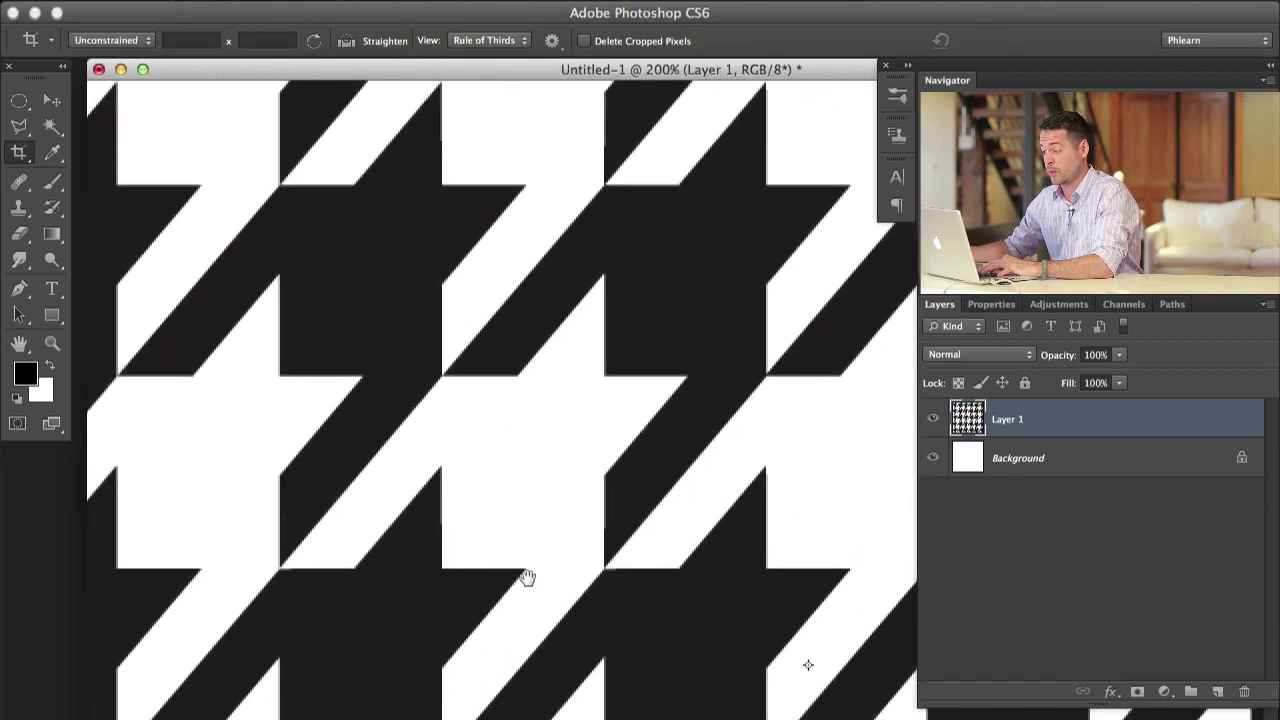
click(19, 152)
drag(275, 186, 600, 572)
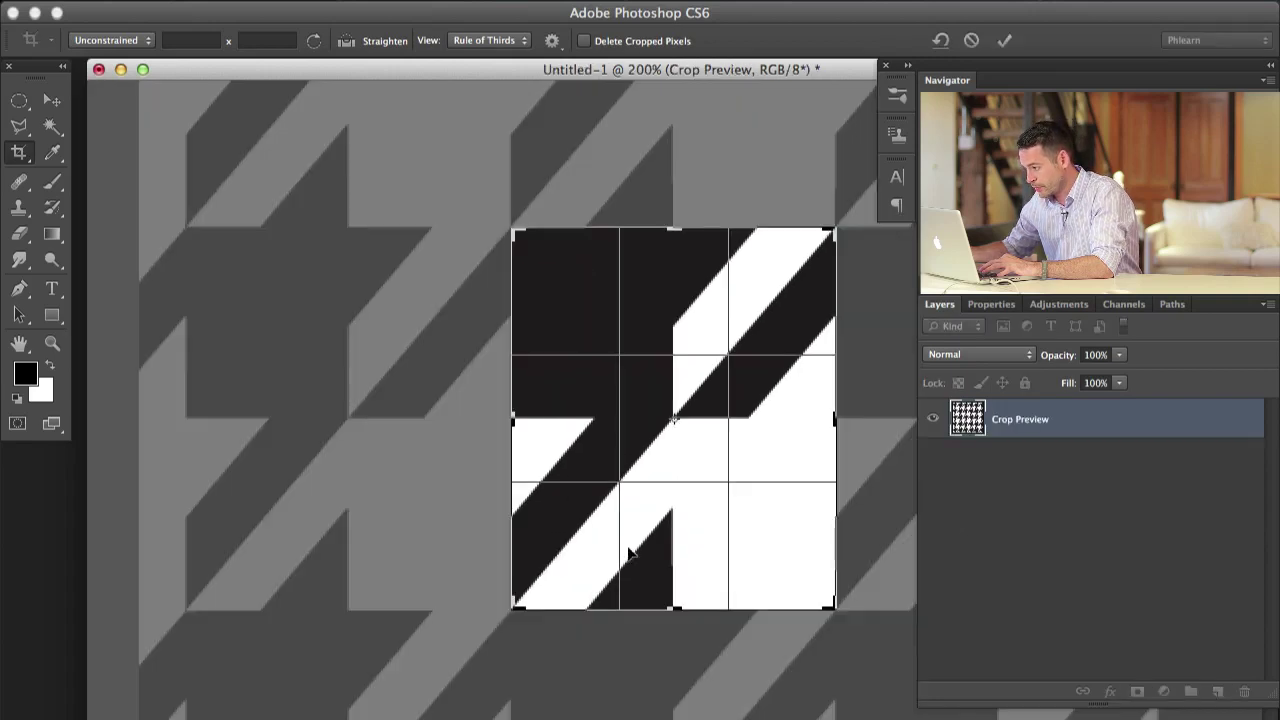
click(1002, 42)
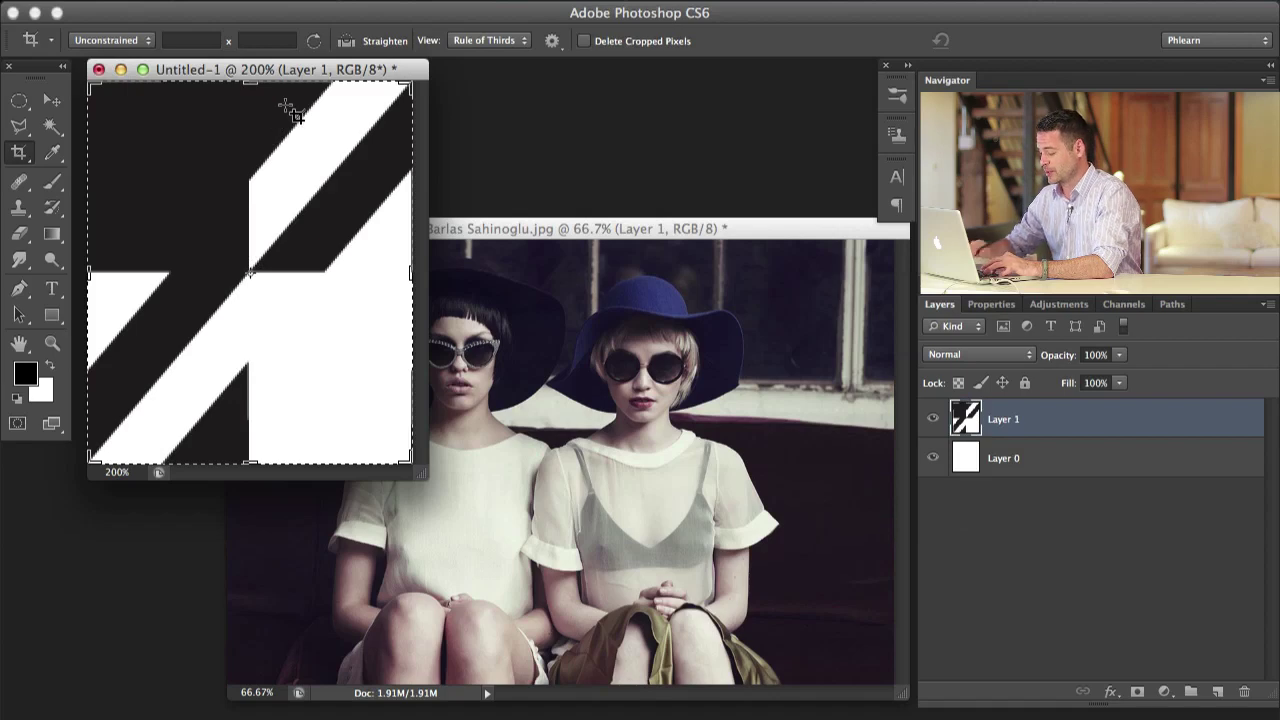
- Try to copy the cropped tile layer into the portrait photo, converting its color profile
key(super+minus)
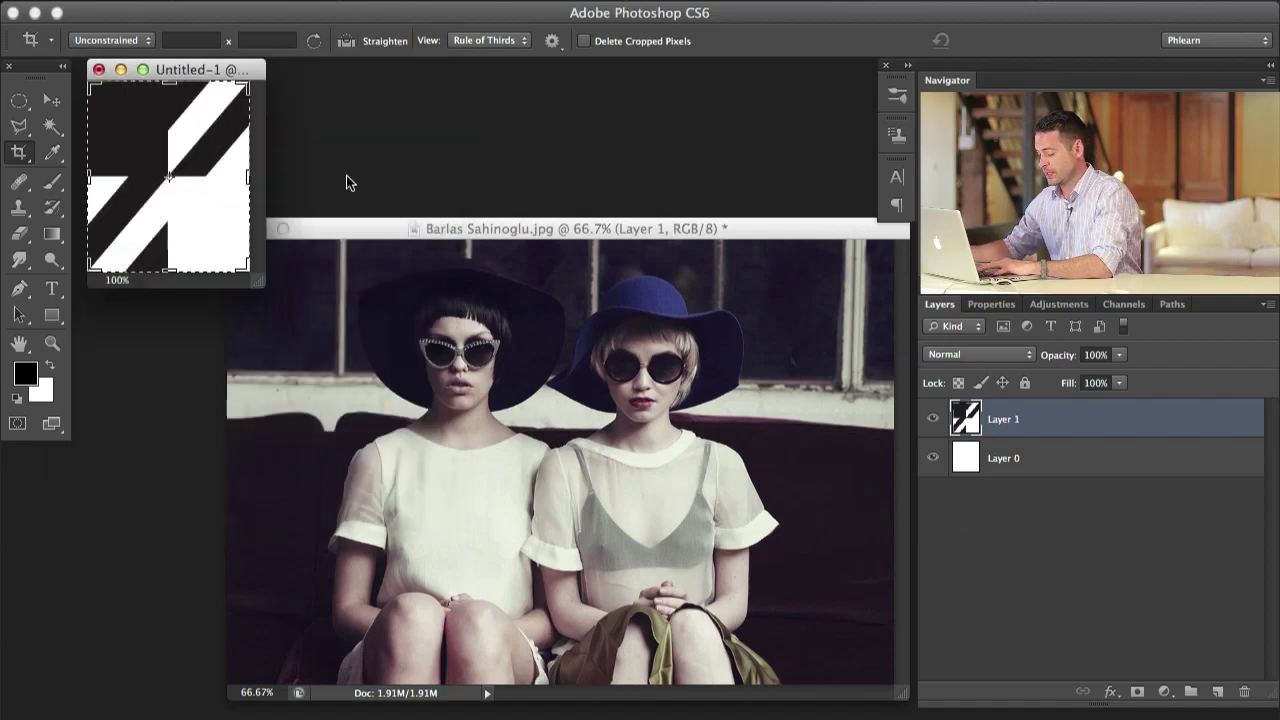
key(b)
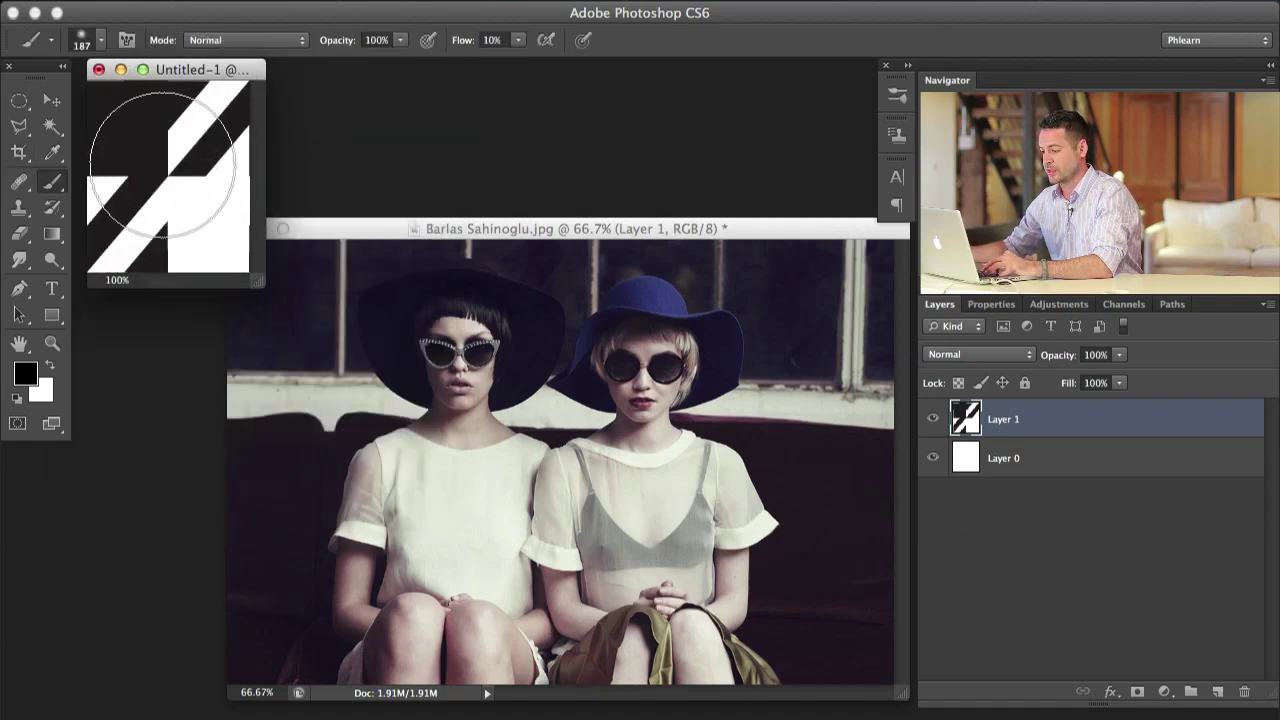
key(v)
drag(188, 205, 700, 450)
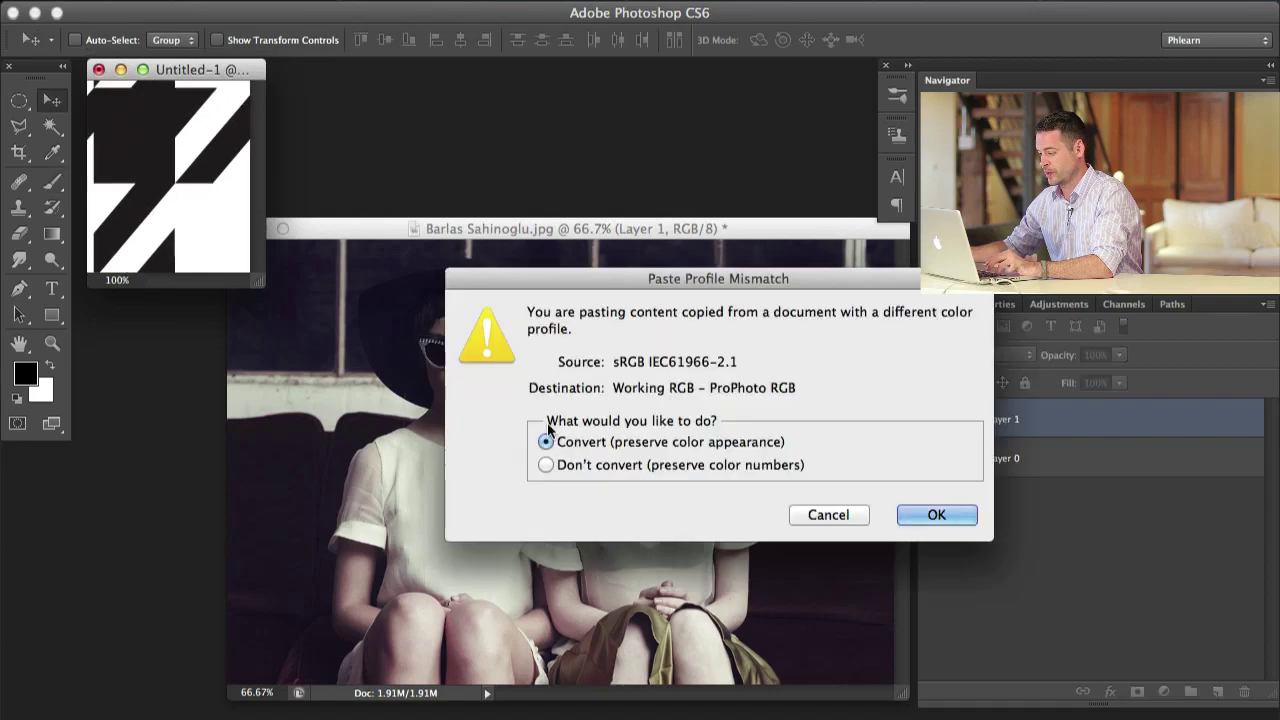
click(945, 516)
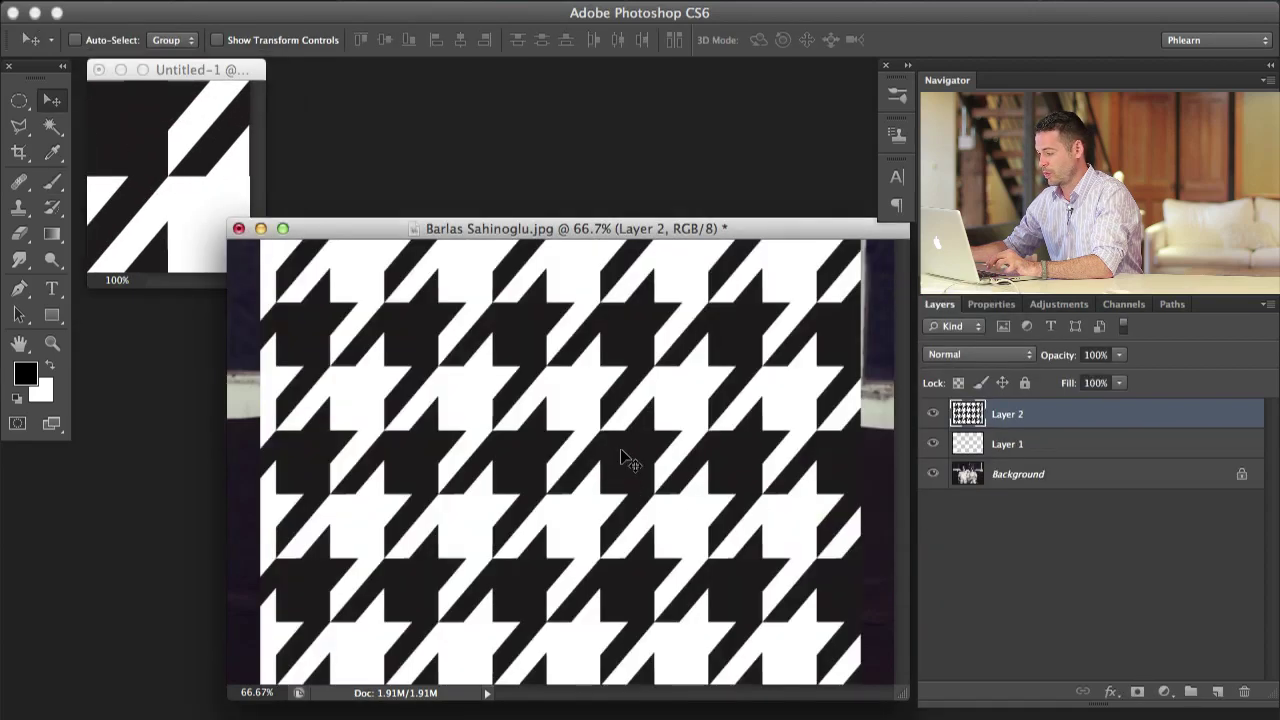
key(super+z)
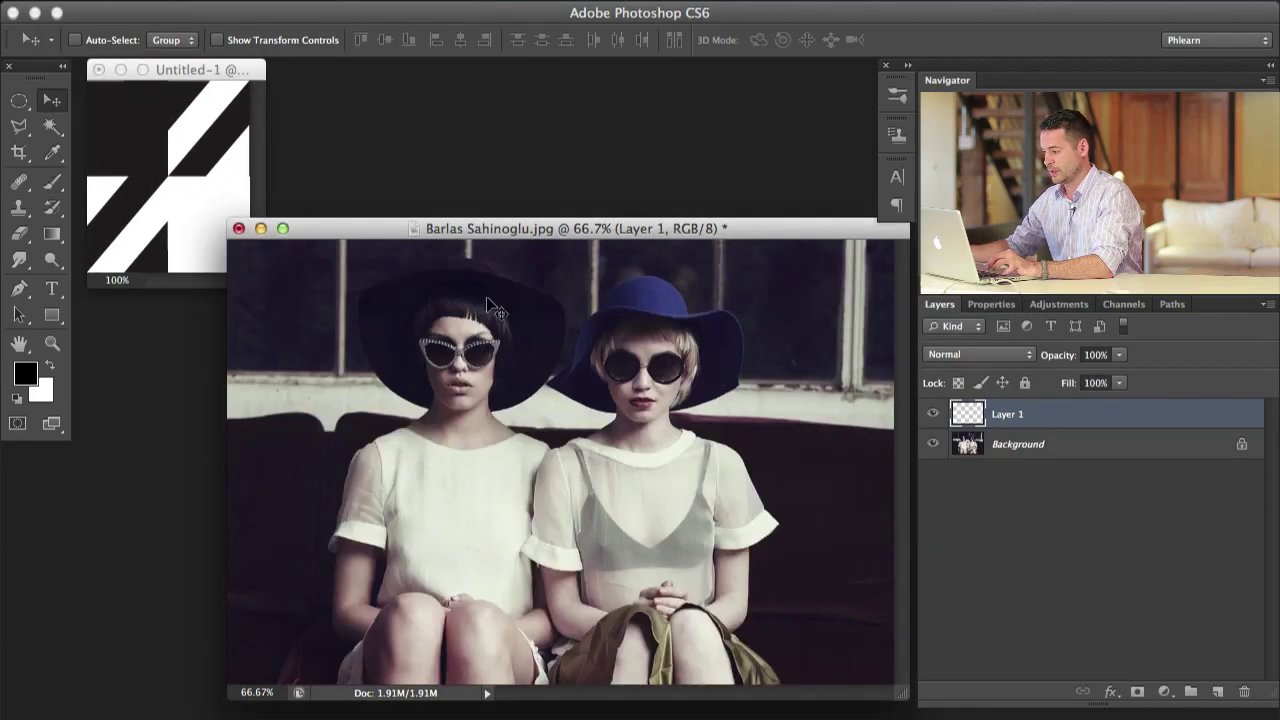
- Copy the pattern layer into the portrait photo a second time, again preserving color appearance through conversion
click(228, 142)
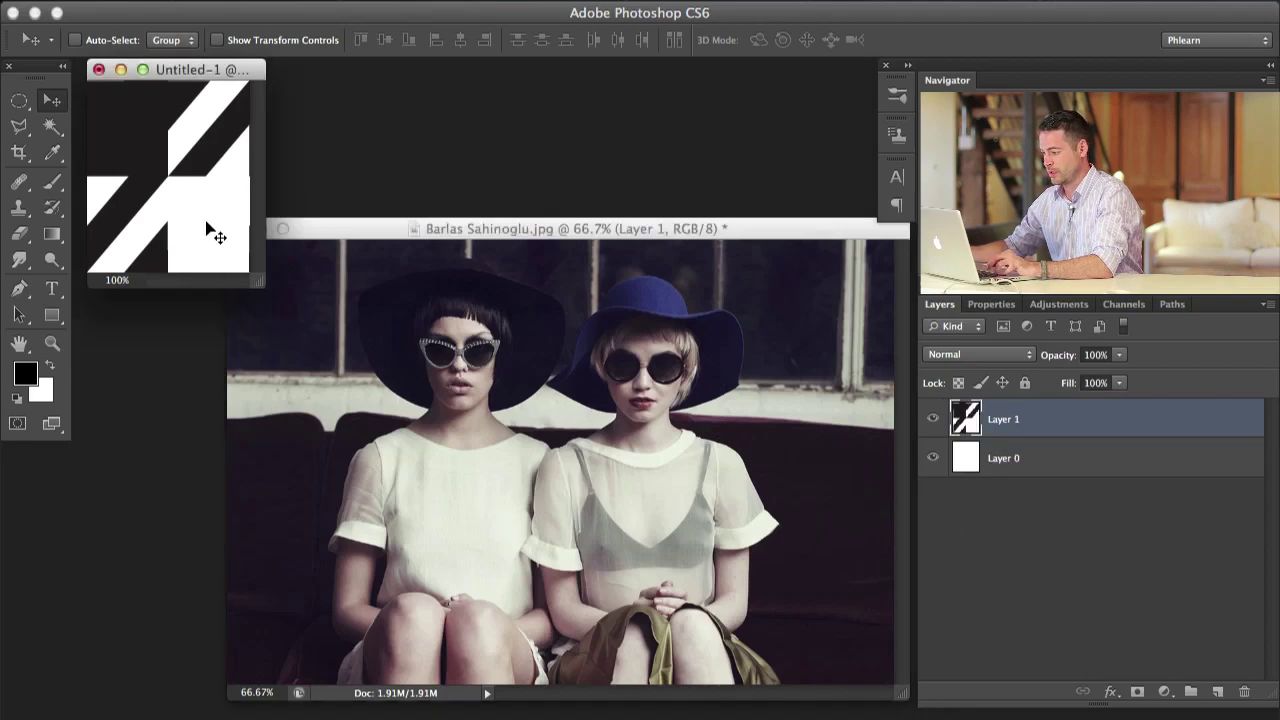
drag(208, 230, 585, 415)
click(942, 516)
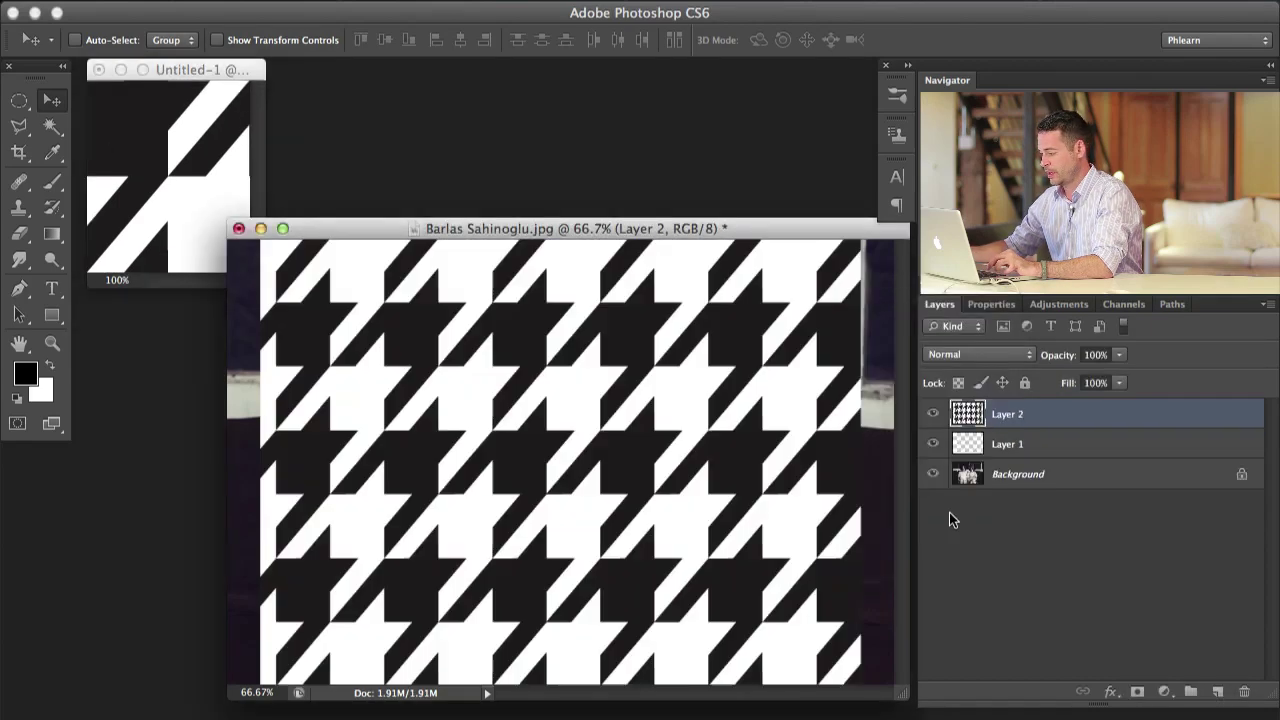
- Hide and delete Layer 2 and Layer 1 from the portrait photo
click(933, 444)
click(933, 414)
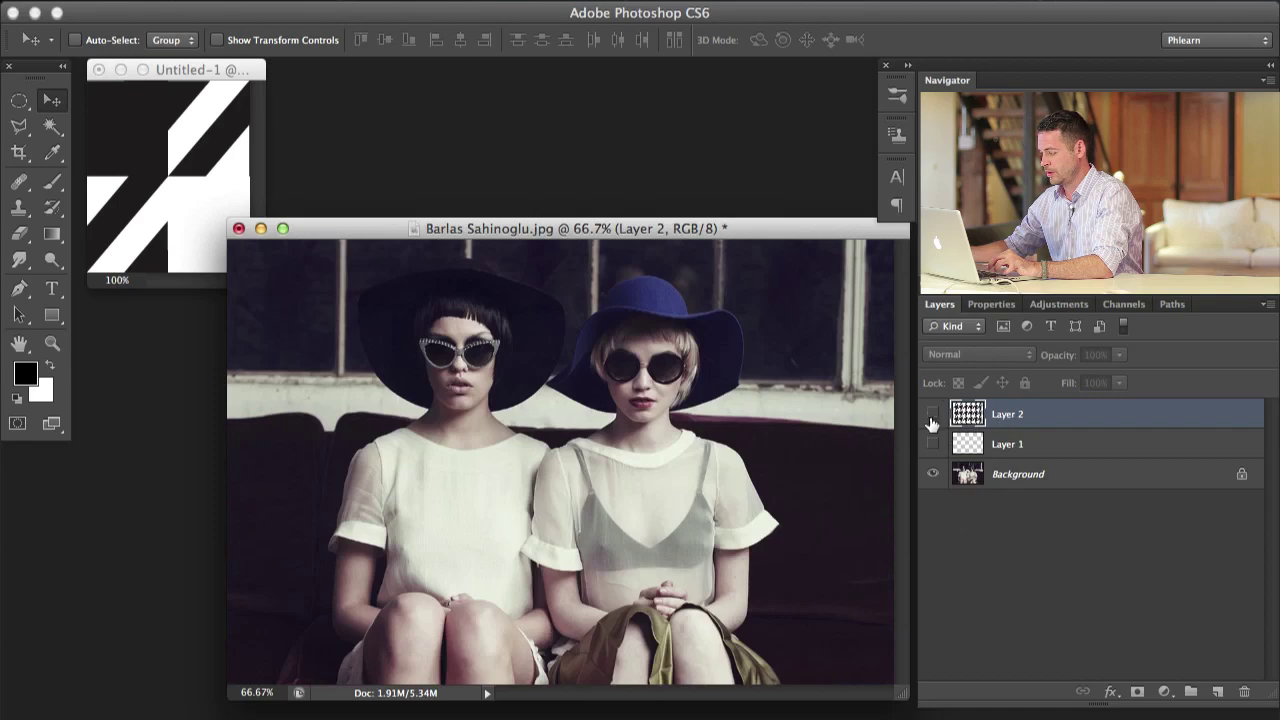
drag(931, 420, 932, 444)
key(Delete)
key(Delete)
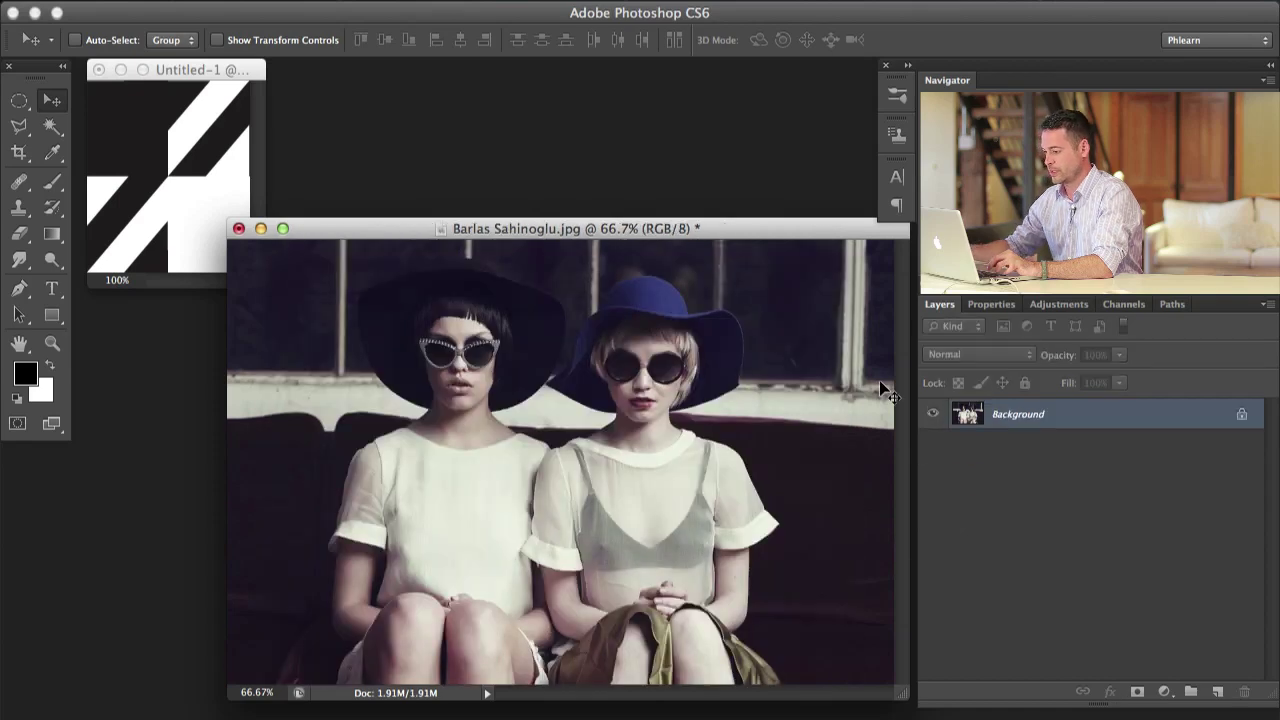
- Crop the tile document again at its existing bounds with Delete Cropped Pixels enabled
click(151, 75)
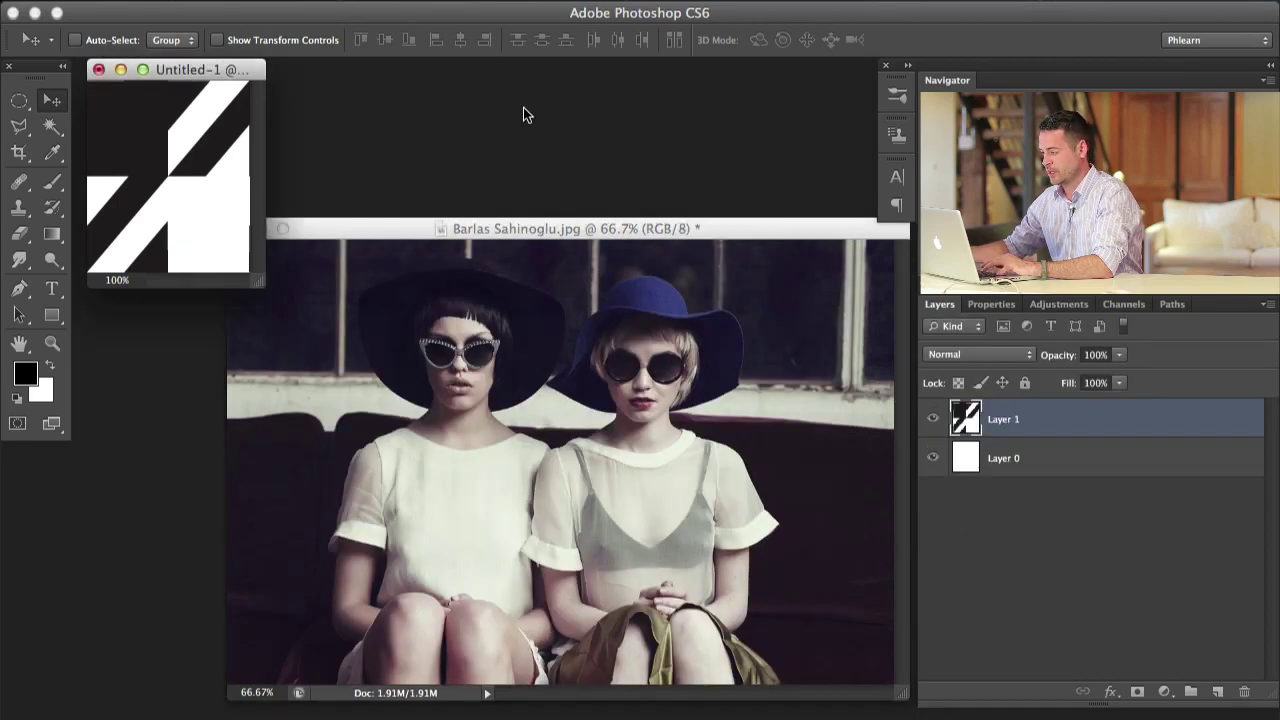
key(c)
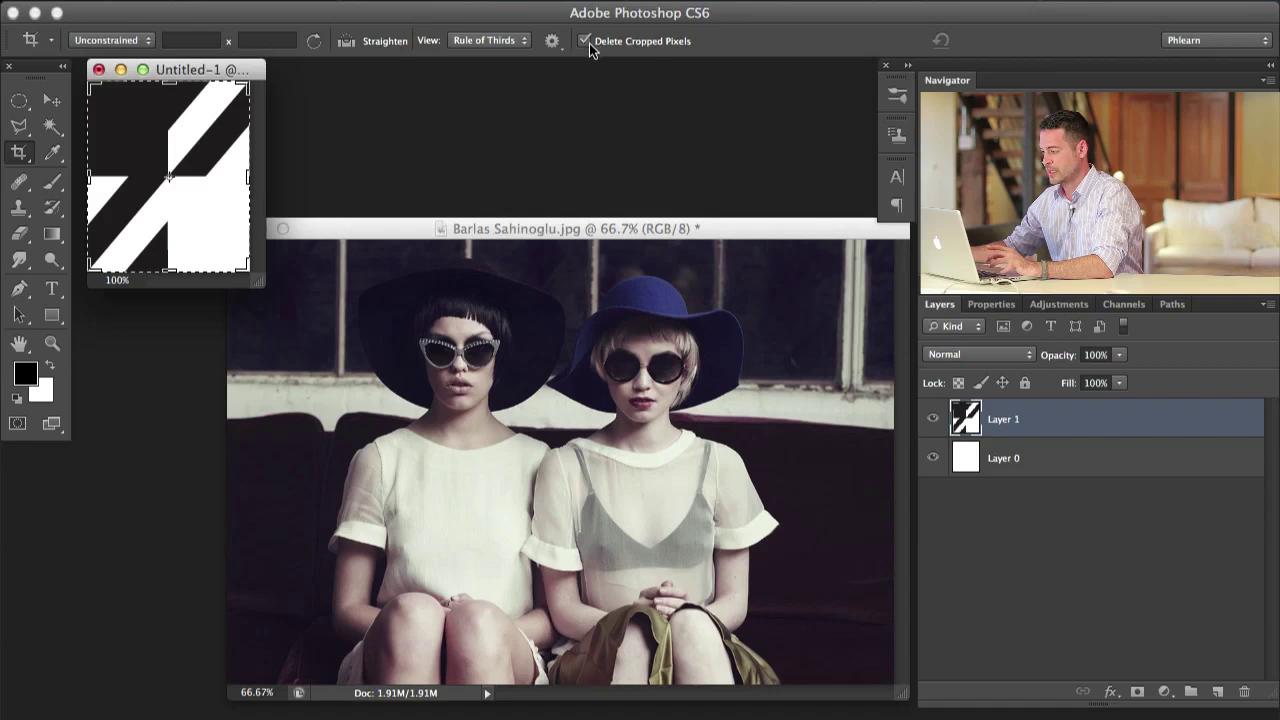
key(Return)
key(Return)
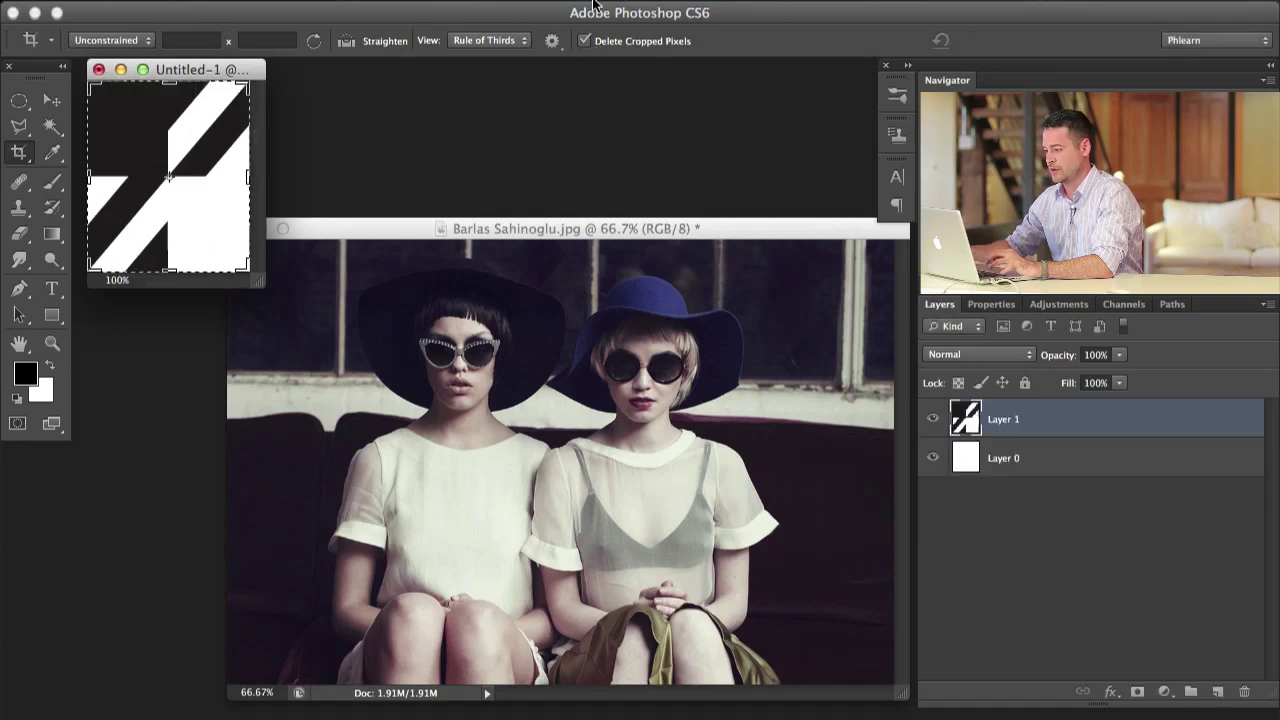
- Try the cropped tile at its original size in the portrait photo, moving it toward the dark-haired woman's white top
key(v)
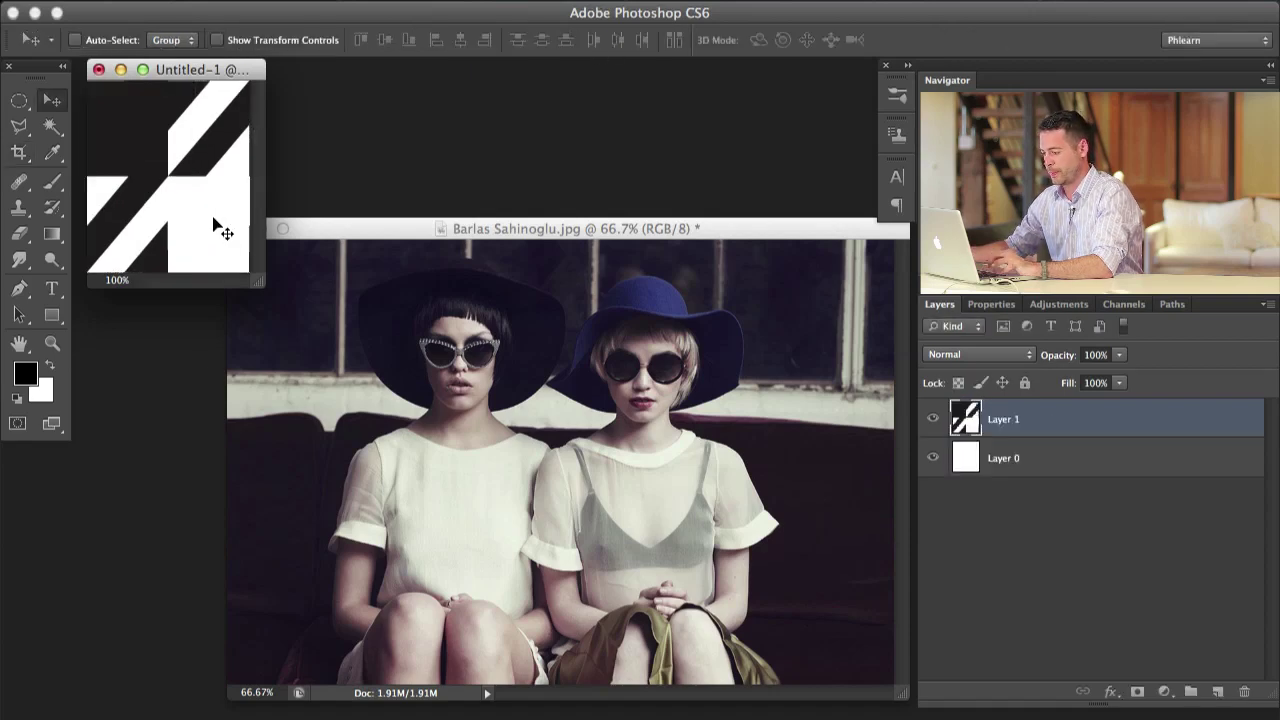
key(ctrl+v)
click(937, 515)
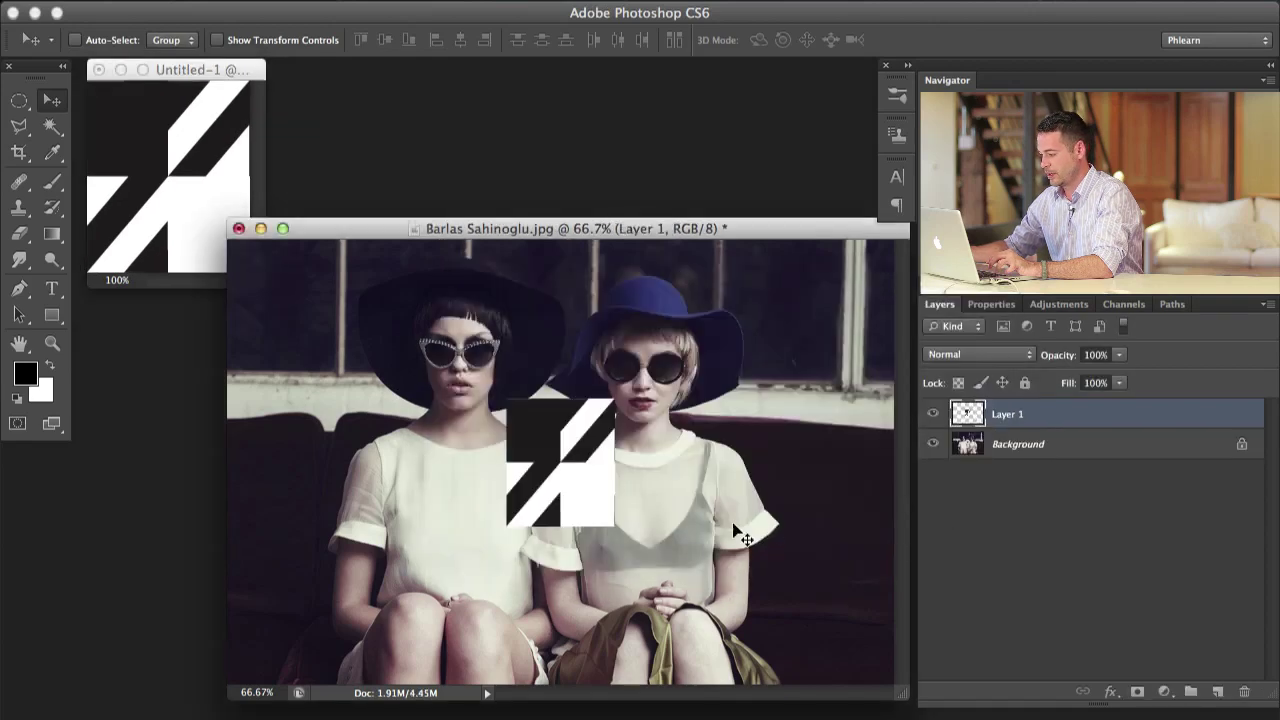
drag(737, 528, 572, 516)
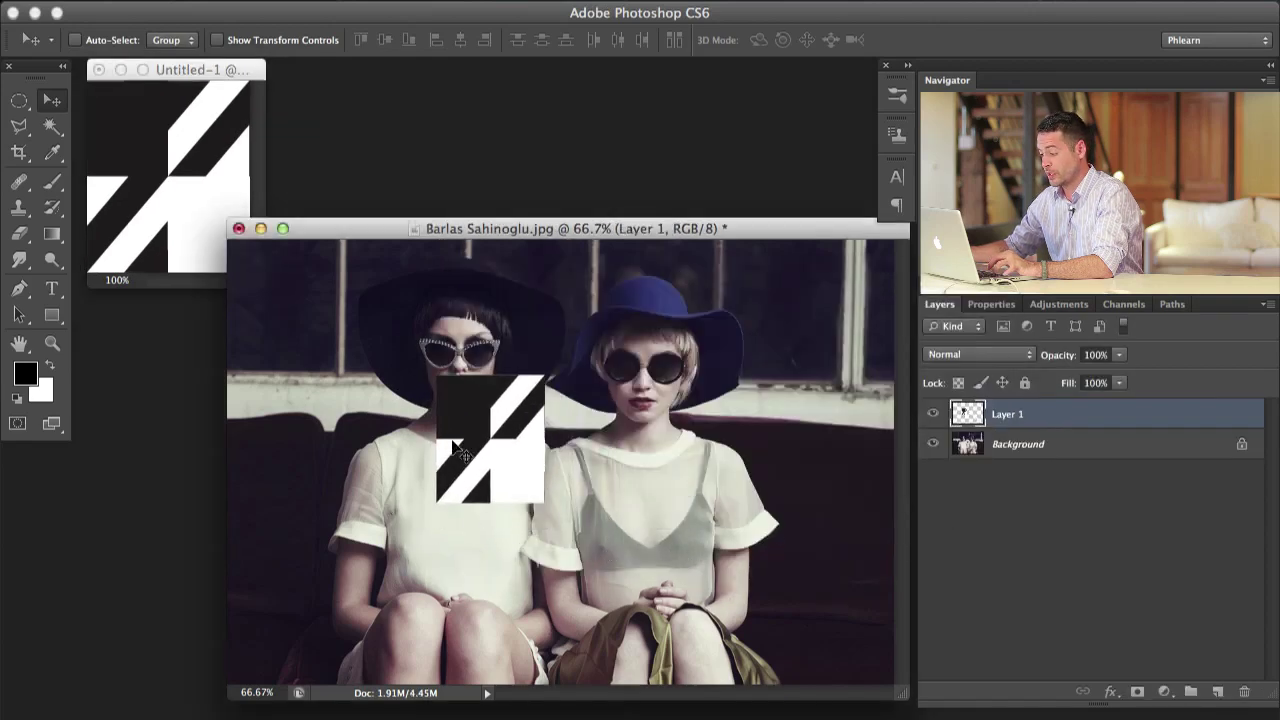
key(alt+super+z)
key(alt+super+z)
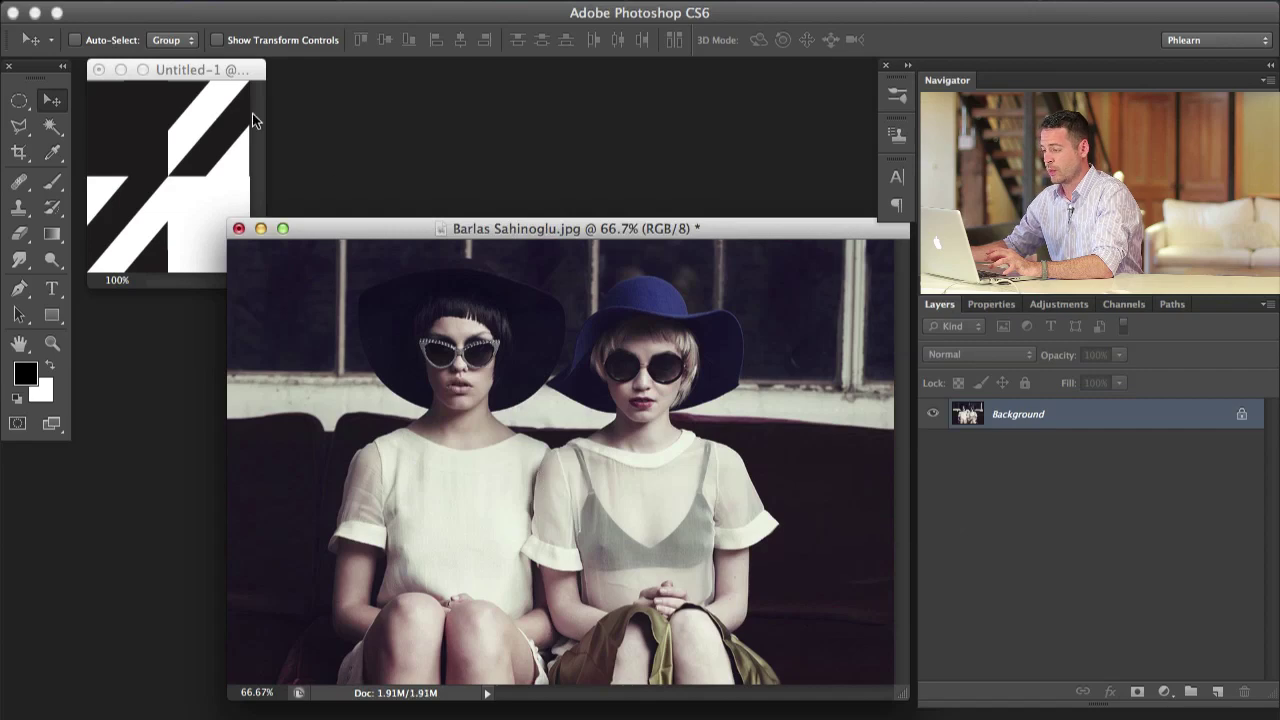
- Resize the tile document to a width of 80 pixels with proportions constrained
click(208, 67)
click(260, 2)
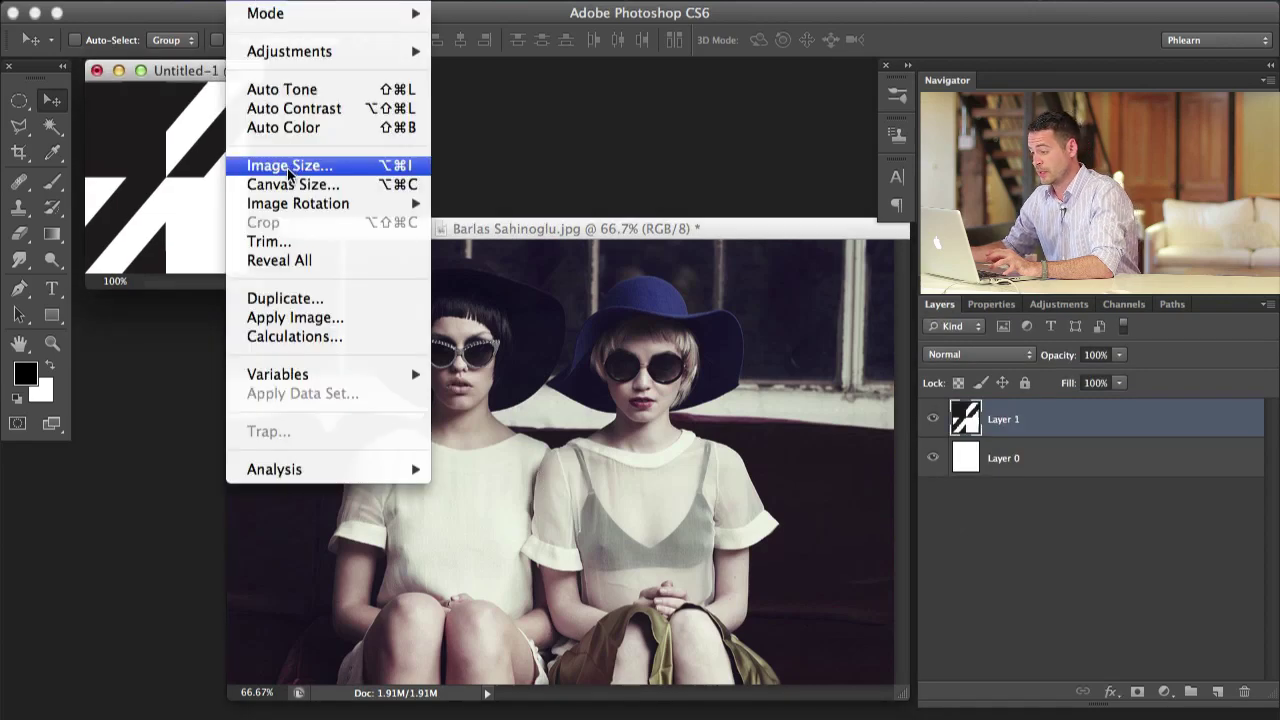
click(289, 165)
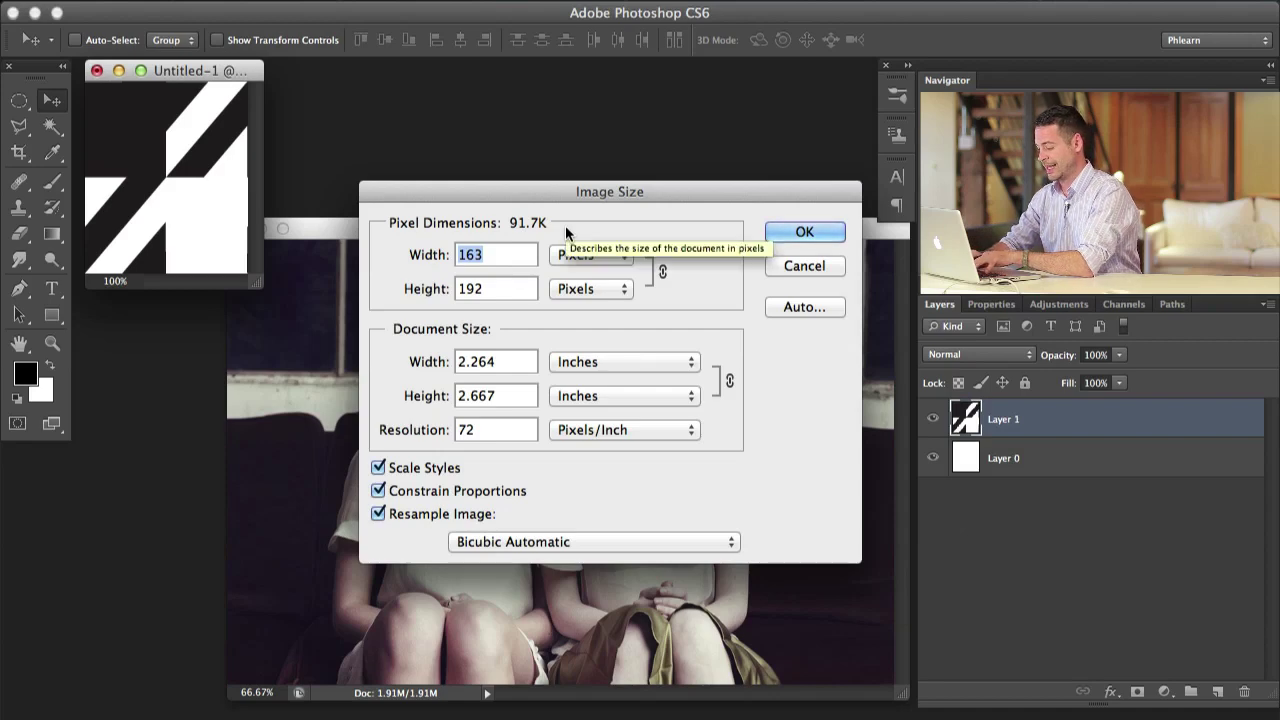
text(80)
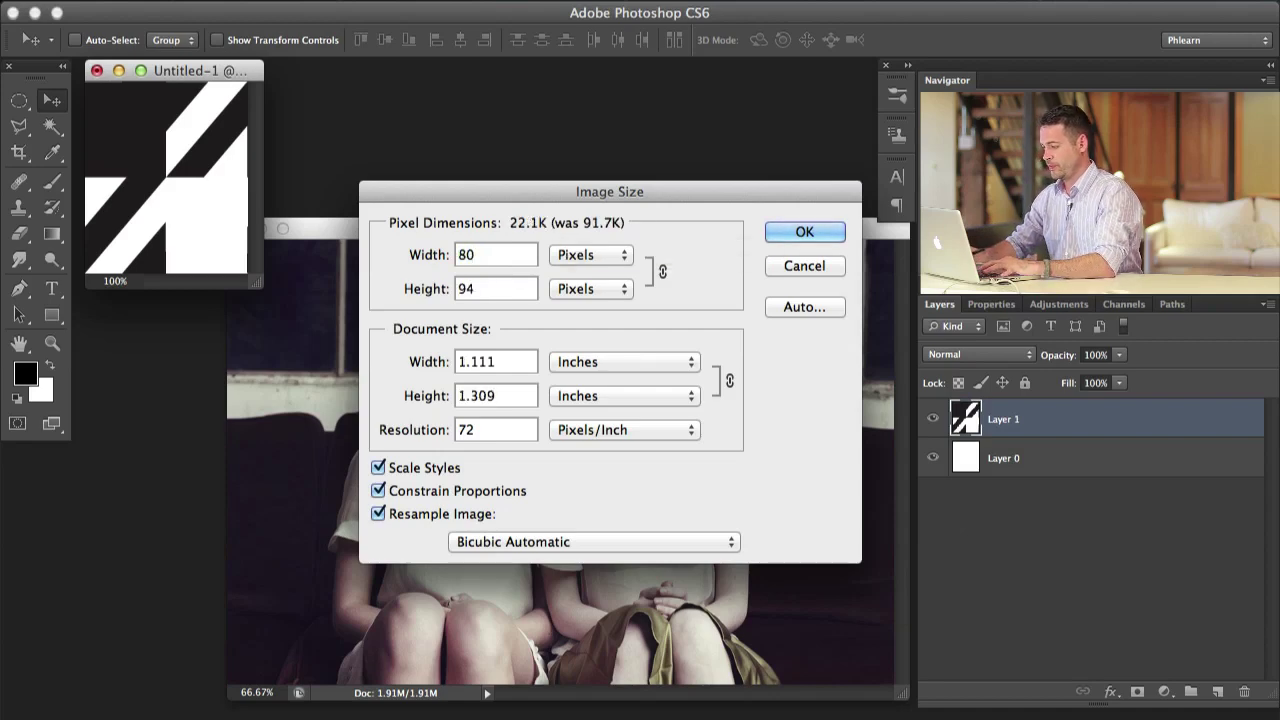
key(Return)
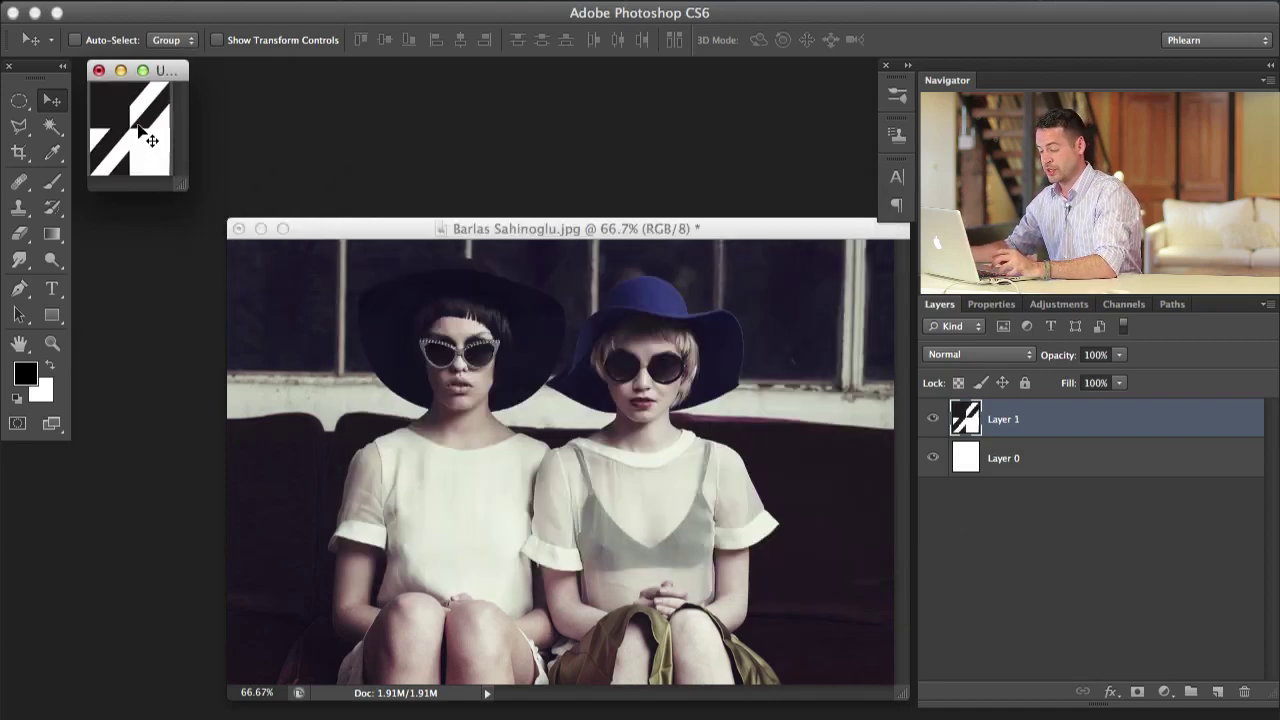
- Try the 80-pixel tile in the portrait photo to judge its scale against the white top
drag(156, 140, 446, 370)
click(915, 514)
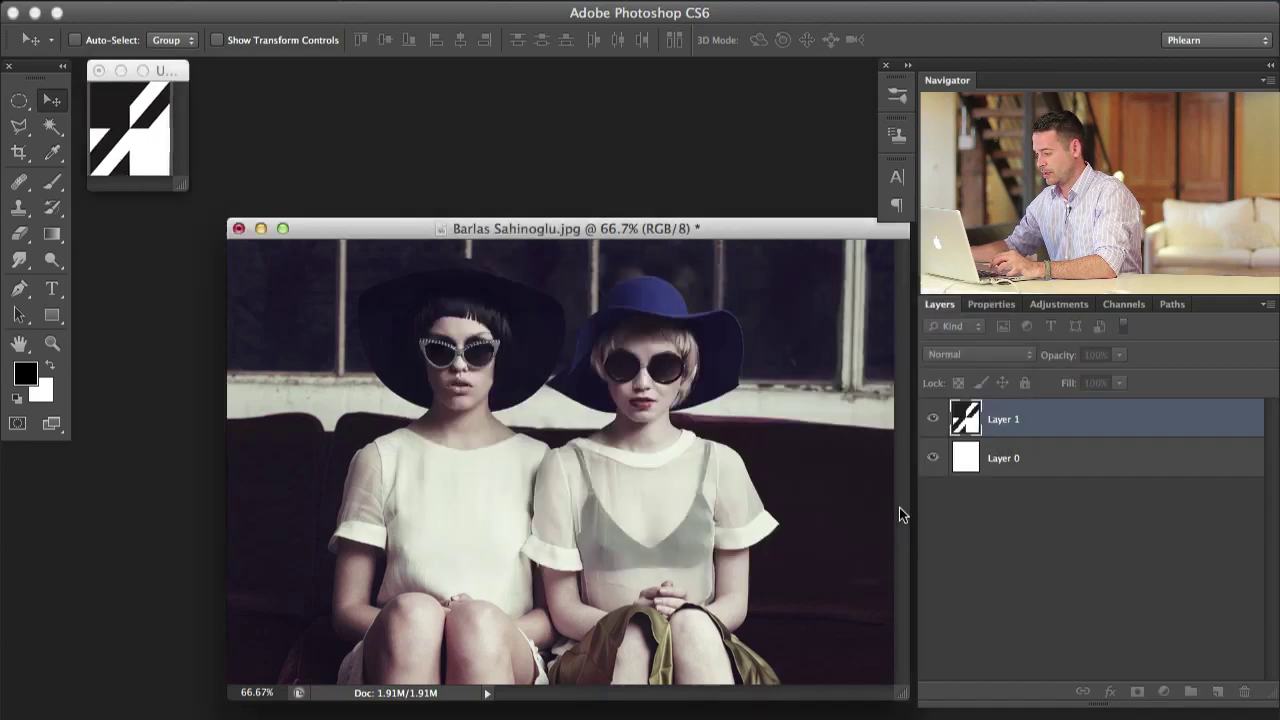
drag(624, 468, 517, 500)
key(super+alt+z)
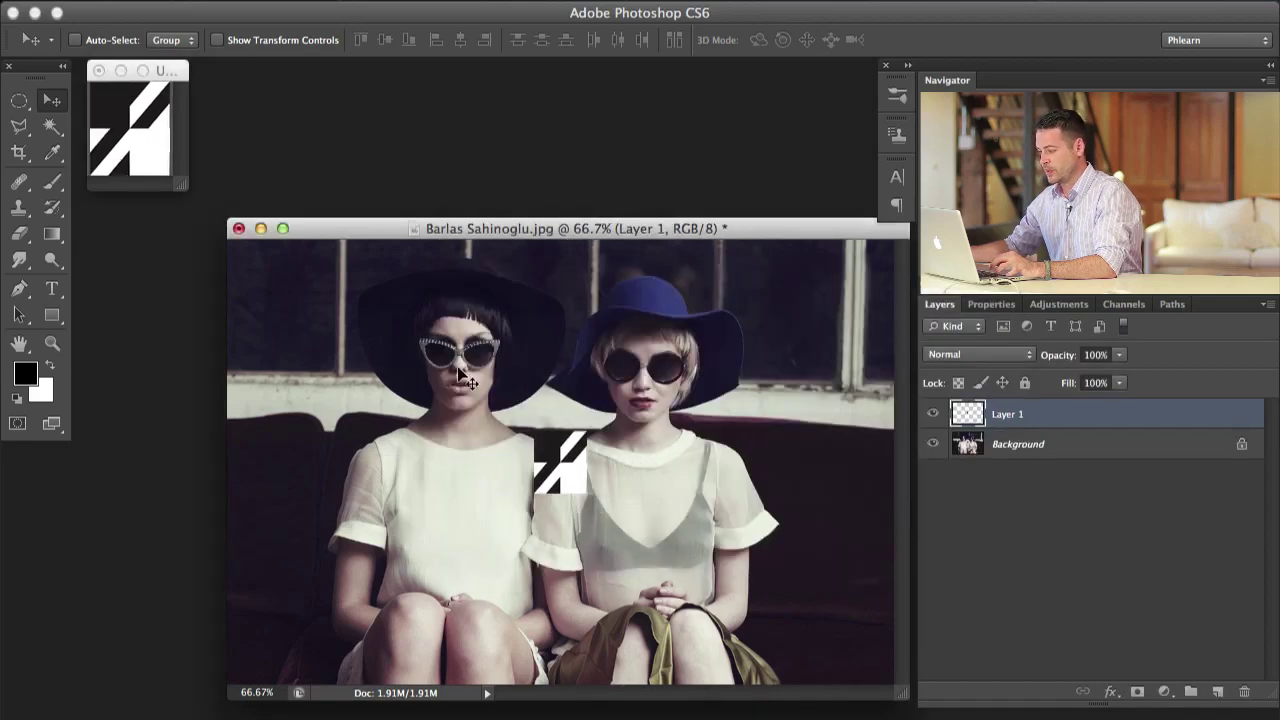
key(super+alt+z)
- Resize the tile document to a width of 60 pixels with proportions constrained
click(147, 143)
click(242, 4)
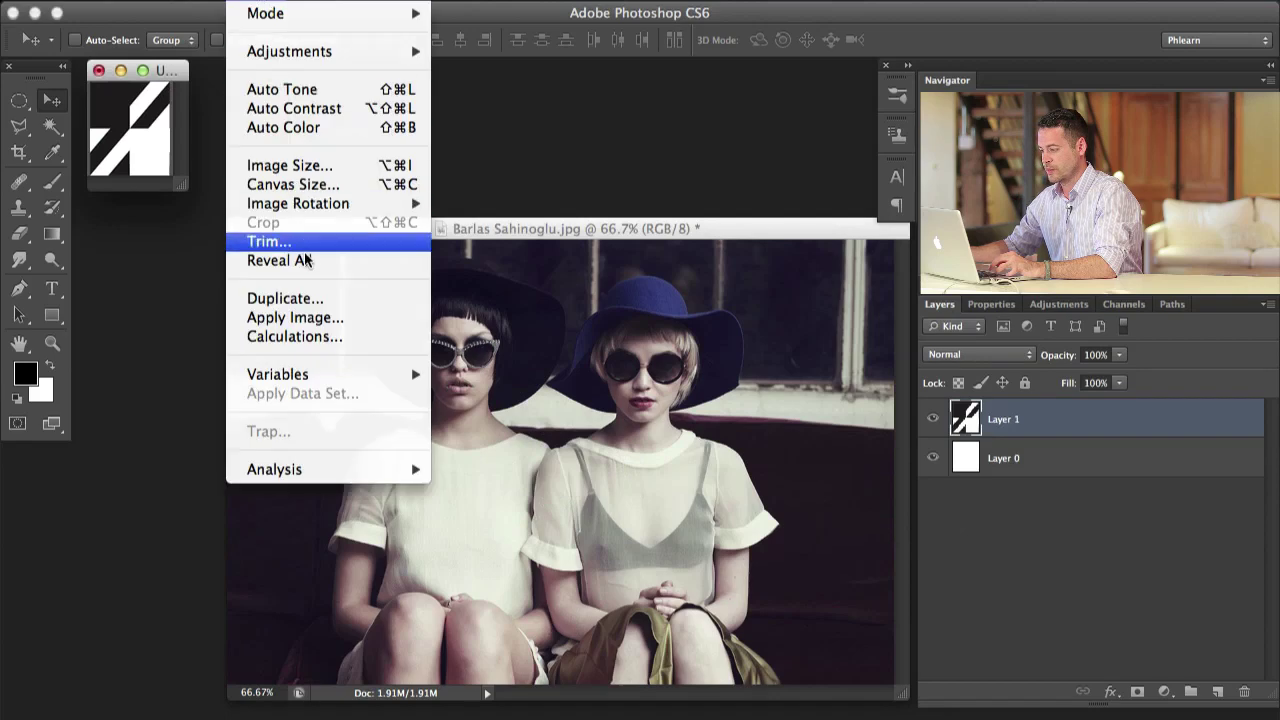
click(327, 171)
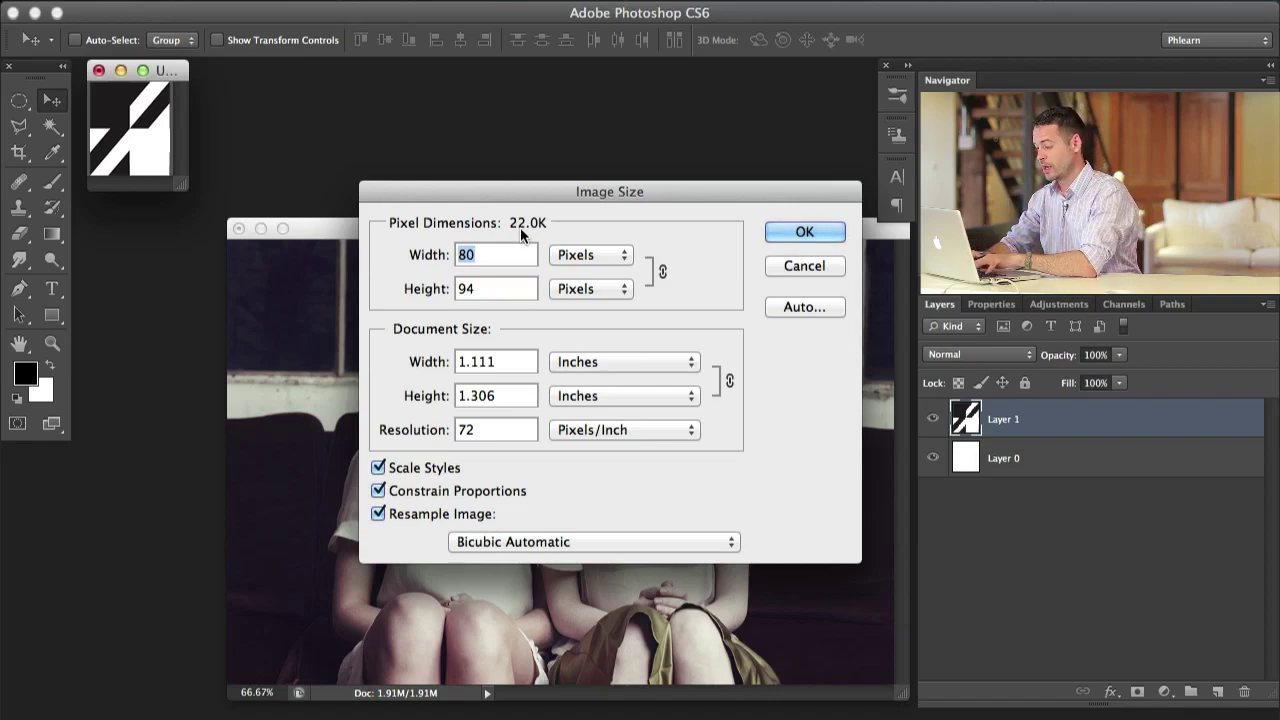
text(60)
key(Return)
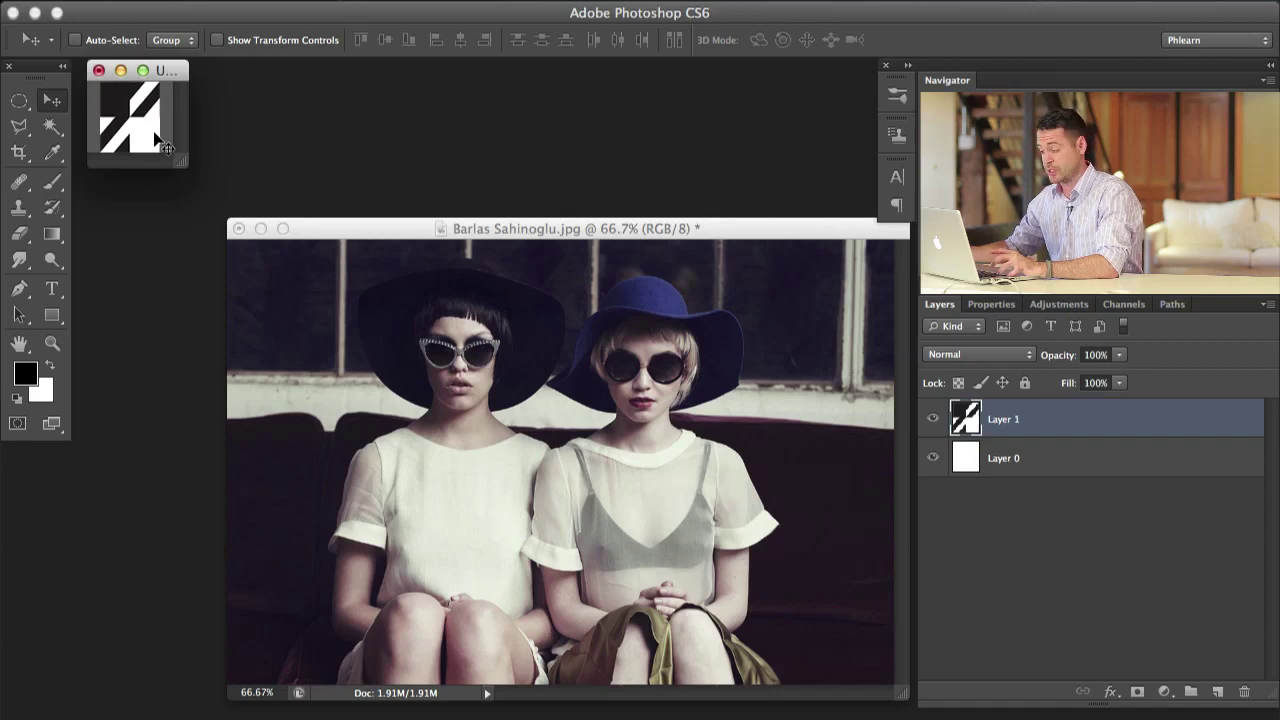
- Try the 60-pixel tile on the dark-haired woman's white top, converting its color profile
drag(135, 122, 437, 491)
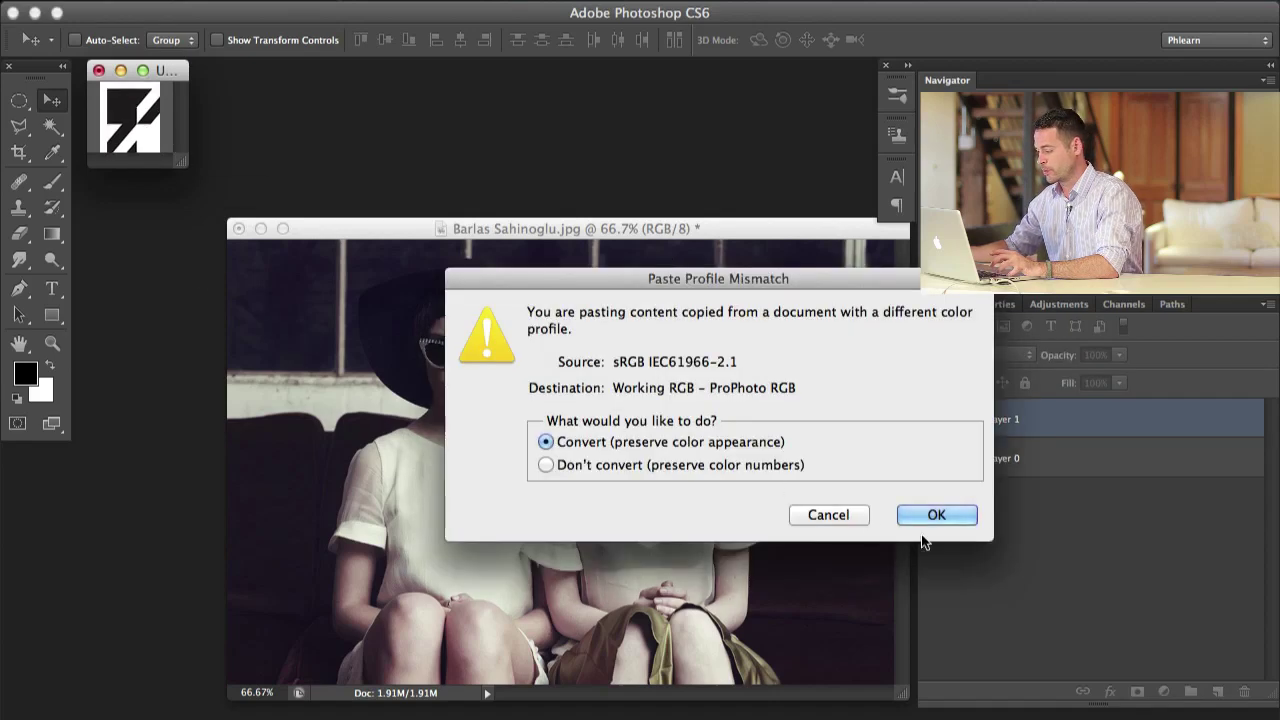
click(937, 514)
drag(638, 486, 527, 507)
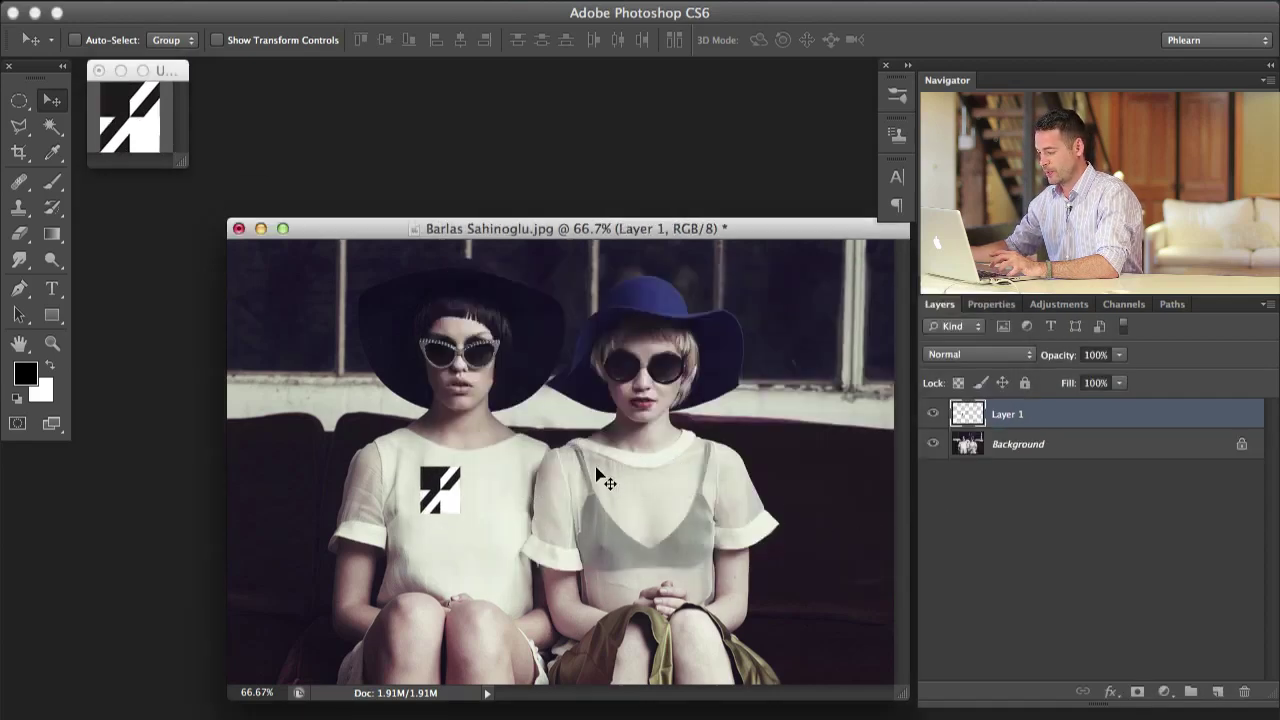
key(super+alt+z)
key(super+alt+z)
- Shrink the tile document to half its current width with proportions constrained
click(160, 74)
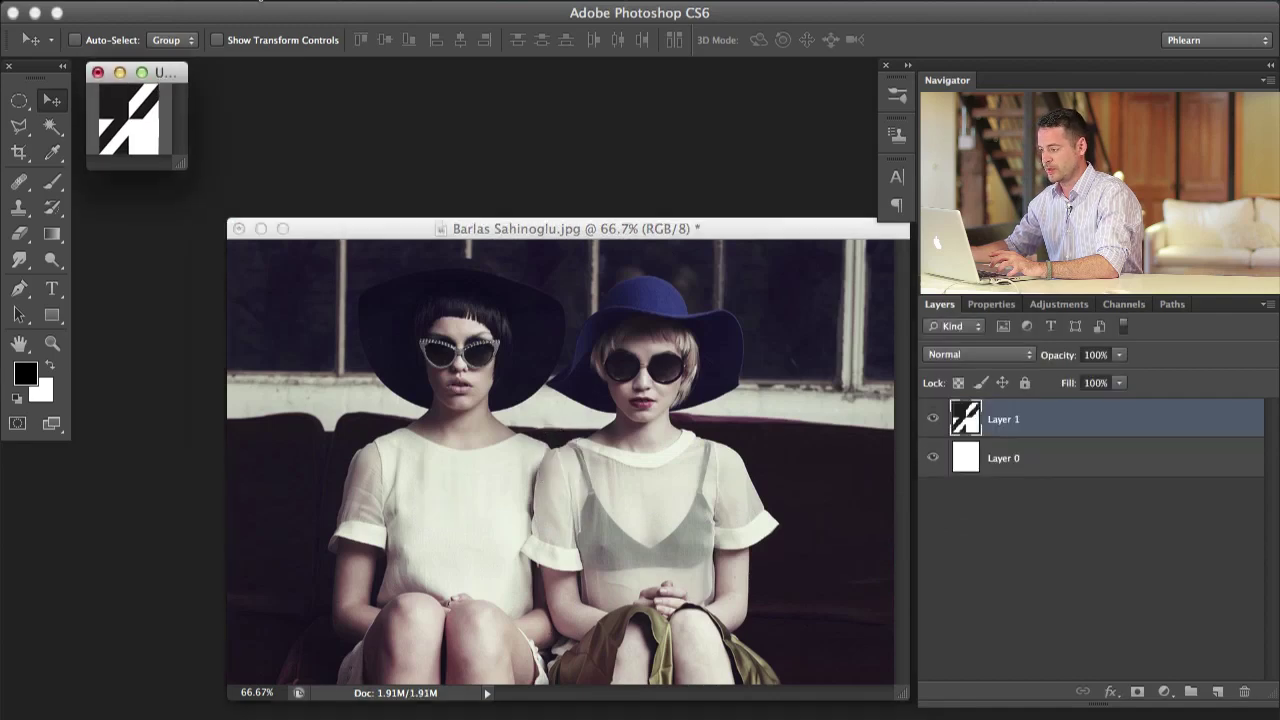
click(250, 2)
click(303, 166)
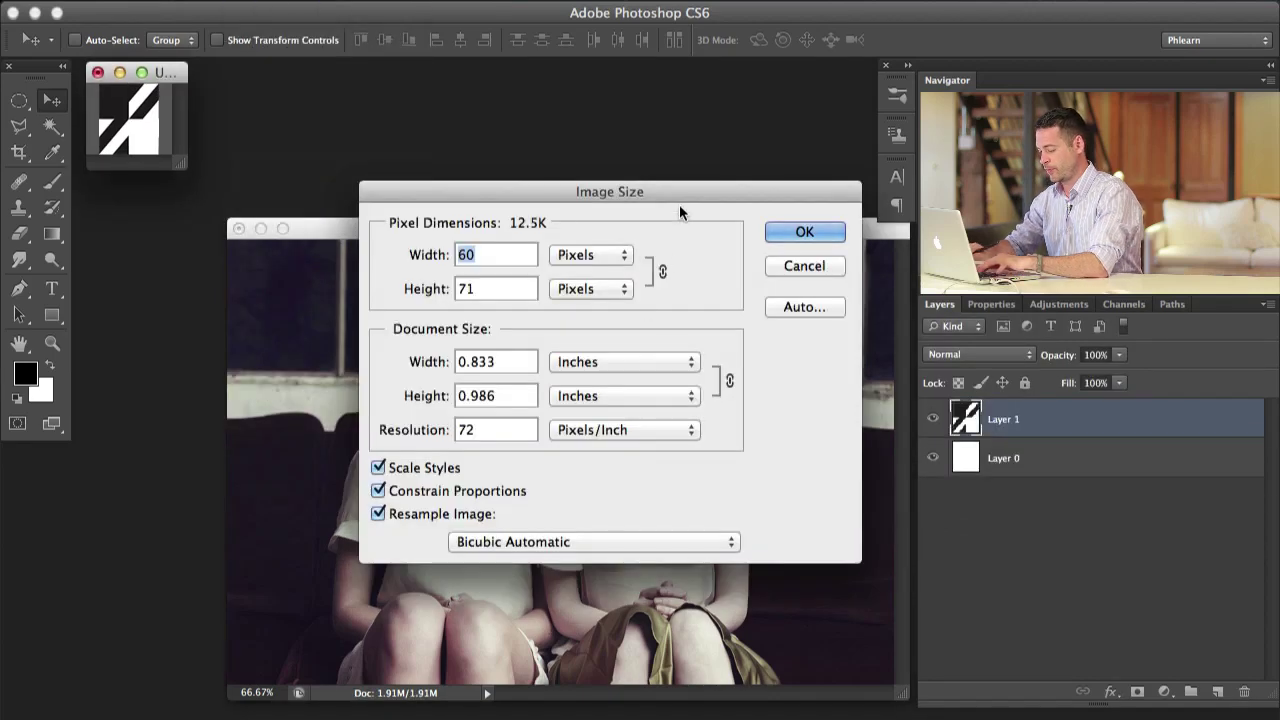
text(40)
key(BackSpace)
key(BackSpace)
text(3)
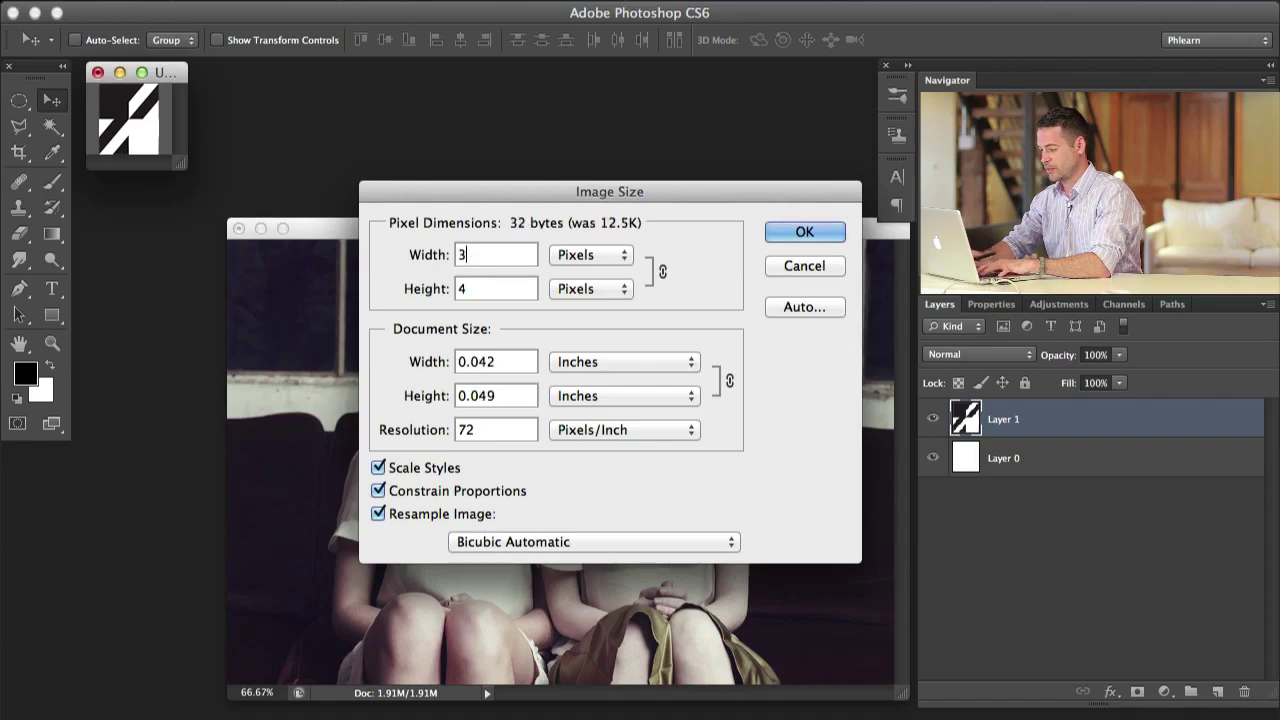
key(Return)
key(super+i)
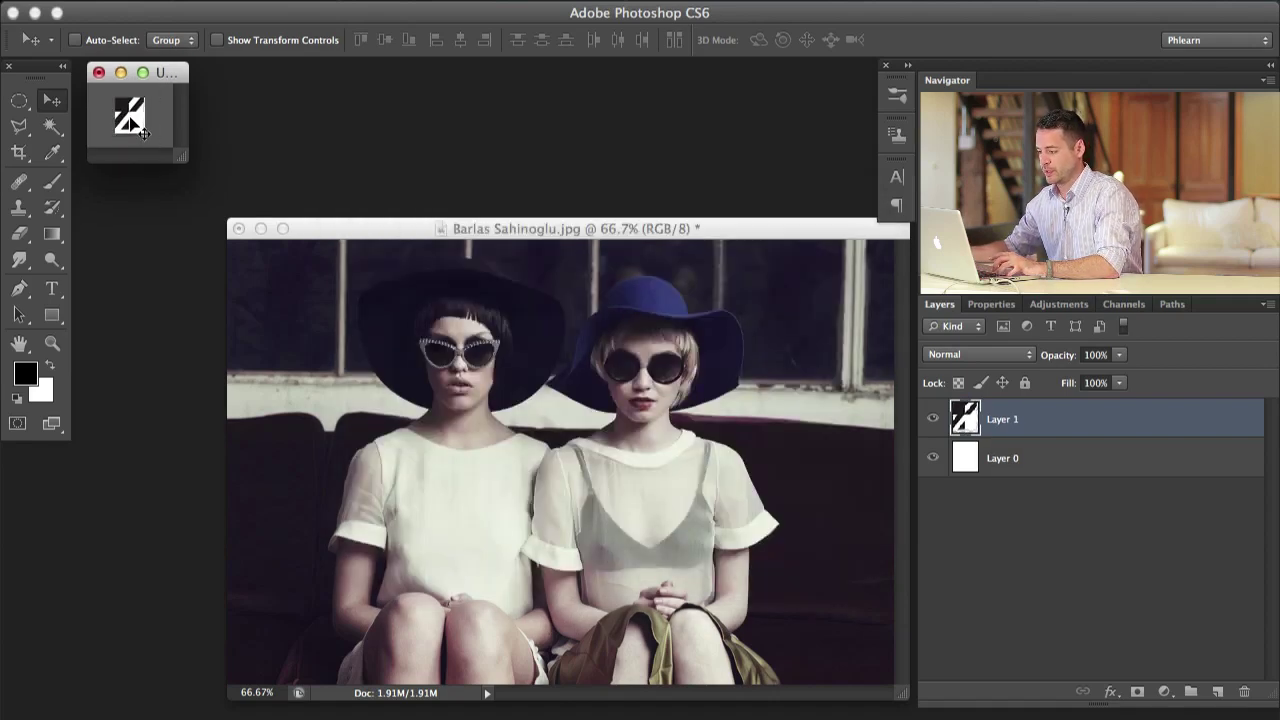
key(super+i)
- Try the reduced tile on the dark-haired woman's white top, converting its color profile, and remove it from the photo
drag(133, 110, 610, 416)
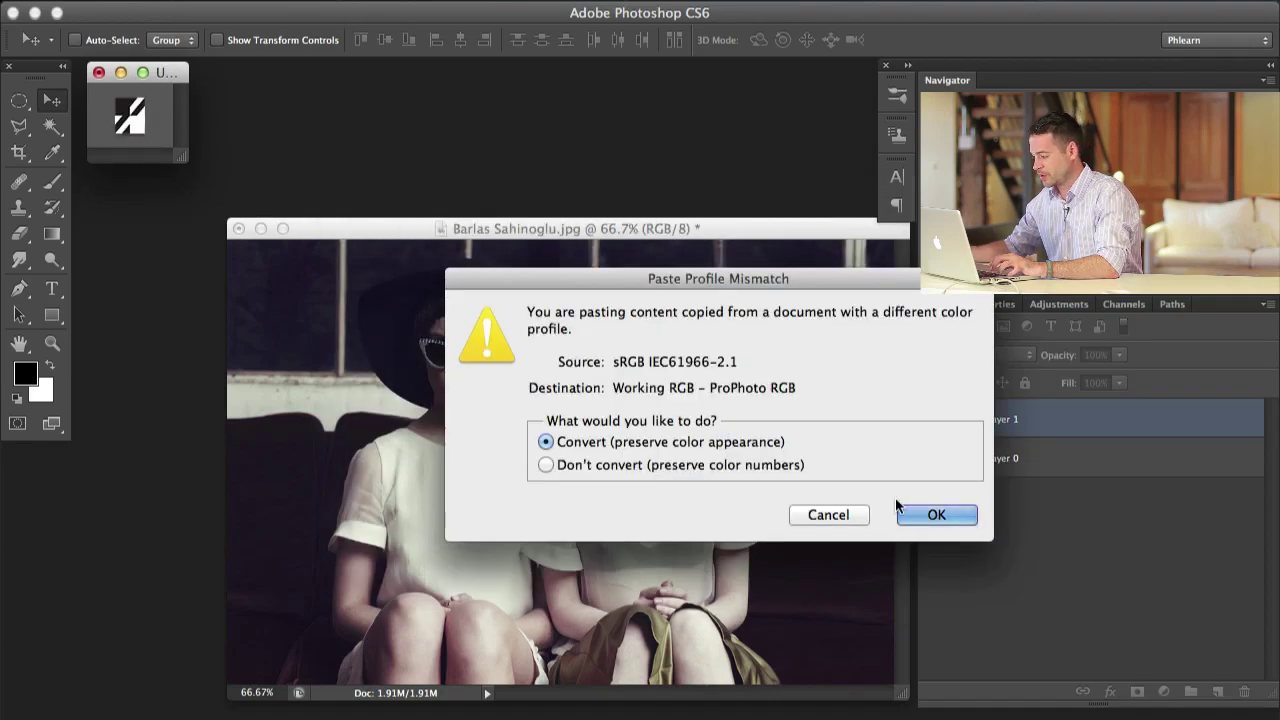
click(905, 512)
drag(608, 503, 505, 513)
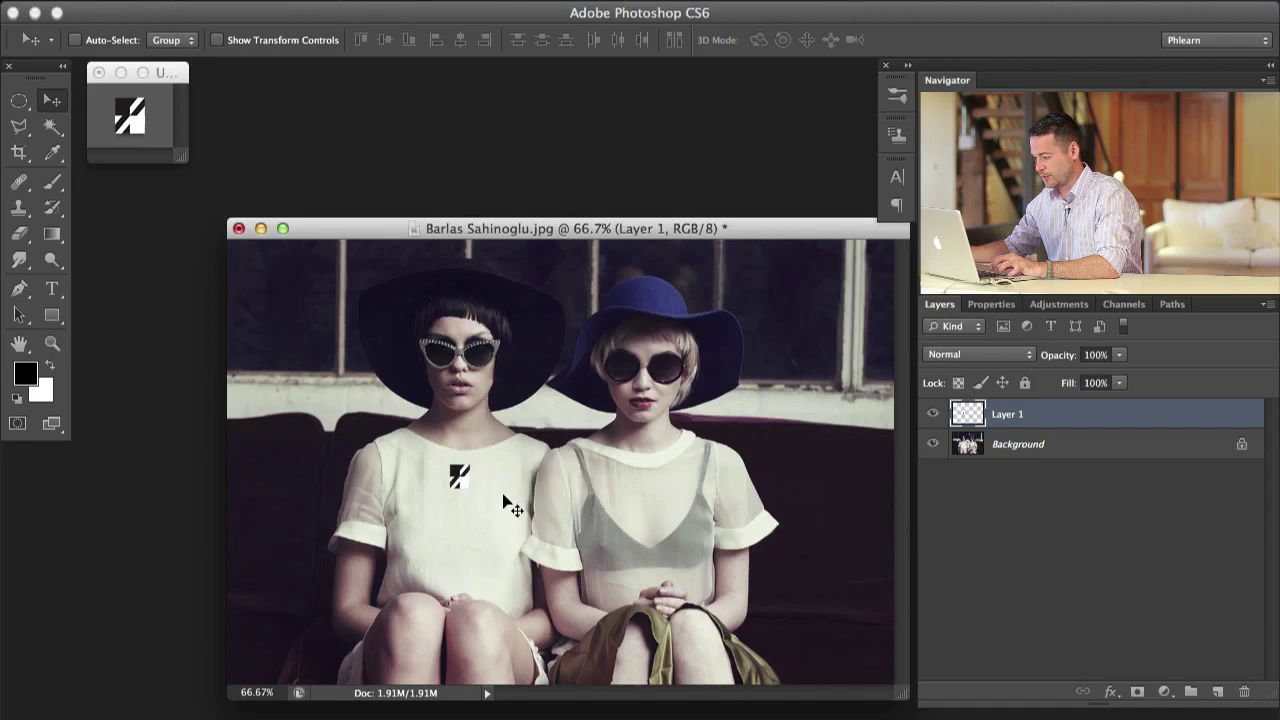
key(super+alt+z)
key(super+alt+z)
- Define the reduced tile as a pattern named houndstooth4
drag(164, 79, 179, 107)
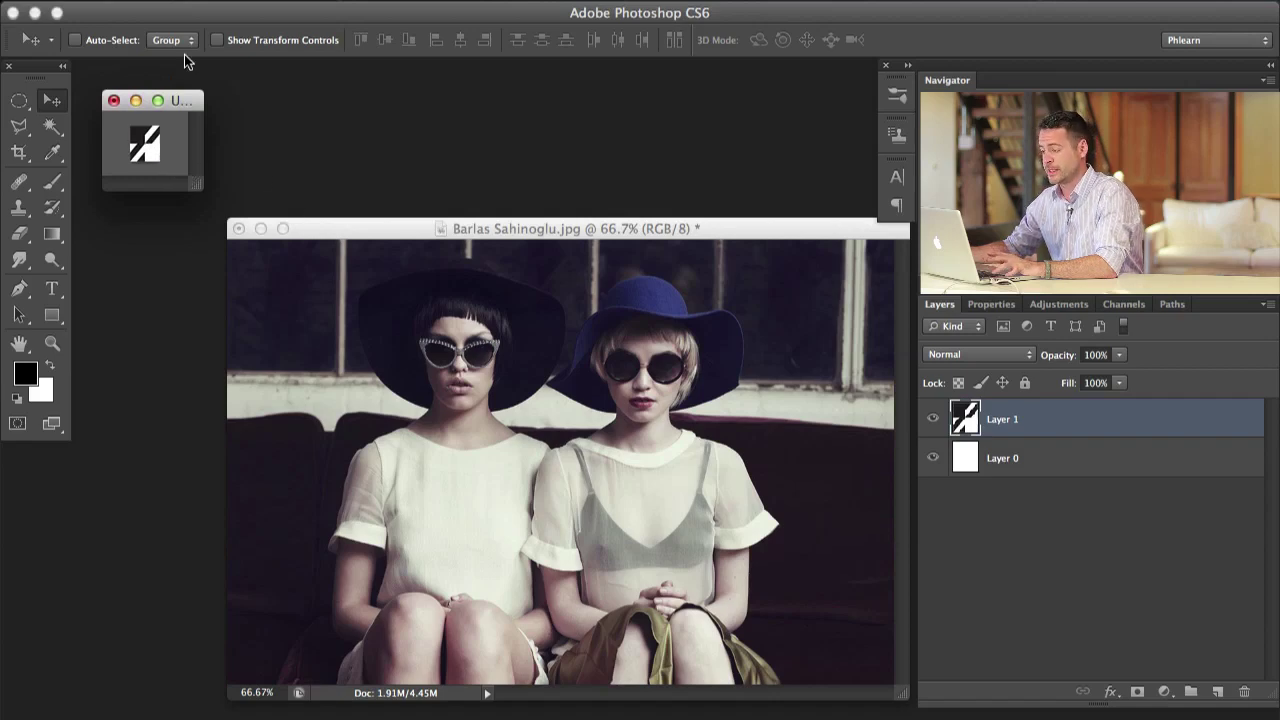
click(205, 2)
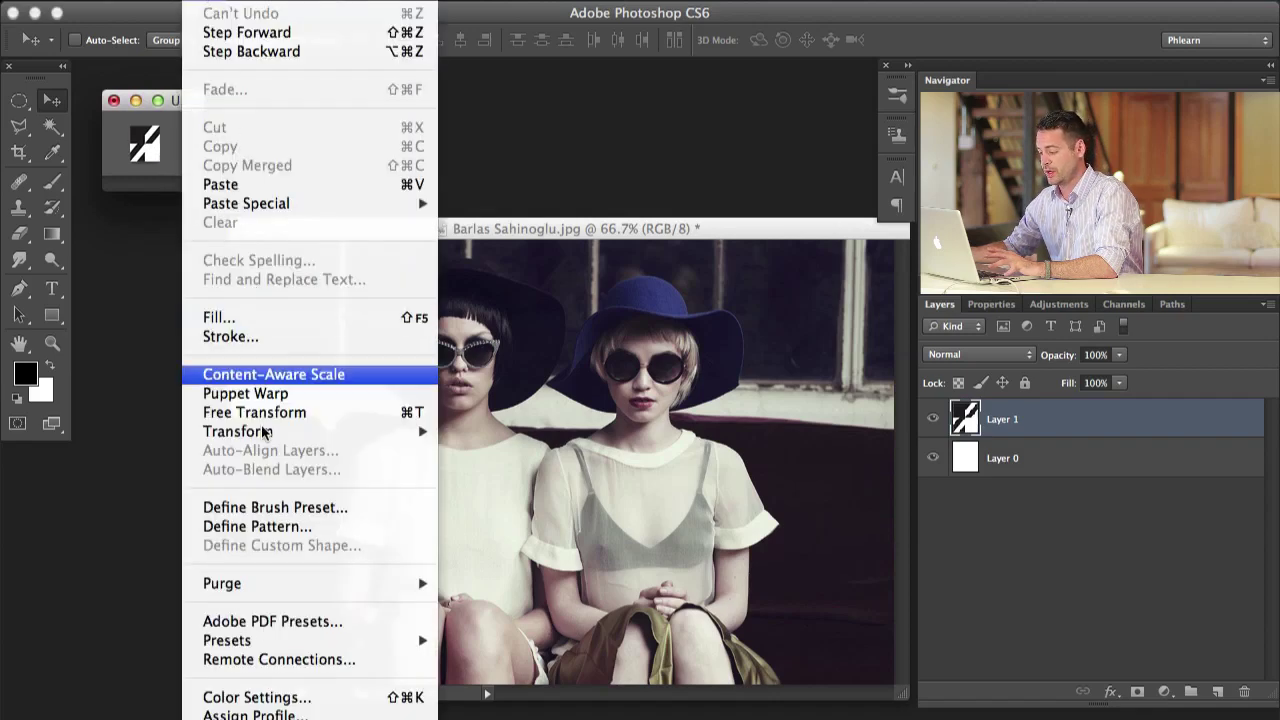
click(292, 527)
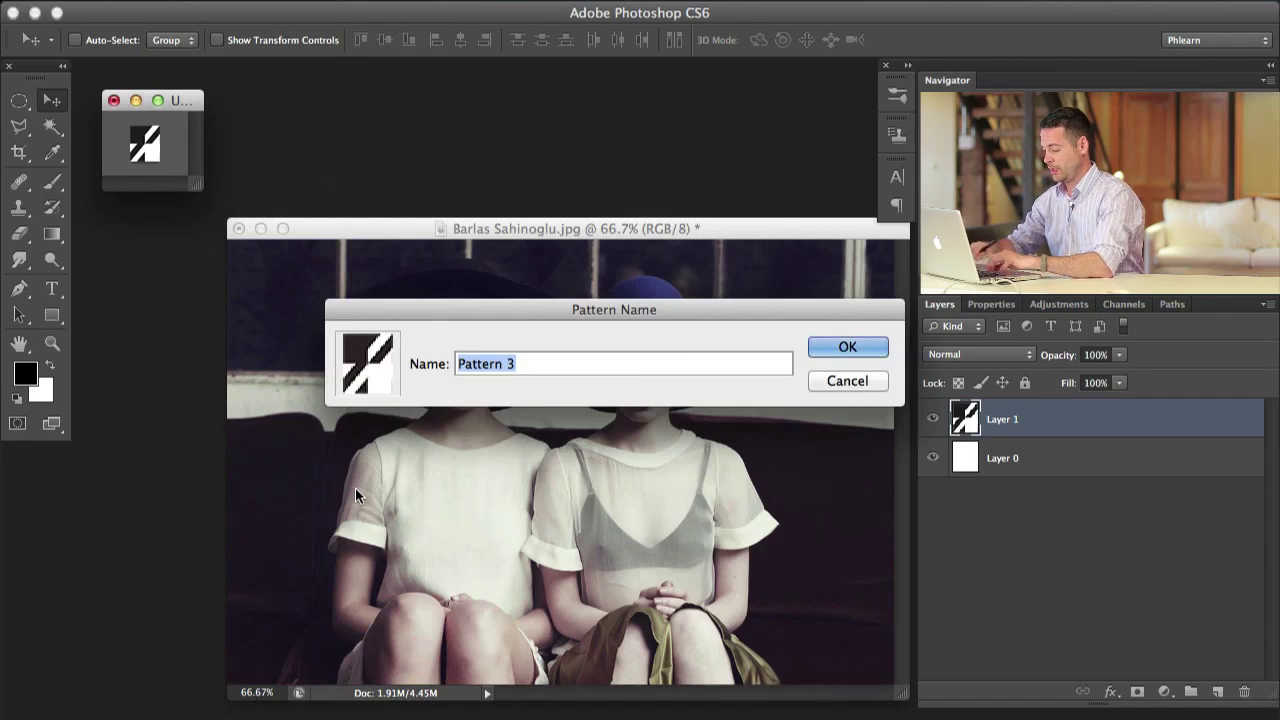
text(hound)
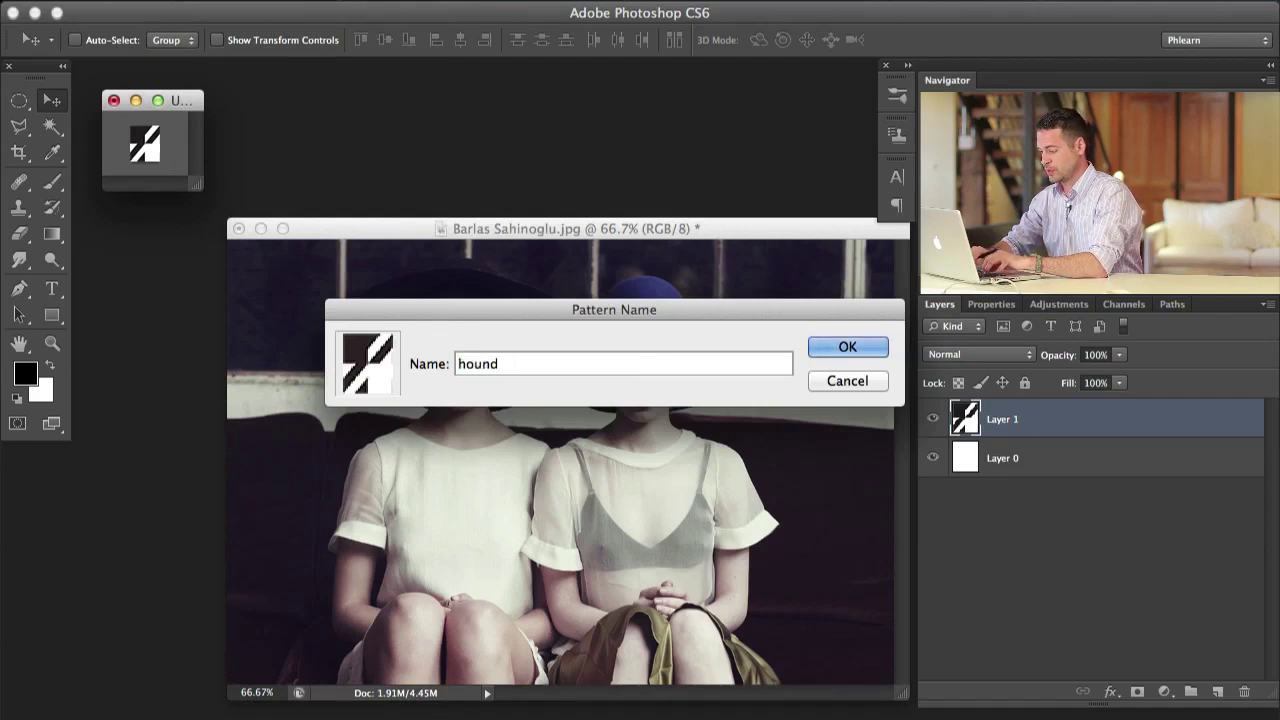
text(stooth4)
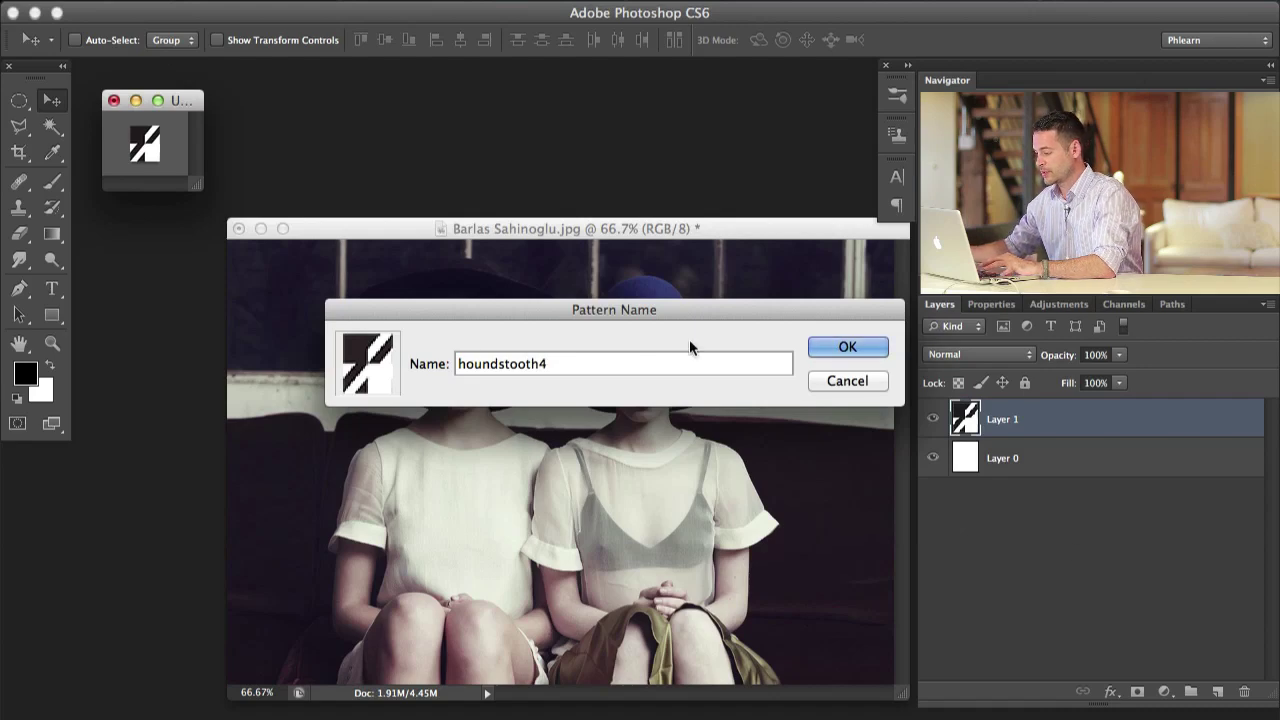
click(848, 347)
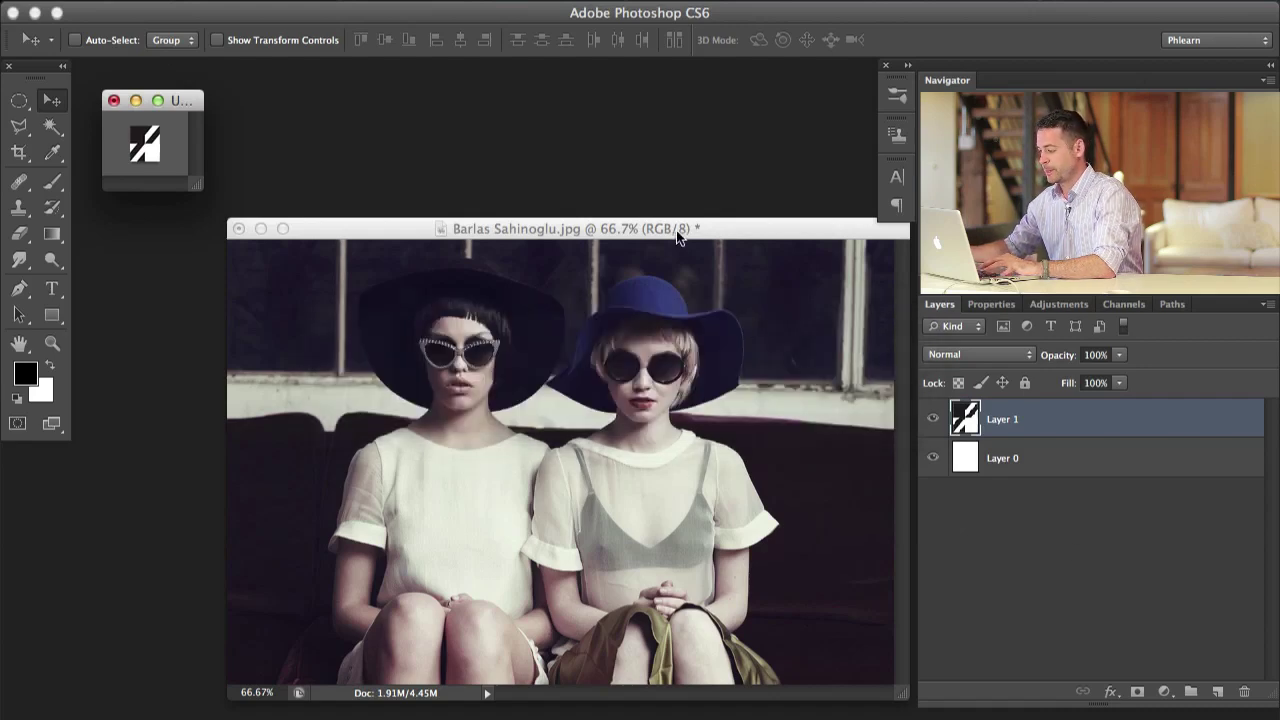
- Add a new layer above the portrait's background and set its fill contents to Pattern
drag(678, 235, 638, 212)
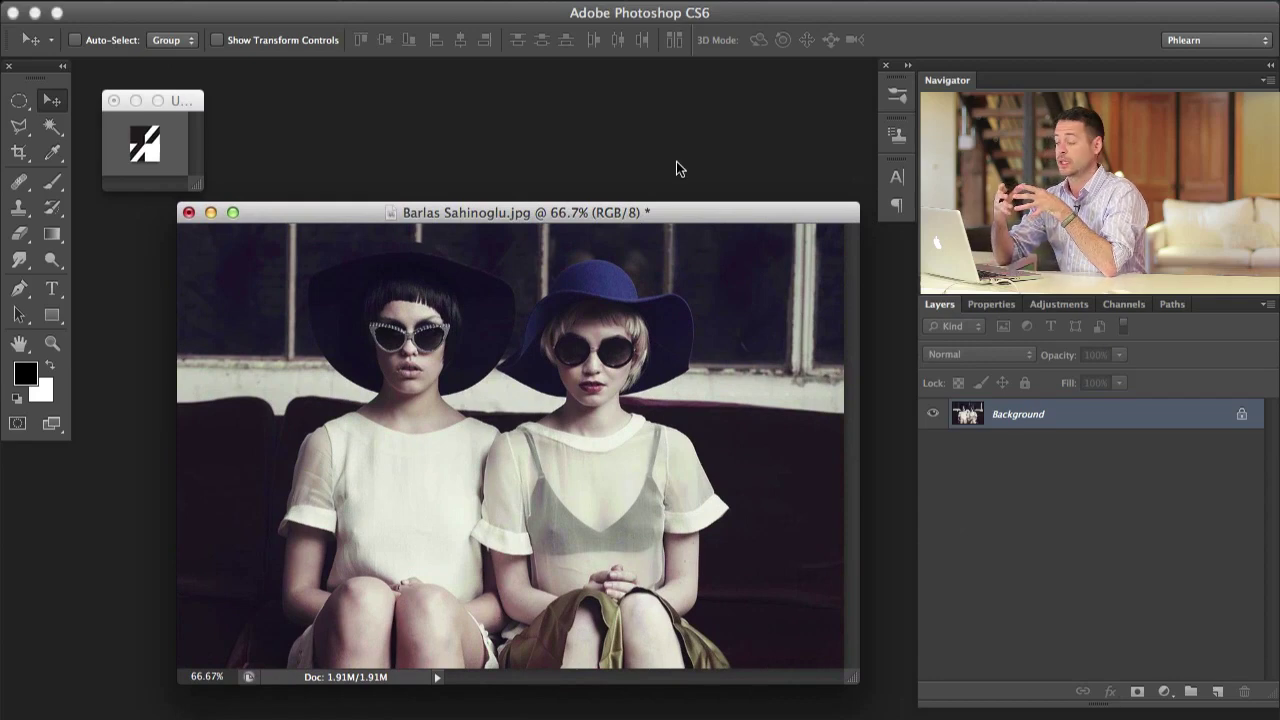
key(super+alt+shift+n)
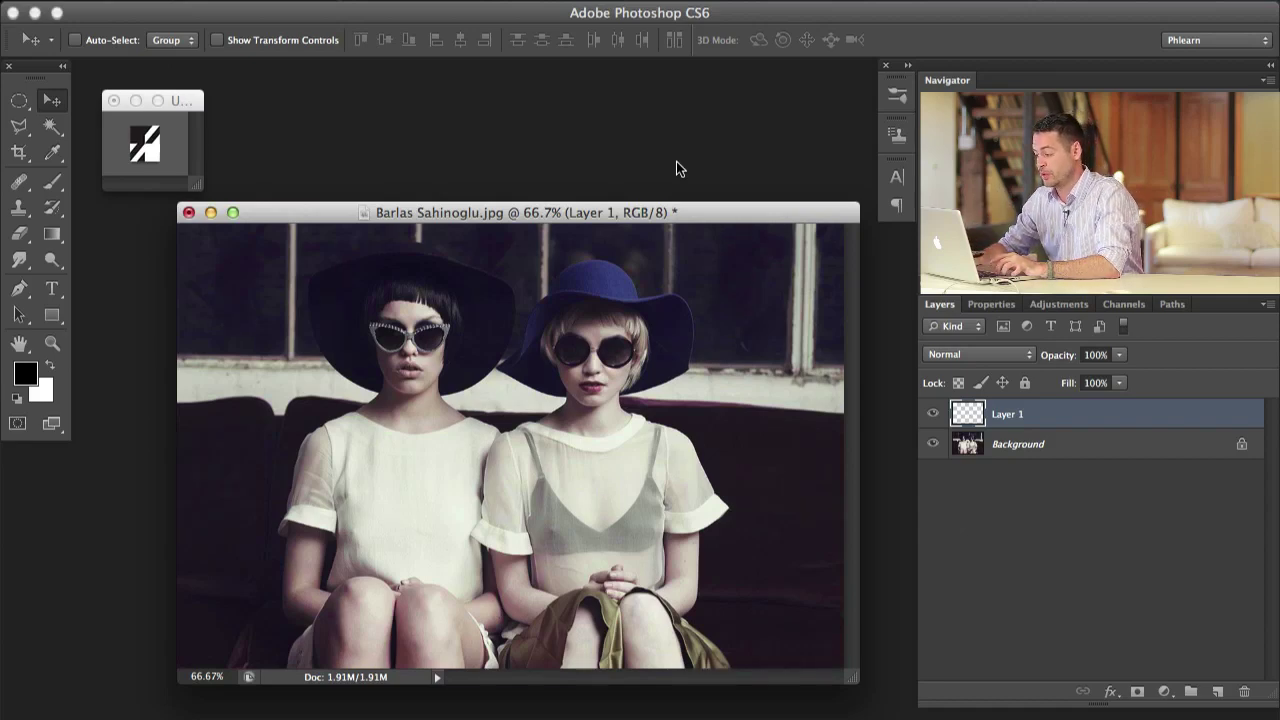
key(shift+BackSpace)
click(299, 101)
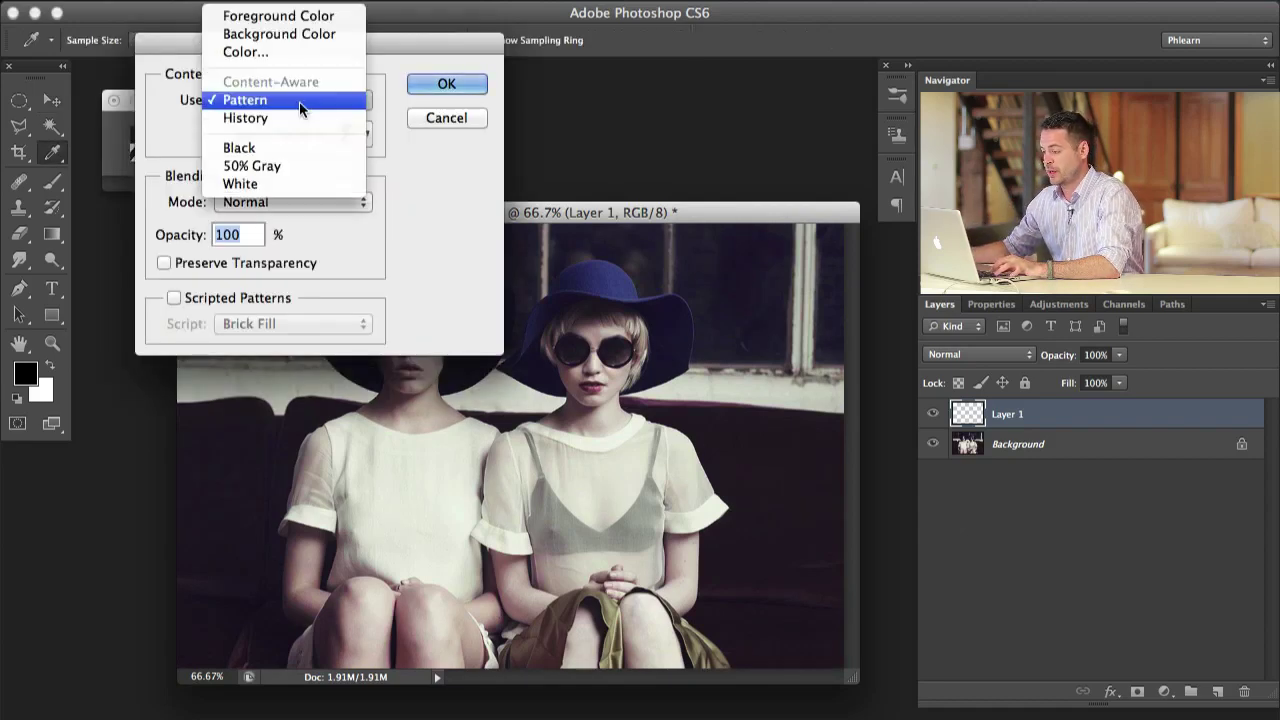
click(288, 16)
click(297, 101)
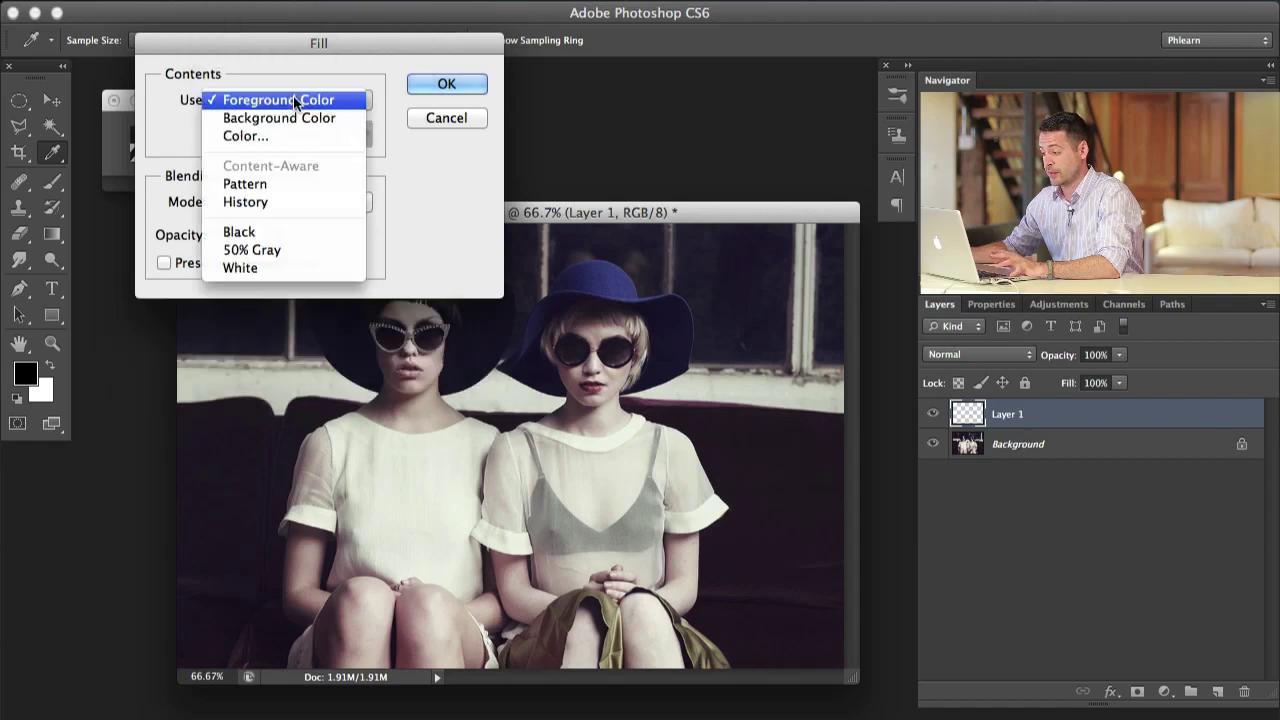
click(293, 117)
click(306, 99)
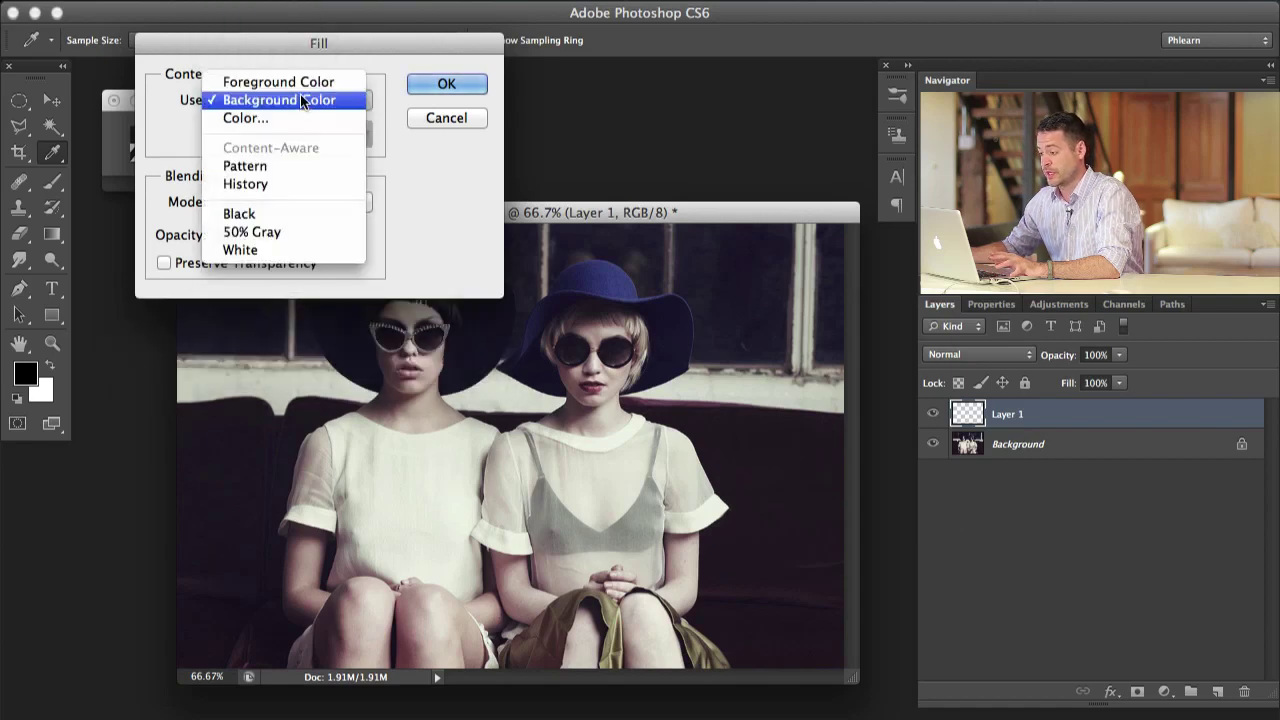
click(295, 164)
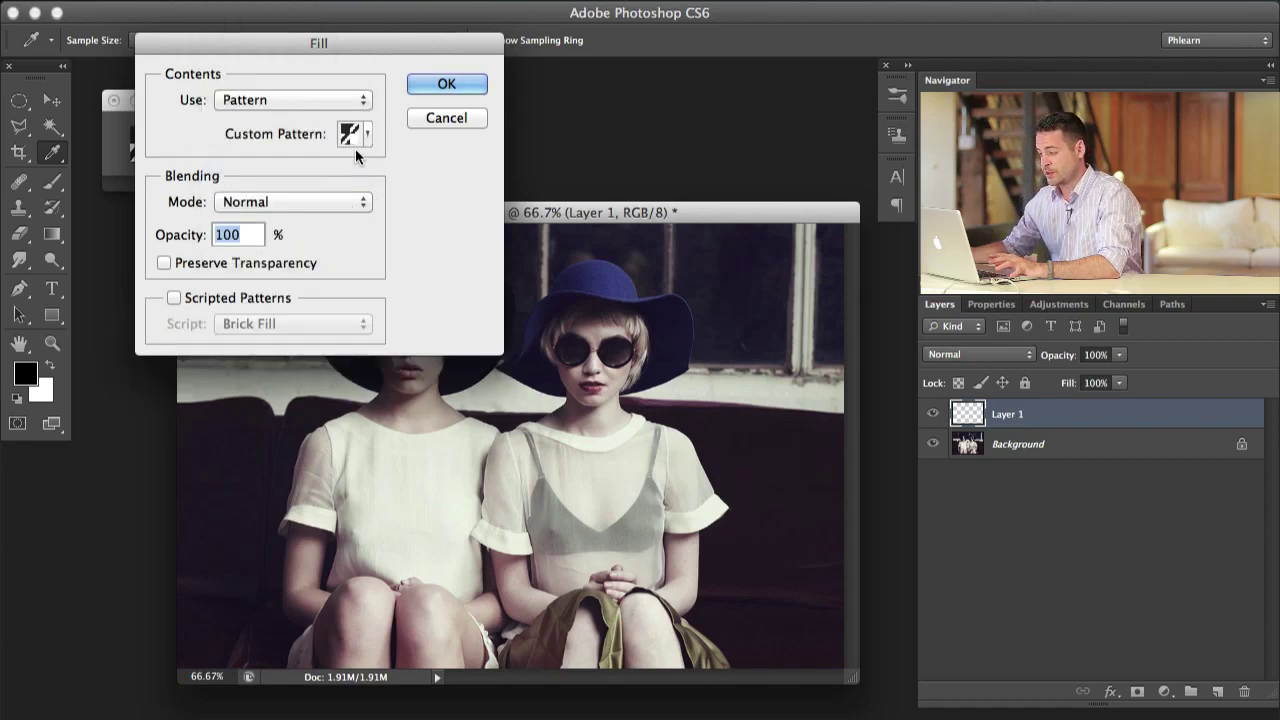
- Fill the new layer with the newly defined houndstooth4 pattern
click(366, 134)
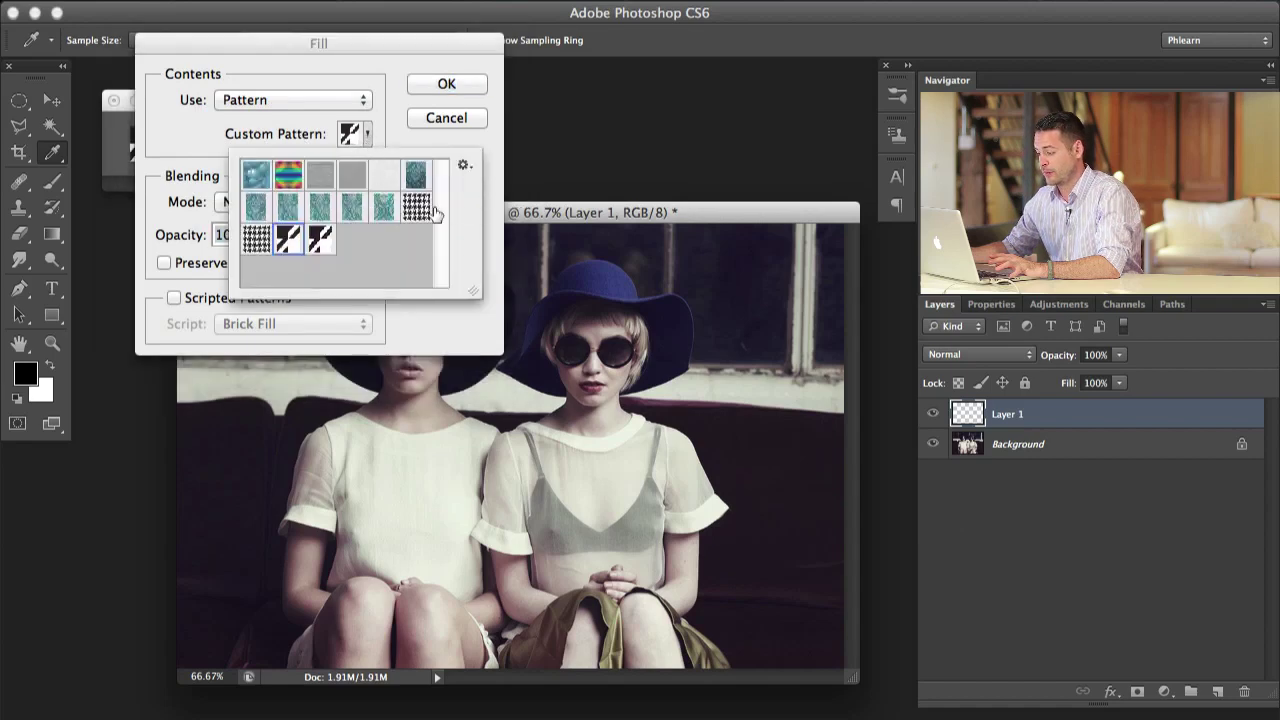
click(321, 247)
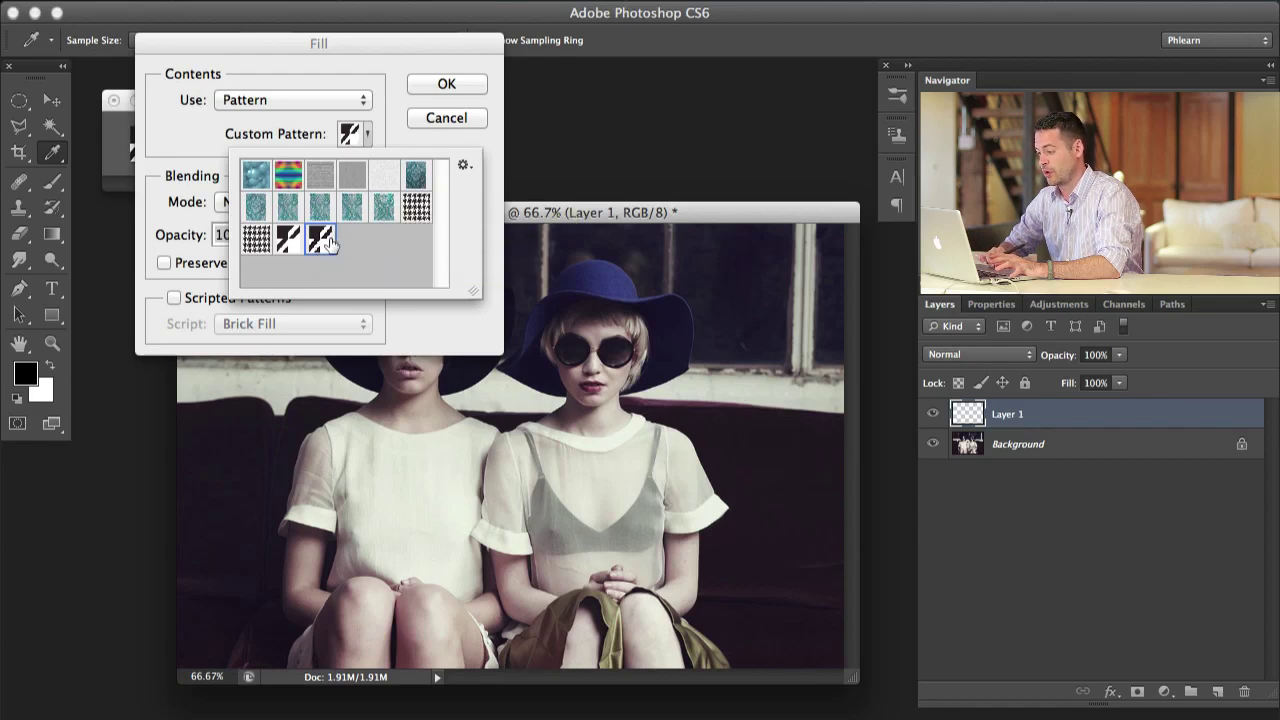
click(372, 123)
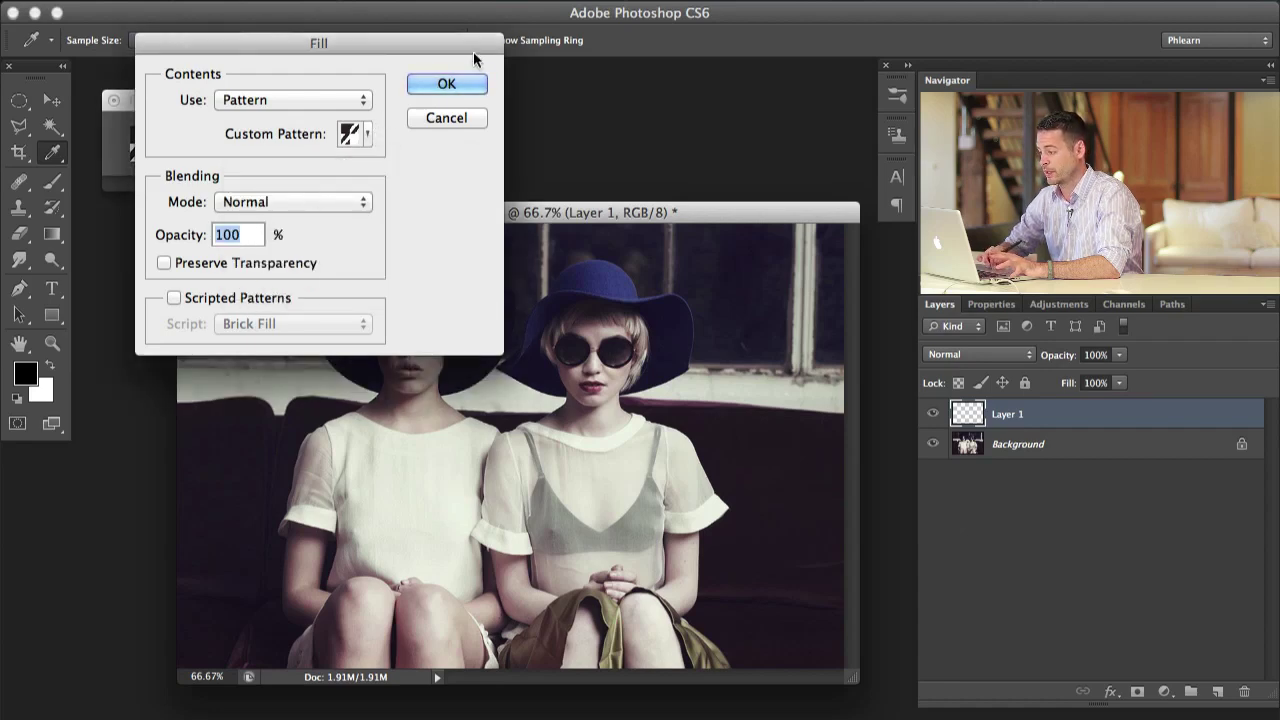
click(451, 86)
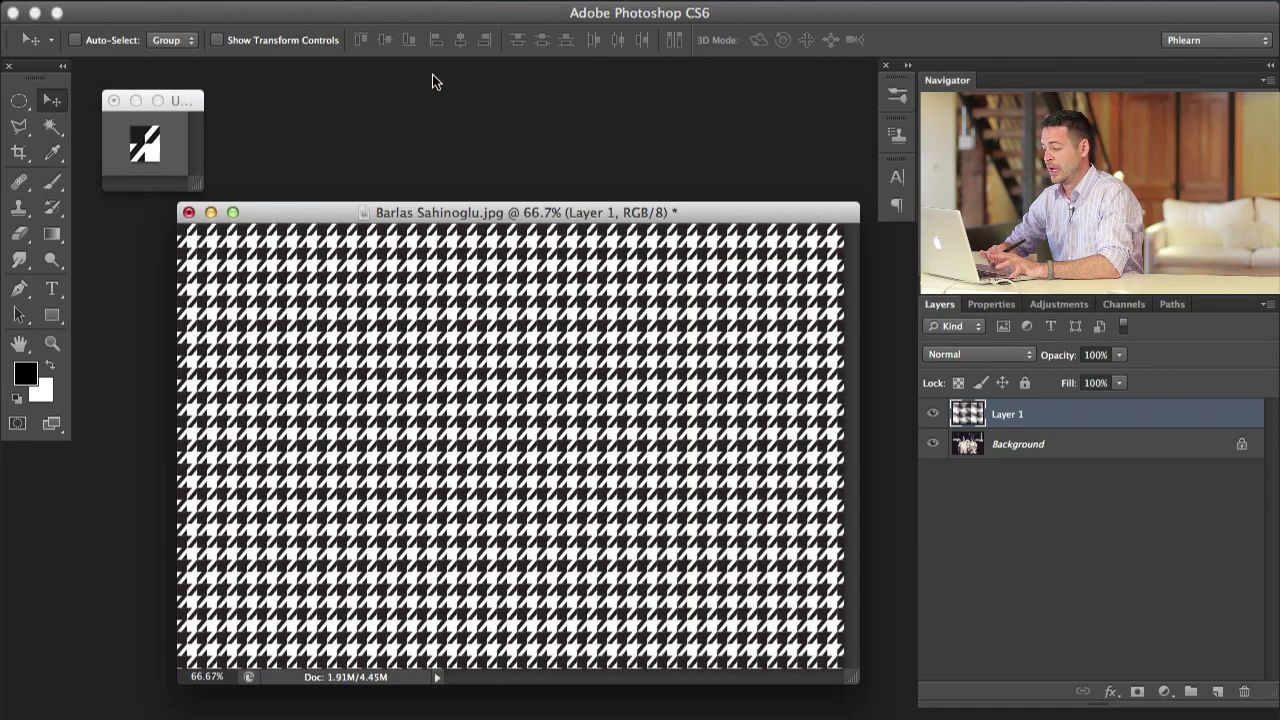
- Show the portrait in full-screen mode and lower the houndstooth layer's opacity to 24%
key(f)
key(super+plus)
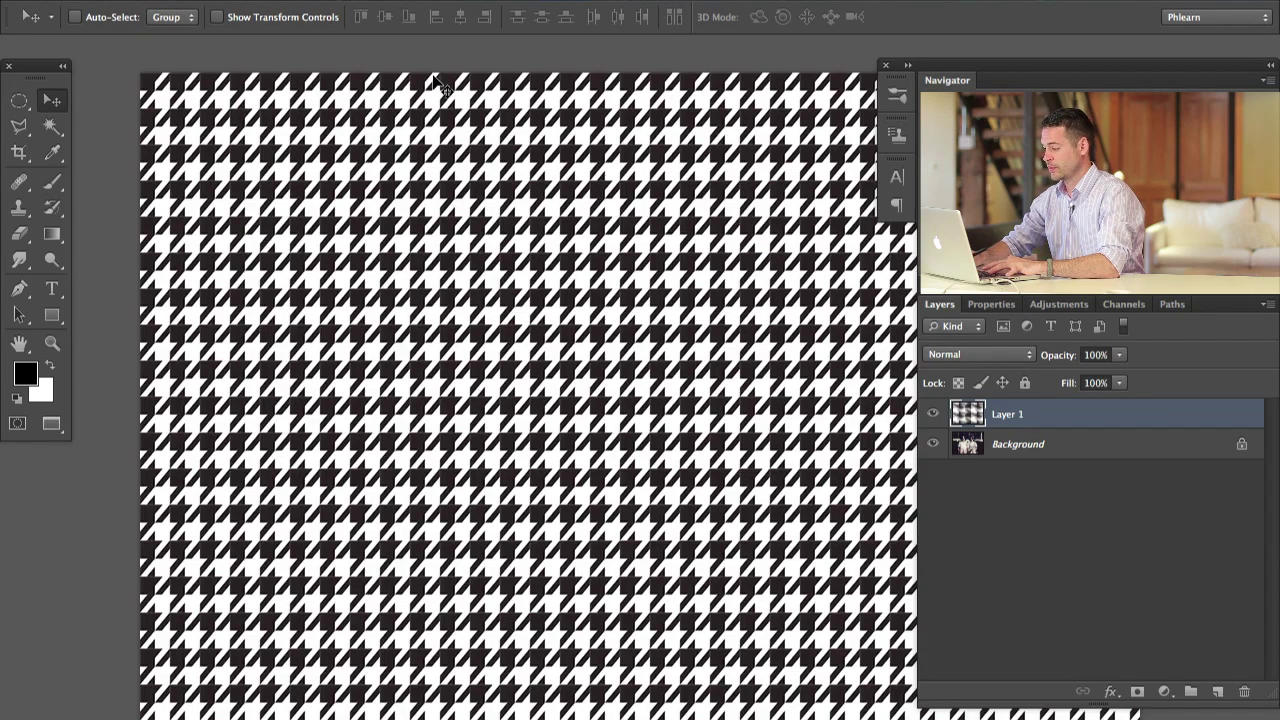
drag(607, 400, 422, 355)
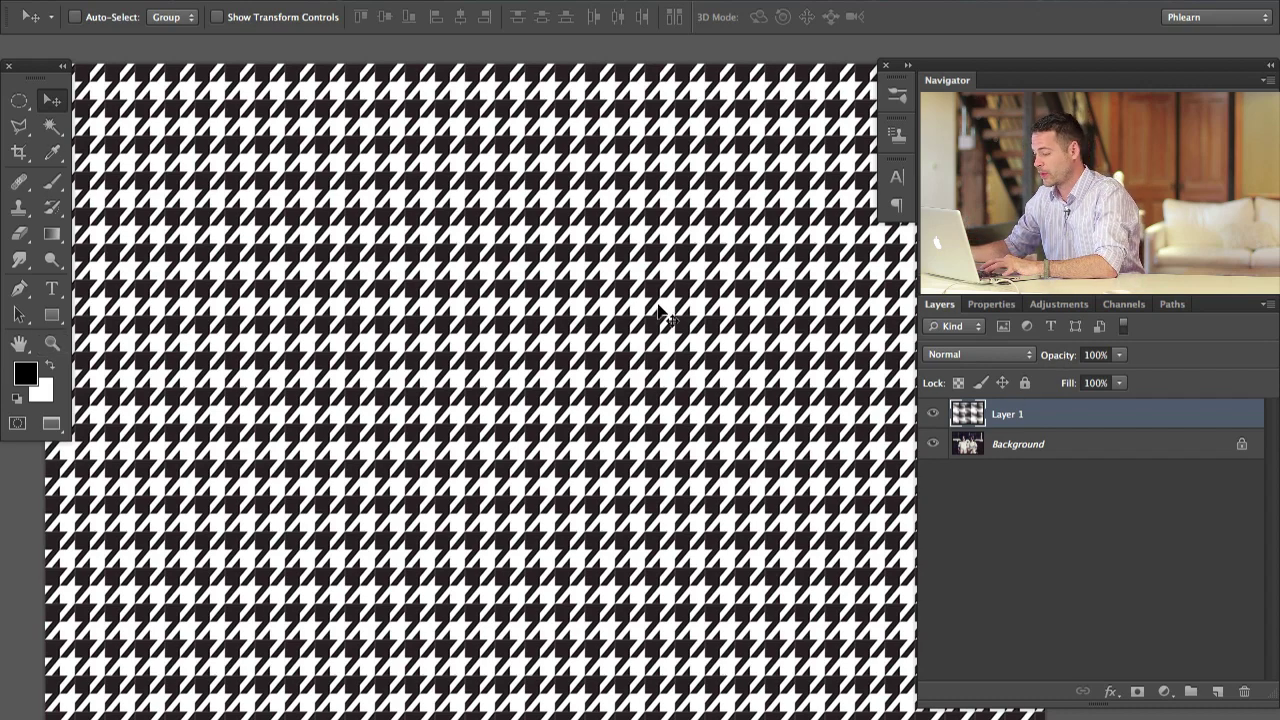
drag(538, 410, 554, 405)
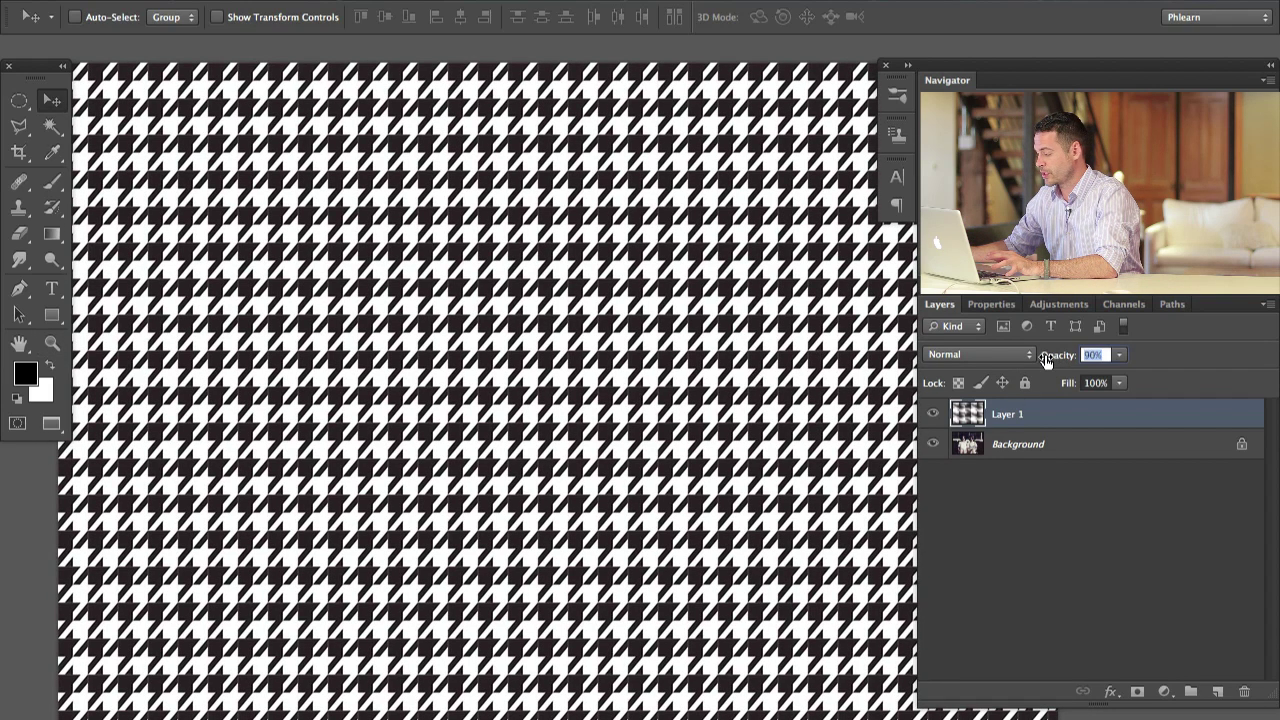
drag(1046, 360, 982, 377)
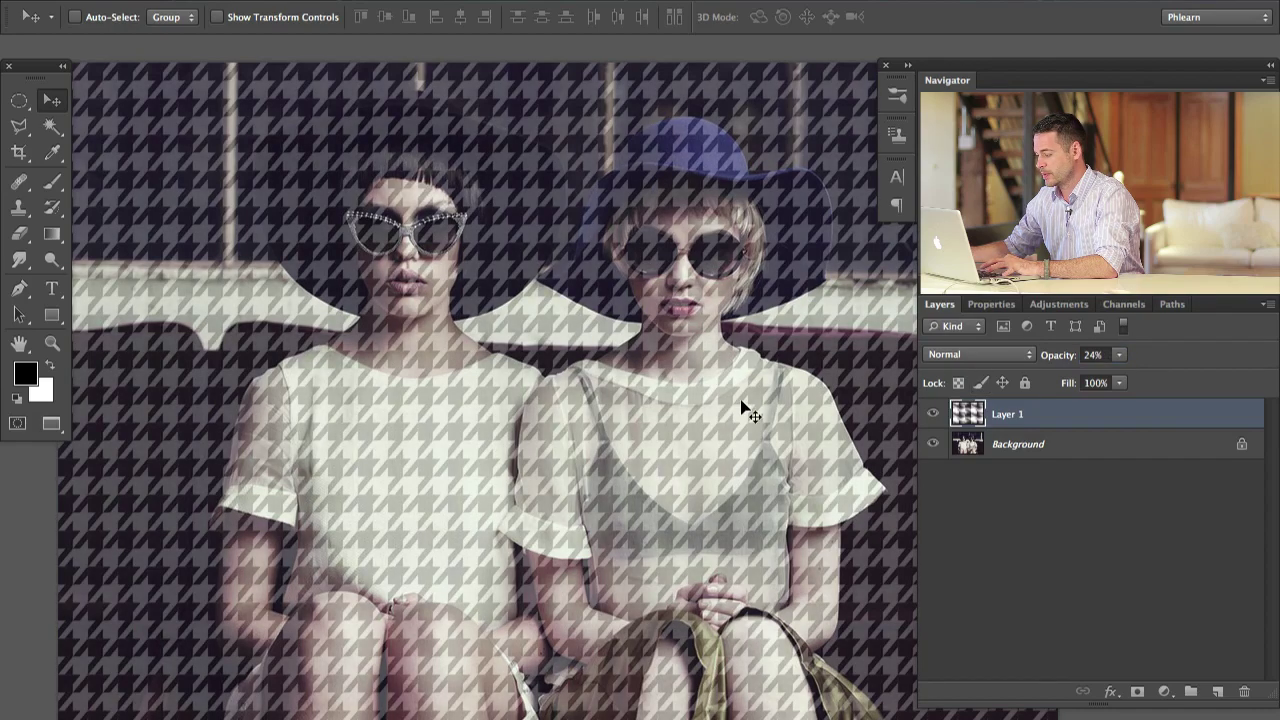
- Scale the houndstooth layer proportionally to about 70% and place it over the dark-haired woman's white top
key(super+minus)
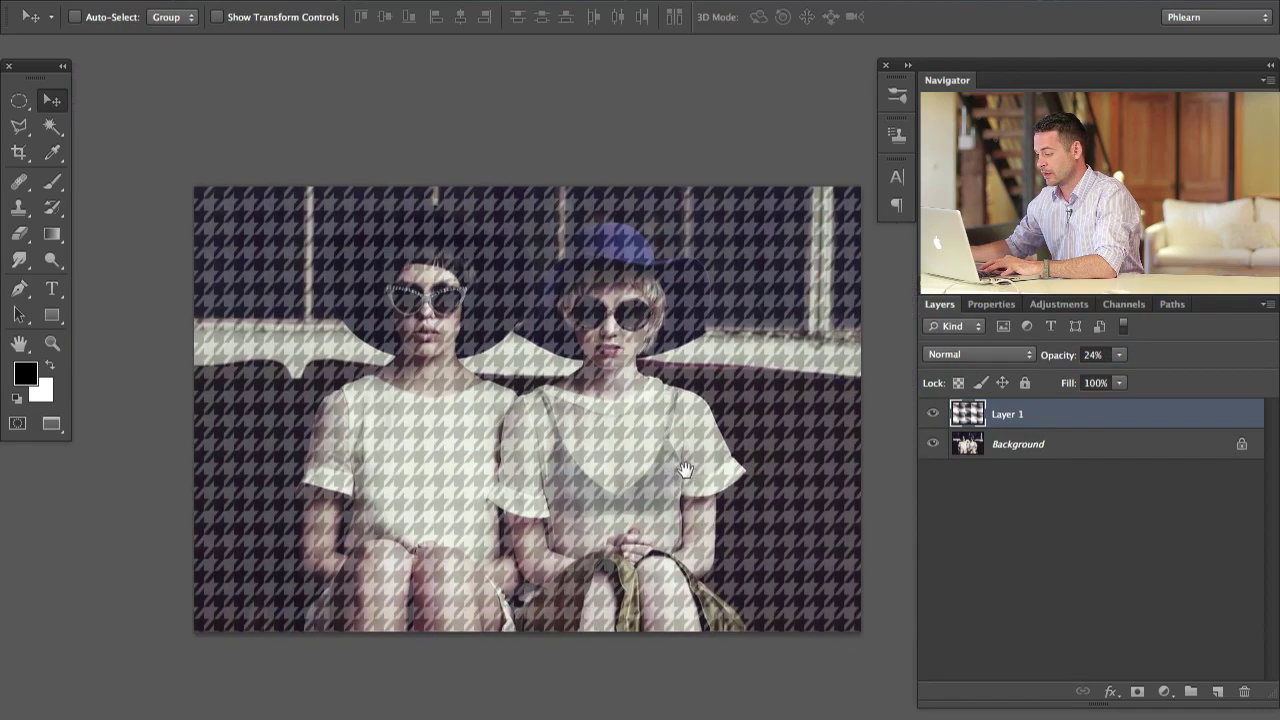
key(super+t)
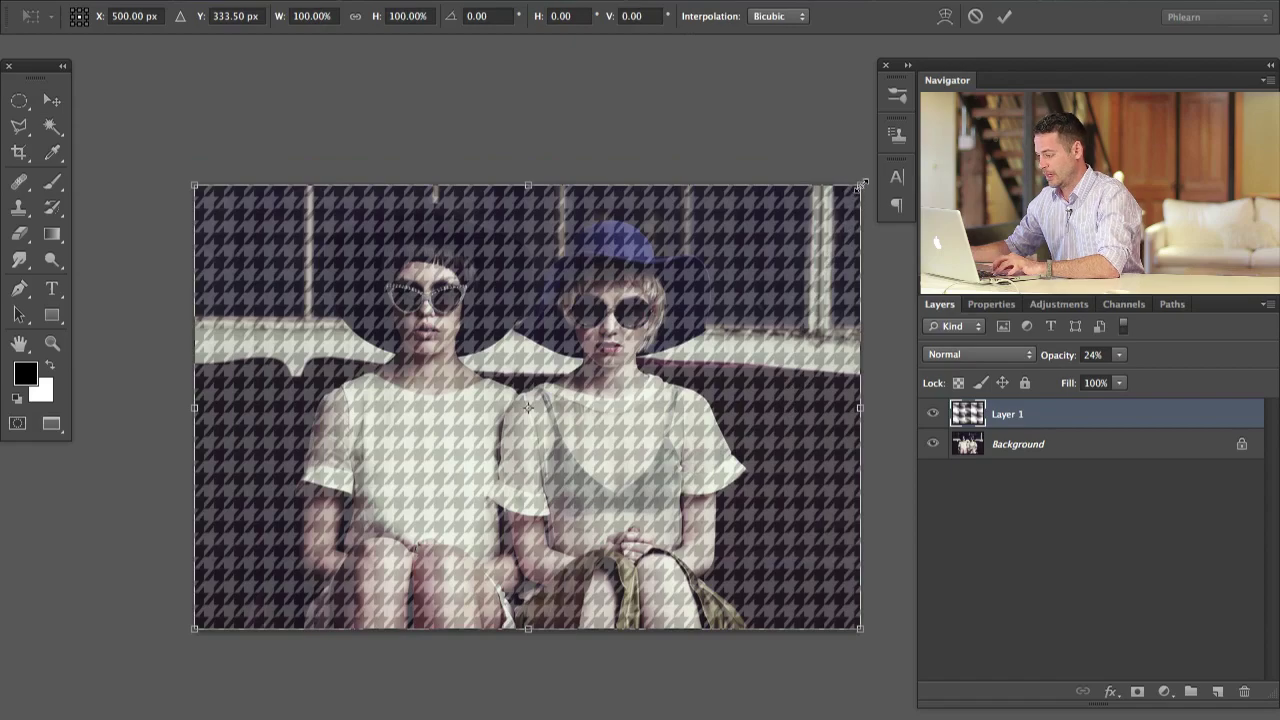
drag(859, 186, 386, 500)
drag(333, 578, 425, 470)
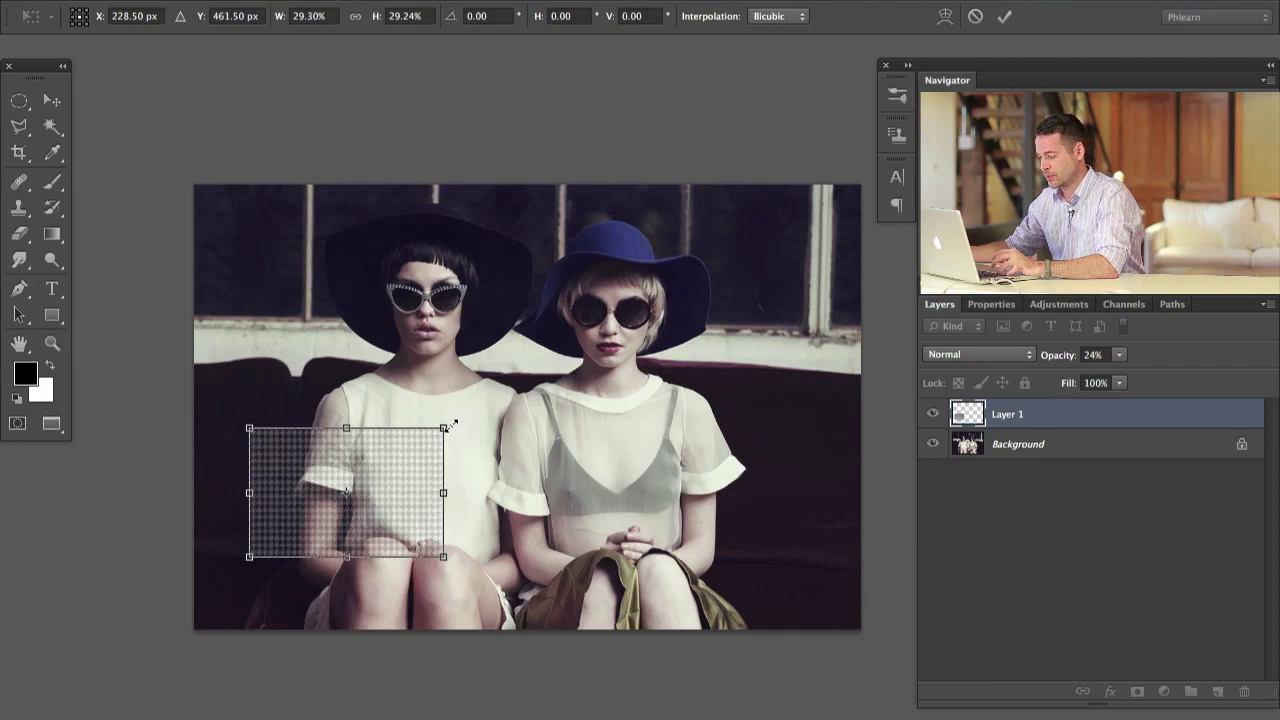
drag(452, 425, 660, 272)
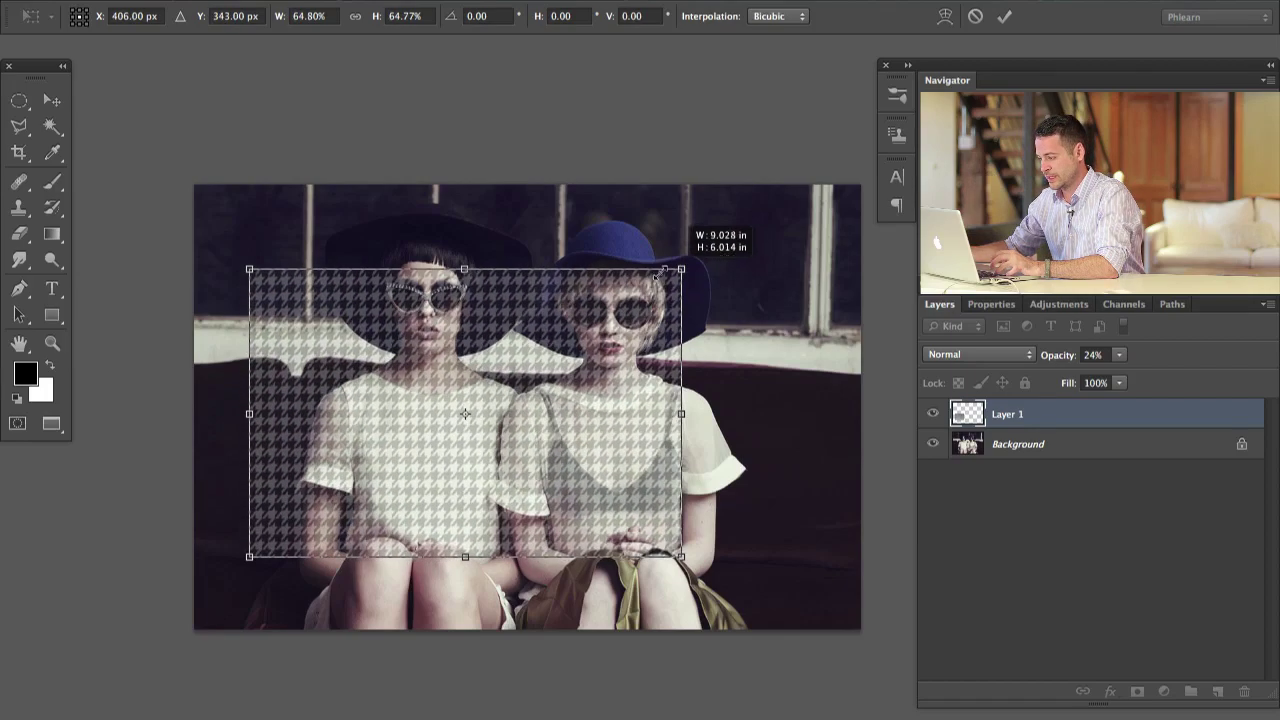
drag(616, 373, 563, 413)
drag(621, 313, 656, 293)
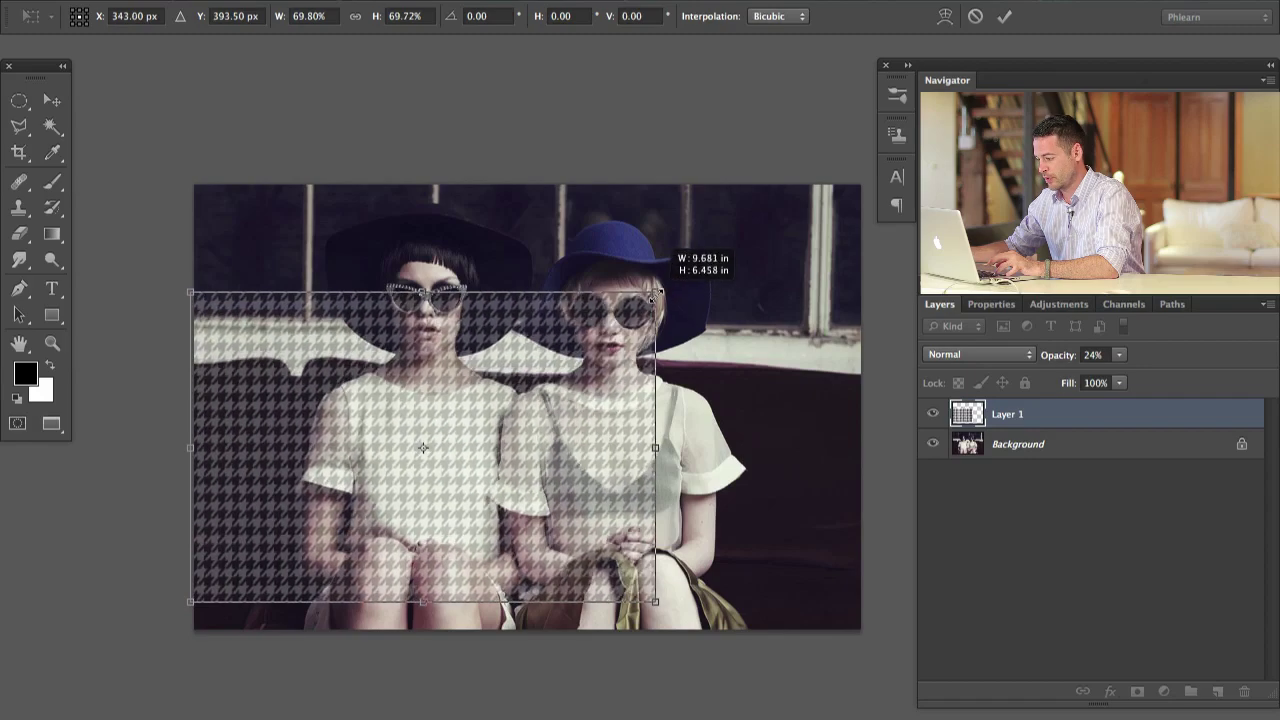
key(Return)
- Apply the scaling, restore the houndstooth layer to 100% opacity and set its blend mode to Multiply
key(ctrl+plus)
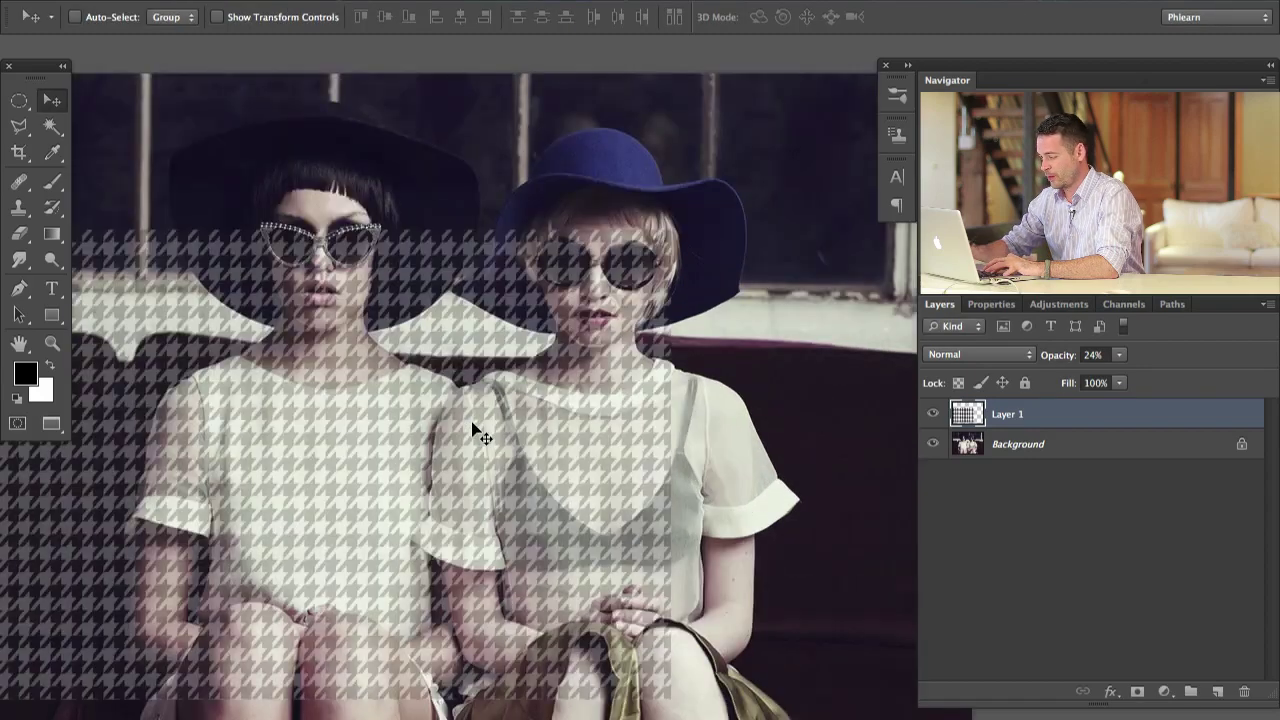
drag(452, 493, 563, 450)
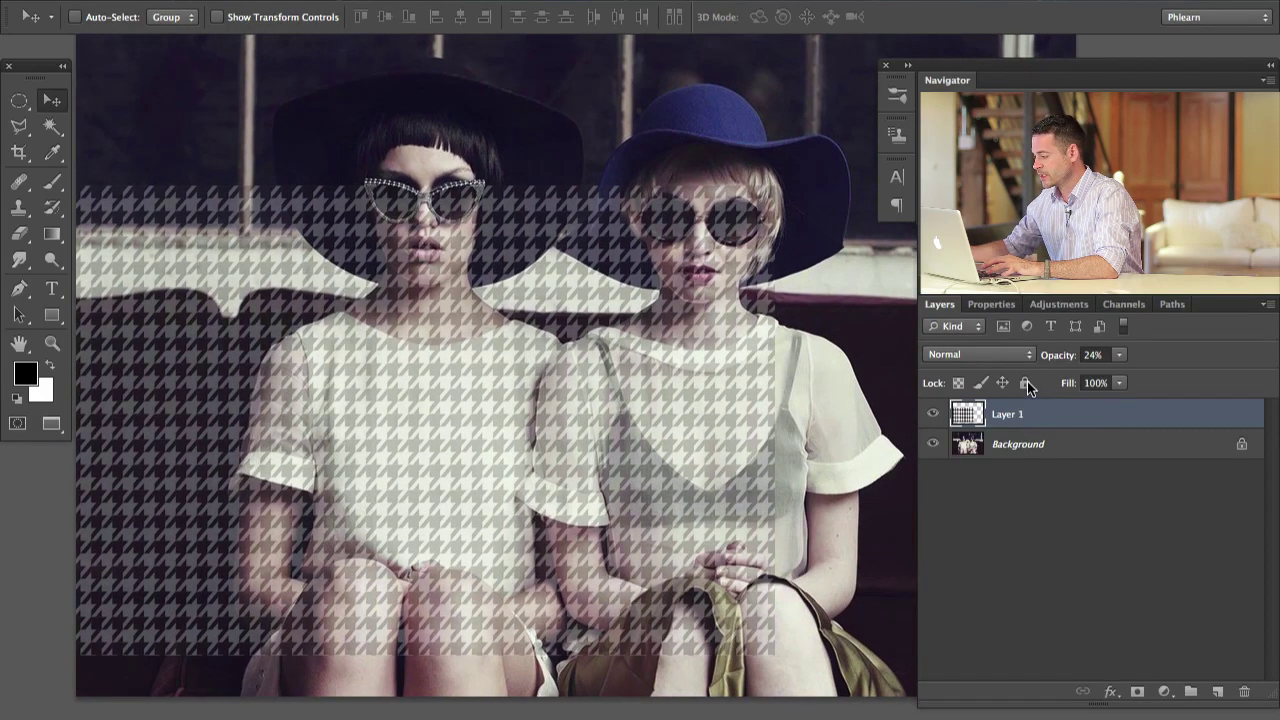
drag(1053, 360, 1146, 355)
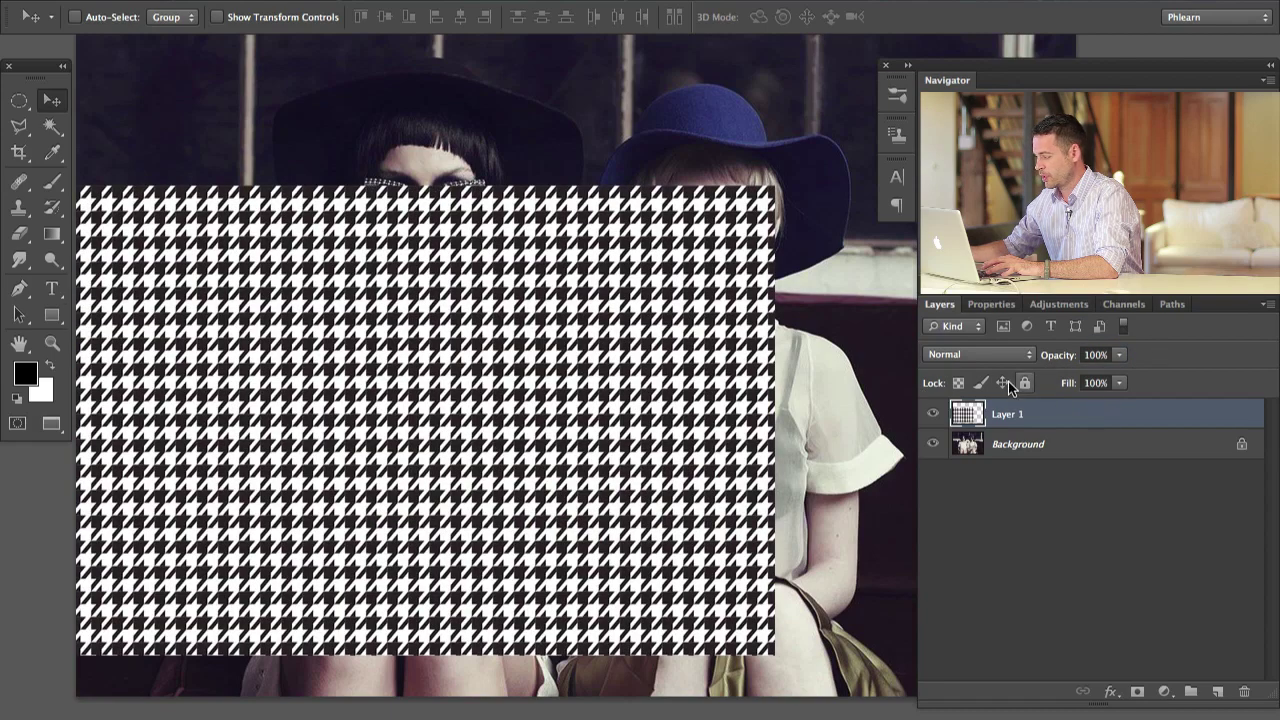
click(986, 357)
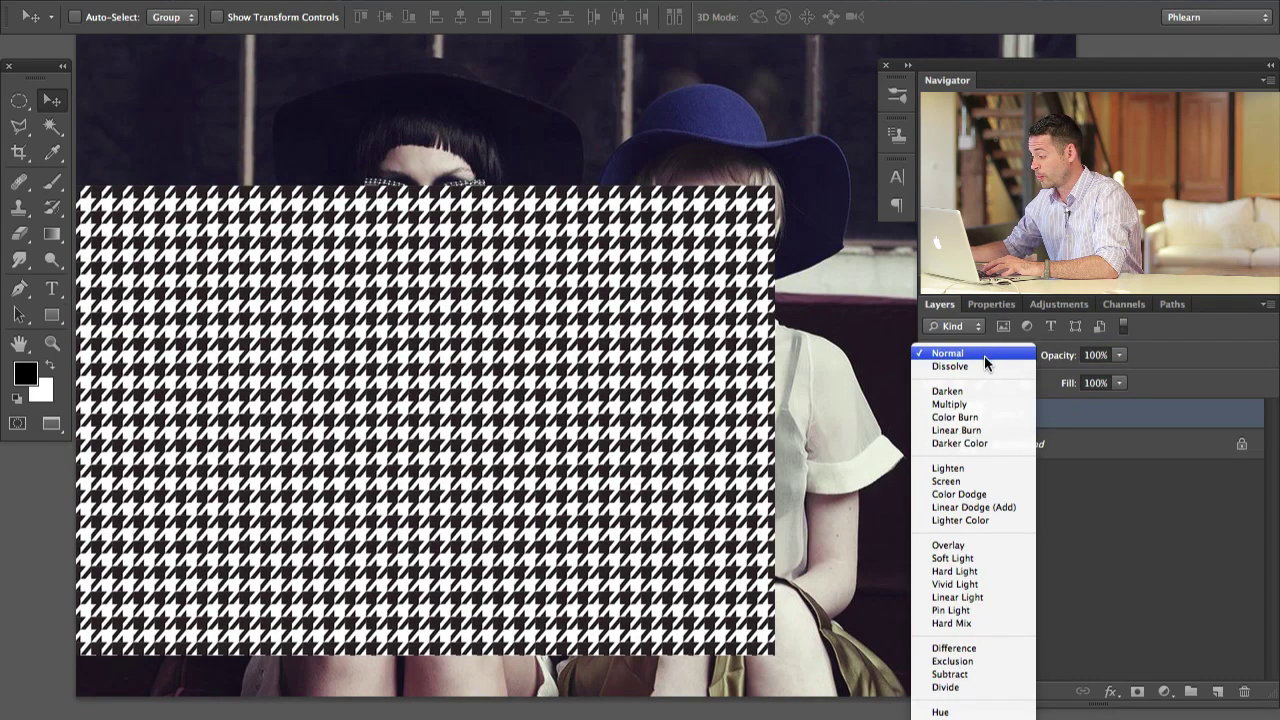
click(983, 401)
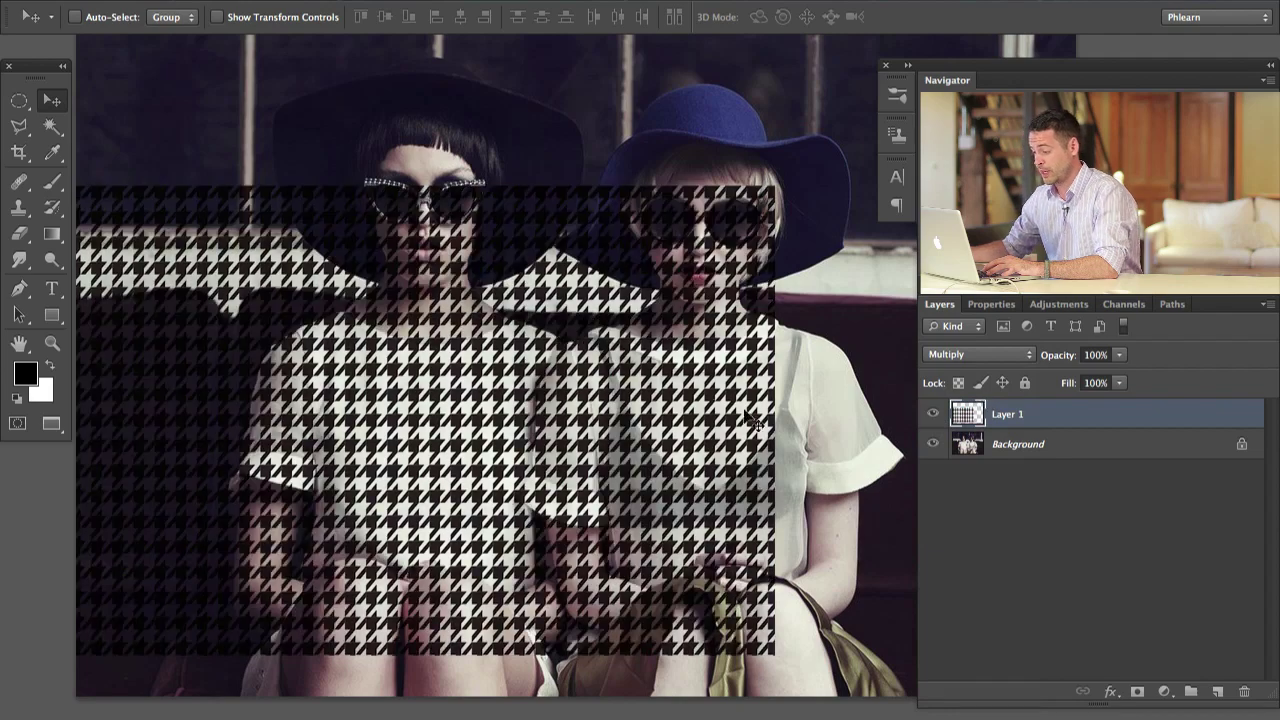
- Lower the houndstooth layer's opacity to 85%, reposition it over the women's tops and compare the image with and without it
drag(614, 476, 612, 542)
drag(1060, 360, 1043, 361)
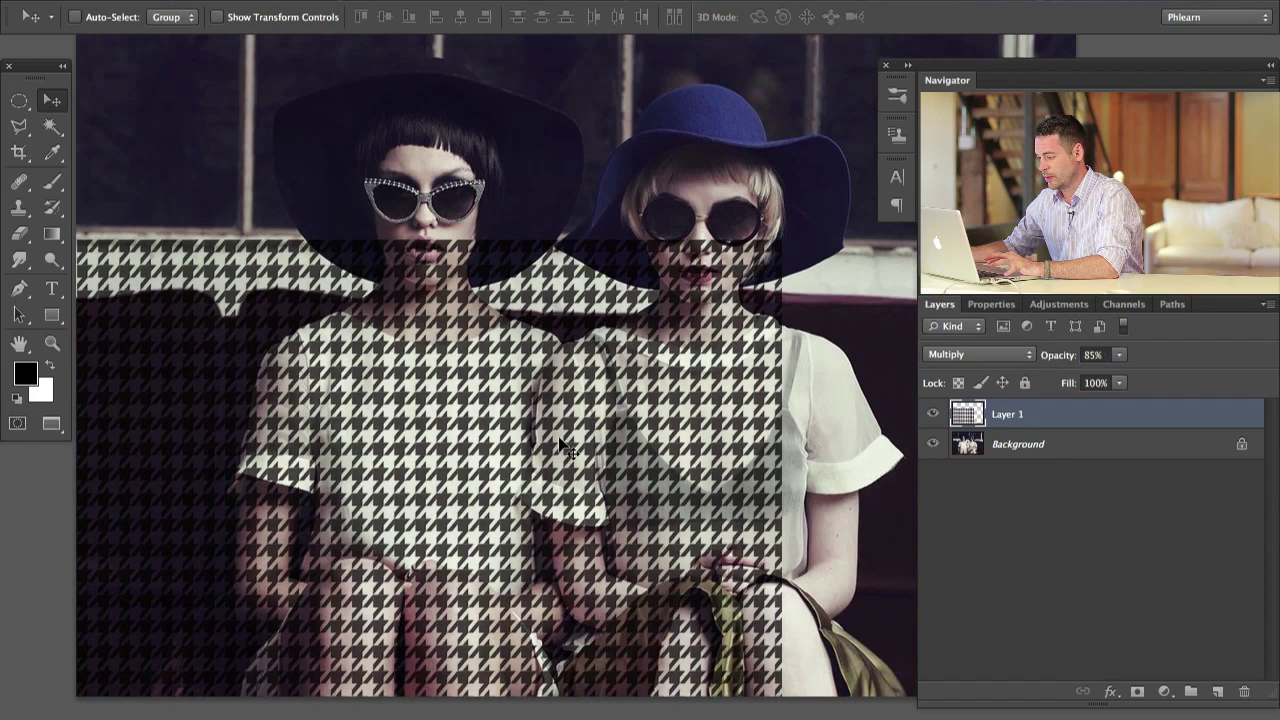
drag(563, 447, 592, 412)
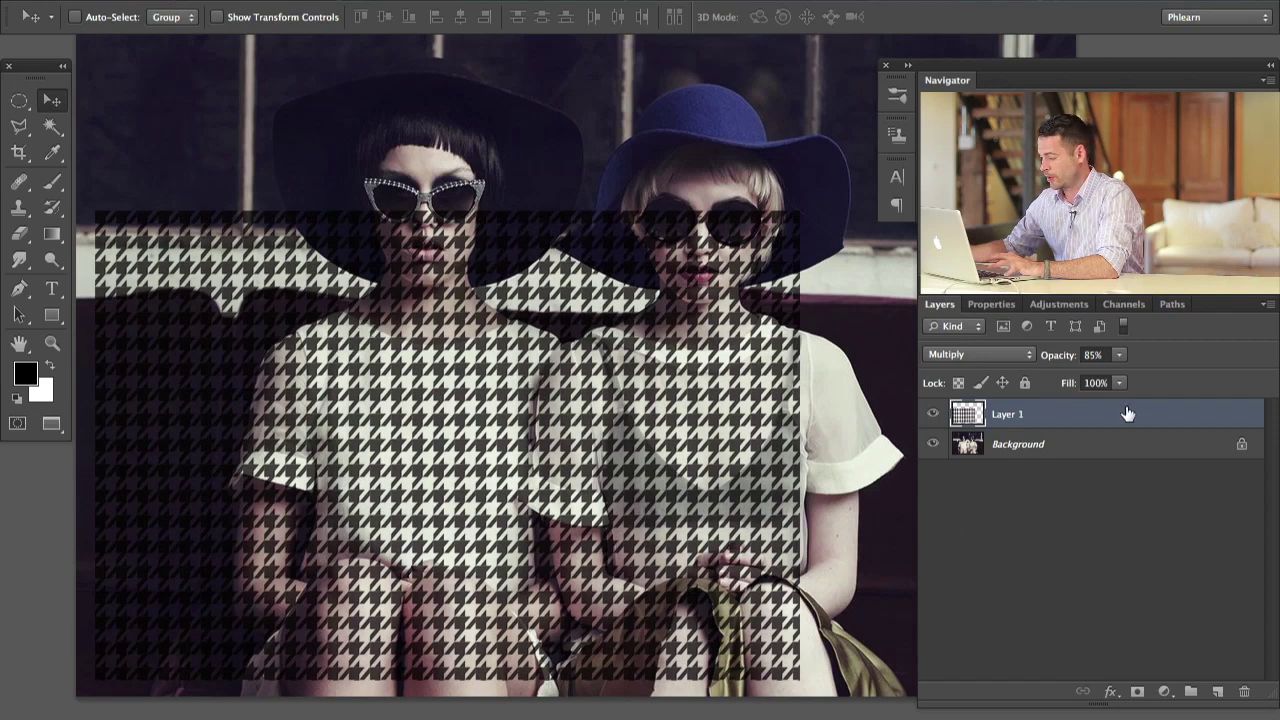
click(933, 414)
click(933, 414)
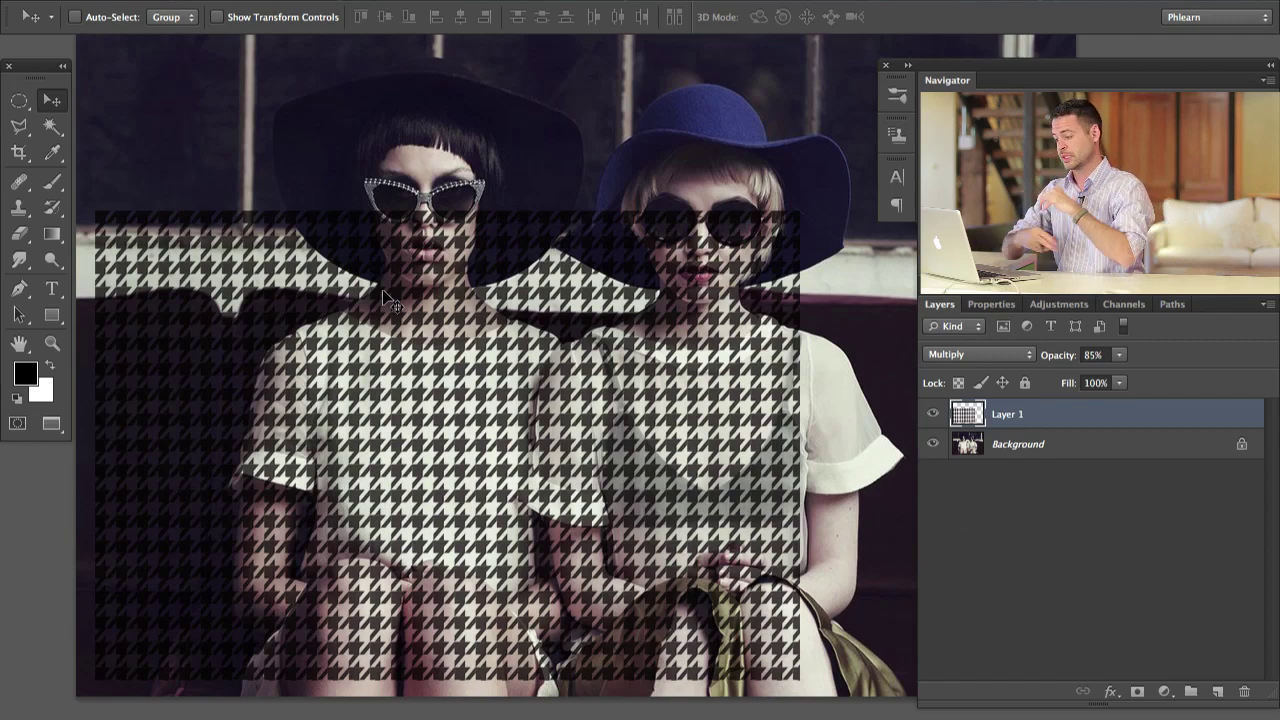
- Duplicate the houndstooth layer, hide the copy as a backup and make the original Layer 1 active
key(ctrl+j)
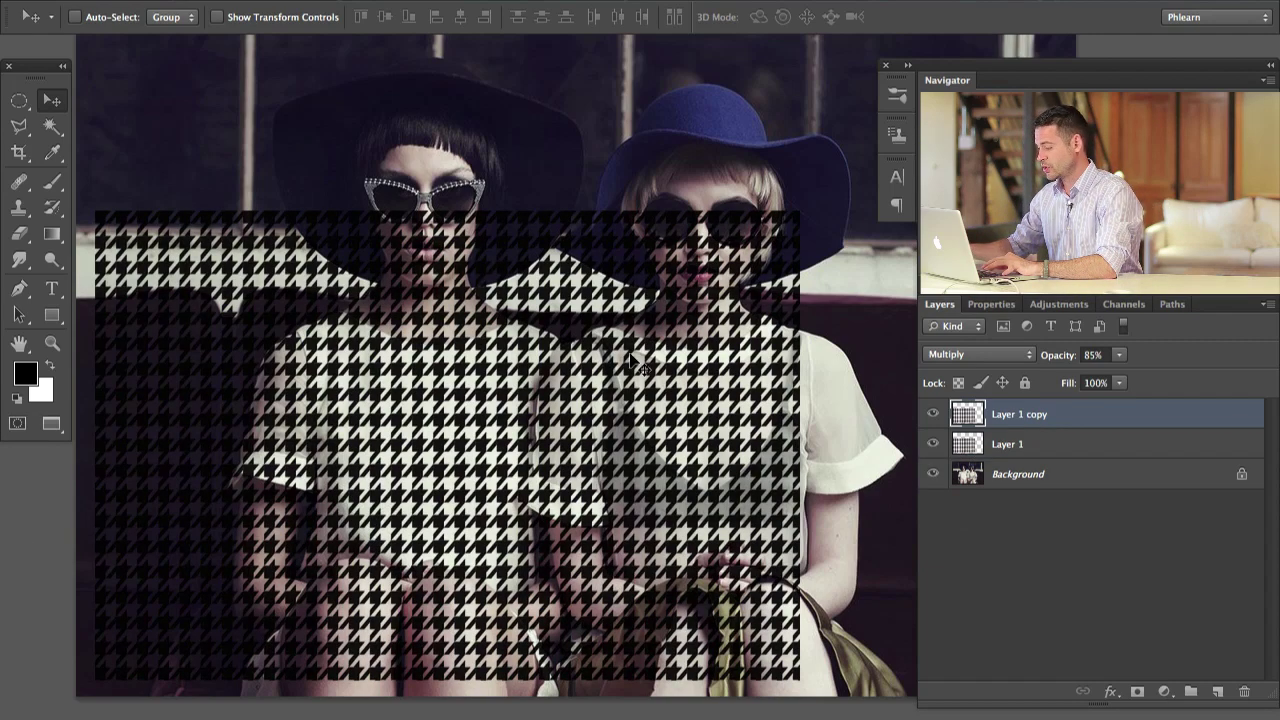
click(933, 414)
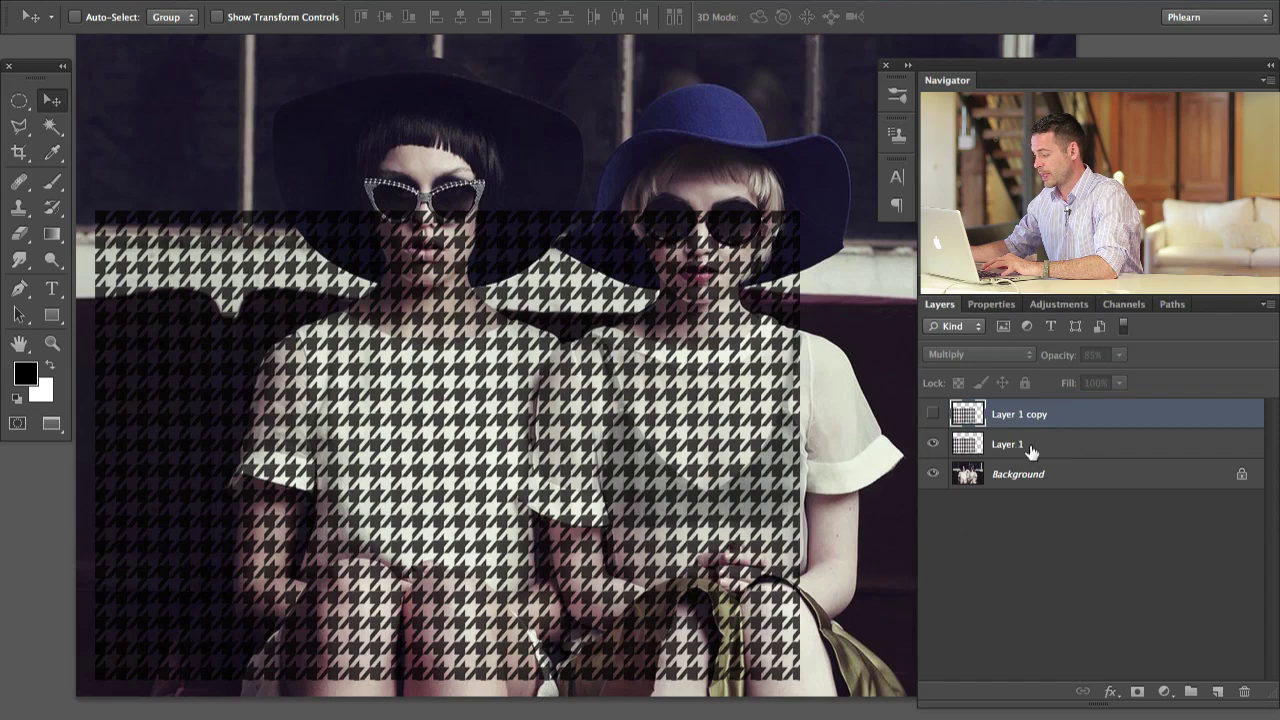
click(1015, 445)
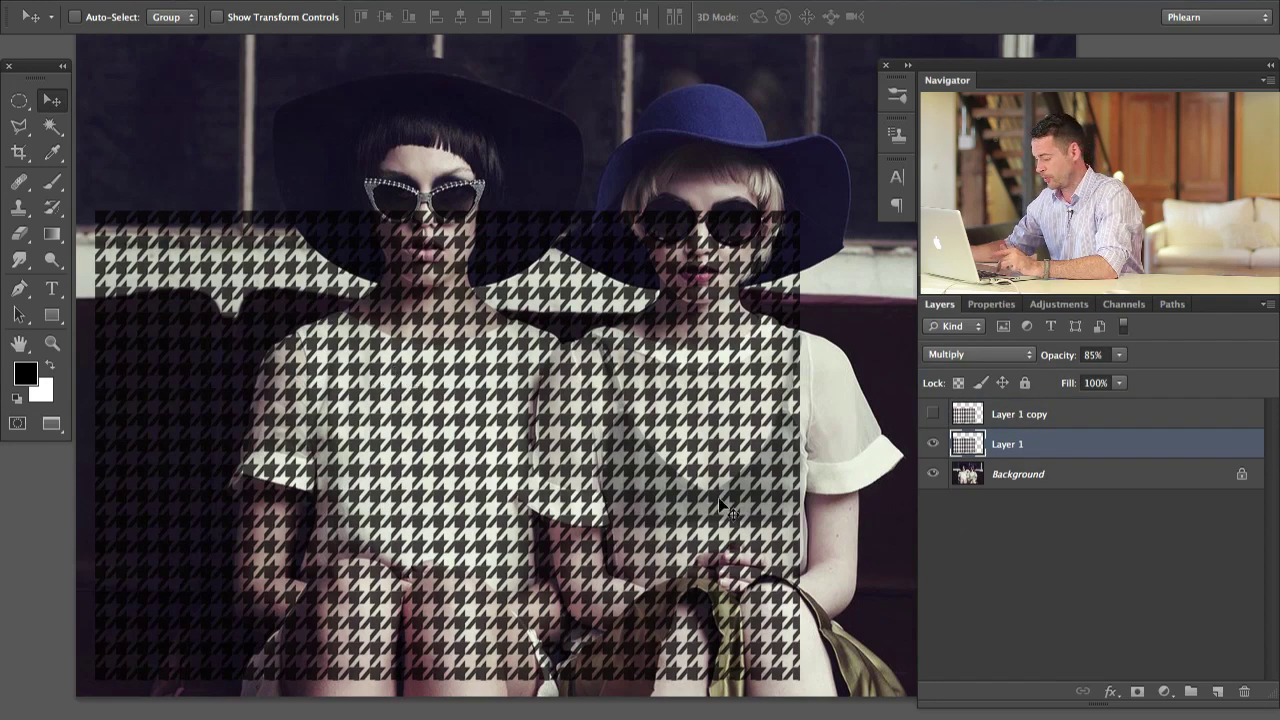
- Hide Layer 1 behind a black layer mask and set up a white, hard-edged brush at 70% flow
alt+click(1136, 693)
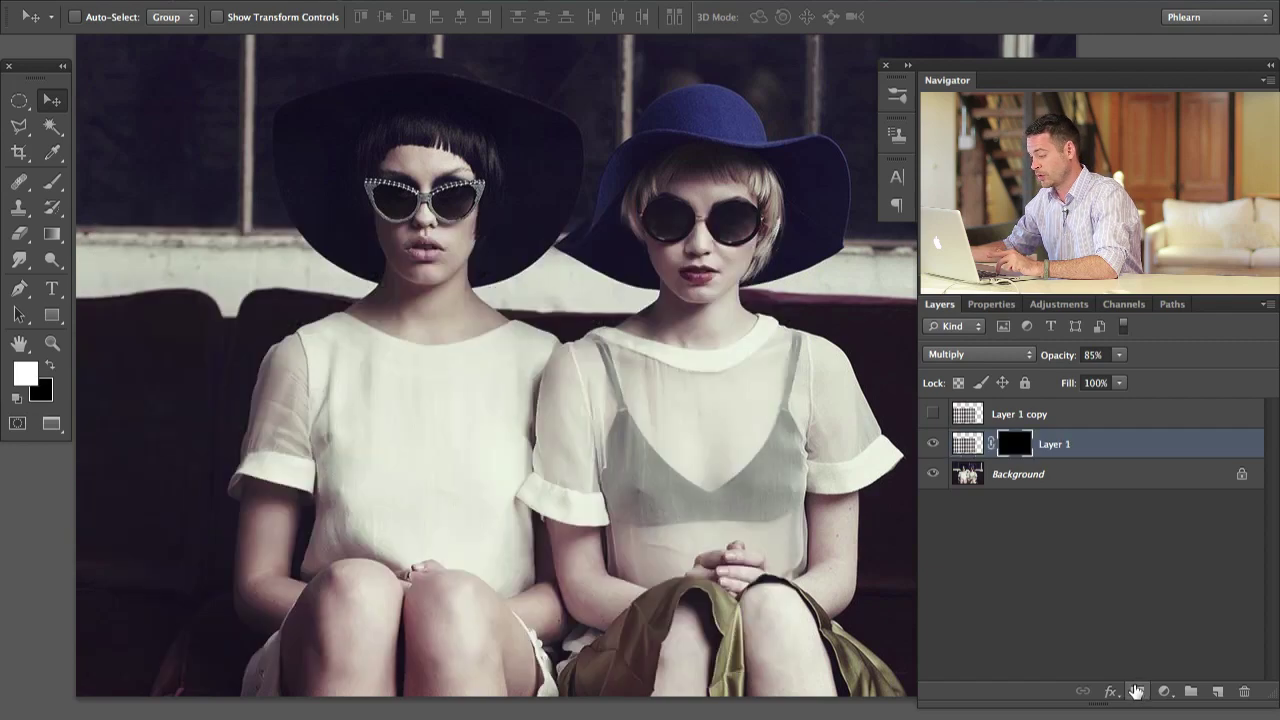
key(b)
drag(471, 403, 489, 586)
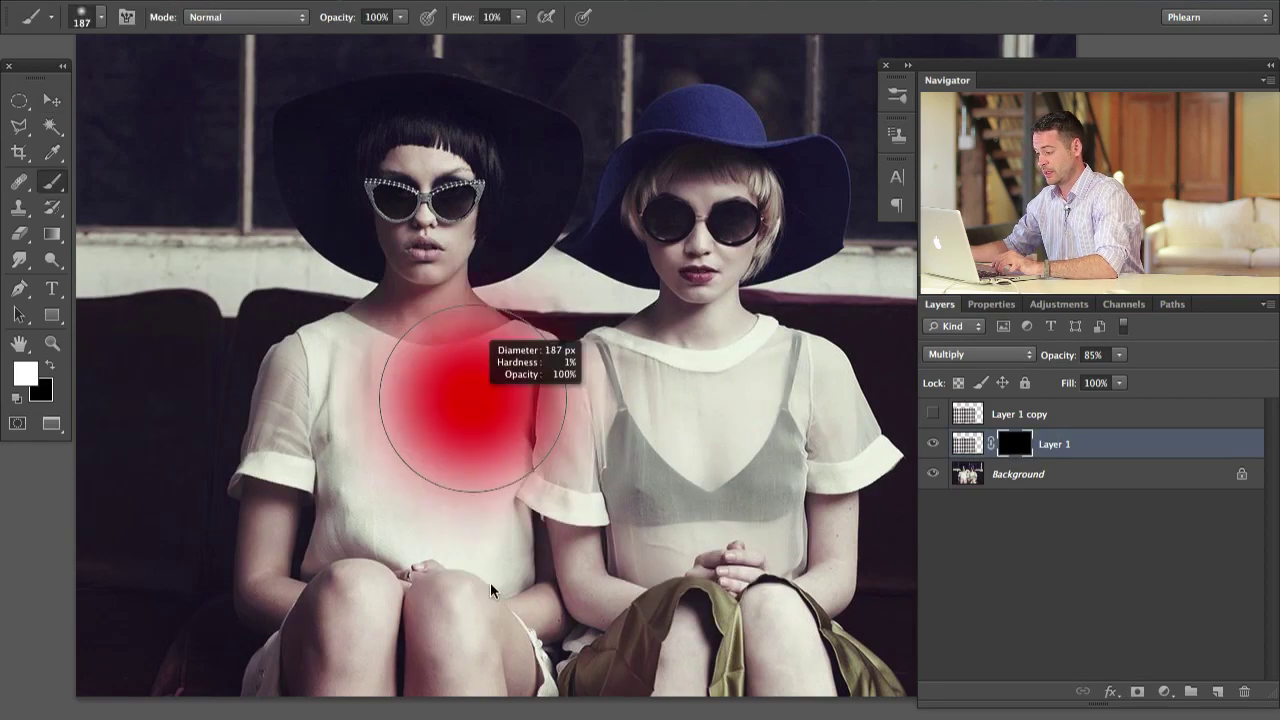
drag(494, 427, 488, 572)
drag(491, 472, 446, 473)
key(shift+7)
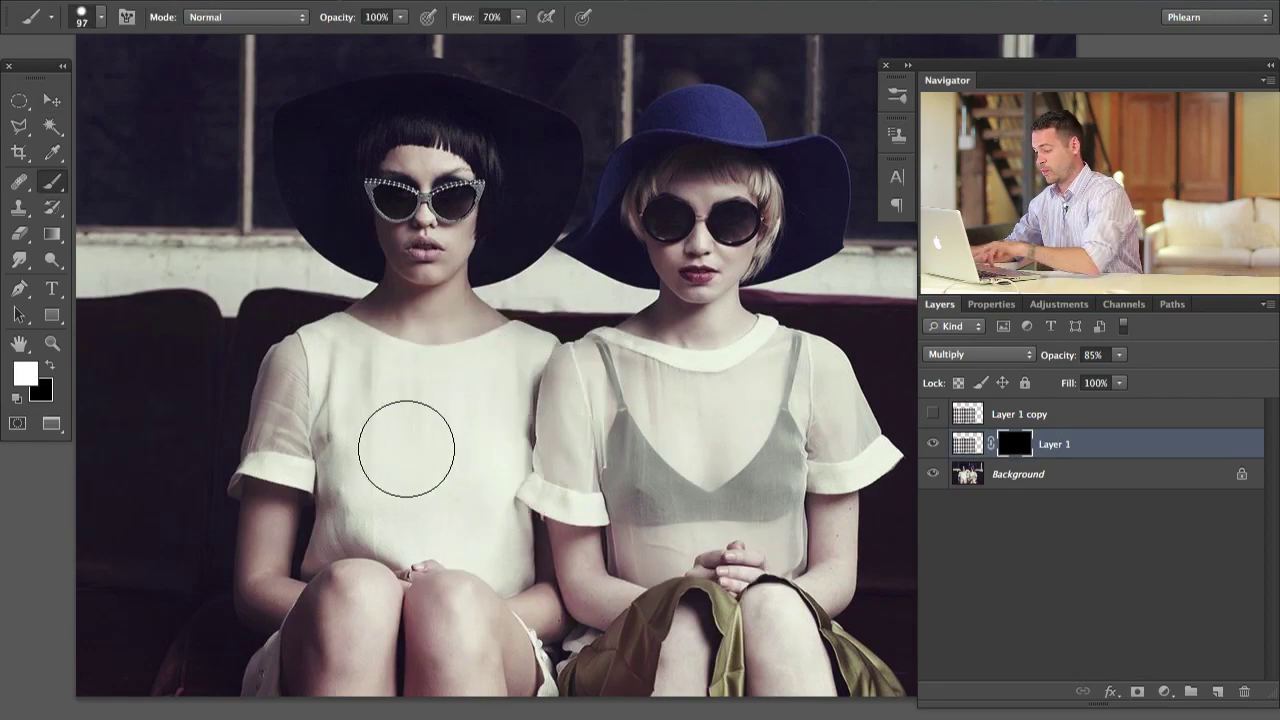
- Paint white on Layer 1's mask to reveal the houndstooth across the front of the dark-haired woman's top
mouse_move(394, 427)
mouse_down()
mouse_move(401, 476)
mouse_move(418, 423)
mouse_move(430, 482)
mouse_move(407, 444)
mouse_up()
key(super+=)
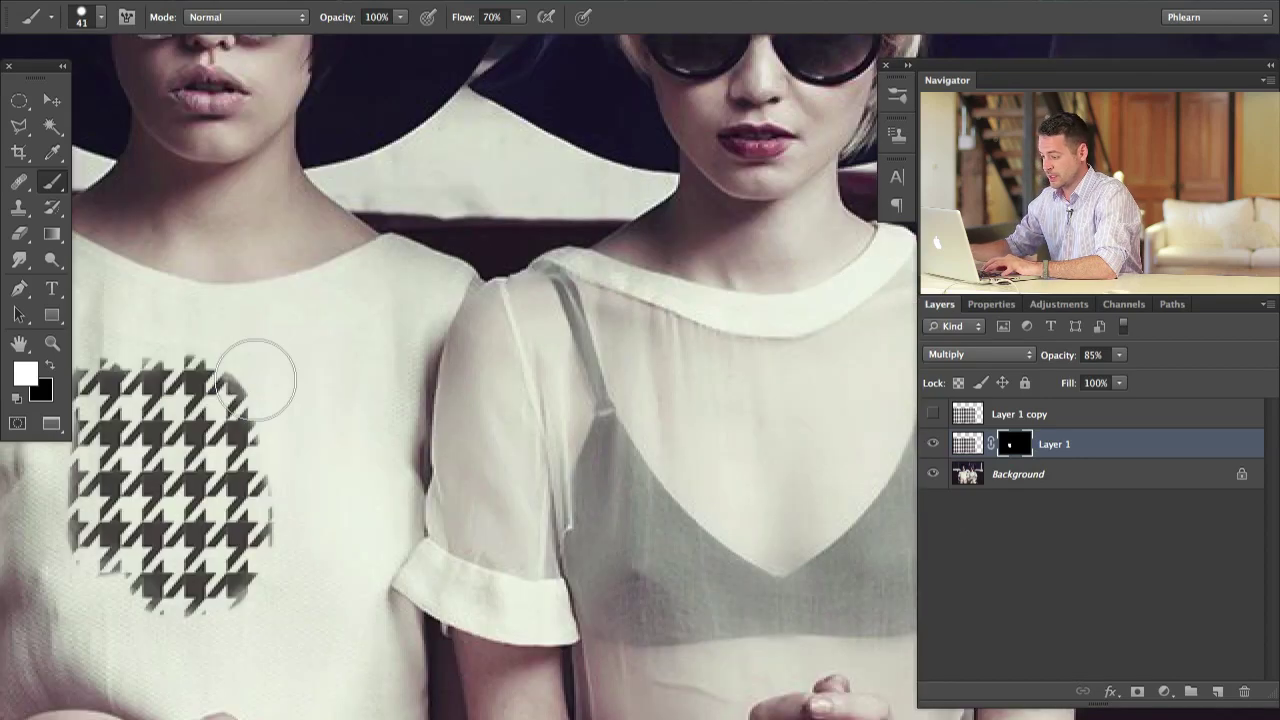
drag(294, 414, 583, 357)
drag(433, 360, 403, 361)
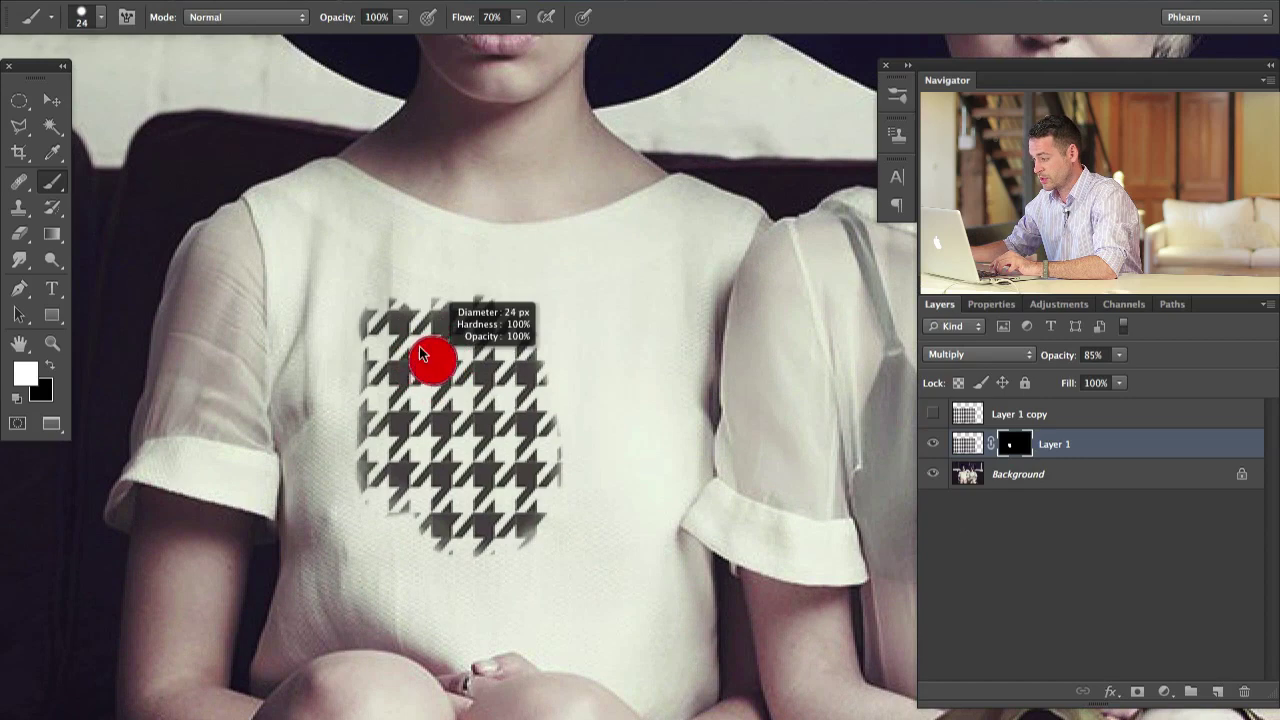
mouse_move(424, 286)
mouse_down()
mouse_move(429, 275)
mouse_move(486, 292)
mouse_up()
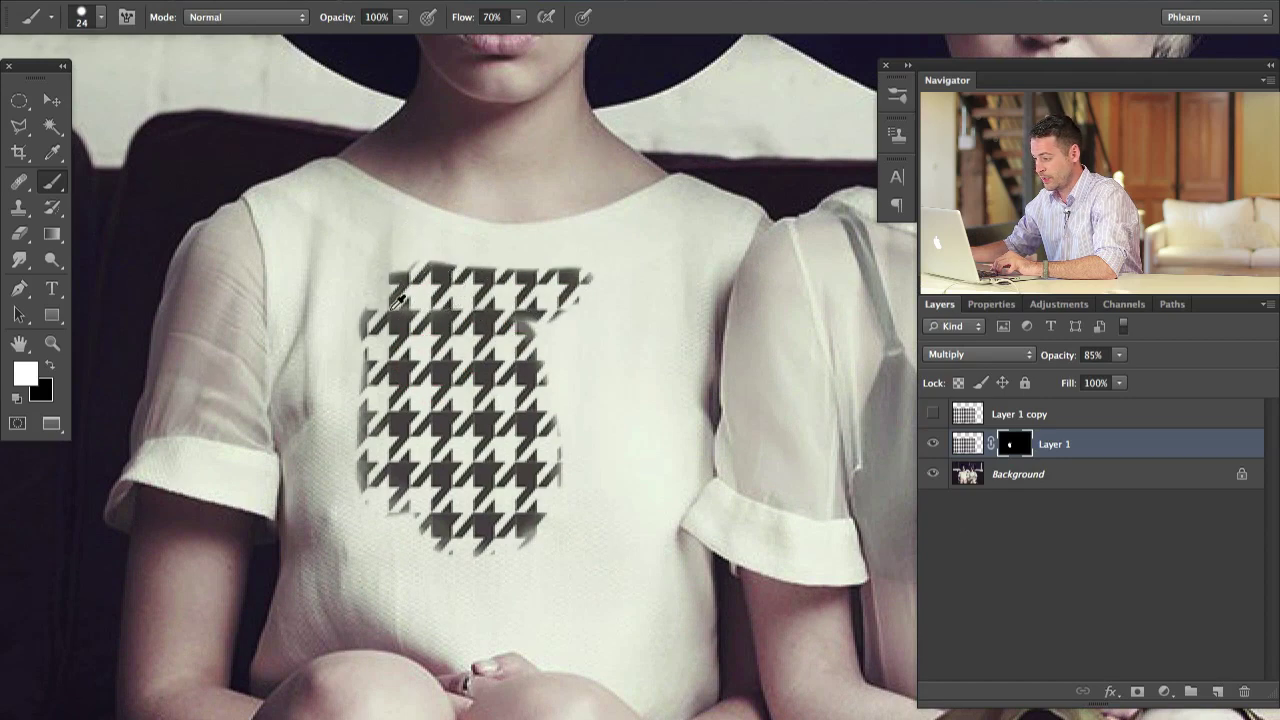
mouse_move(349, 482)
mouse_down()
mouse_move(374, 441)
mouse_move(325, 505)
mouse_move(302, 422)
mouse_move(306, 493)
mouse_move(291, 449)
mouse_move(318, 292)
mouse_move(296, 307)
mouse_move(285, 413)
mouse_move(329, 387)
mouse_move(380, 290)
mouse_move(494, 292)
mouse_move(677, 201)
mouse_move(742, 221)
mouse_move(694, 338)
mouse_move(694, 468)
mouse_move(666, 494)
mouse_move(671, 322)
mouse_move(693, 211)
mouse_move(594, 316)
mouse_move(543, 352)
mouse_move(516, 340)
mouse_move(558, 418)
mouse_up()
mouse_move(600, 380)
mouse_down()
mouse_move(652, 331)
mouse_move(612, 479)
mouse_move(641, 589)
mouse_move(671, 584)
mouse_move(667, 600)
mouse_move(666, 572)
mouse_move(700, 588)
mouse_move(693, 695)
mouse_move(706, 693)
mouse_move(649, 709)
mouse_move(491, 630)
mouse_move(443, 660)
mouse_move(341, 634)
mouse_move(301, 644)
mouse_move(259, 680)
mouse_move(302, 530)
mouse_move(298, 447)
mouse_move(339, 538)
mouse_move(348, 601)
mouse_move(339, 582)
mouse_move(316, 615)
mouse_move(362, 582)
mouse_move(380, 607)
mouse_move(429, 624)
mouse_move(394, 498)
mouse_move(504, 532)
mouse_move(564, 527)
mouse_move(556, 557)
mouse_move(577, 616)
mouse_move(660, 667)
mouse_move(636, 605)
mouse_up()
- Extend the revealed houndstooth along the top's neckline and shoulder using a small brush of about 20 to 26 px
key(bracketleft)
key(bracketleft)
key(bracketright)
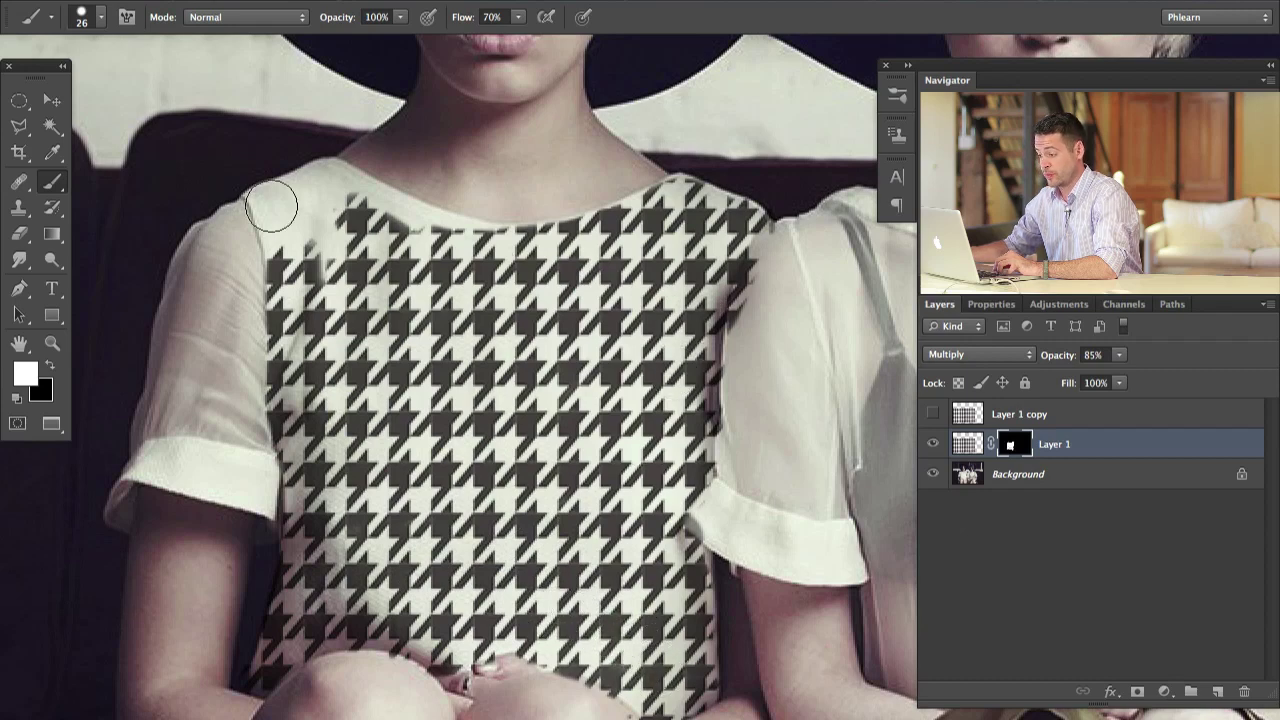
mouse_move(271, 205)
mouse_down()
mouse_move(325, 275)
mouse_move(449, 281)
mouse_up()
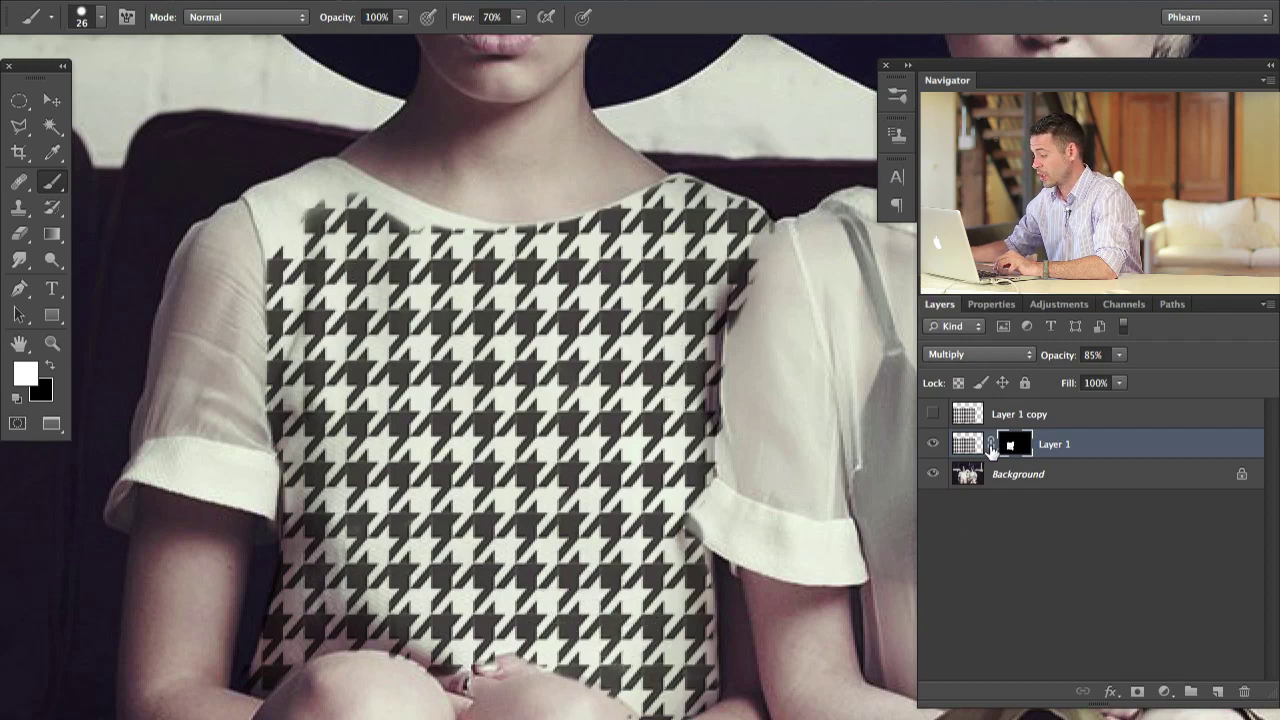
drag(330, 236, 316, 236)
mouse_move(400, 222)
mouse_down()
mouse_move(503, 260)
mouse_move(412, 212)
mouse_move(494, 246)
mouse_move(525, 240)
mouse_move(479, 240)
mouse_move(331, 179)
mouse_move(259, 198)
mouse_move(285, 214)
mouse_move(287, 284)
mouse_move(274, 250)
mouse_move(317, 200)
mouse_up()
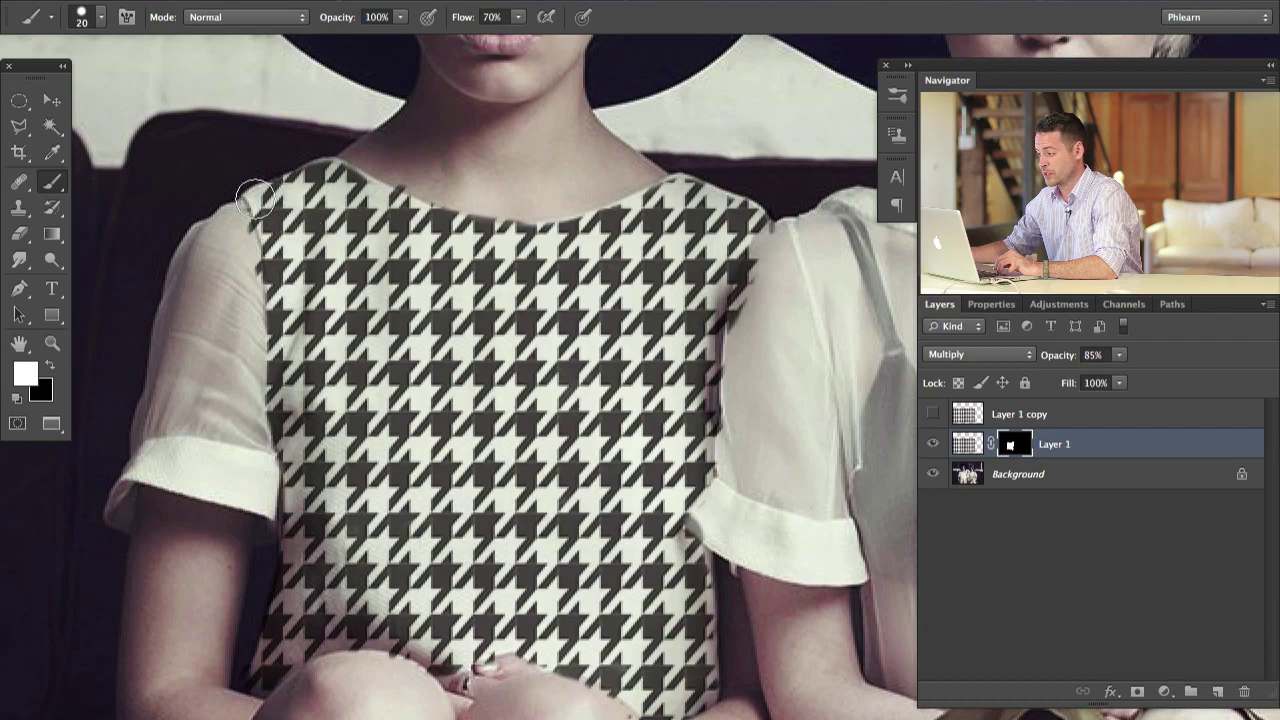
key(ctrl+0)
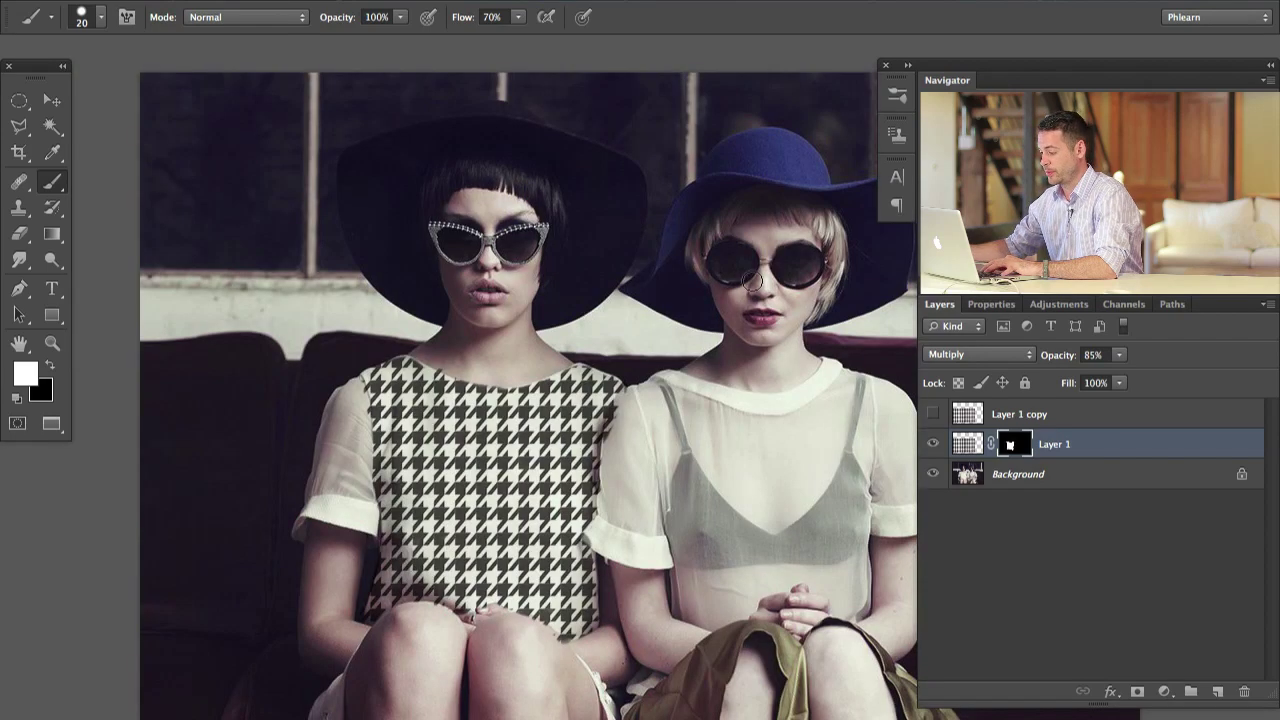
- Compare the portrait with and without the masked houndstooth layer
drag(660, 530, 632, 464)
click(933, 443)
click(932, 445)
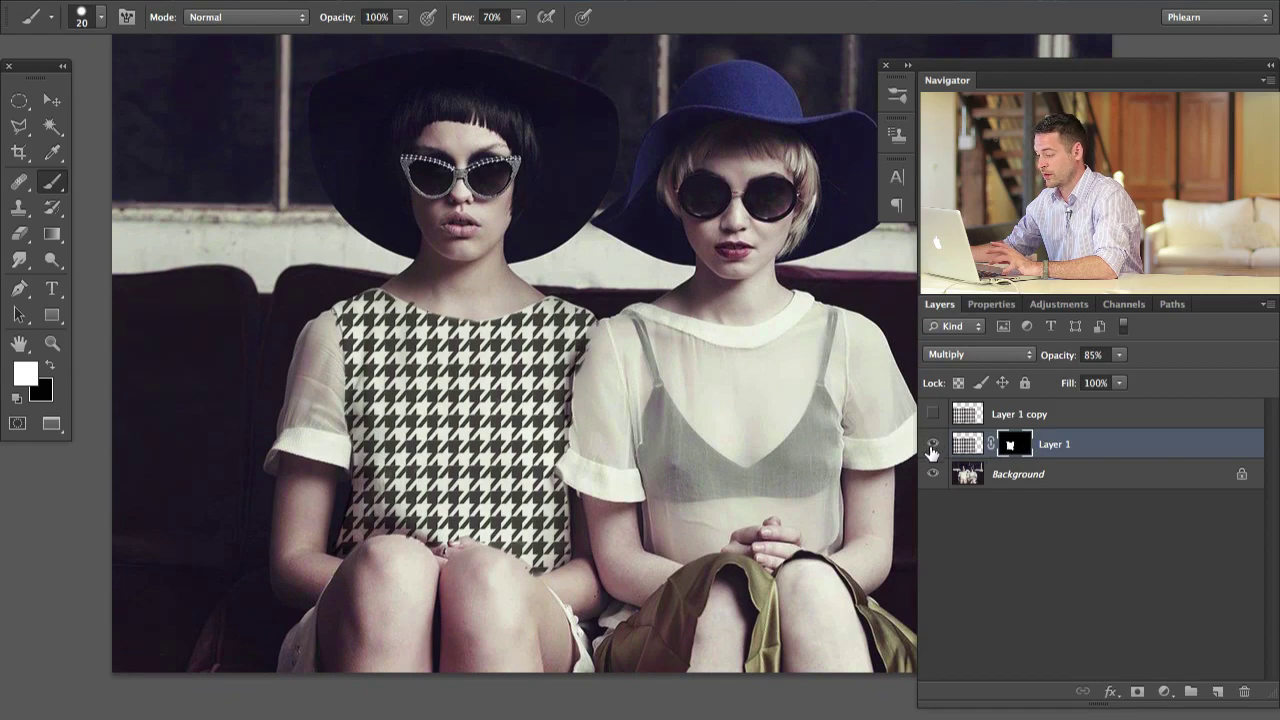
click(931, 447)
click(930, 448)
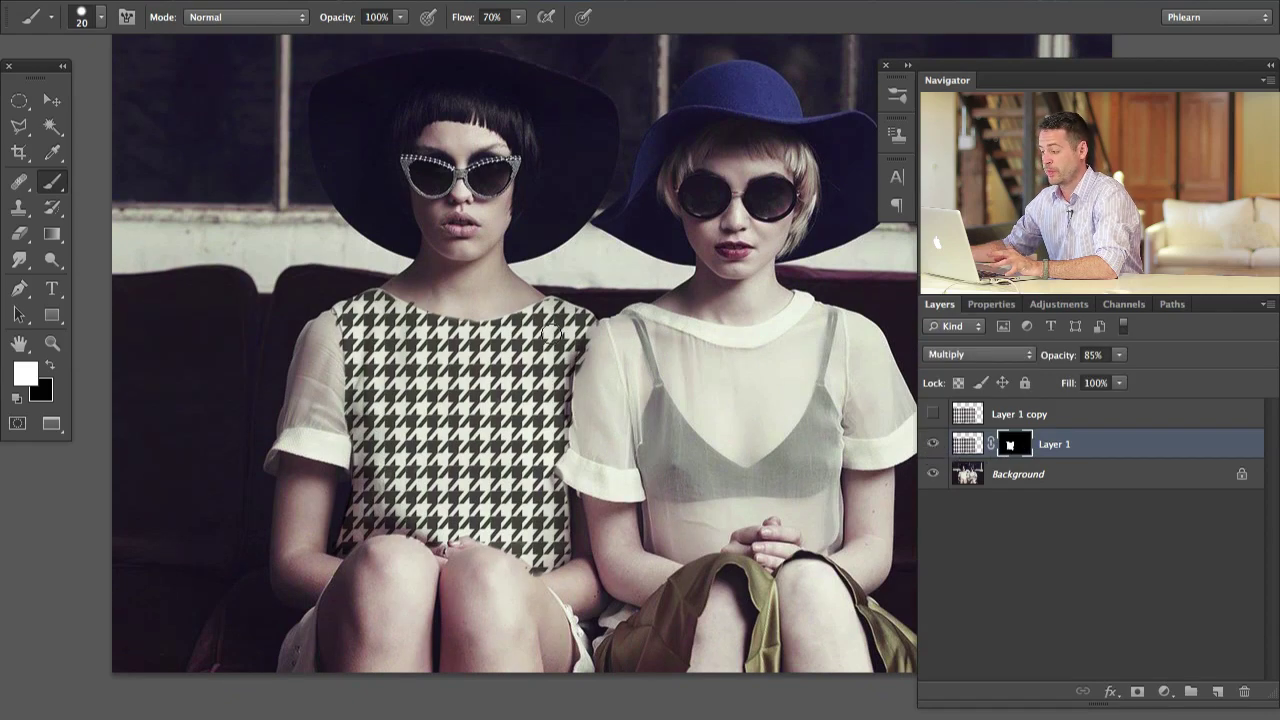
click(932, 445)
click(932, 445)
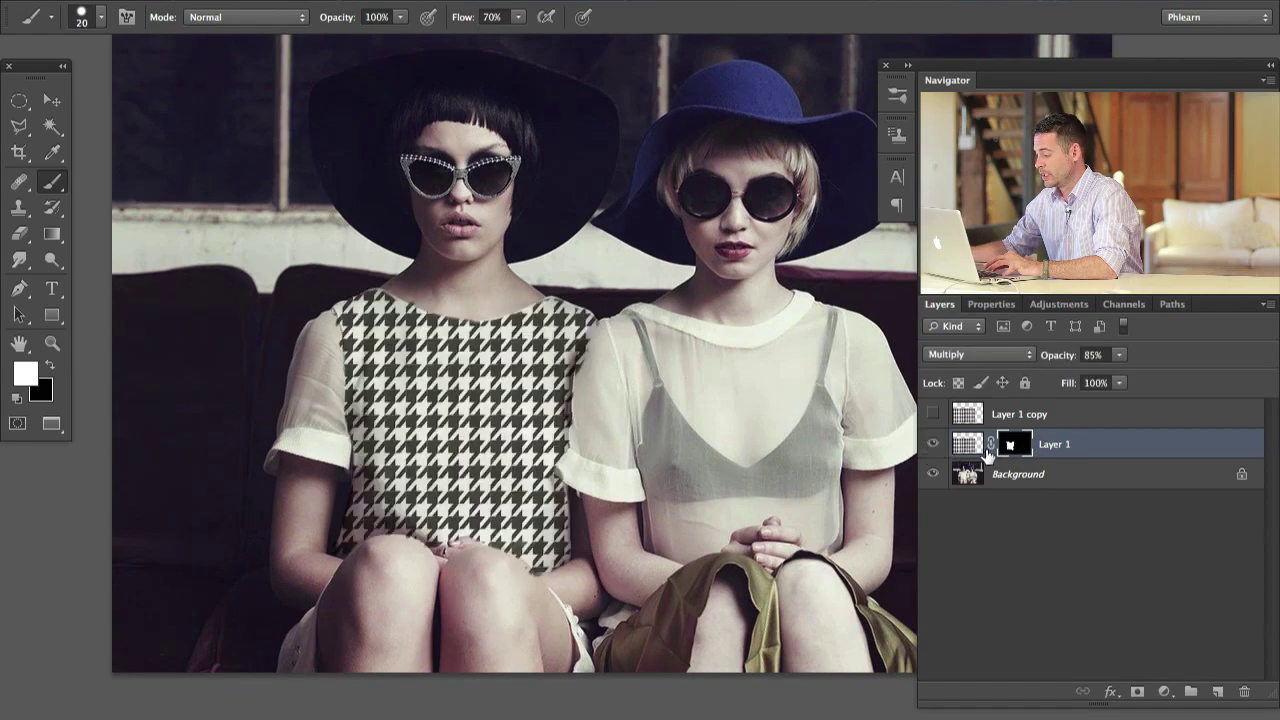
- Unlink Layer 1 from its mask, target the pattern itself and try moving it inside the masked area
key(x)
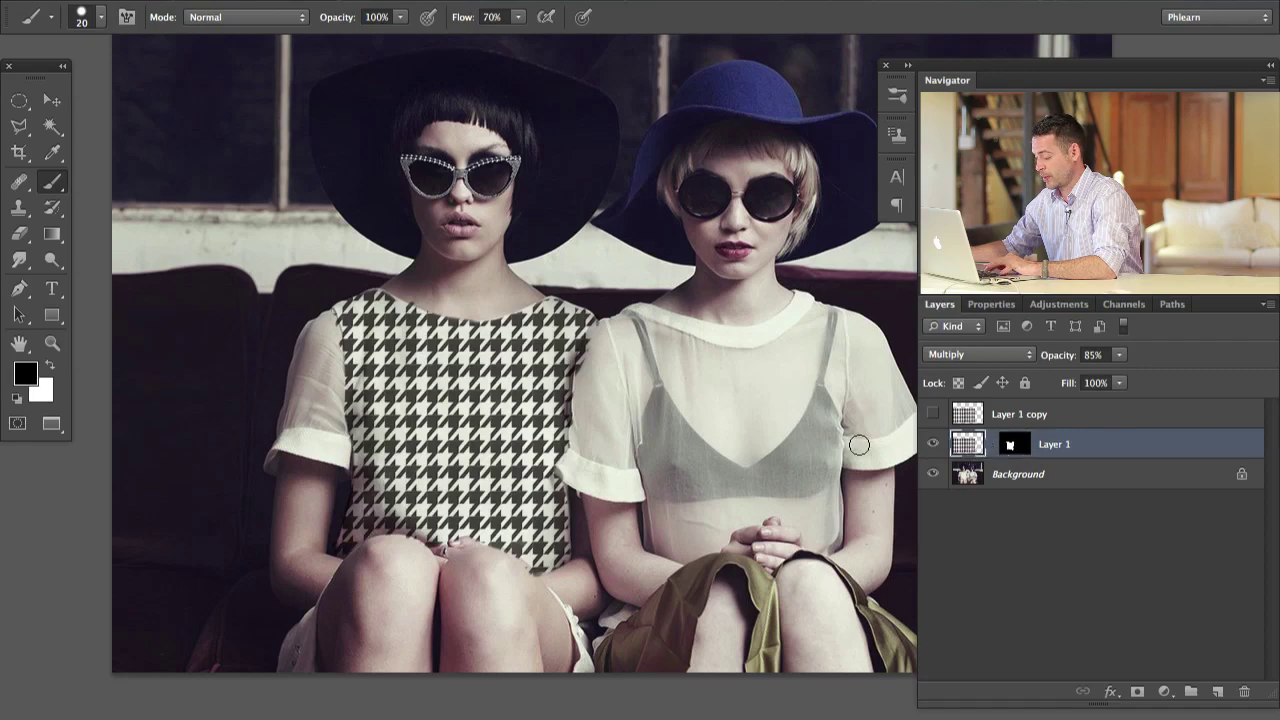
key(v)
mouse_move(562, 452)
mouse_down()
mouse_move(593, 421)
mouse_move(596, 480)
mouse_move(581, 429)
mouse_move(571, 449)
mouse_move(581, 444)
mouse_up()
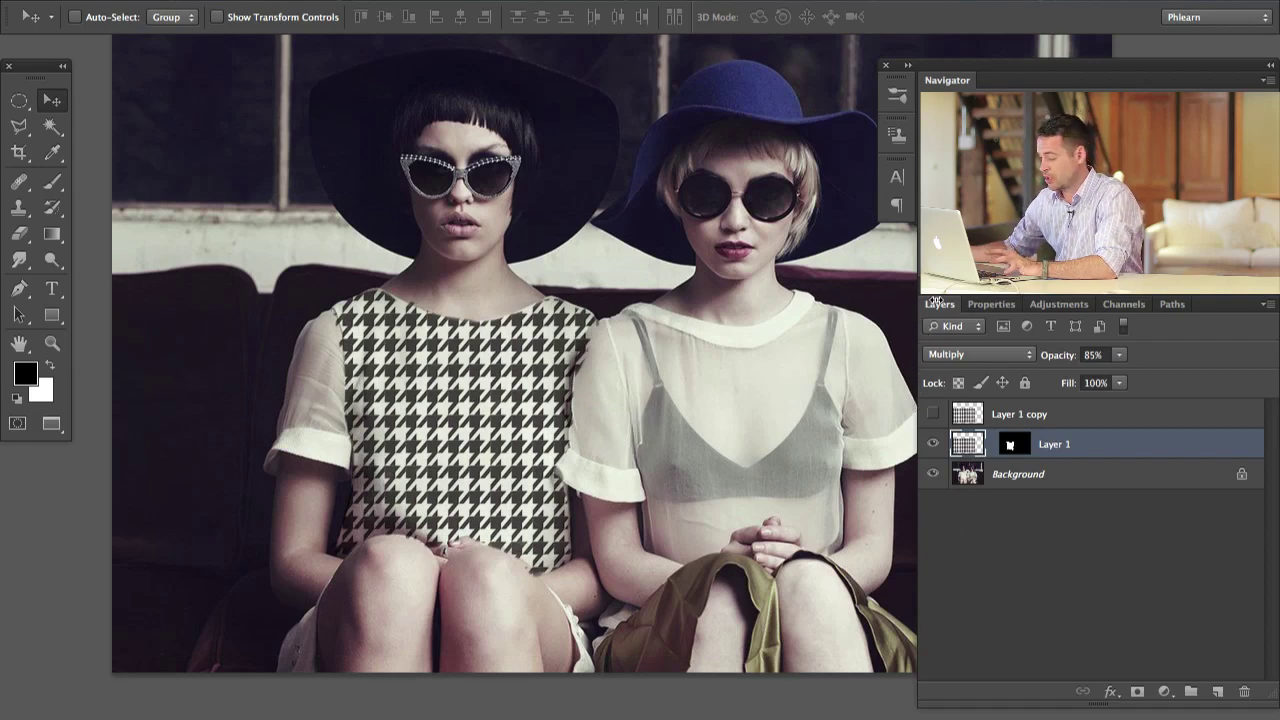
- Start a custom Warp on the houndstooth pattern and bend its mesh inward to follow the body under the top
key(ctrl+t)
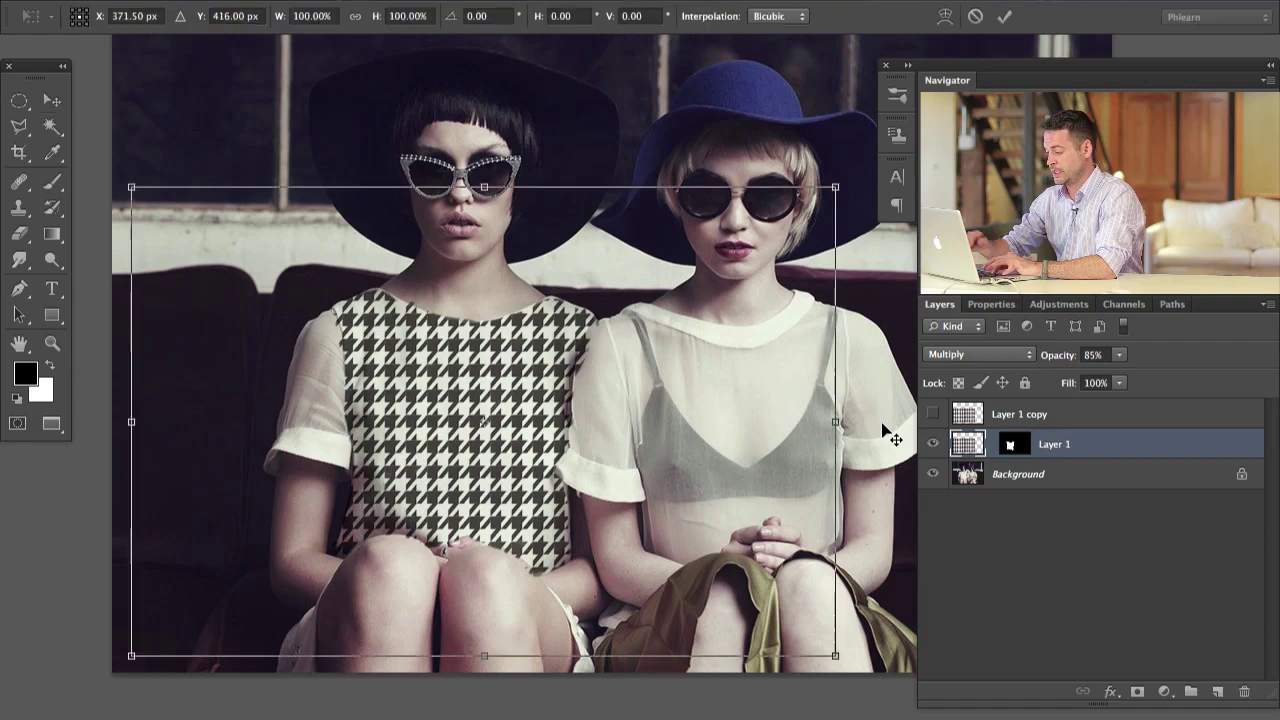
right_click(530, 370)
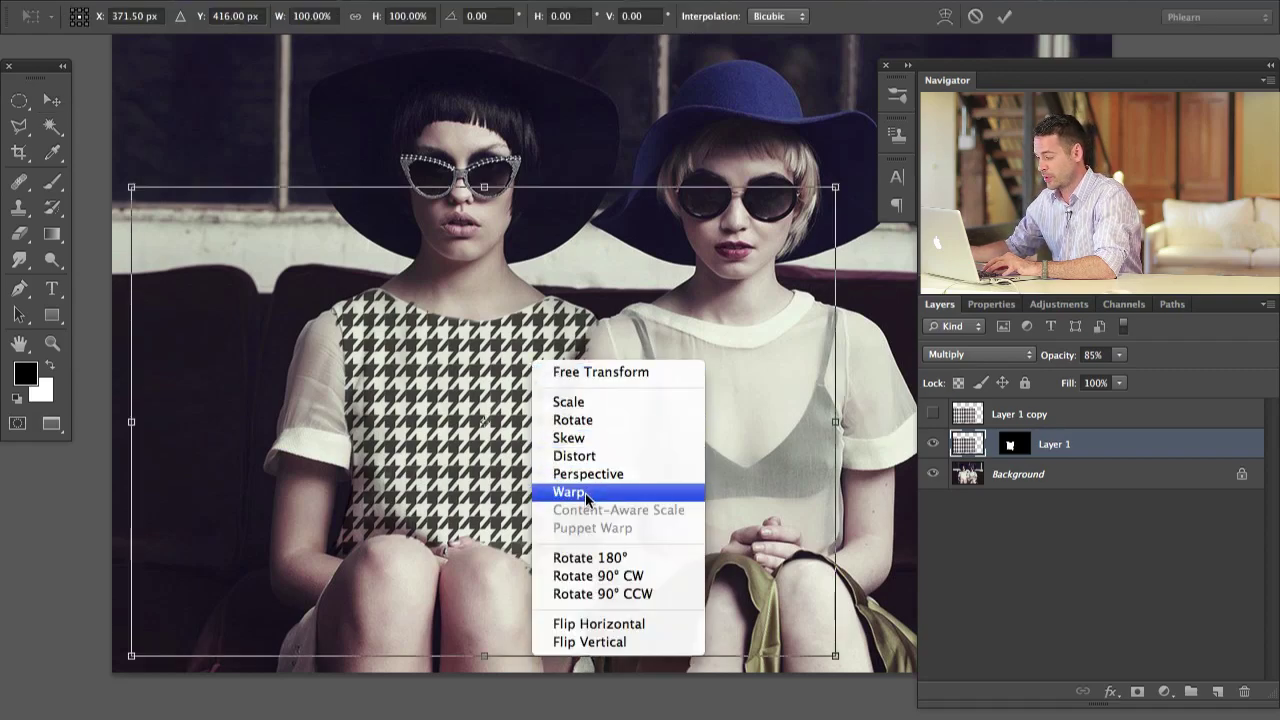
click(556, 491)
mouse_move(277, 582)
mouse_down()
mouse_move(266, 594)
mouse_move(282, 584)
mouse_up()
drag(463, 425, 501, 427)
drag(632, 280, 595, 292)
drag(585, 440, 558, 355)
drag(435, 398, 553, 505)
drag(650, 598, 608, 577)
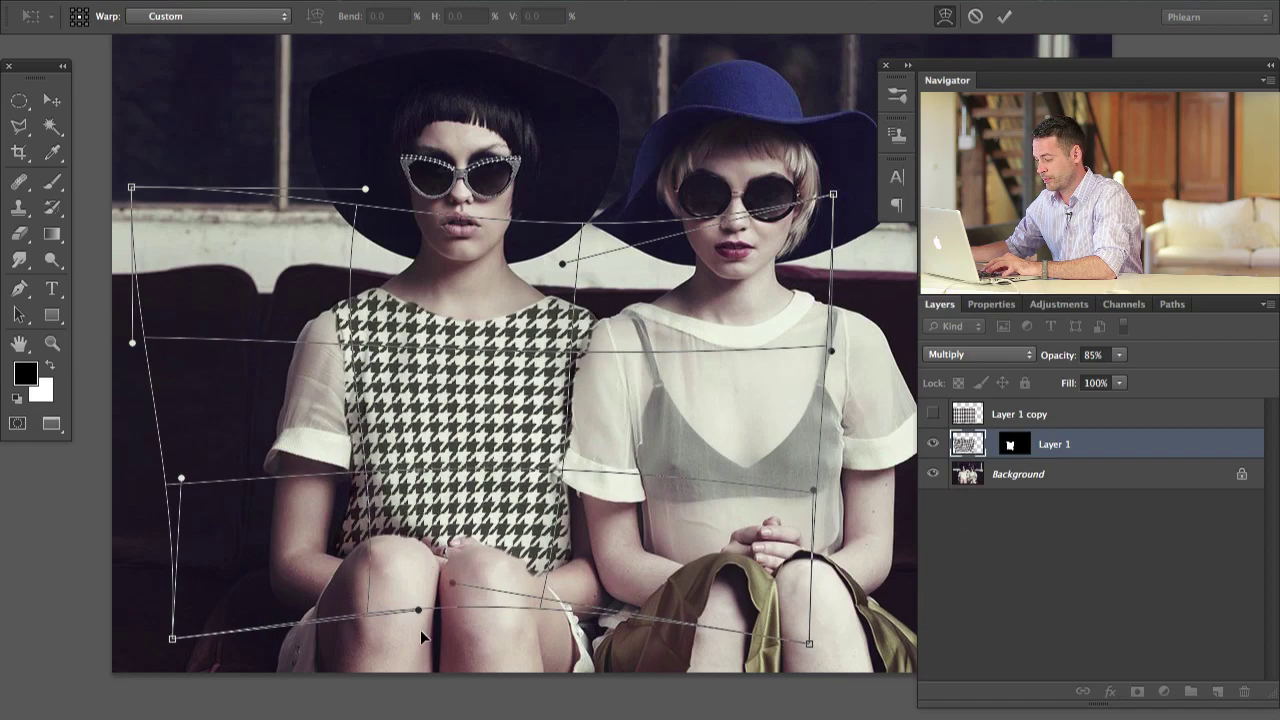
- Pull the left corners and handles of the warp mesh in to the outer edge of the dark-haired woman's sleeve
drag(173, 638, 306, 598)
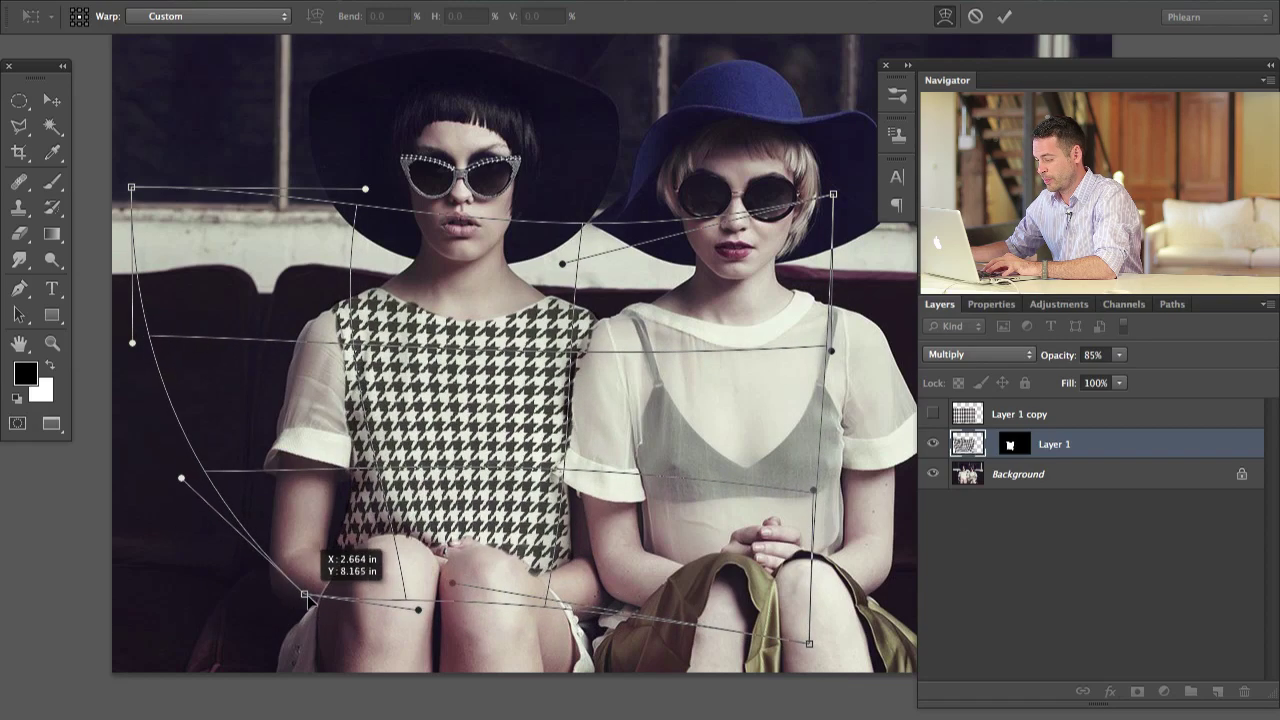
drag(183, 481, 305, 483)
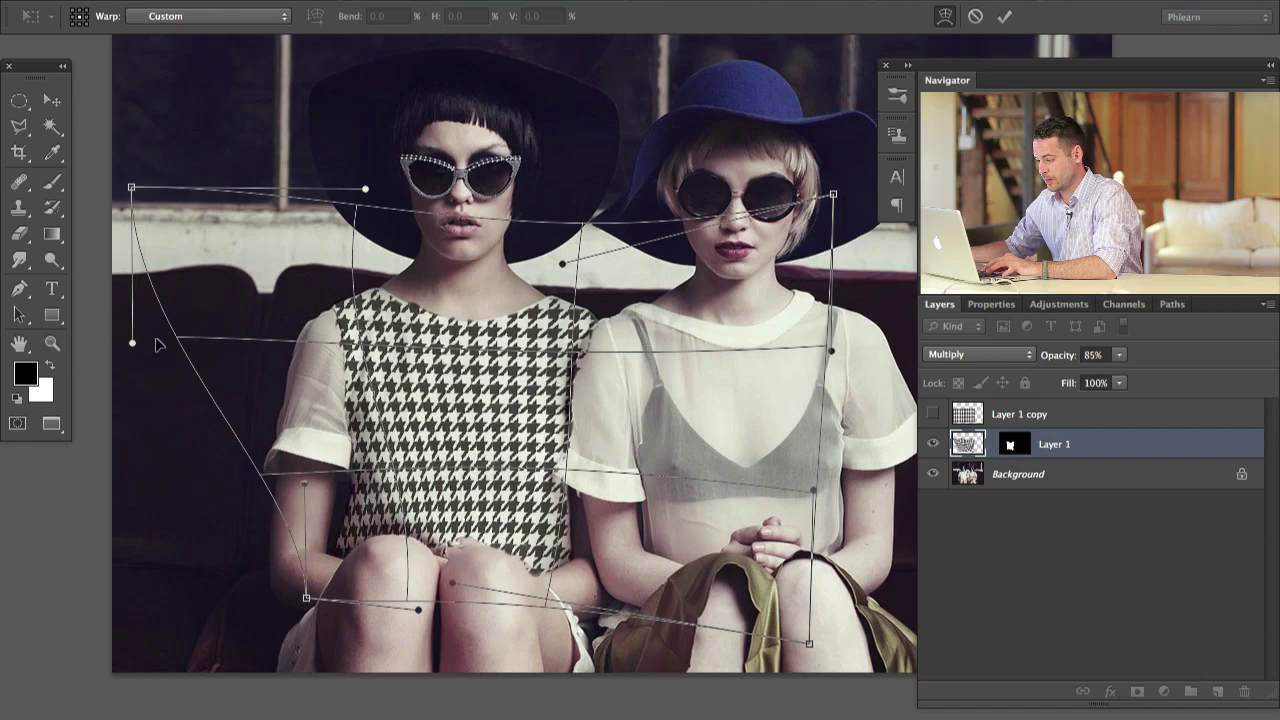
drag(134, 344, 282, 379)
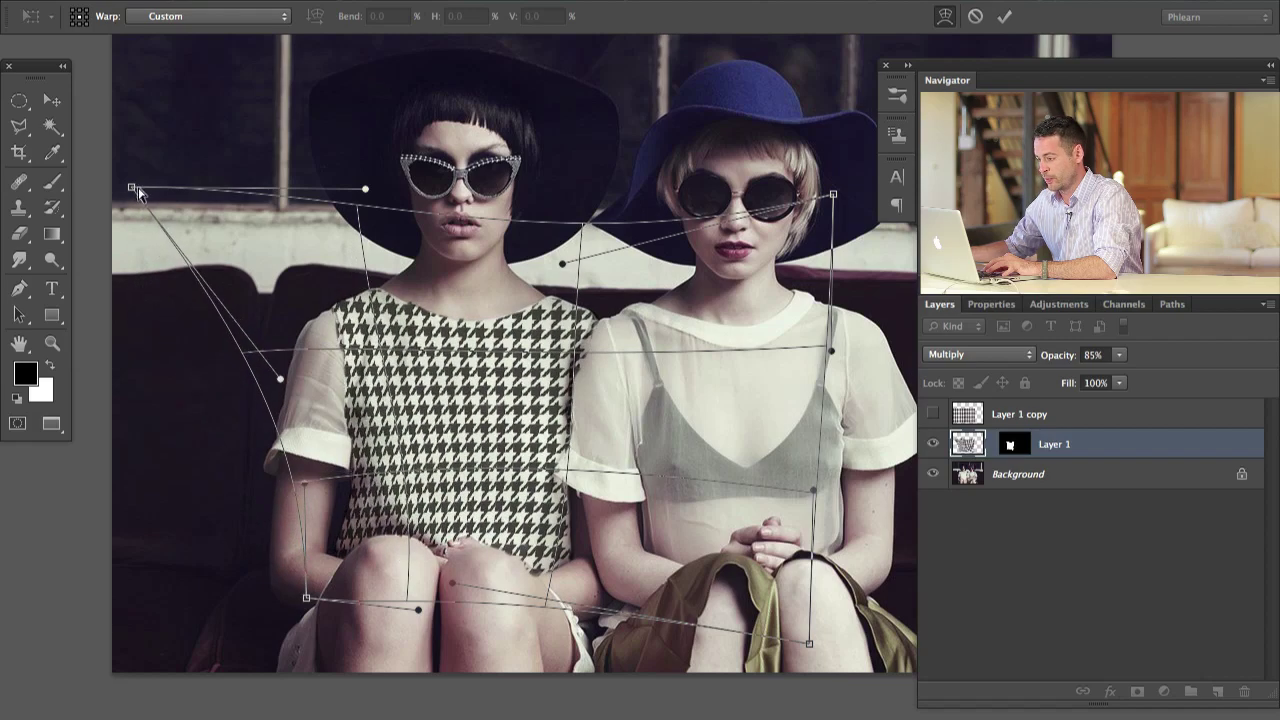
drag(140, 192, 286, 247)
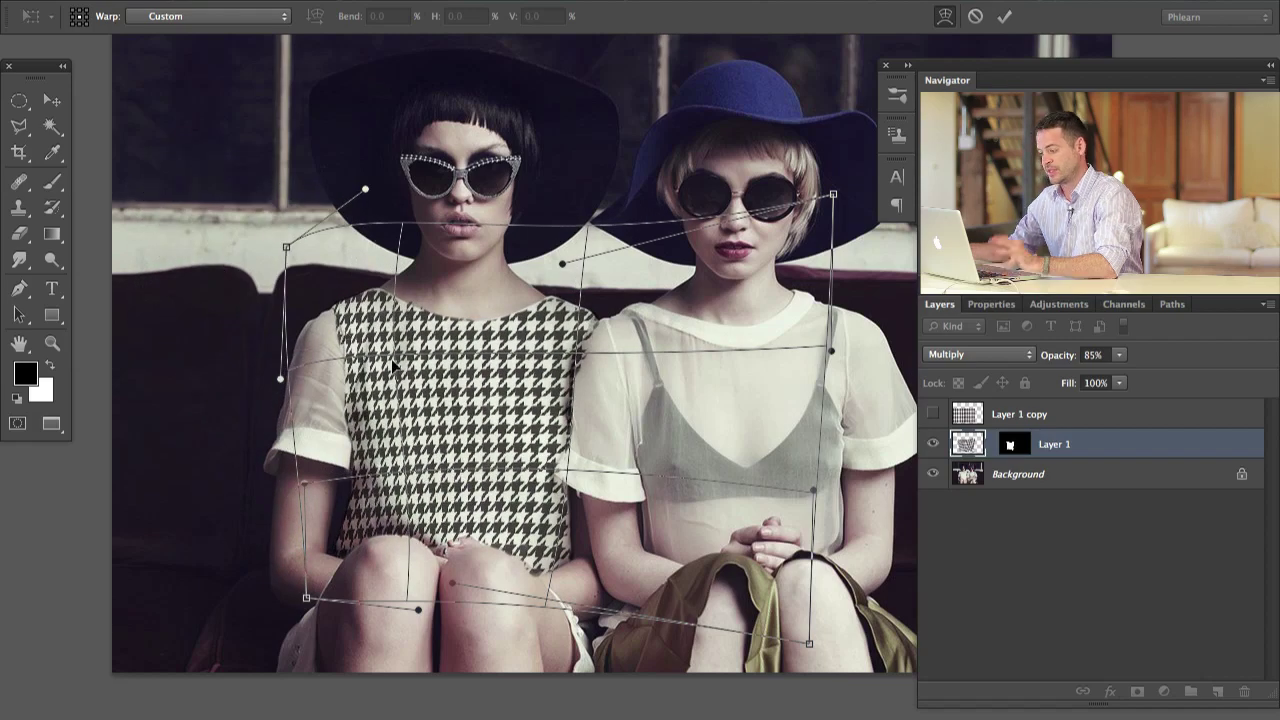
- Pull the bottom-right corner, side handle and top-right corner of the warp mesh in towards the blonde woman's near shoulder
drag(812, 648, 665, 600)
drag(812, 489, 632, 475)
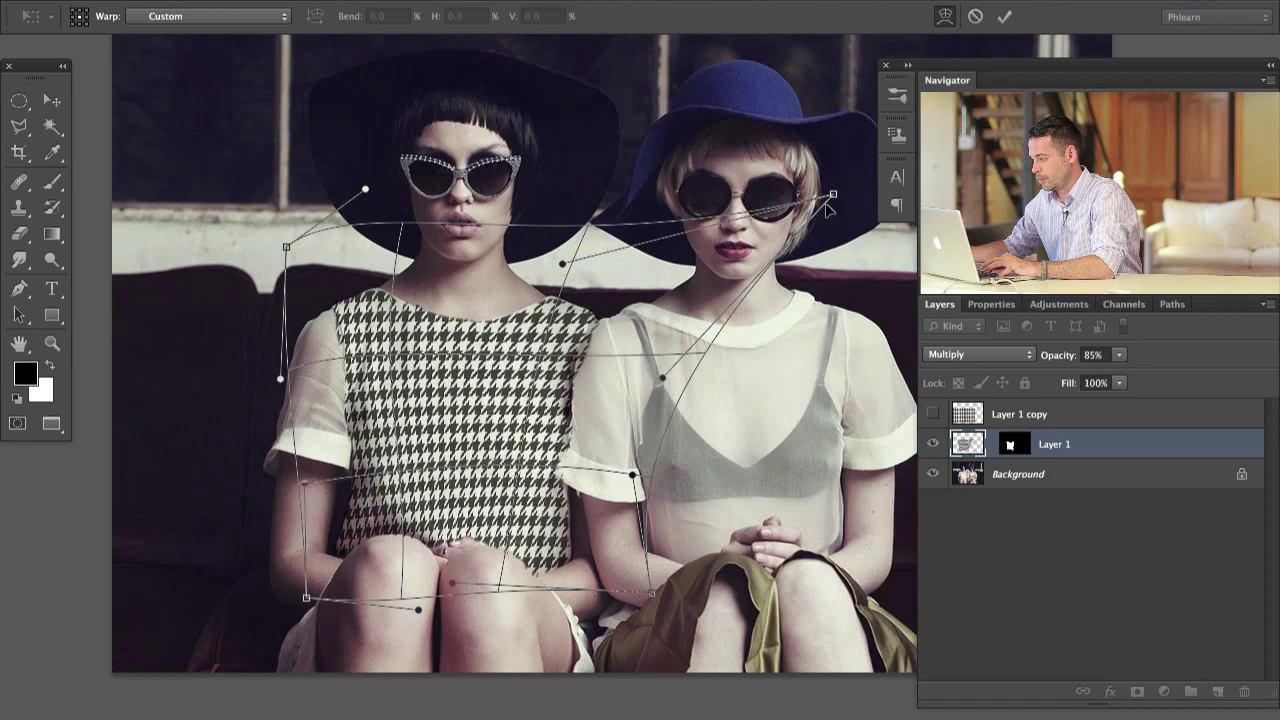
drag(833, 195, 631, 238)
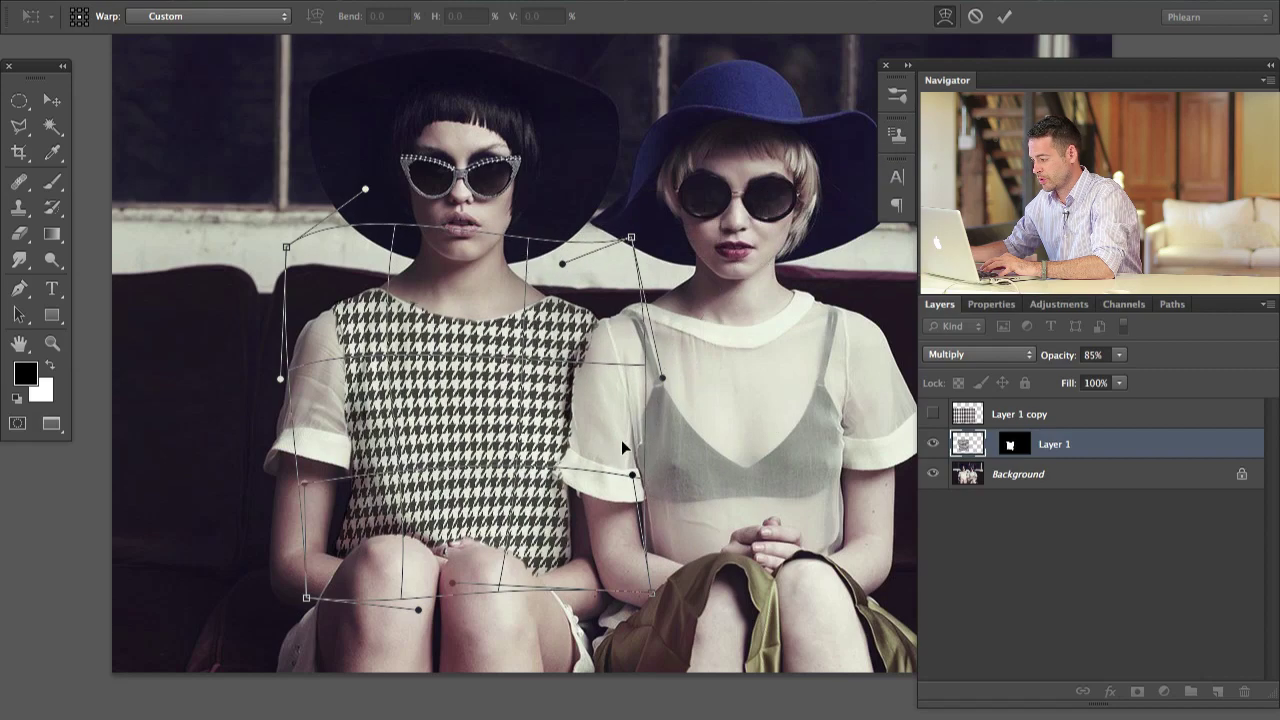
- Tighten the mesh's right corners and handles around the dark-haired woman's side, apply the warp and compare it with the previous state
drag(632, 475, 591, 476)
drag(647, 594, 589, 582)
drag(453, 584, 606, 600)
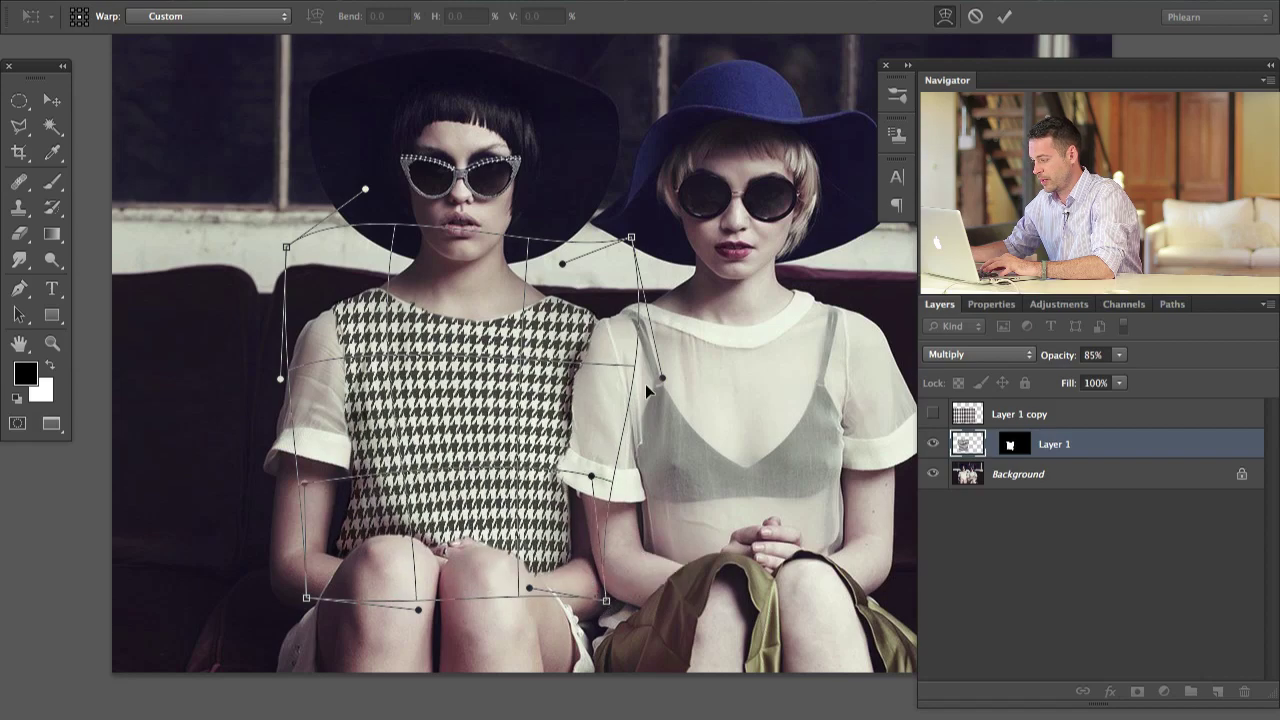
drag(658, 376, 647, 380)
drag(631, 238, 595, 236)
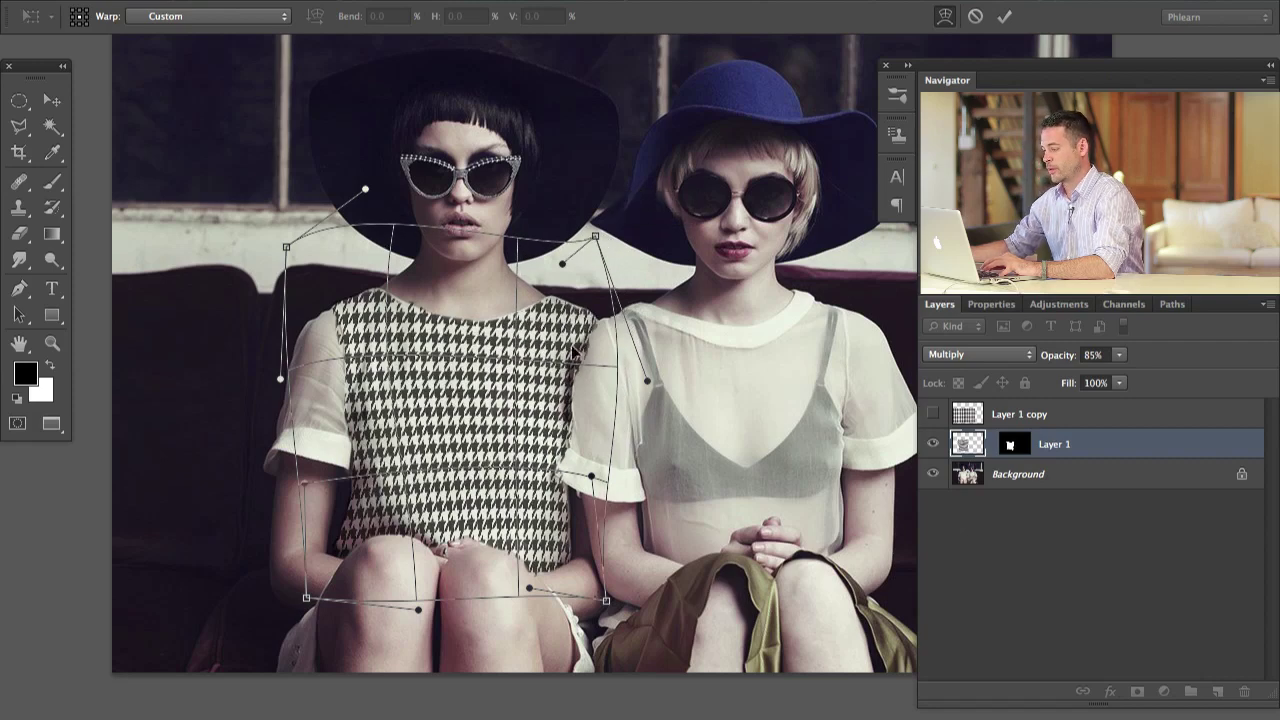
key(Return)
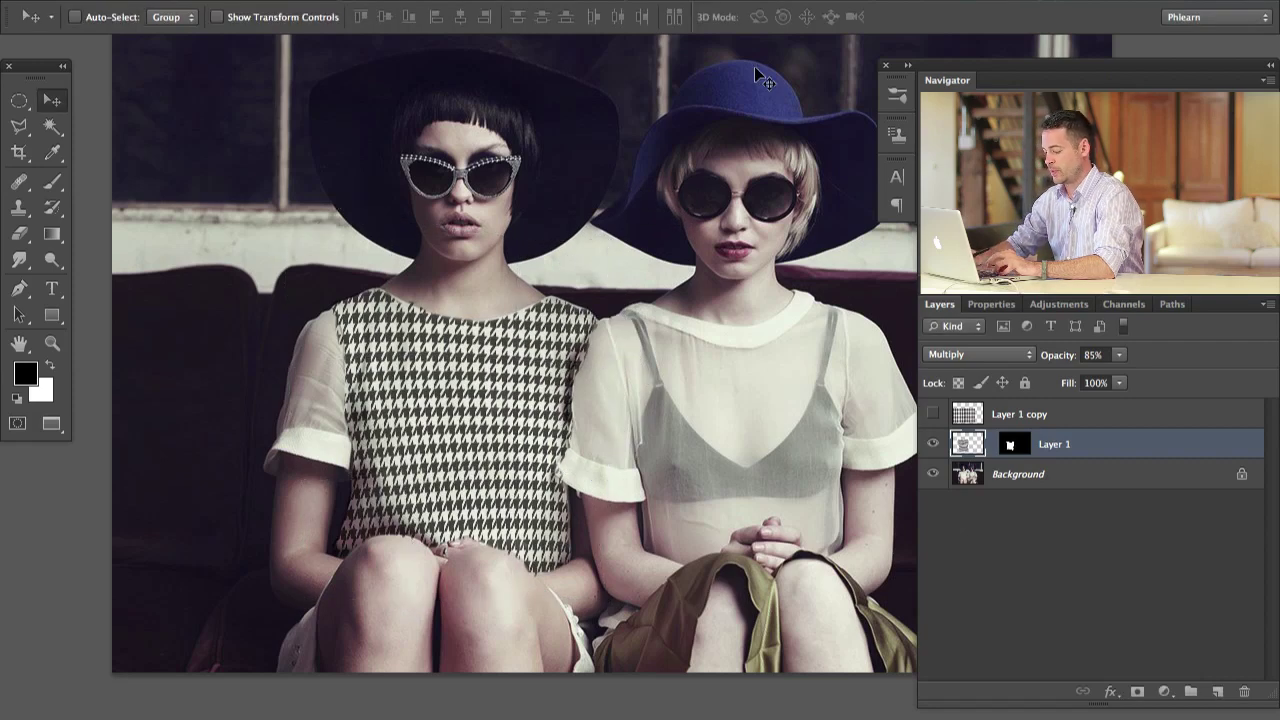
key(super+z)
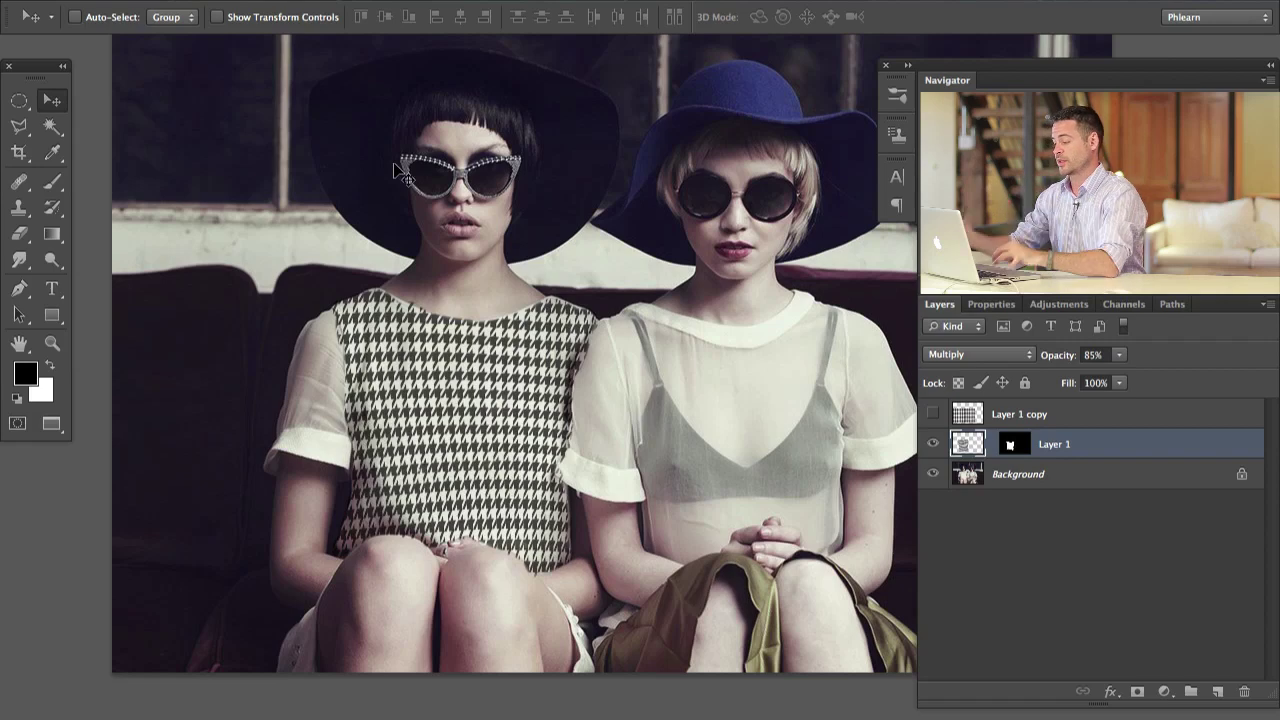
- Open the Liquify filter on Layer 1's houndstooth pattern and show all layers as a backdrop
click(475, 1)
mouse_move(533, 281)
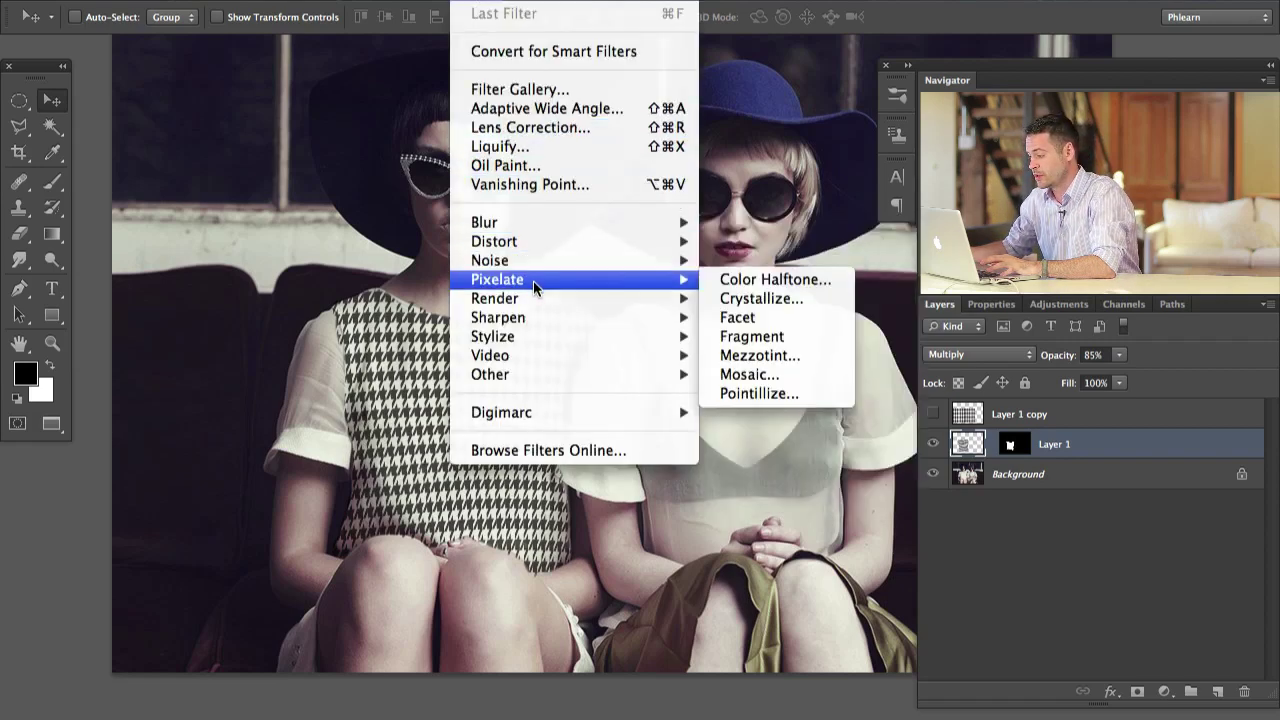
click(536, 147)
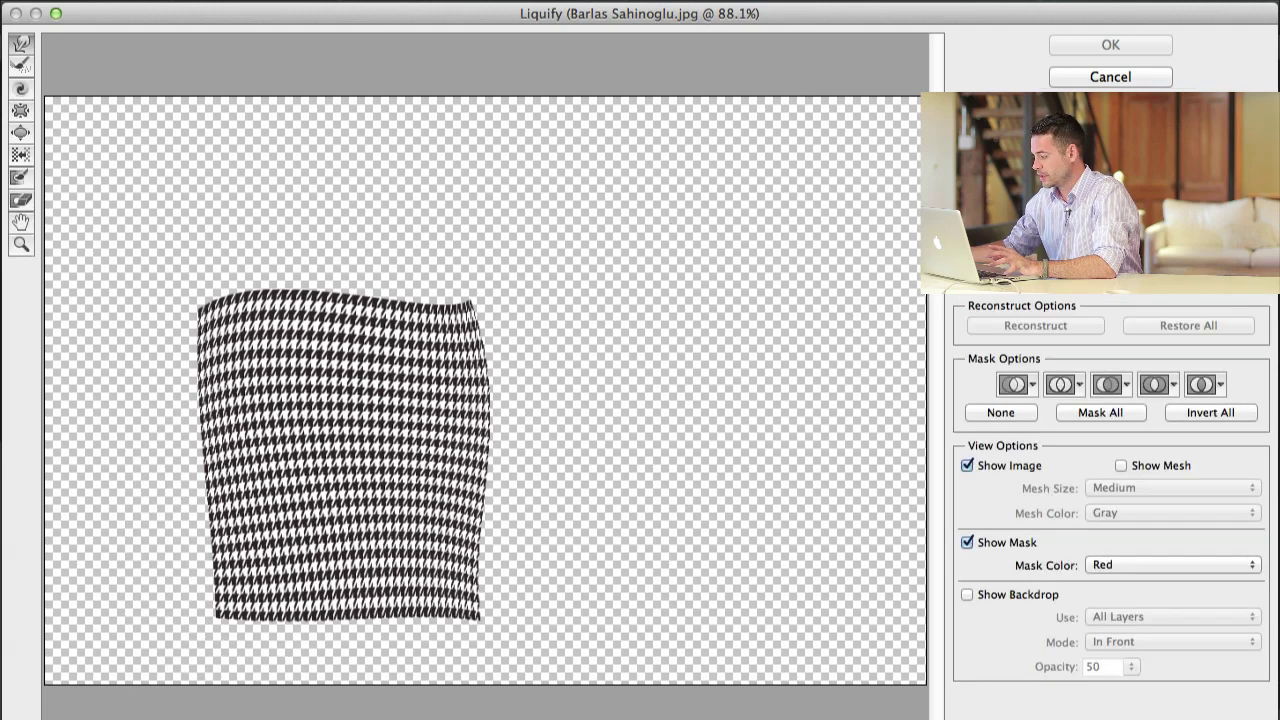
click(968, 594)
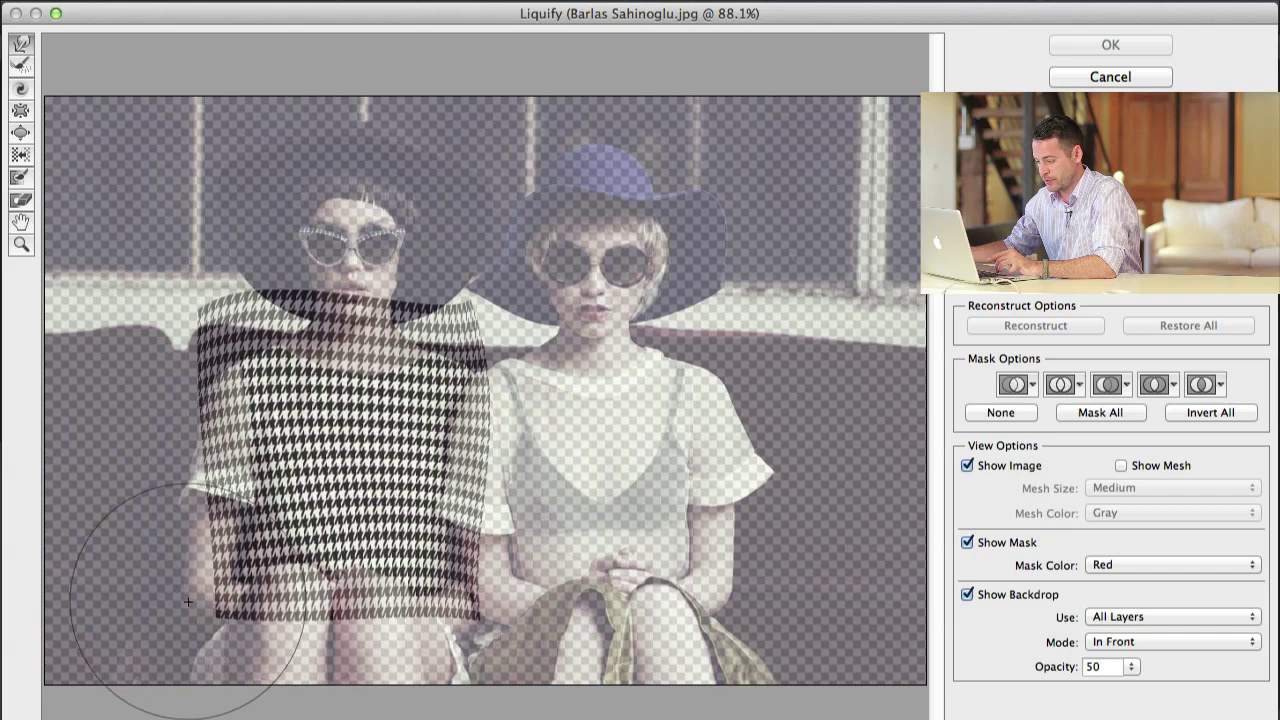
- Push the pattern's lower-left edge inward to follow the dark-haired woman's waist, apply Liquify and compare the change
drag(186, 603, 229, 568)
key(super+z)
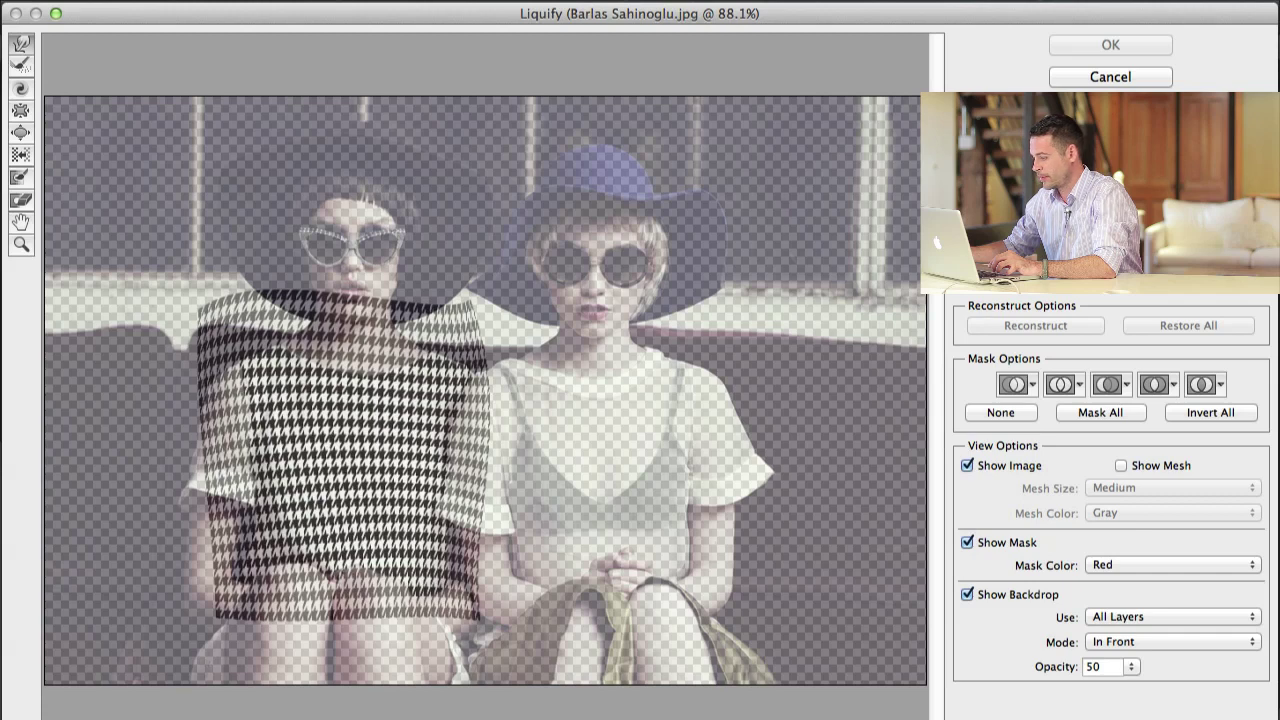
mouse_move(200, 600)
mouse_down()
mouse_move(186, 586)
mouse_move(230, 560)
mouse_move(204, 596)
mouse_move(218, 592)
mouse_up()
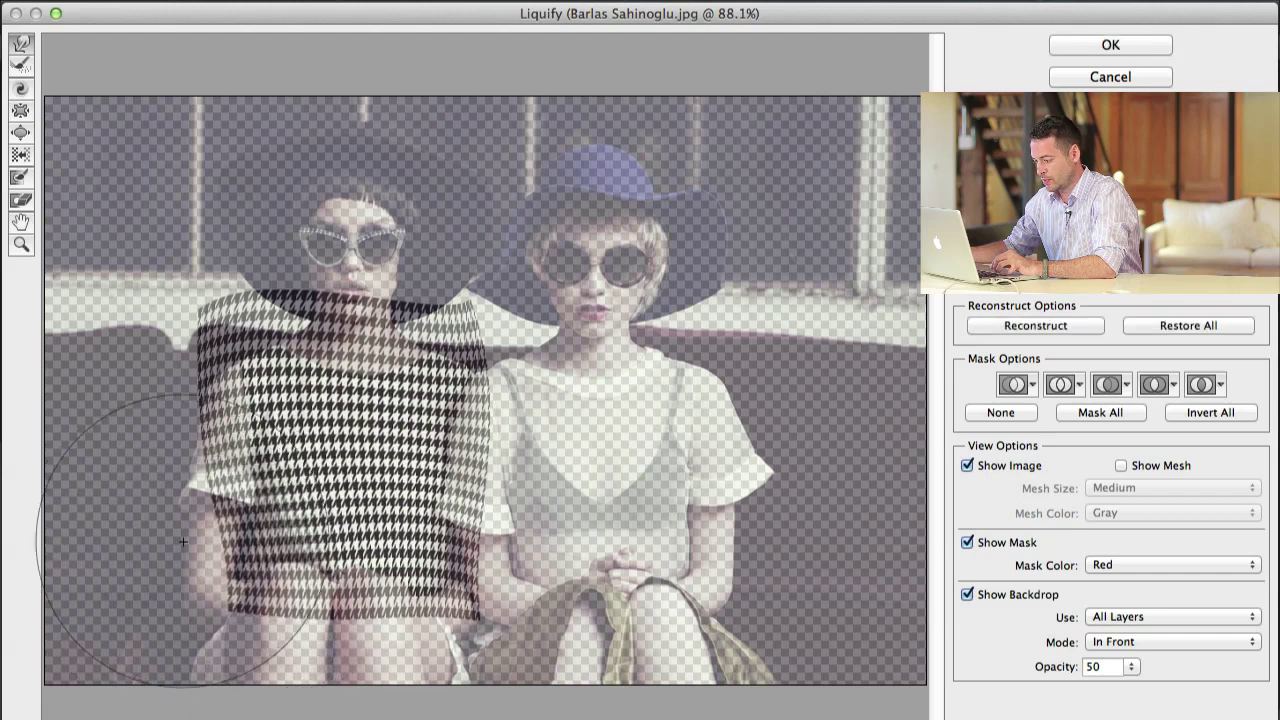
drag(183, 542, 196, 548)
mouse_move(200, 602)
mouse_down()
mouse_move(224, 614)
mouse_move(235, 602)
mouse_up()
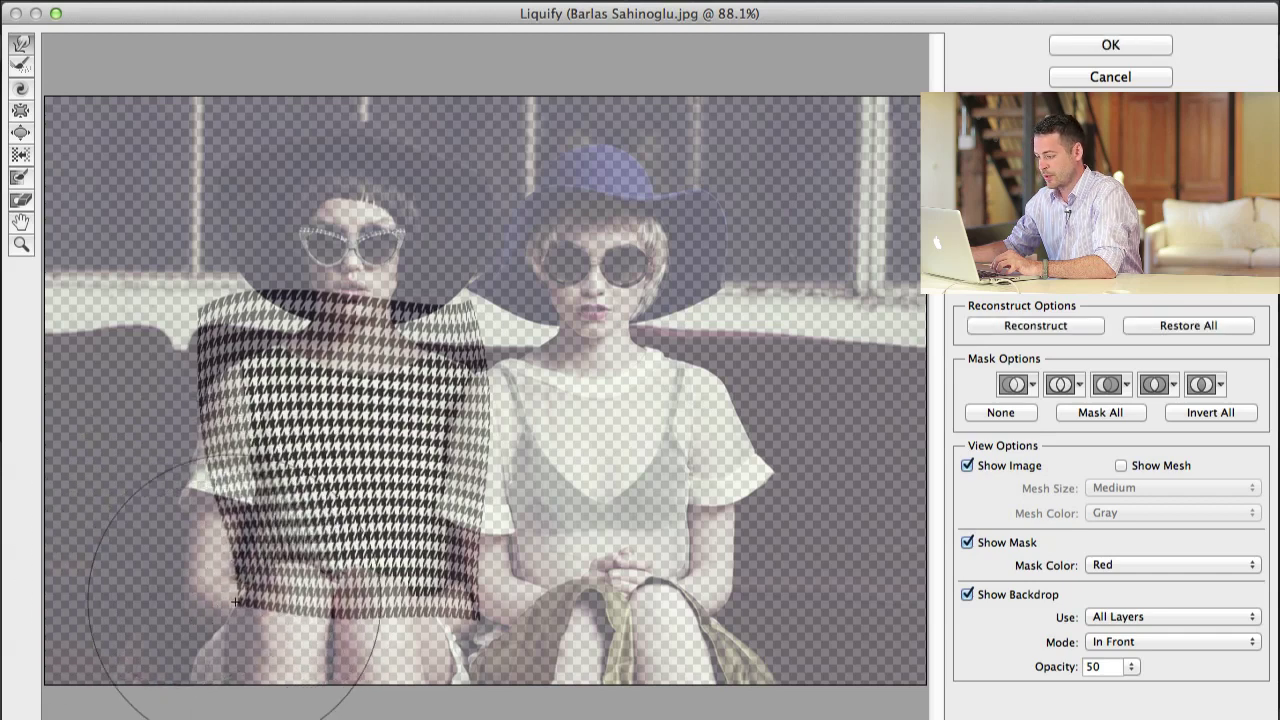
click(1112, 46)
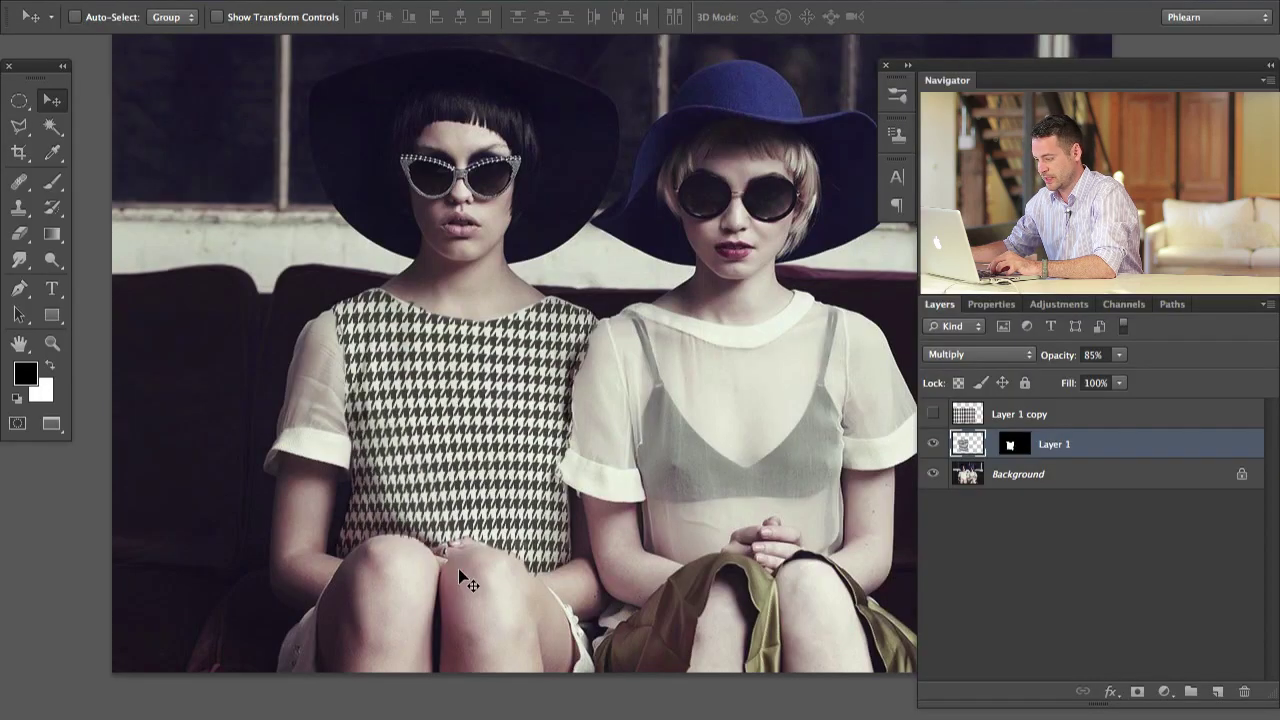
key(super+z)
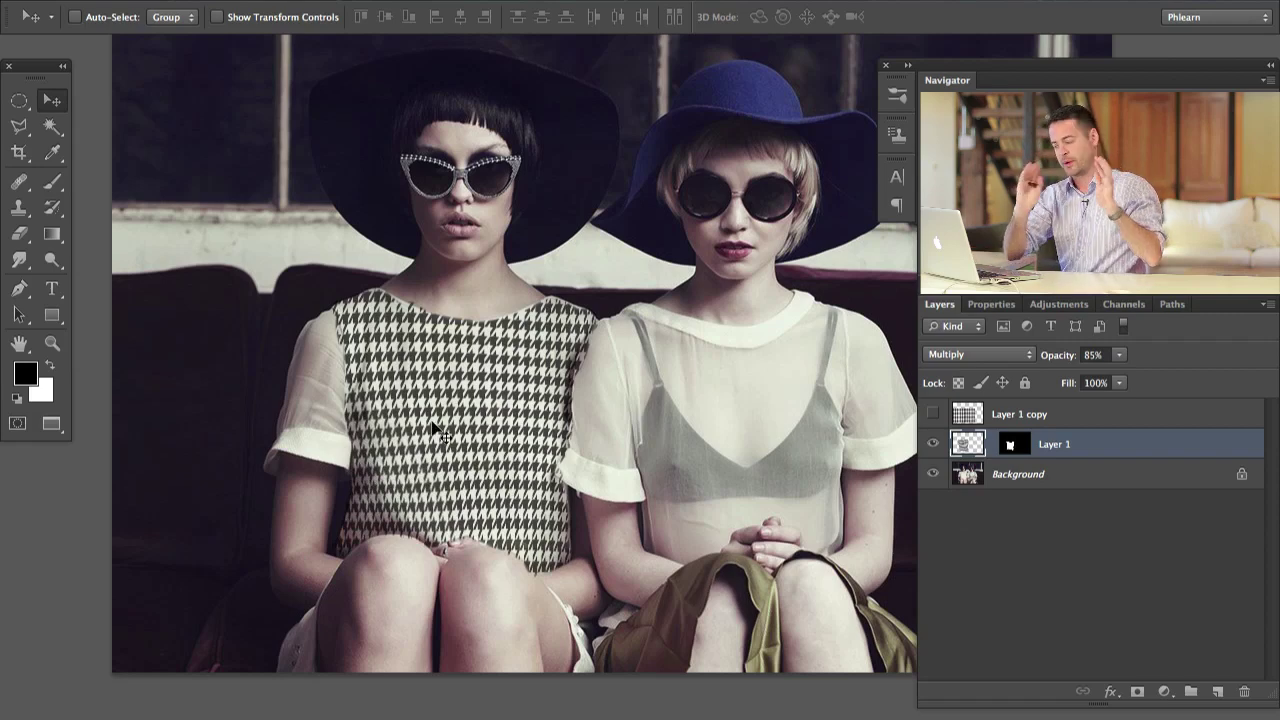
- Use Liquify with an adjusted brush size to pull the pattern's lower-right edge inward and its upper-right corner down along the shoulder
click(470, 2)
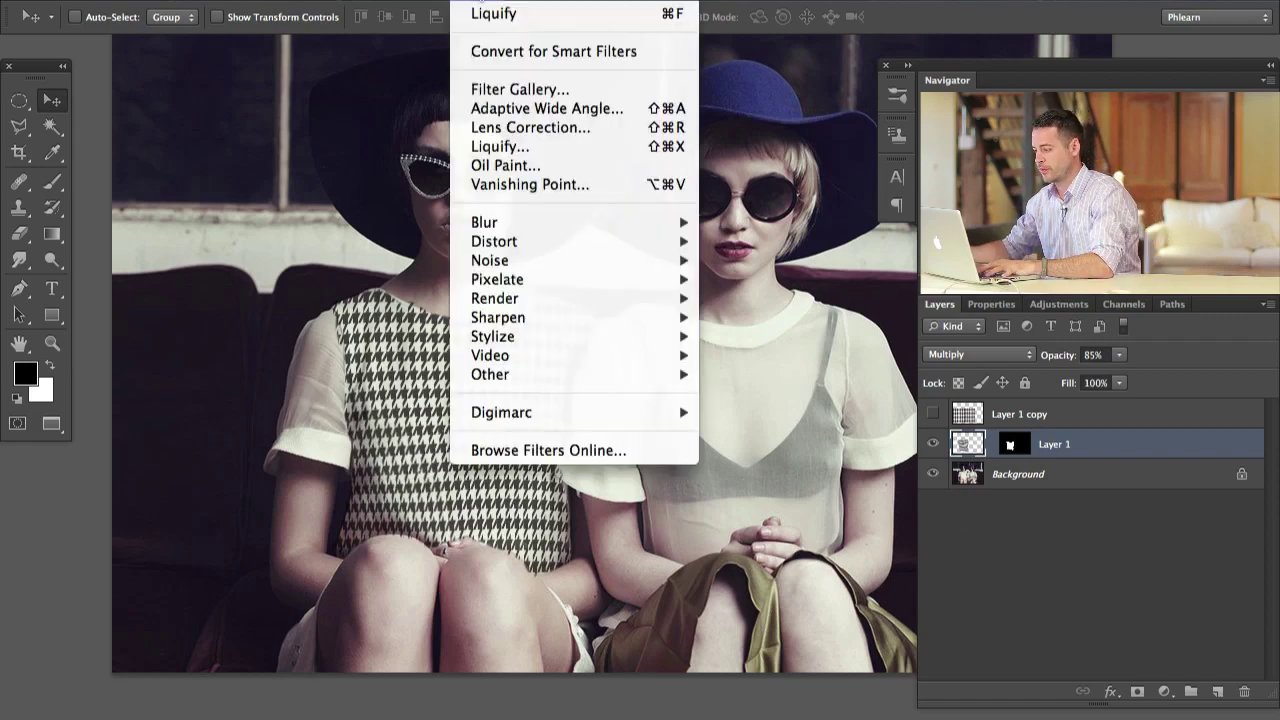
click(500, 146)
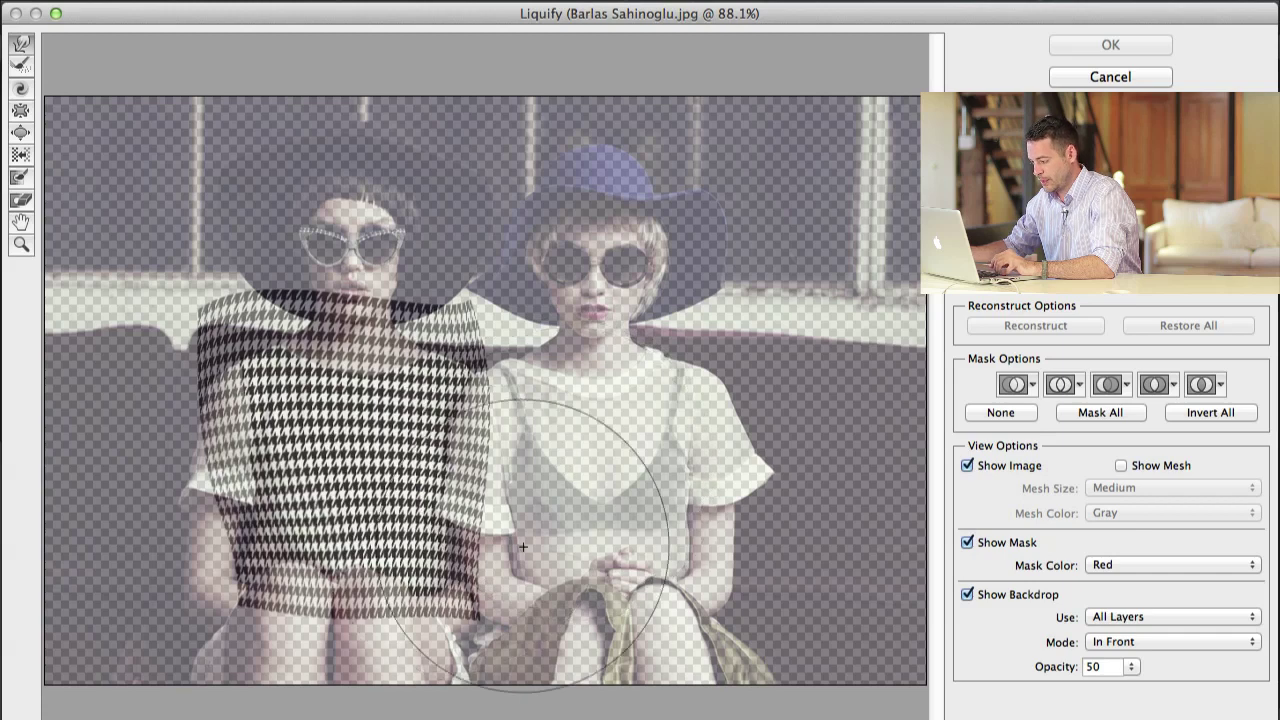
key([)
key(])
mouse_move(545, 545)
mouse_down()
mouse_move(518, 503)
mouse_move(526, 490)
mouse_move(534, 504)
mouse_move(511, 546)
mouse_move(526, 588)
mouse_move(499, 601)
mouse_move(495, 584)
mouse_move(522, 564)
mouse_move(527, 475)
mouse_move(465, 642)
mouse_move(453, 658)
mouse_up()
drag(517, 455, 529, 417)
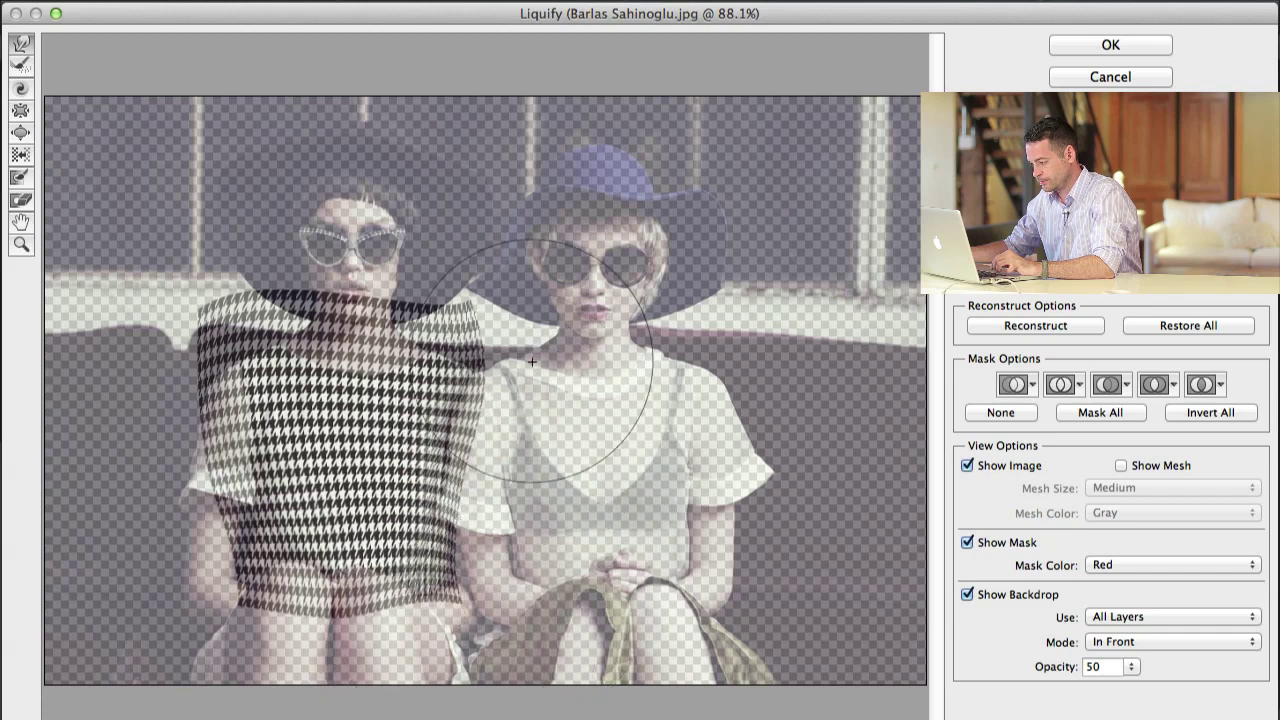
mouse_move(501, 236)
mouse_down()
mouse_move(490, 295)
mouse_move(479, 287)
mouse_move(459, 331)
mouse_move(503, 242)
mouse_up()
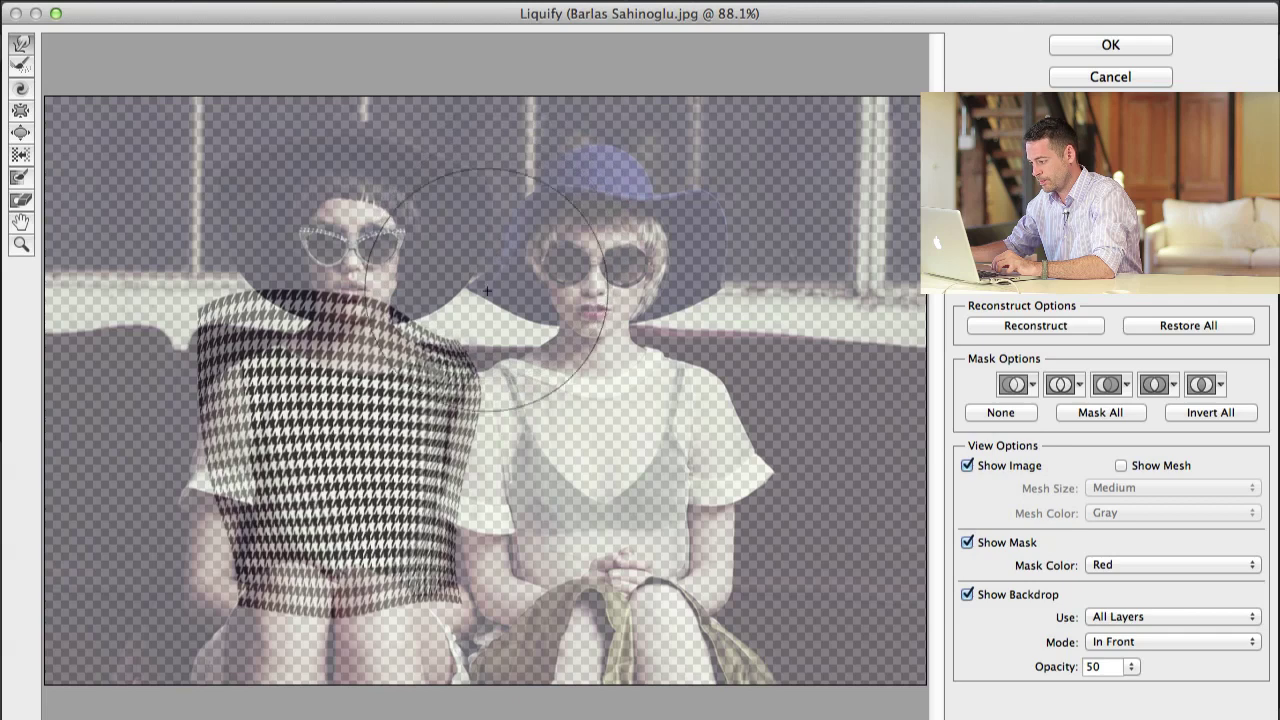
mouse_move(493, 292)
mouse_down()
mouse_move(446, 319)
mouse_move(428, 398)
mouse_move(448, 308)
mouse_move(421, 283)
mouse_up()
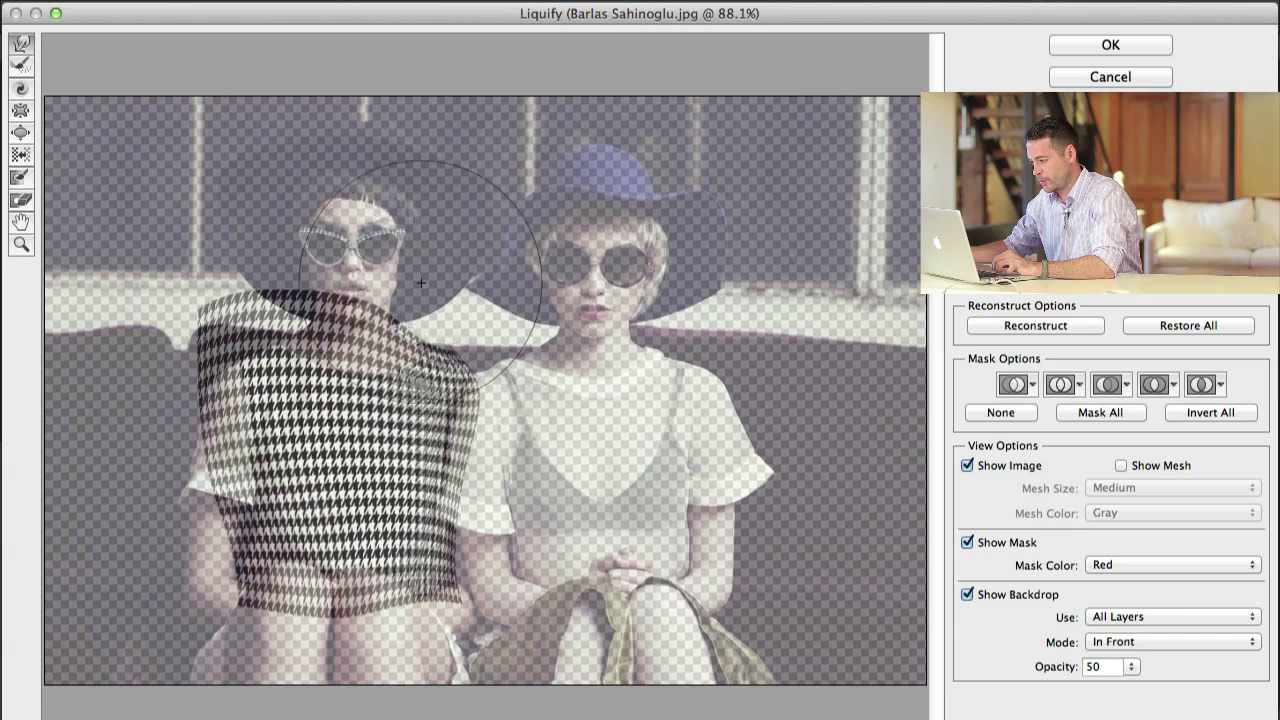
click(1088, 45)
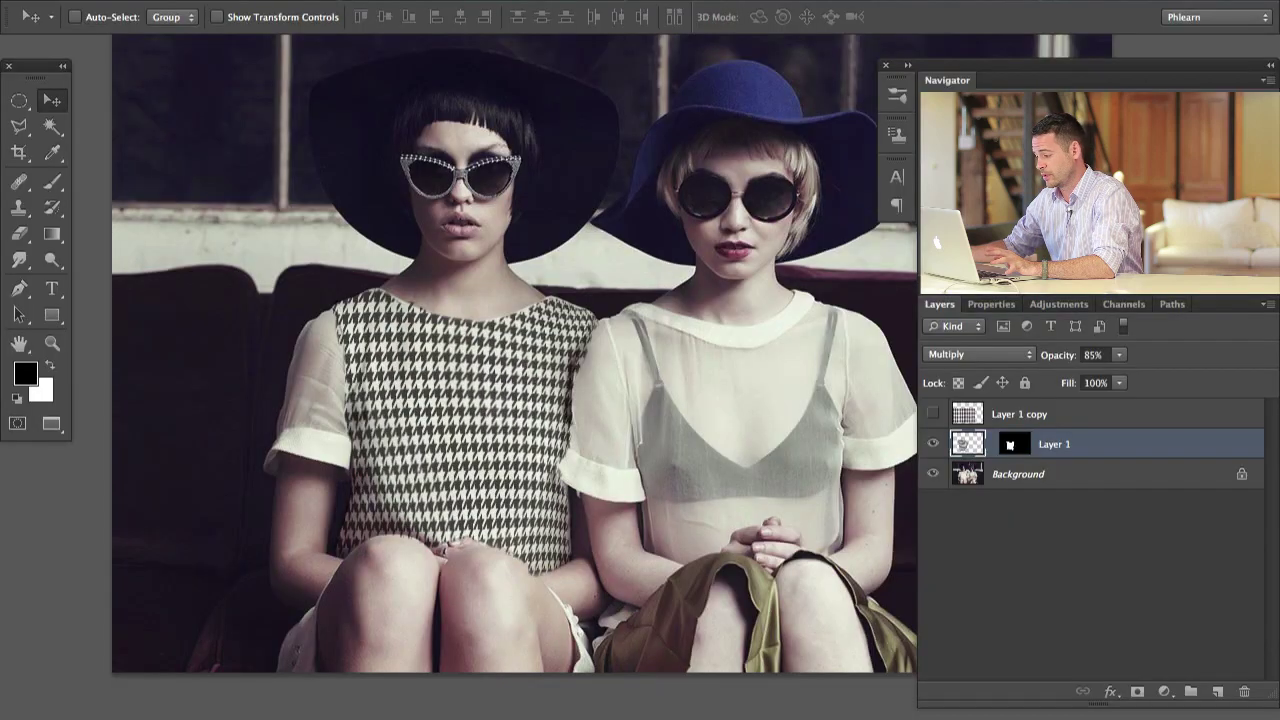
- Compare the top with and without Layer 1, and before and after the latest Liquify change
click(934, 447)
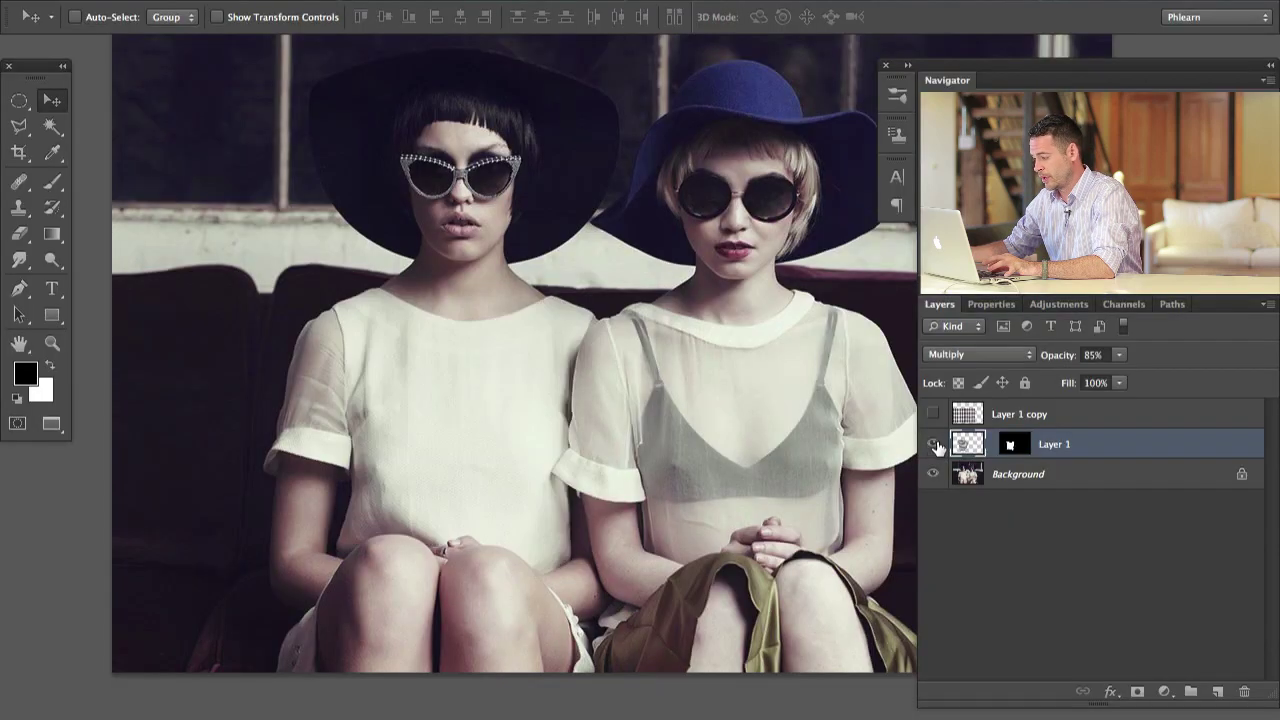
click(934, 447)
key(super+z)
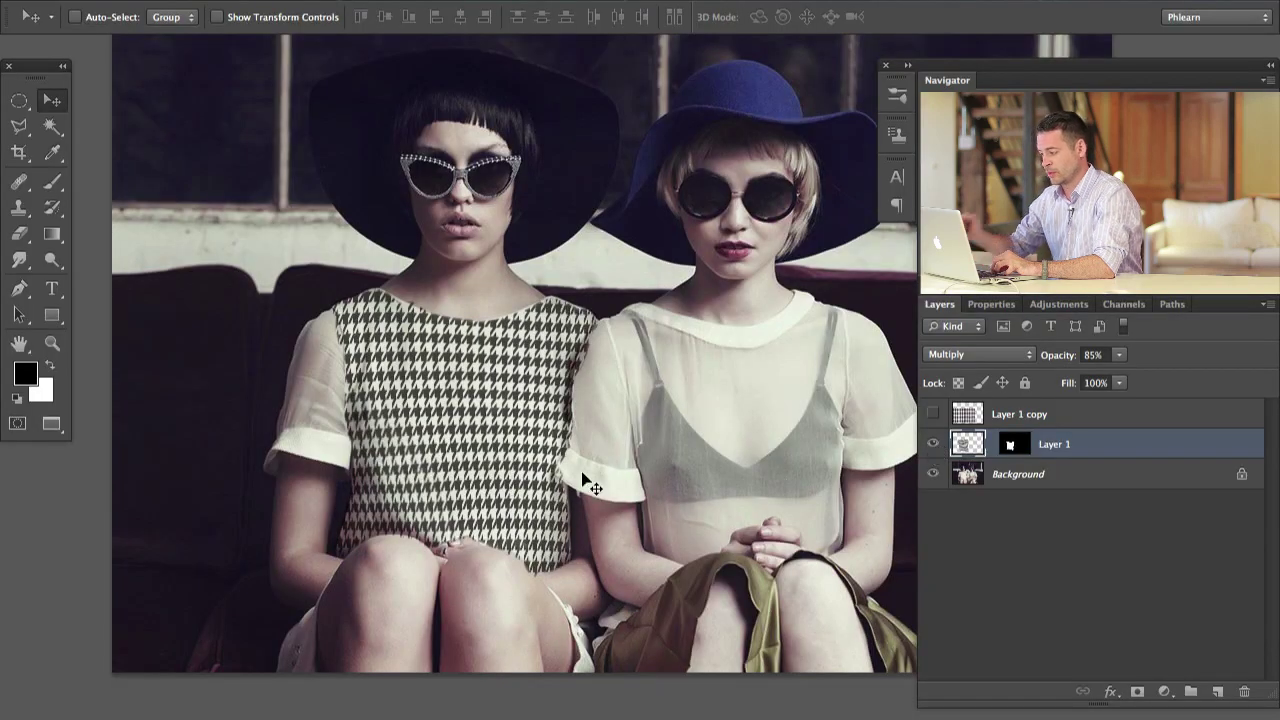
key(super+z)
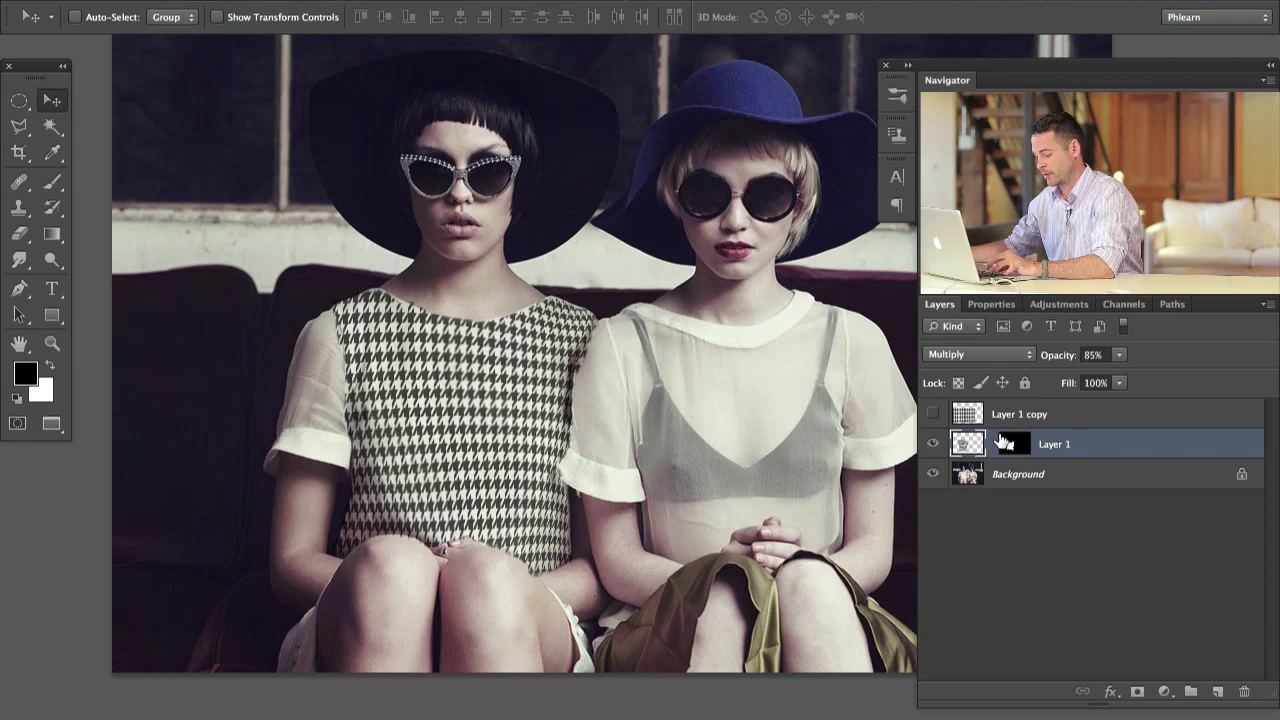
- Use Liquify to push the pattern's top edge down over neck and shoulders and pull its left side in to the torso
key(super+shift+x)
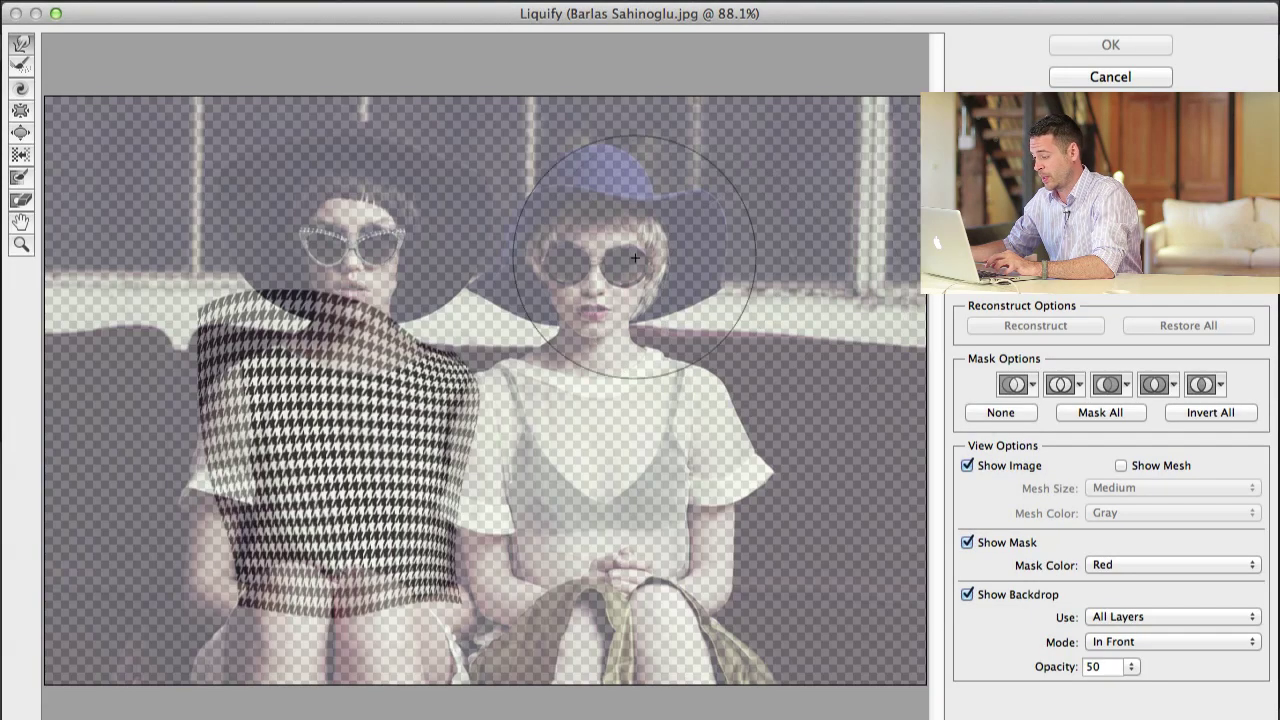
mouse_move(425, 307)
mouse_down()
mouse_move(330, 264)
mouse_move(325, 285)
mouse_move(309, 252)
mouse_move(239, 271)
mouse_move(188, 256)
mouse_move(221, 301)
mouse_move(186, 217)
mouse_move(198, 220)
mouse_move(193, 244)
mouse_move(201, 234)
mouse_move(235, 275)
mouse_move(231, 259)
mouse_move(208, 277)
mouse_move(220, 291)
mouse_move(203, 239)
mouse_move(221, 261)
mouse_move(280, 256)
mouse_move(307, 273)
mouse_move(339, 211)
mouse_move(343, 231)
mouse_move(199, 316)
mouse_move(185, 276)
mouse_move(168, 414)
mouse_move(184, 487)
mouse_move(160, 468)
mouse_move(184, 456)
mouse_move(164, 450)
mouse_move(255, 430)
mouse_move(290, 437)
mouse_move(298, 487)
mouse_move(347, 492)
mouse_move(206, 560)
mouse_move(200, 580)
mouse_move(237, 611)
mouse_move(146, 497)
mouse_move(212, 547)
mouse_move(227, 612)
mouse_move(214, 534)
mouse_up()
mouse_move(507, 556)
mouse_down()
mouse_move(471, 547)
mouse_move(480, 587)
mouse_up()
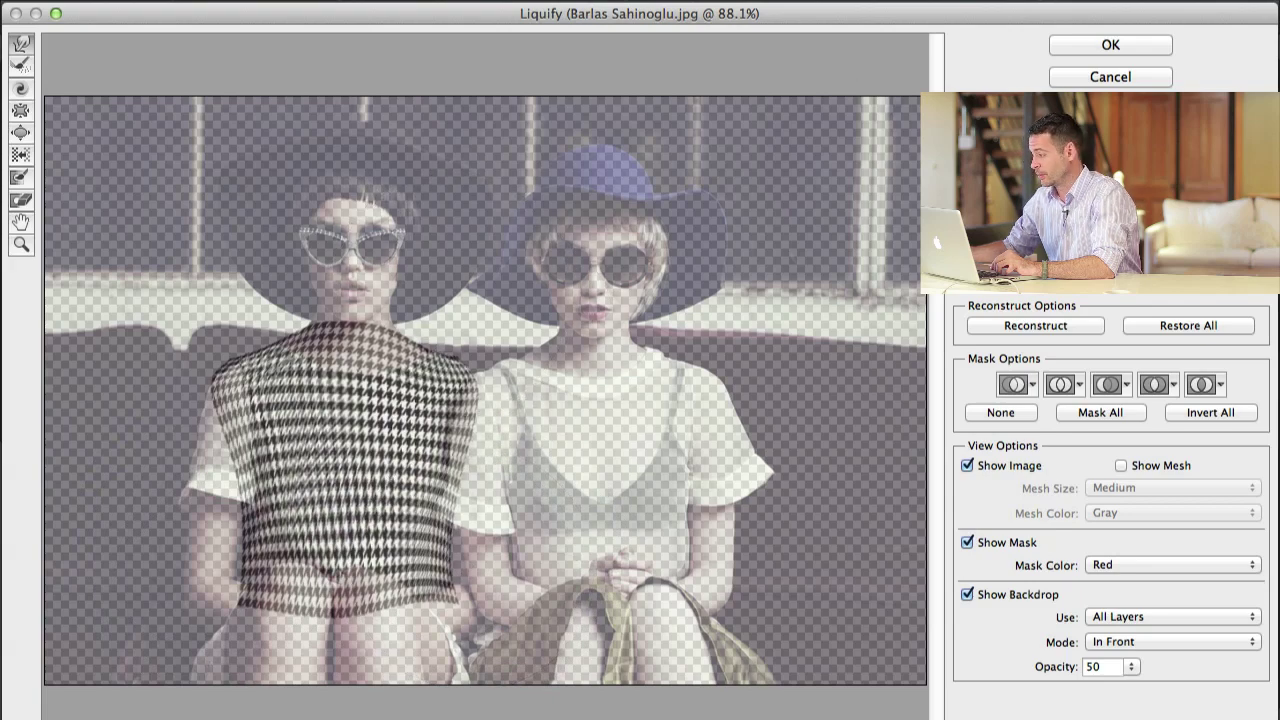
click(1110, 44)
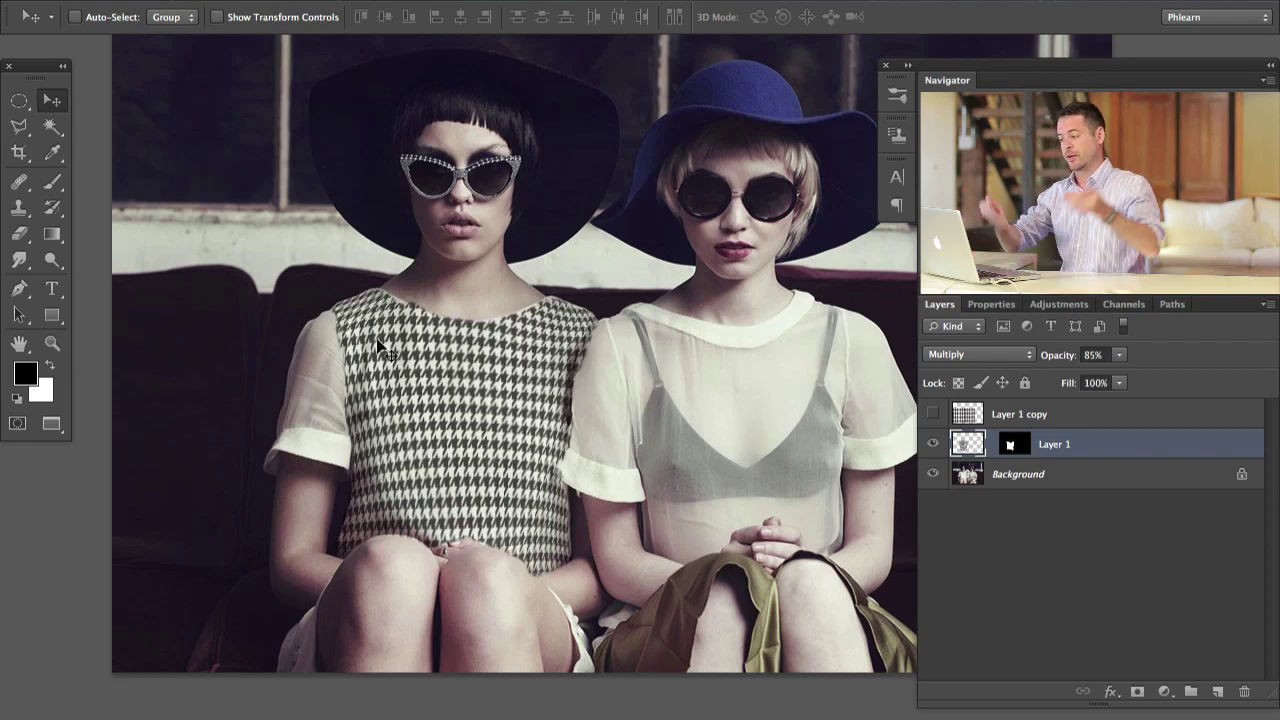
- Toggle Layer 1's visibility repeatedly to check how the reshaped pattern follows the folds of the plain top
click(933, 444)
click(933, 444)
click(933, 444)
click(932, 445)
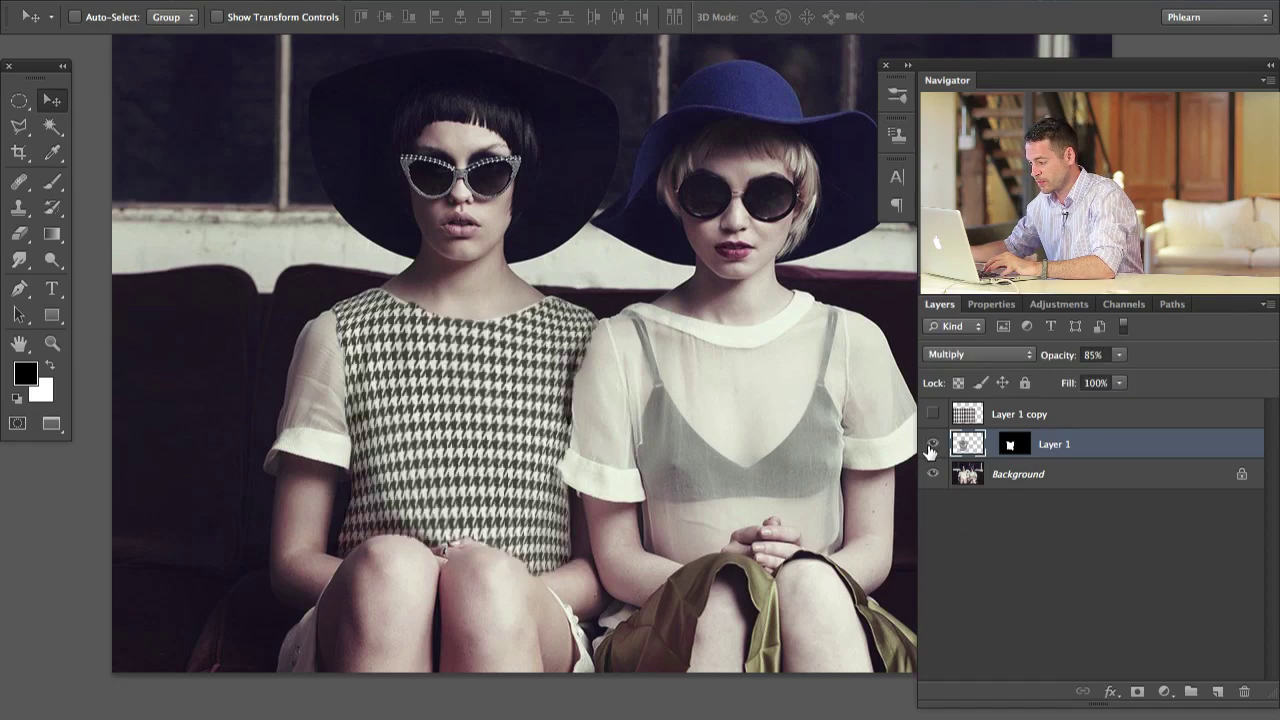
click(931, 446)
click(929, 447)
click(927, 448)
click(926, 449)
click(925, 450)
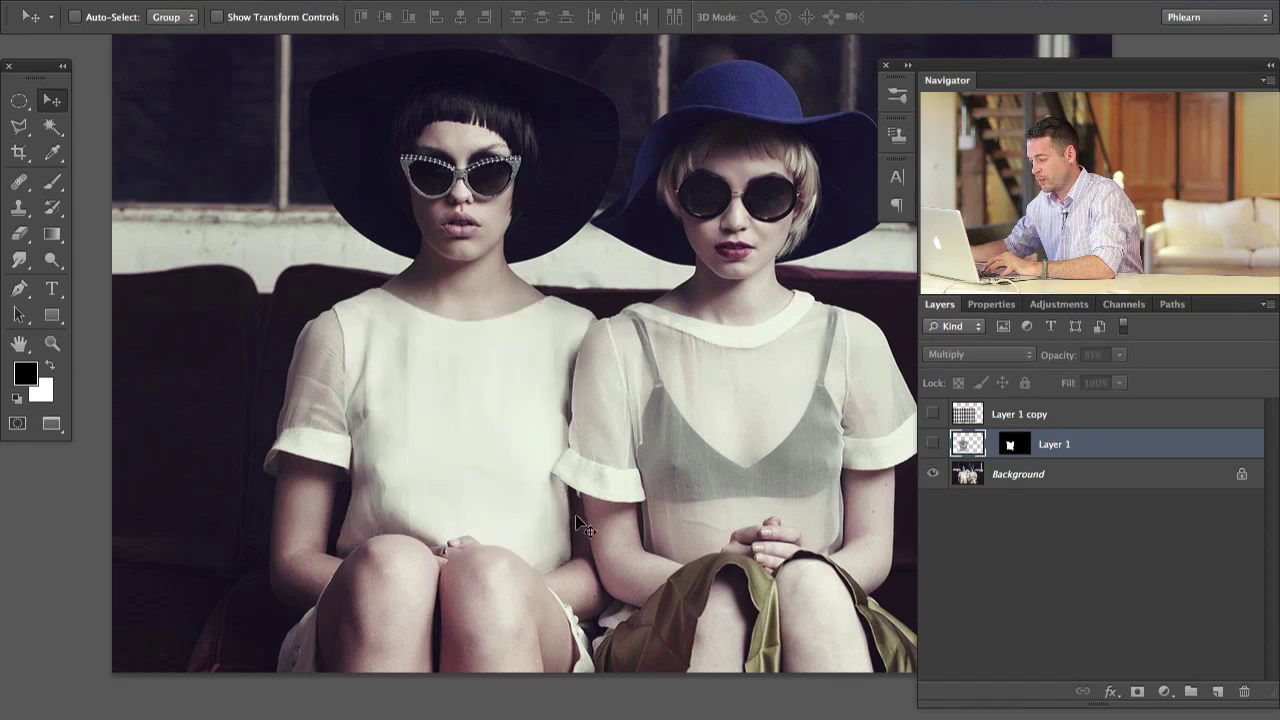
click(931, 446)
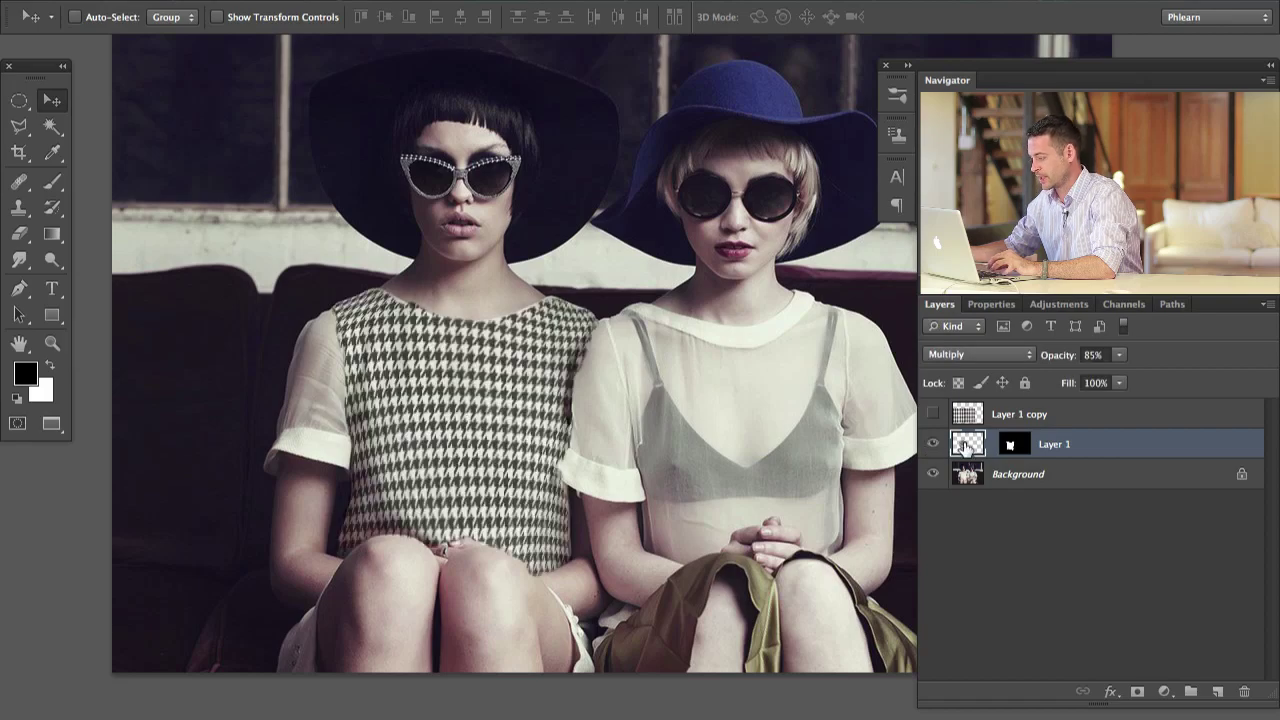
- Use Liquify to bend the houndstooth rows over the left chest and waist along the fabric folds
key(shift+super+x)
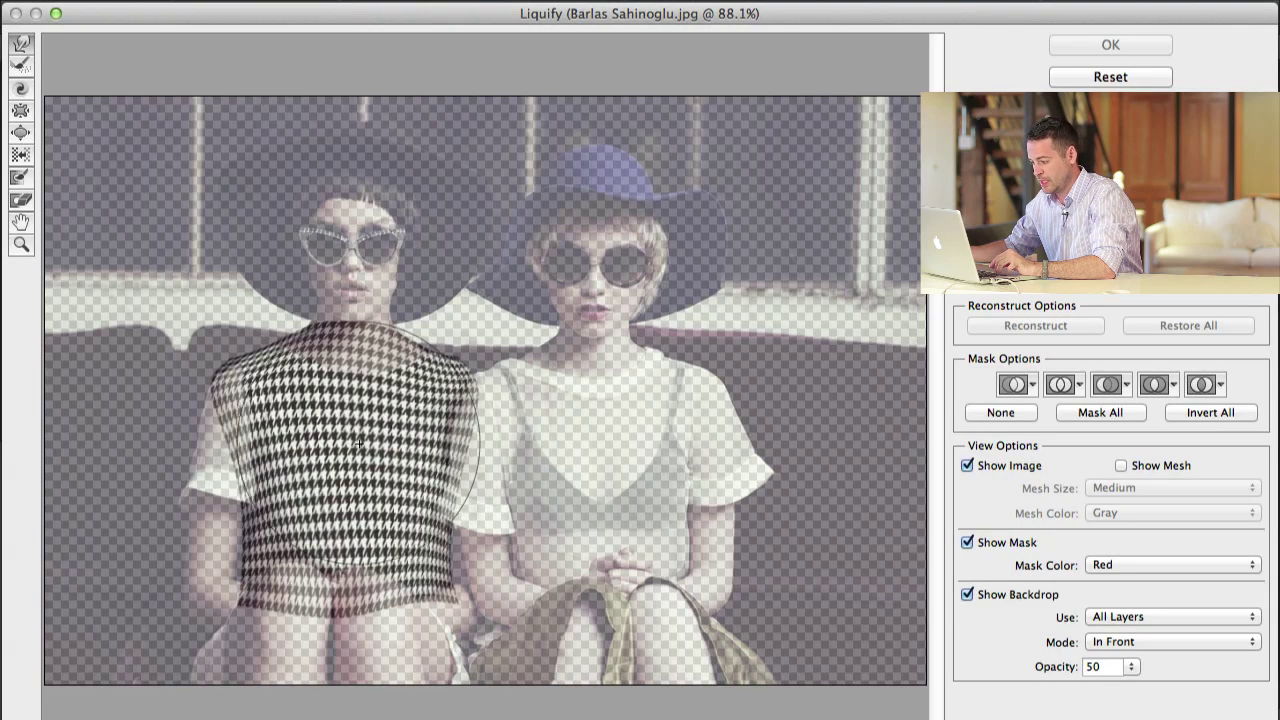
drag(293, 450, 294, 430)
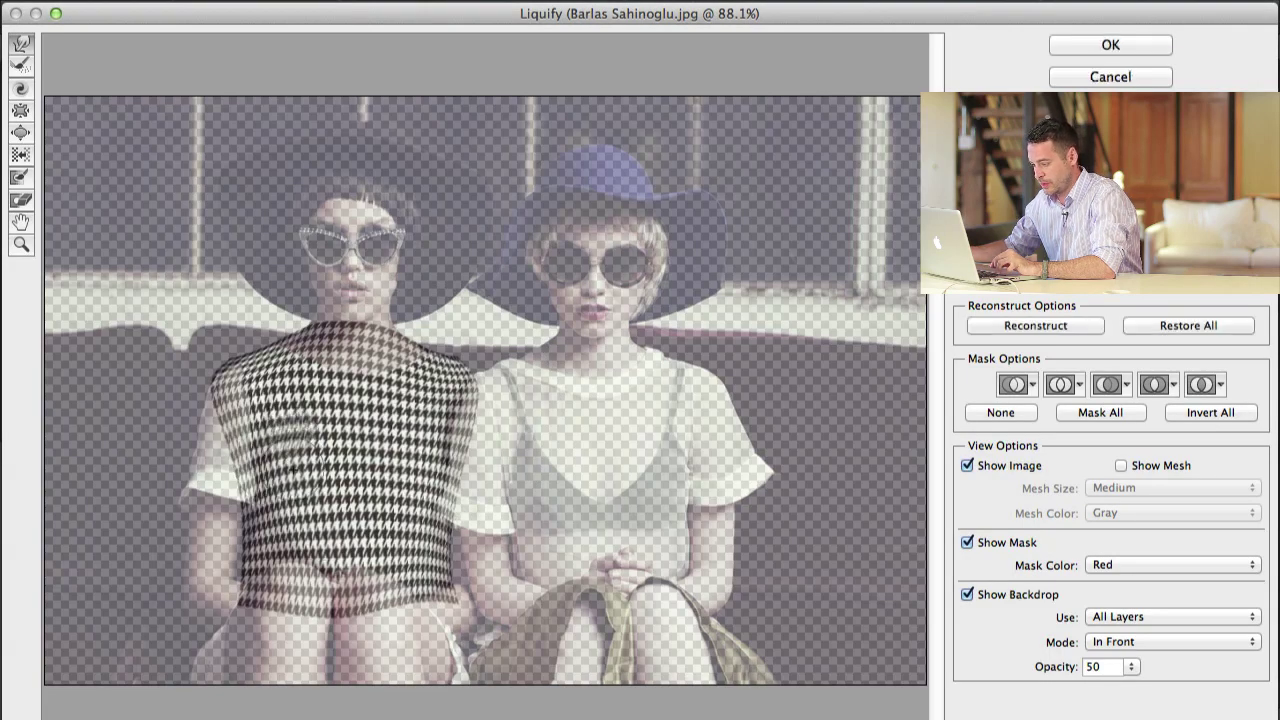
mouse_move(312, 485)
mouse_down()
mouse_move(310, 410)
mouse_move(294, 406)
mouse_up()
mouse_move(268, 505)
mouse_down()
mouse_move(238, 464)
mouse_move(272, 509)
mouse_move(286, 546)
mouse_up()
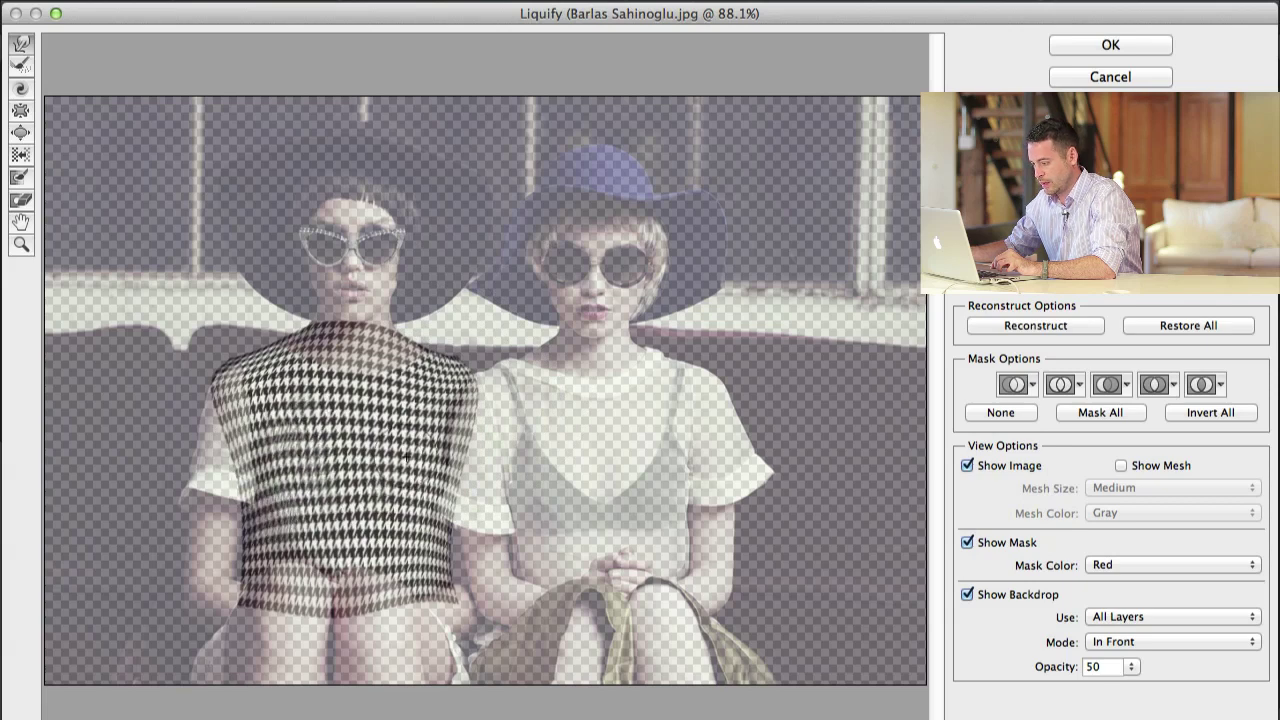
click(1110, 44)
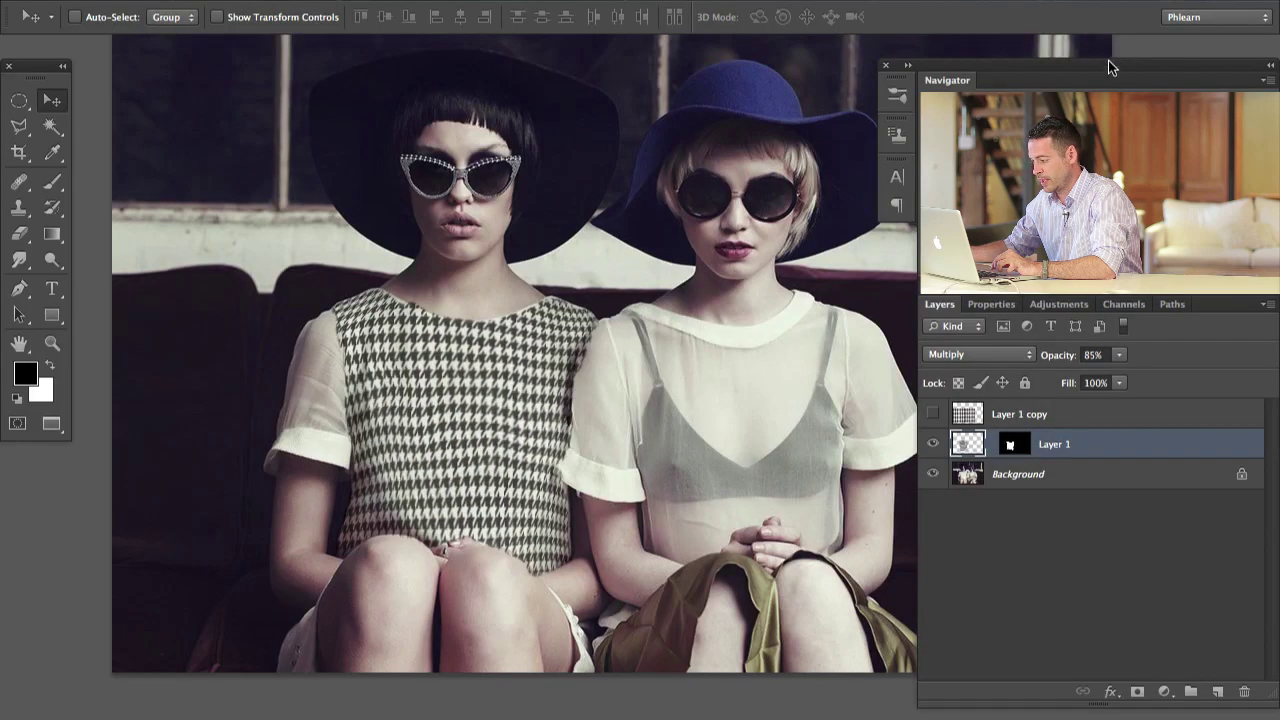
- Compare the plain top with the newly bent houndstooth by switching Layer 1 off and on
click(932, 443)
click(932, 443)
click(932, 443)
click(932, 443)
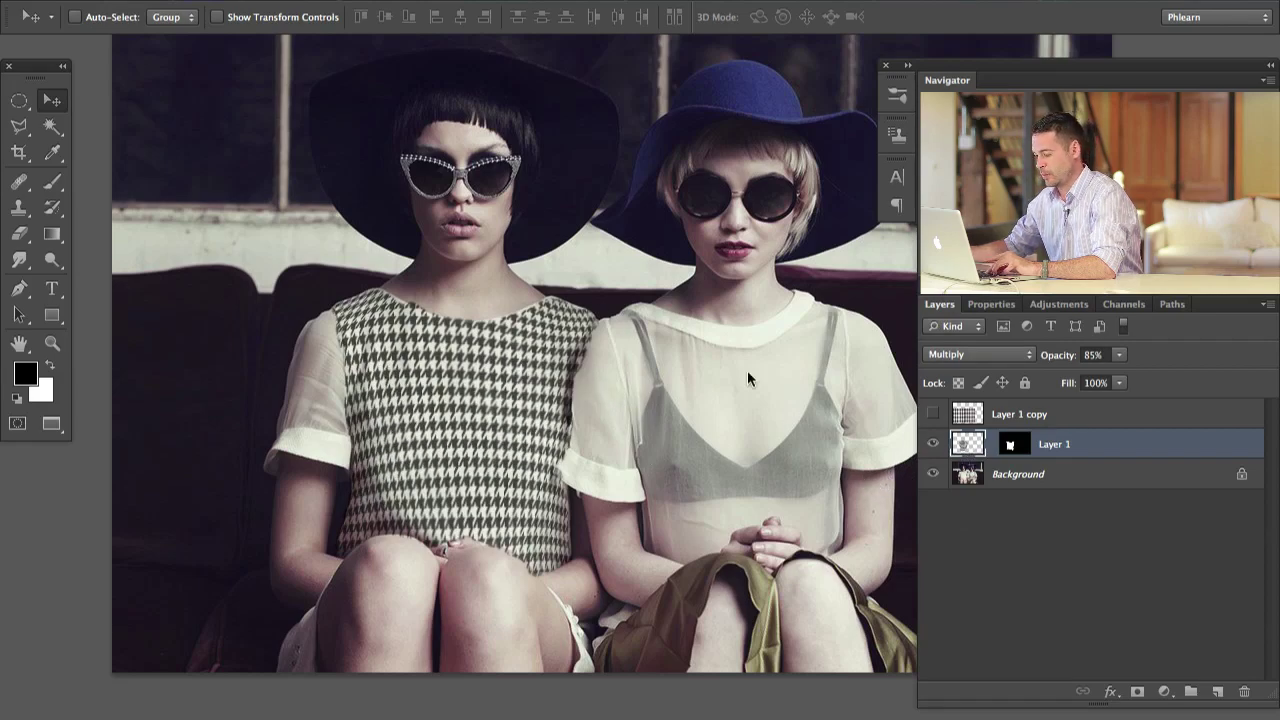
- Use Liquify on Layer 1 to nudge the houndstooth at the middle of the chest and apply it
key(super+shift+x)
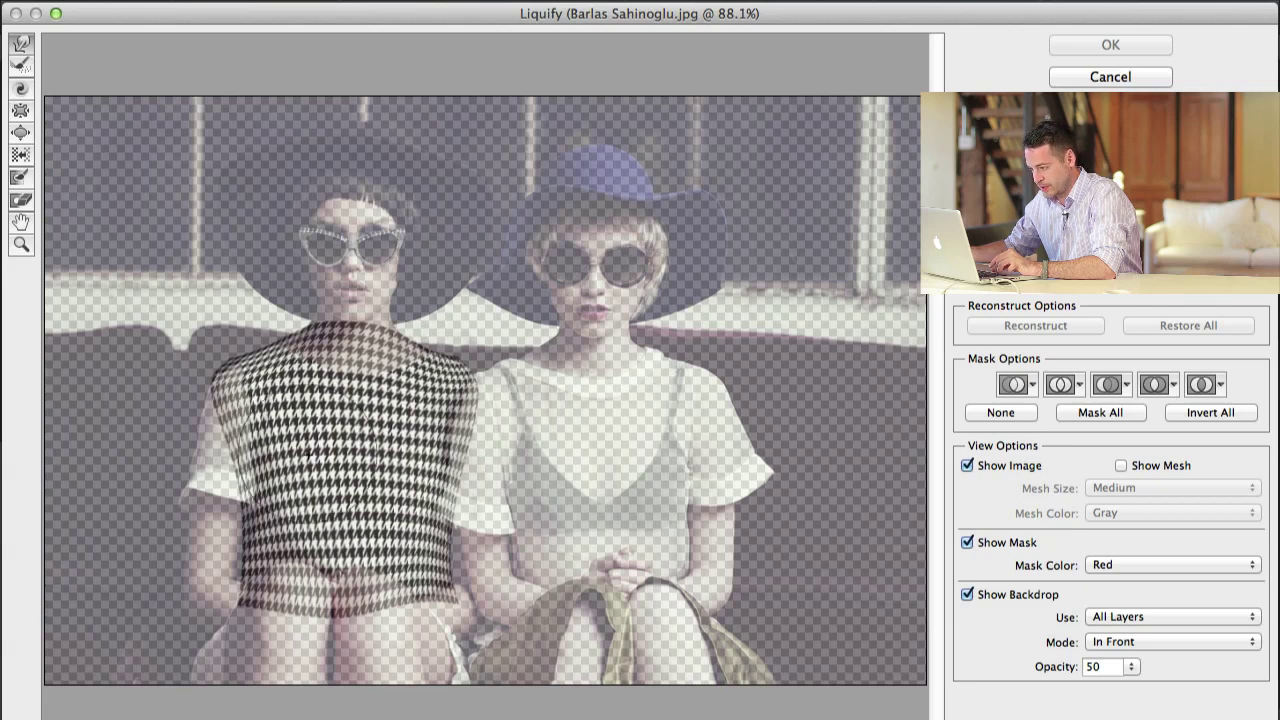
key(alt)
click(340, 430)
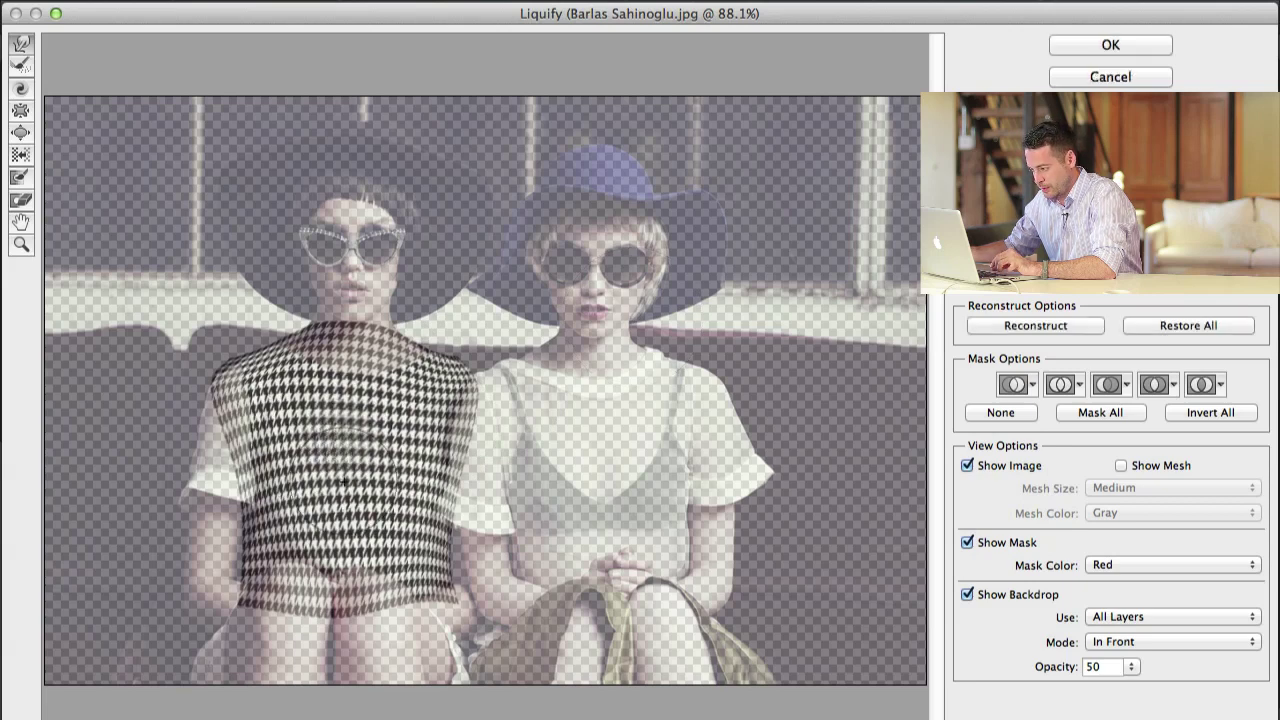
click(1110, 44)
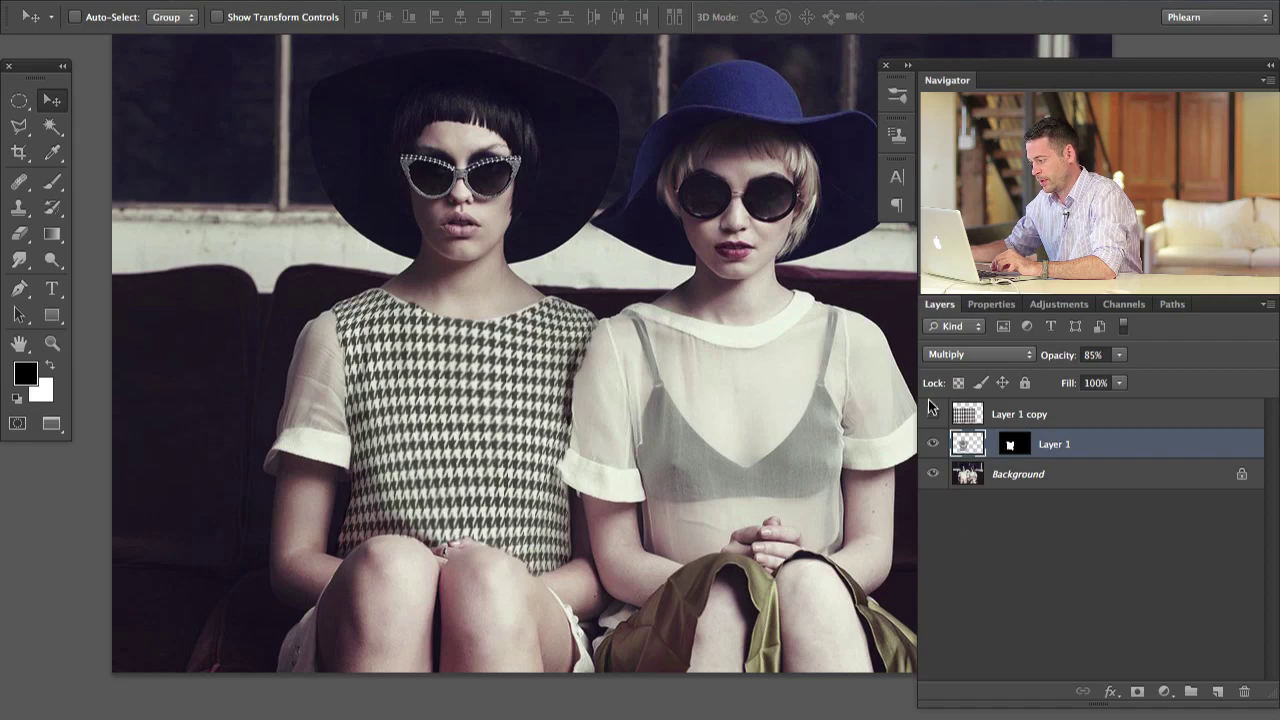
- Switch Layer 1 off and on several times to compare the houndstooth with the plain top
click(929, 448)
click(929, 448)
click(929, 448)
click(929, 448)
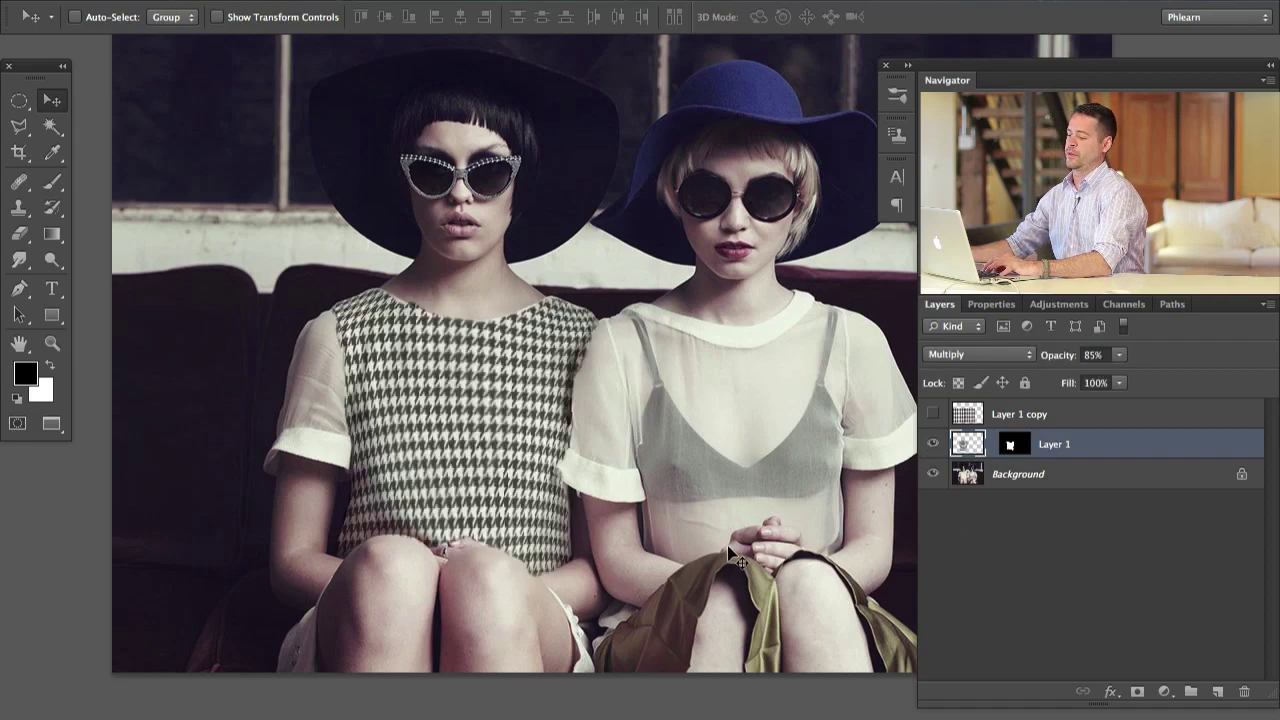
click(932, 444)
click(924, 448)
click(924, 448)
click(926, 452)
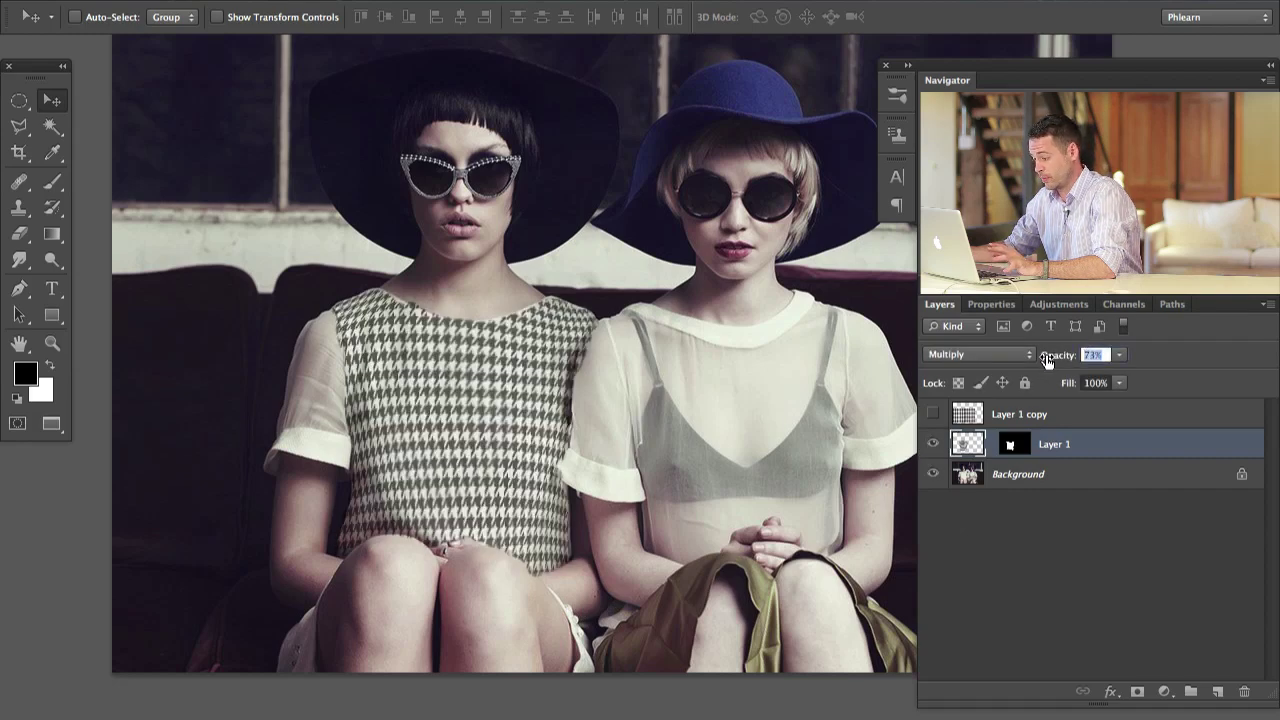
- Set Layer 1's opacity to 92% and check the pattern against the plain top
mouse_move(1042, 360)
mouse_down()
mouse_move(1026, 363)
mouse_move(1062, 364)
mouse_up()
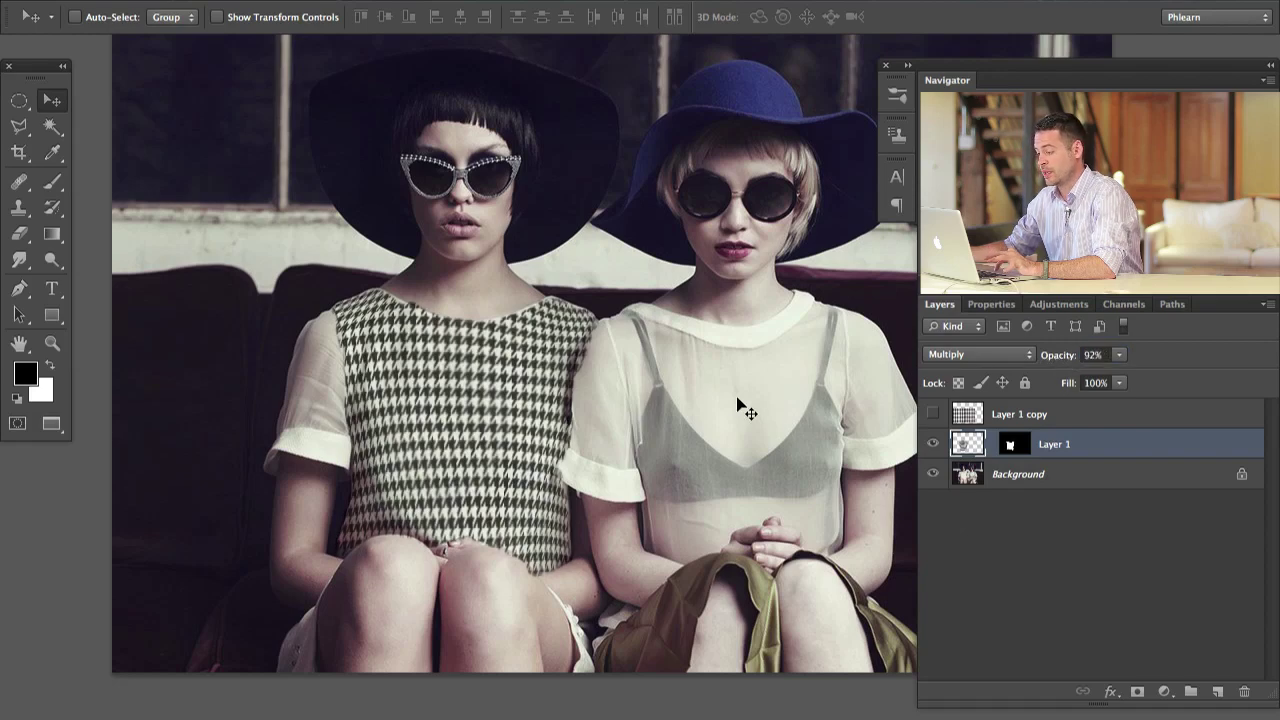
click(932, 445)
click(932, 445)
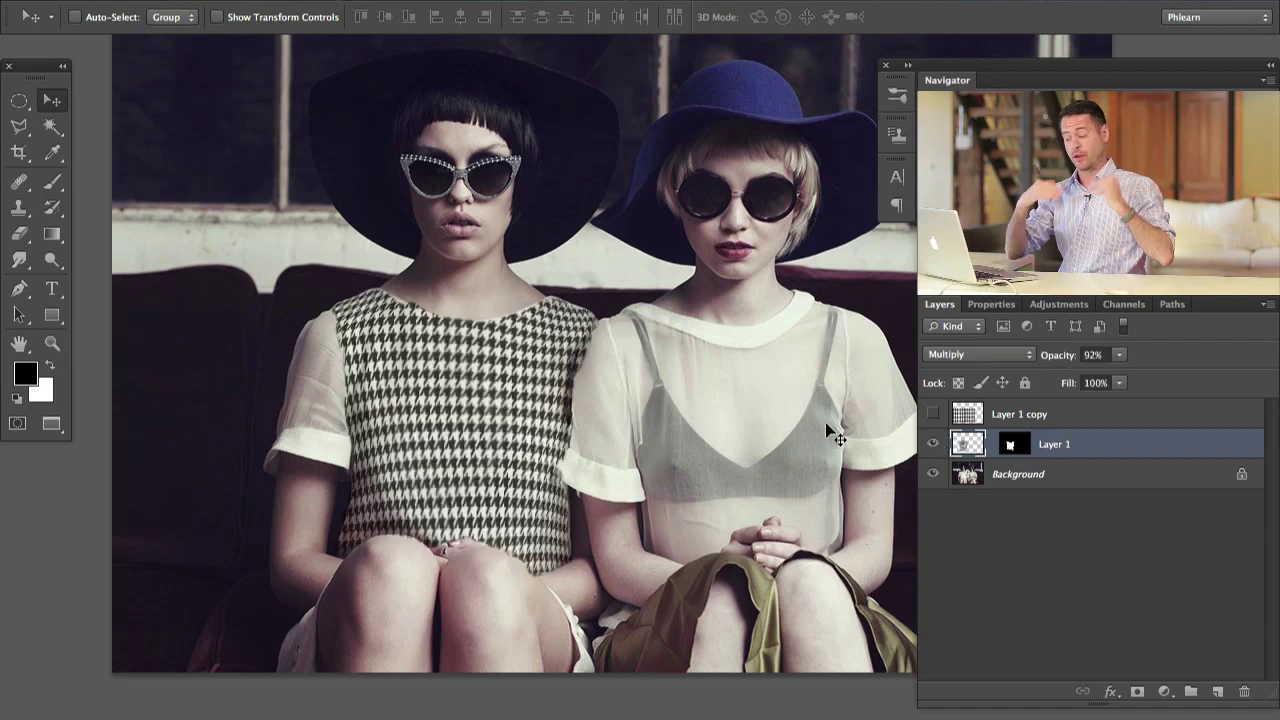
click(932, 445)
click(932, 445)
- Show and select Layer 1 copy, scale it to a little over half size, and move it over the dark-haired woman's sleeve
click(932, 414)
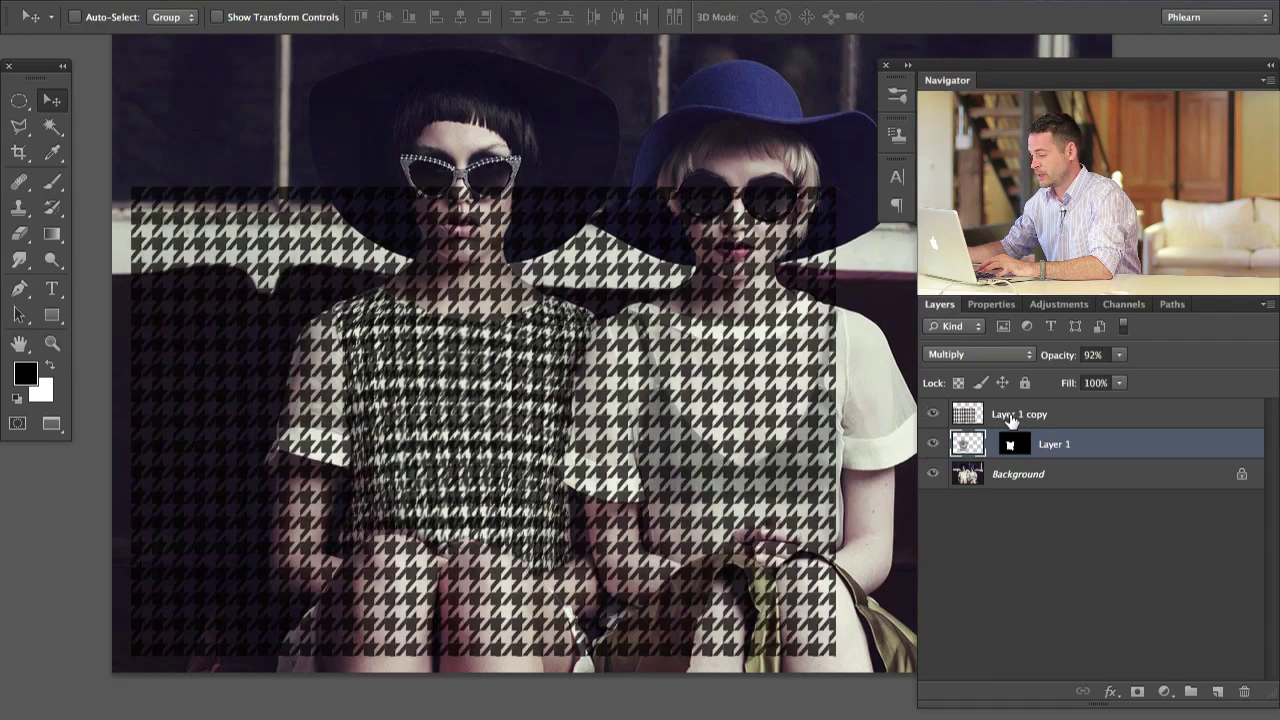
click(1034, 421)
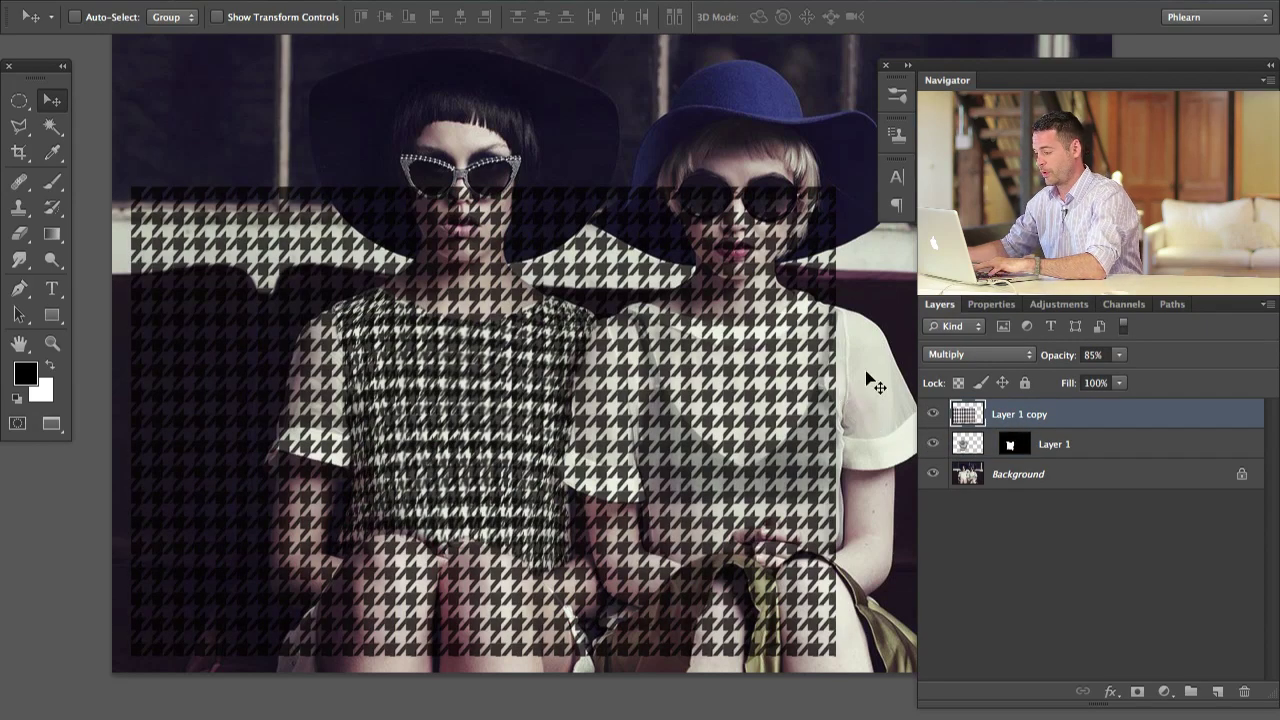
key(ctrl+t)
drag(834, 187, 532, 389)
key(Return)
drag(428, 584, 413, 453)
- Warp Layer 1 copy so its left and right edges curve inward and its rows follow the sleeve
key(ctrl+t)
right_click(390, 335)
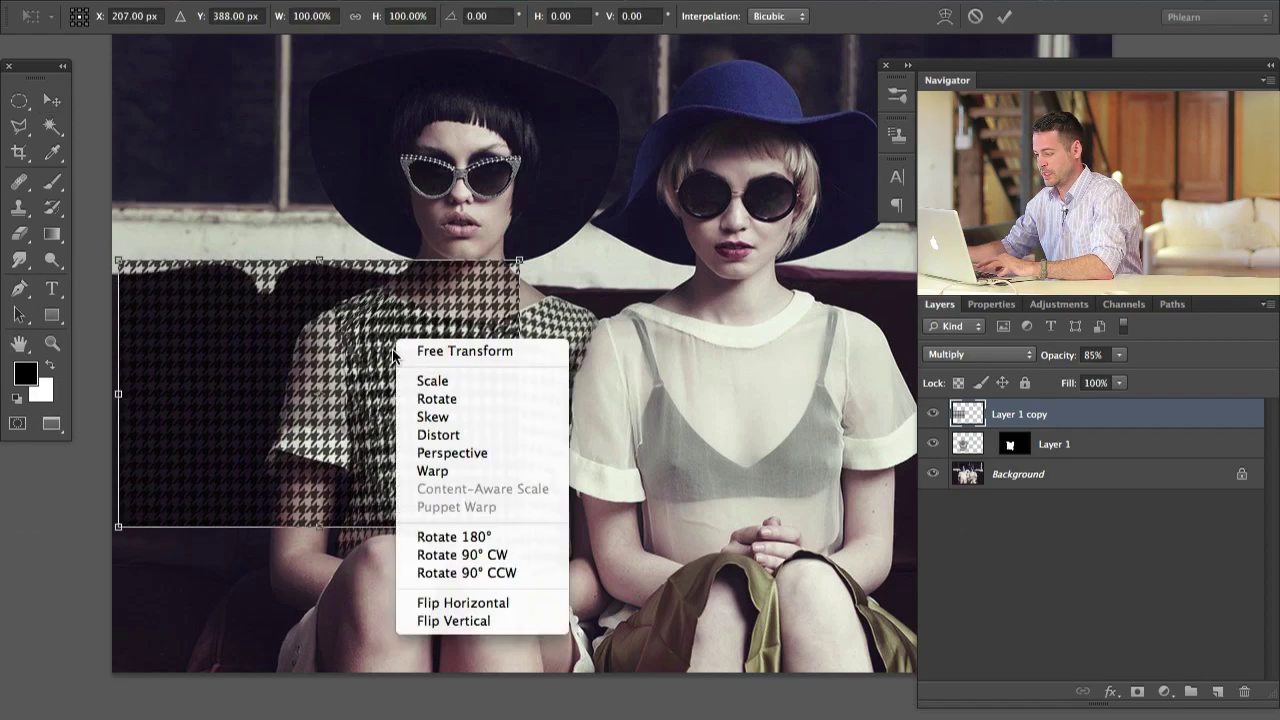
click(470, 466)
drag(168, 338, 232, 358)
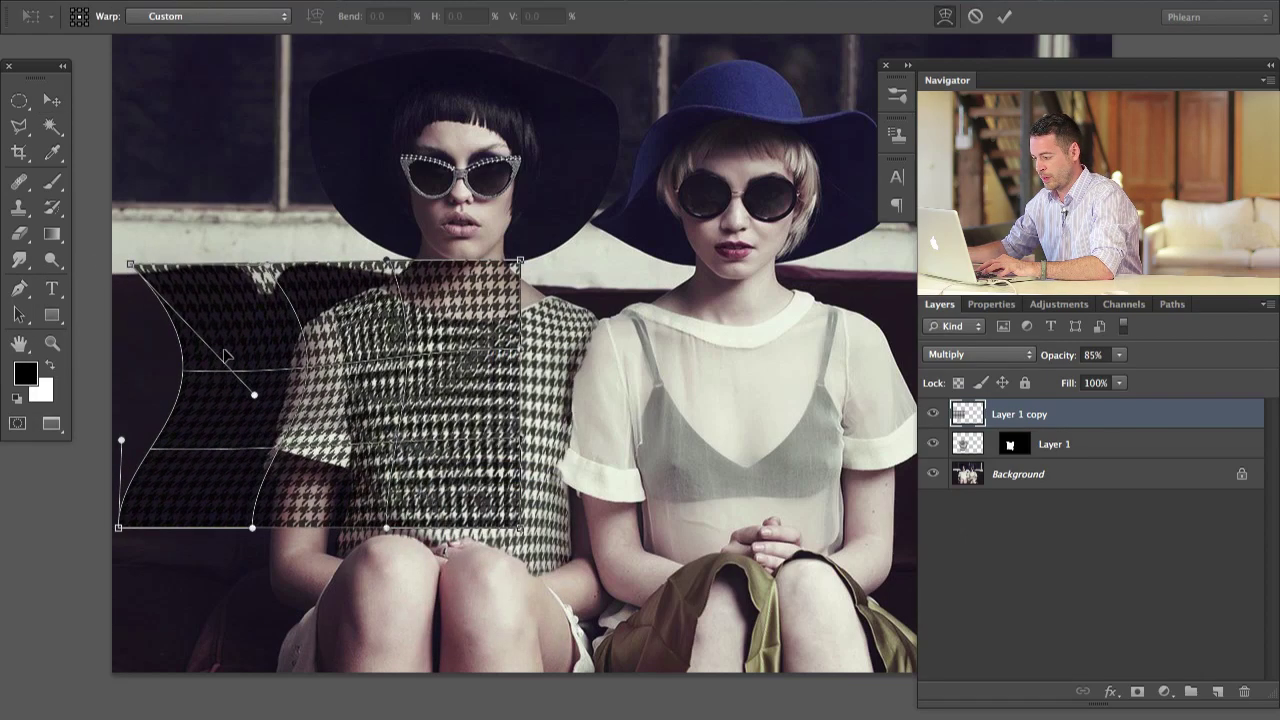
drag(118, 260, 152, 263)
drag(508, 413, 422, 485)
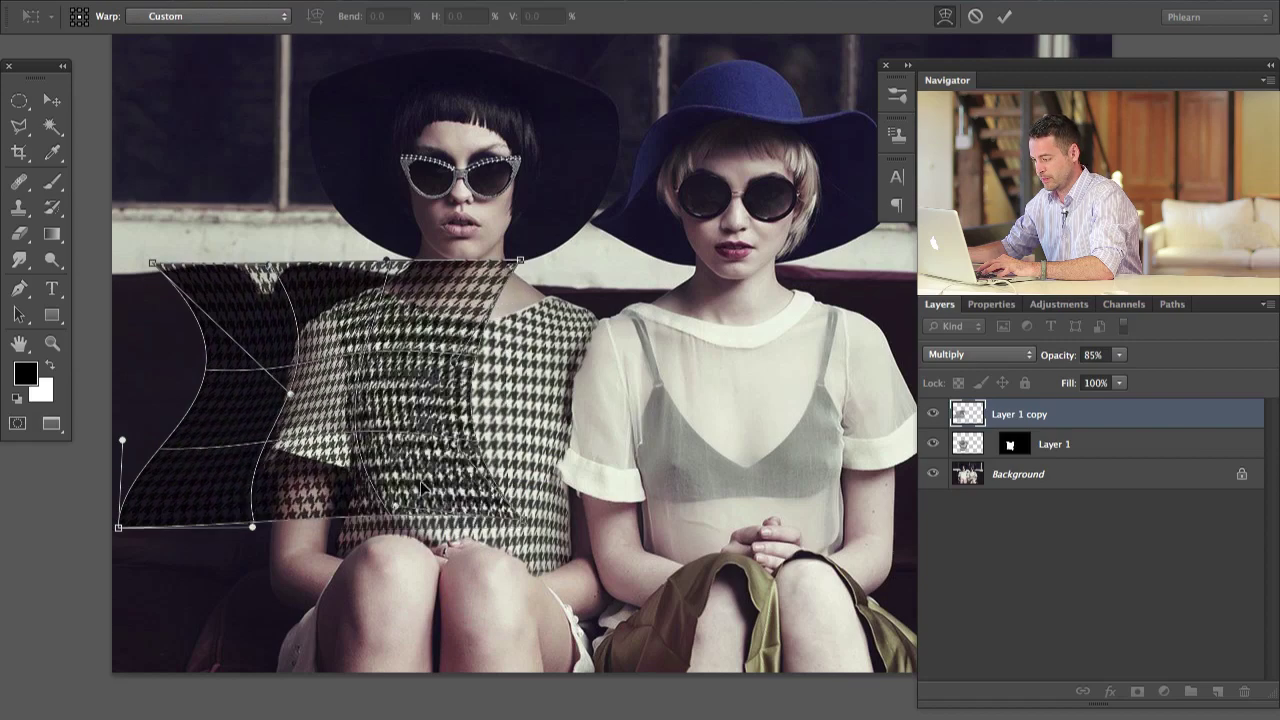
drag(317, 508, 305, 494)
key(Return)
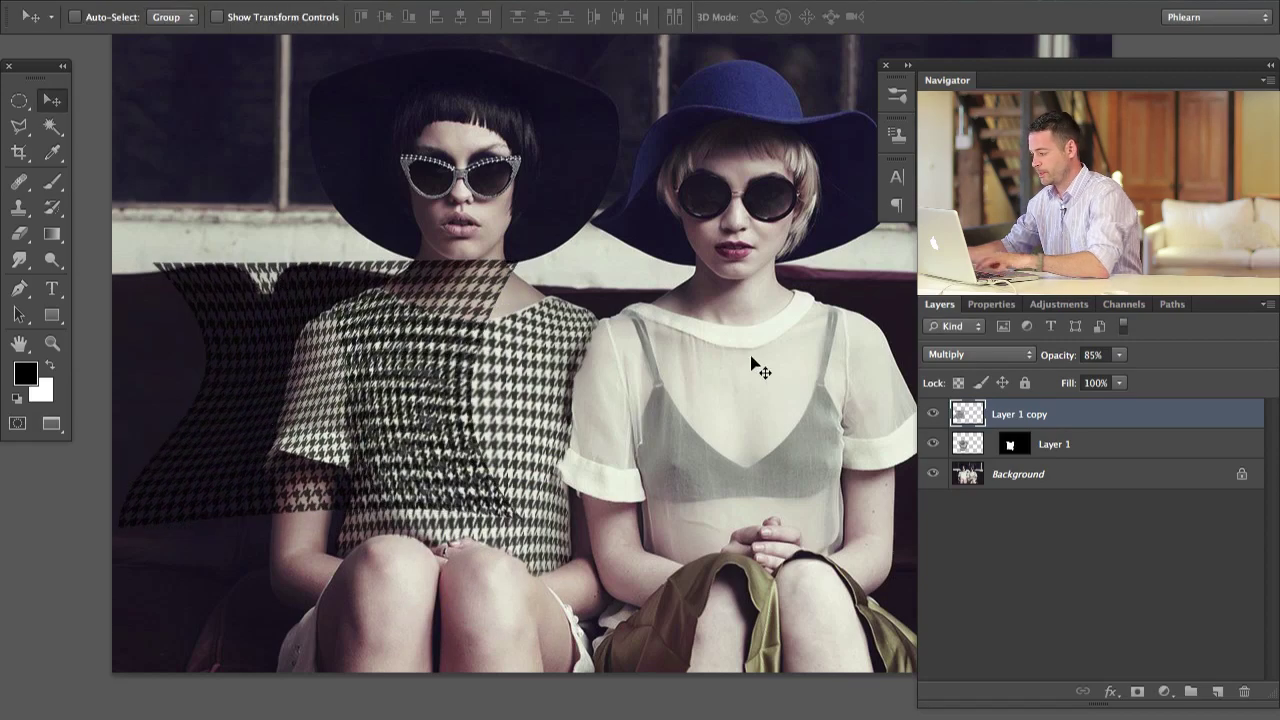
- Add a black mask to Layer 1 copy and reveal the pattern on the upper sleeve with a white brush at 80% flow
alt+click(1137, 692)
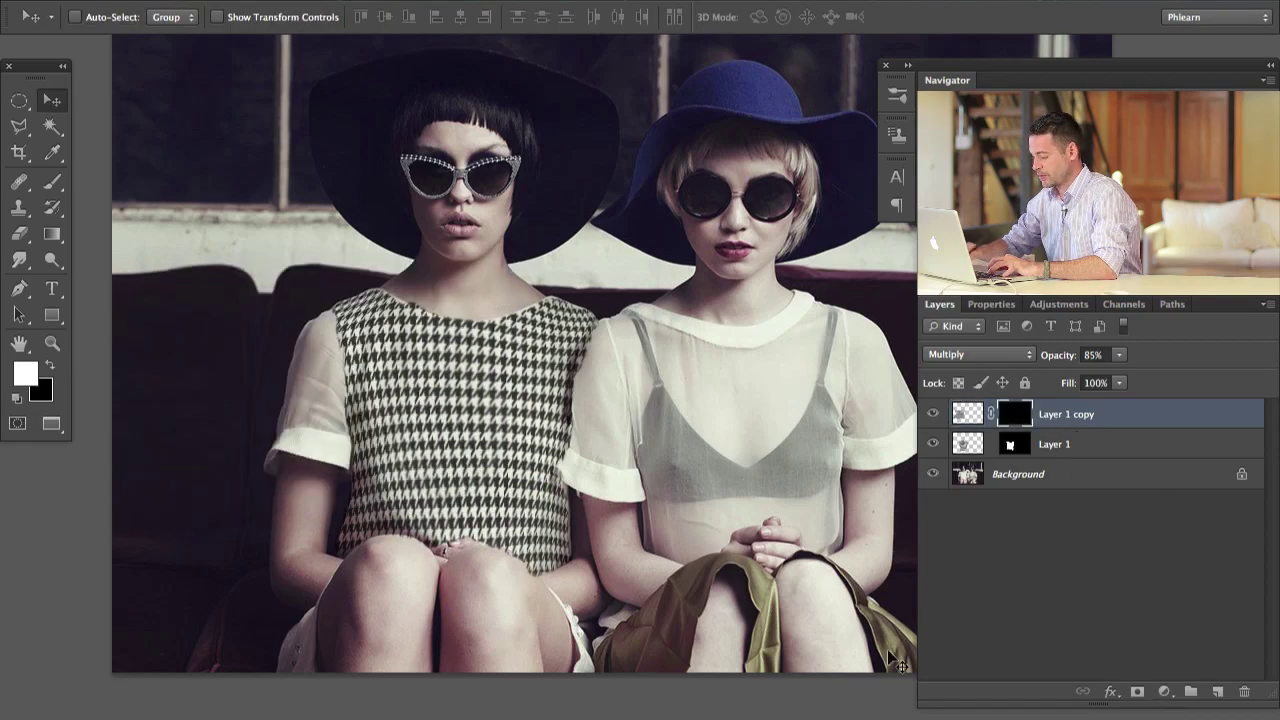
key(super+plus)
key(super+plus)
drag(487, 451, 829, 451)
mouse_move(200, 457)
mouse_down()
mouse_move(526, 457)
mouse_move(612, 538)
mouse_up()
key(b)
drag(409, 429, 404, 482)
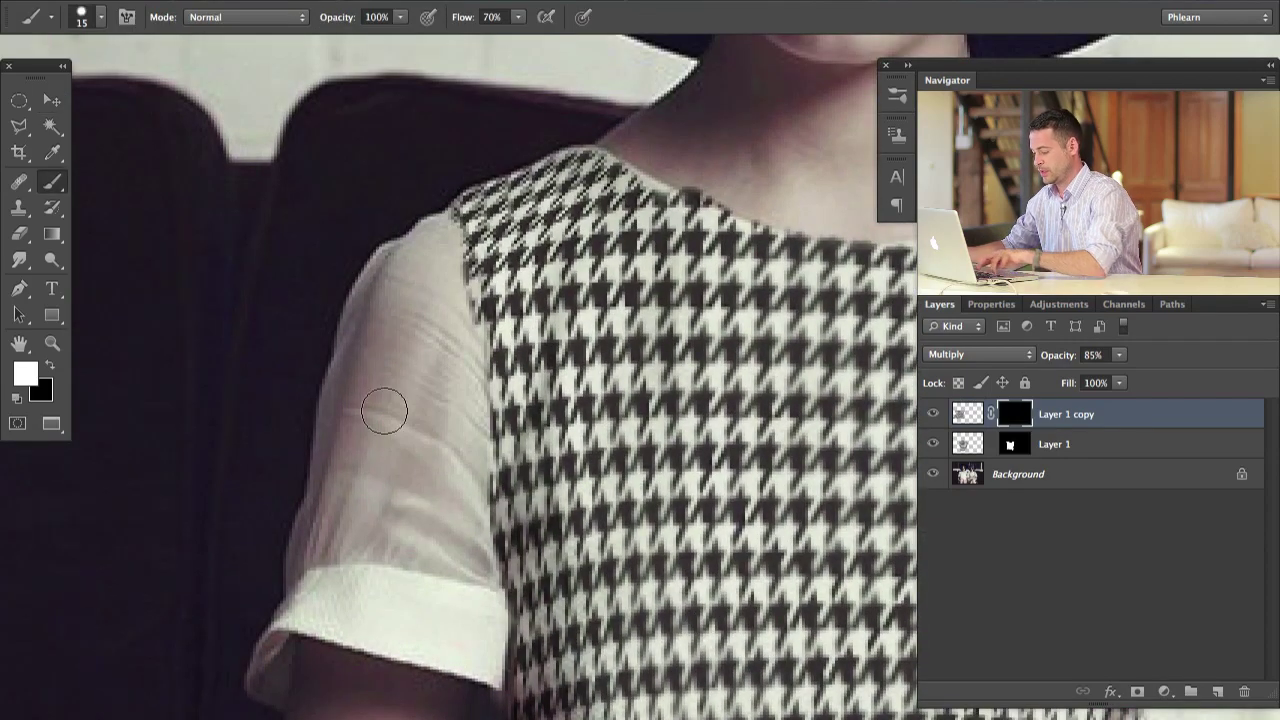
key(shift+8)
mouse_move(403, 386)
mouse_down()
mouse_move(418, 506)
mouse_move(456, 370)
mouse_move(476, 441)
mouse_move(455, 269)
mouse_move(442, 248)
mouse_move(417, 261)
mouse_move(433, 238)
mouse_move(393, 276)
mouse_move(388, 267)
mouse_move(352, 361)
mouse_move(393, 314)
mouse_move(389, 349)
mouse_move(419, 393)
mouse_up()
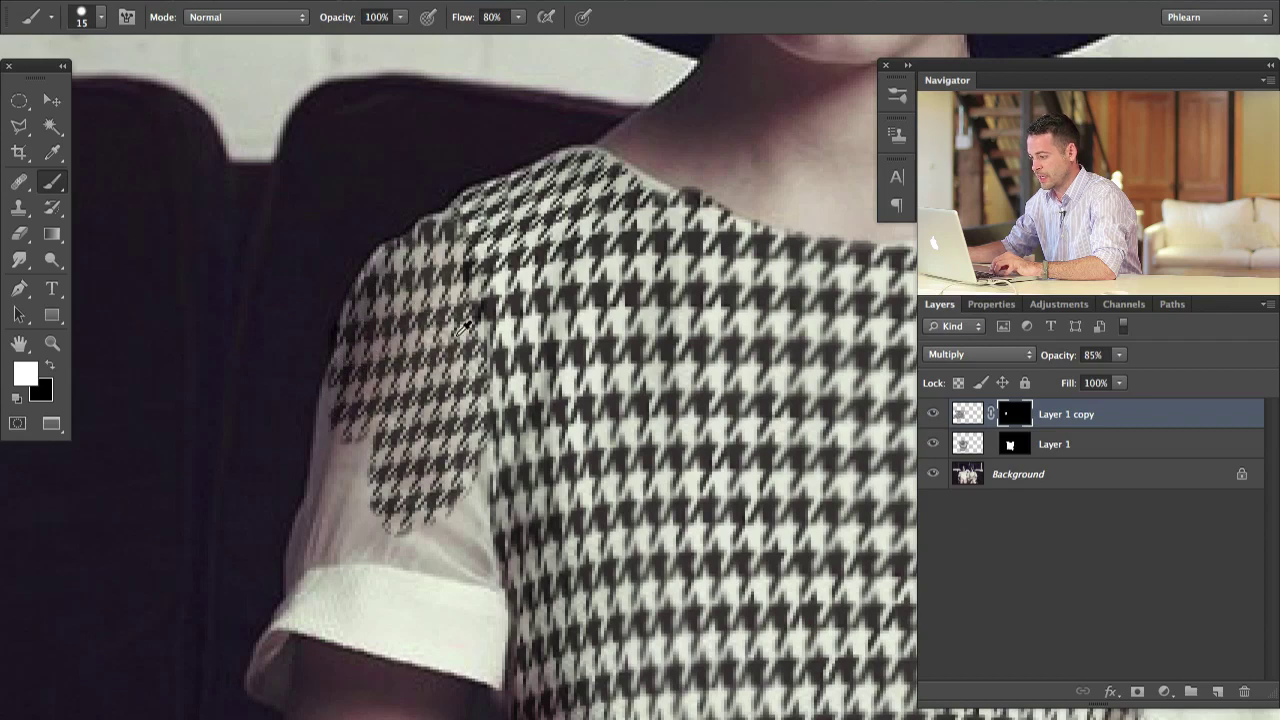
- Paint the pattern over the rest of the sleeve with a size 11 brush, and mask the overspill off the cuff in black
mouse_move(457, 470)
mouse_down()
mouse_move(468, 532)
mouse_move(476, 488)
mouse_move(487, 635)
mouse_move(441, 540)
mouse_move(357, 538)
mouse_move(309, 550)
mouse_move(327, 548)
mouse_move(296, 570)
mouse_move(309, 490)
mouse_move(295, 552)
mouse_move(323, 513)
mouse_up()
key(bracketleft)
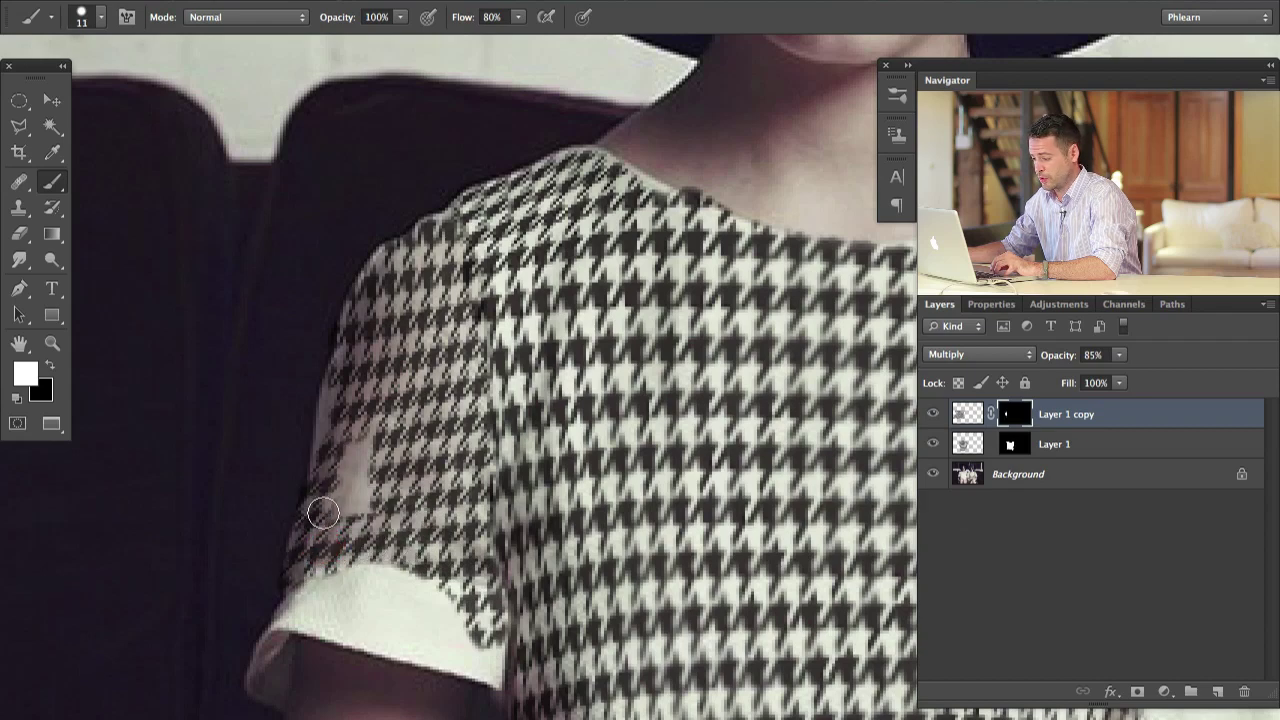
mouse_move(334, 432)
mouse_down()
mouse_move(372, 393)
mouse_move(369, 505)
mouse_up()
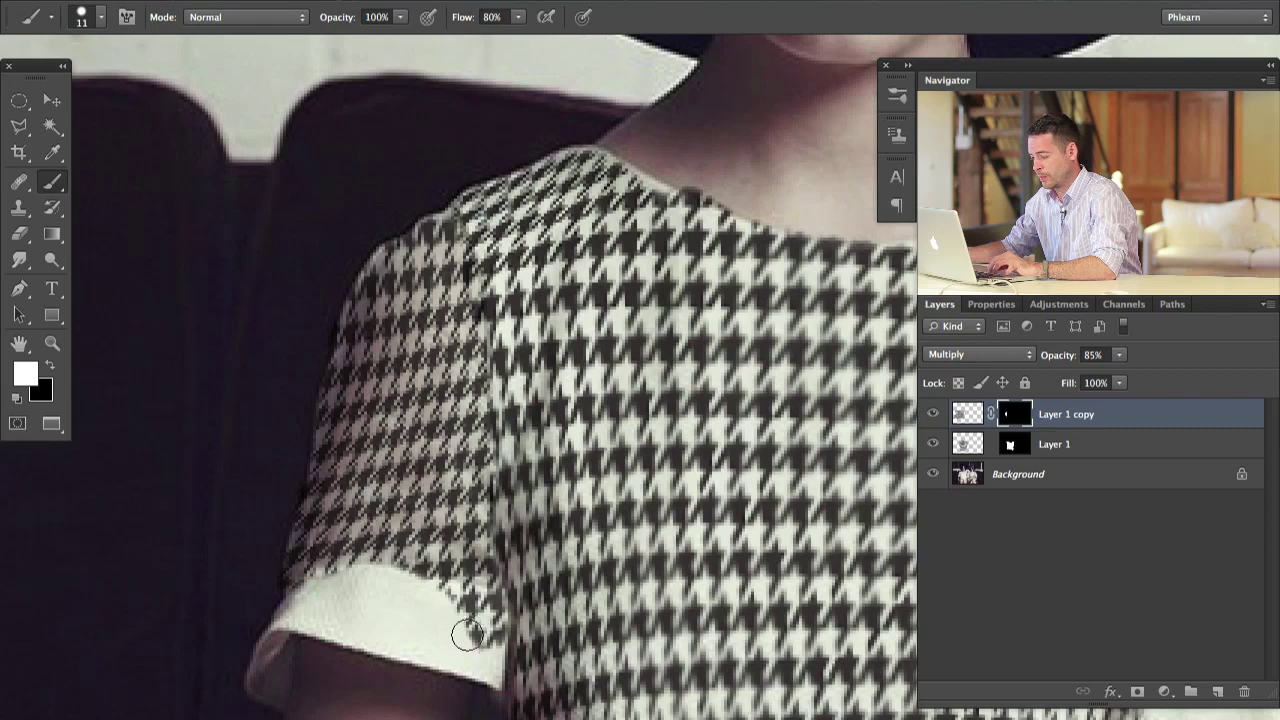
key(x)
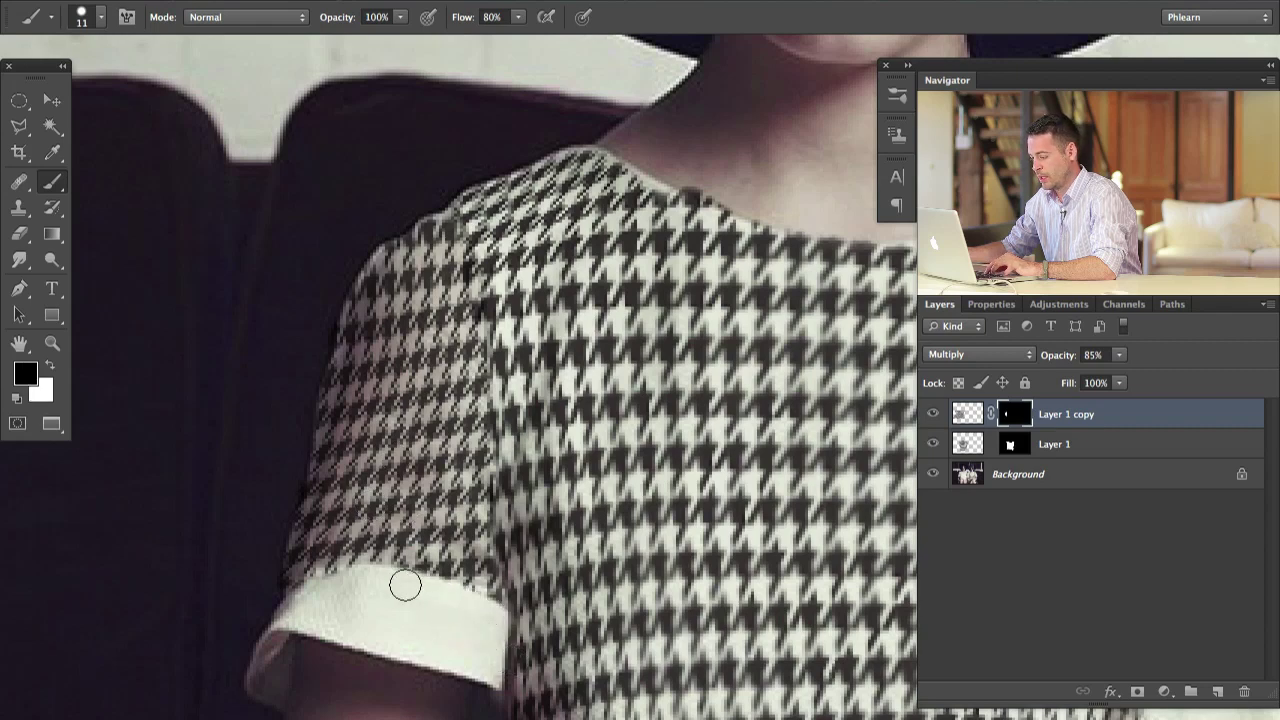
key(x)
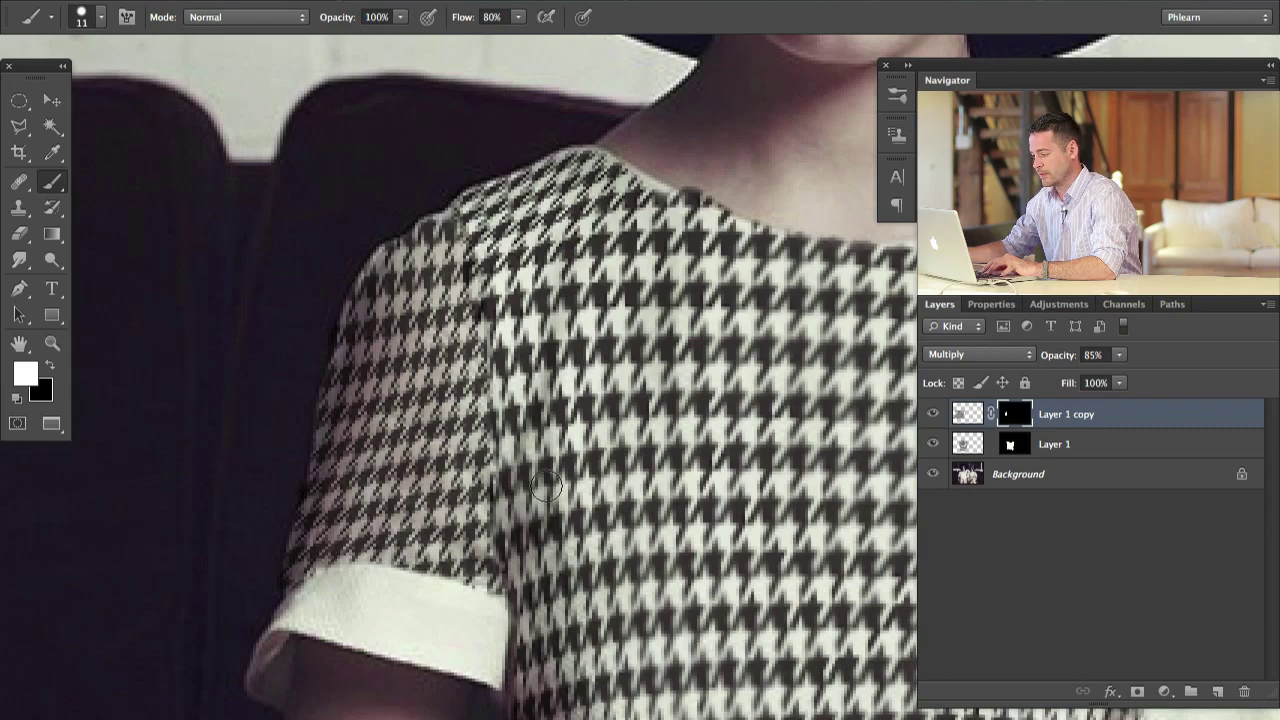
- Duplicate Layer 1 copy with its mask and hide the duplicate
key(super+0)
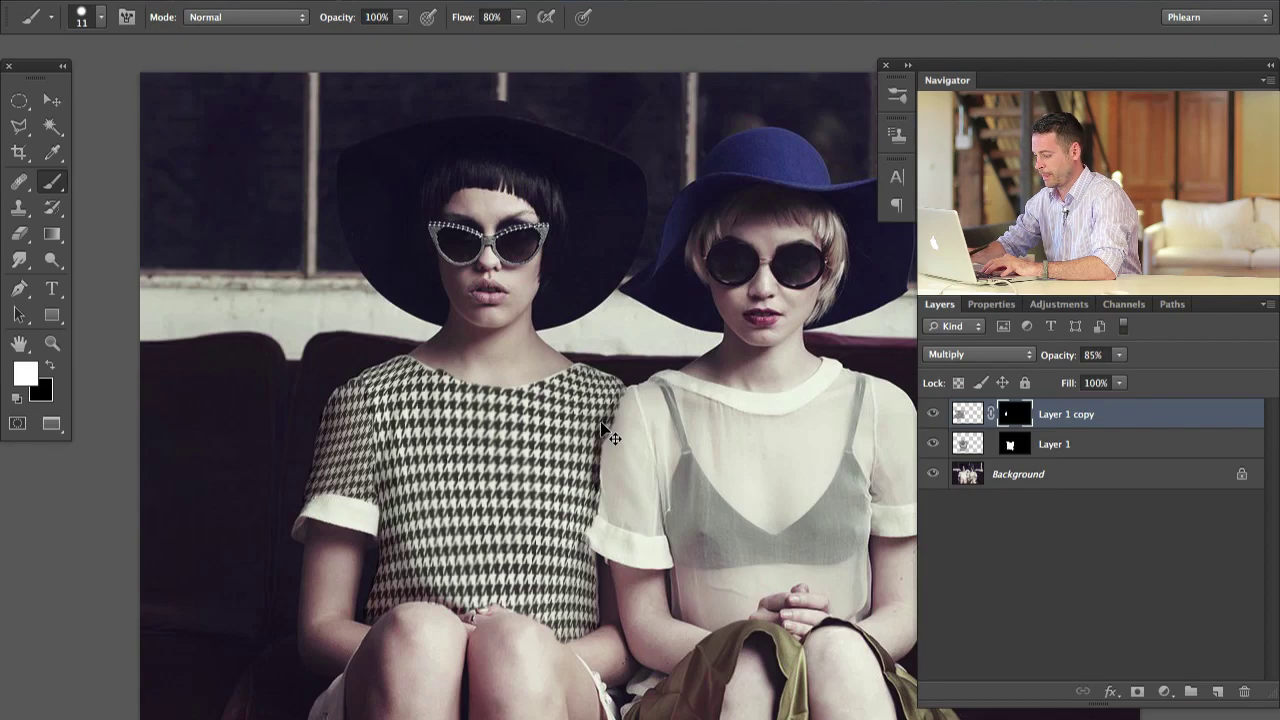
key(super+1)
drag(297, 589, 594, 562)
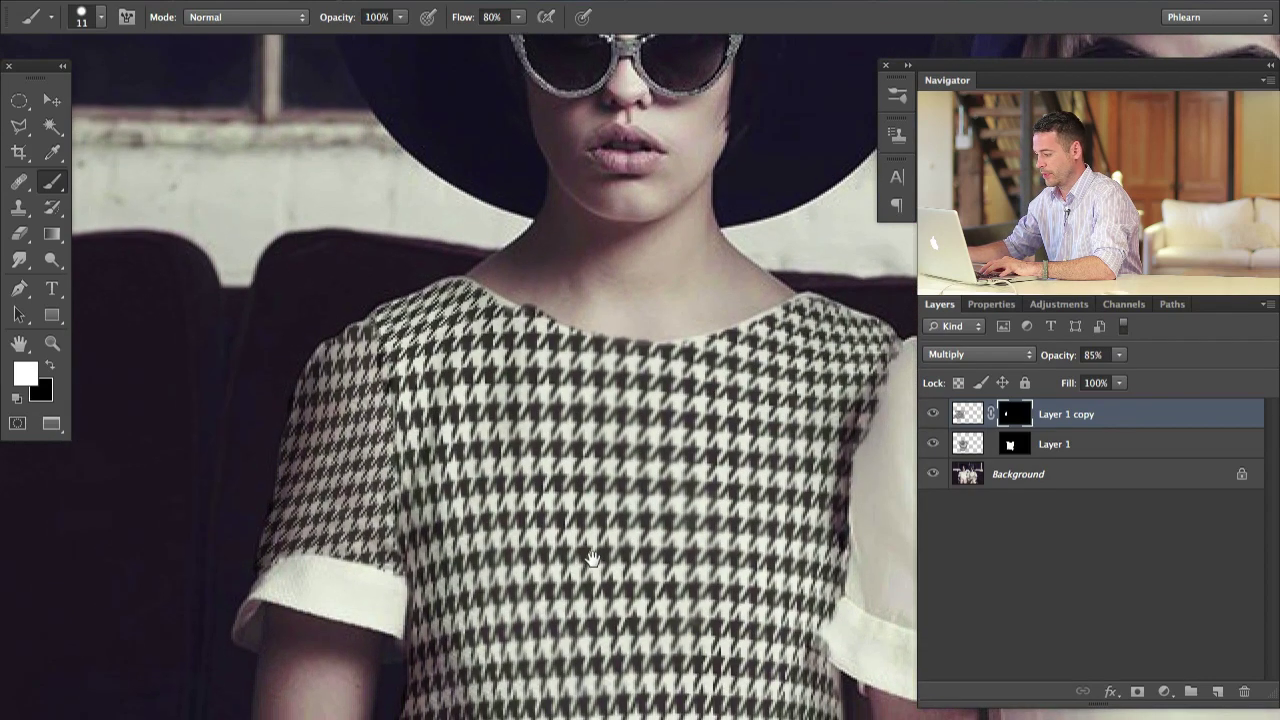
key(super+j)
key(x)
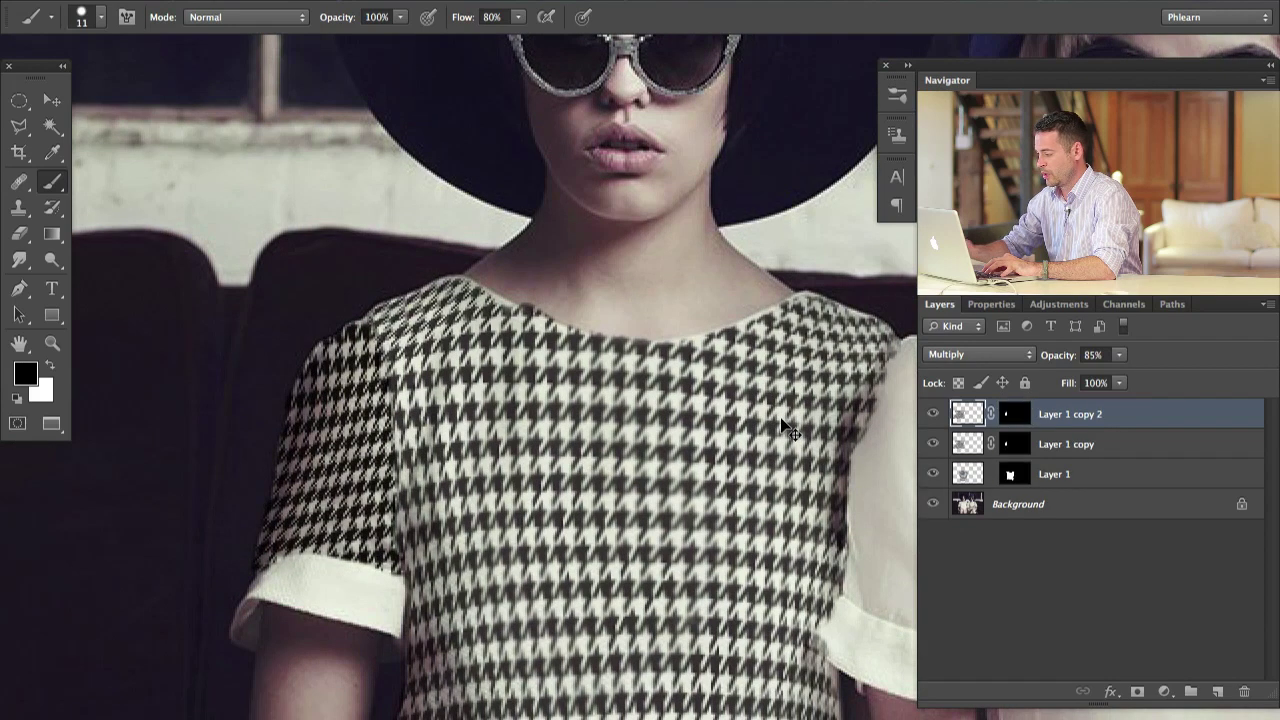
click(932, 414)
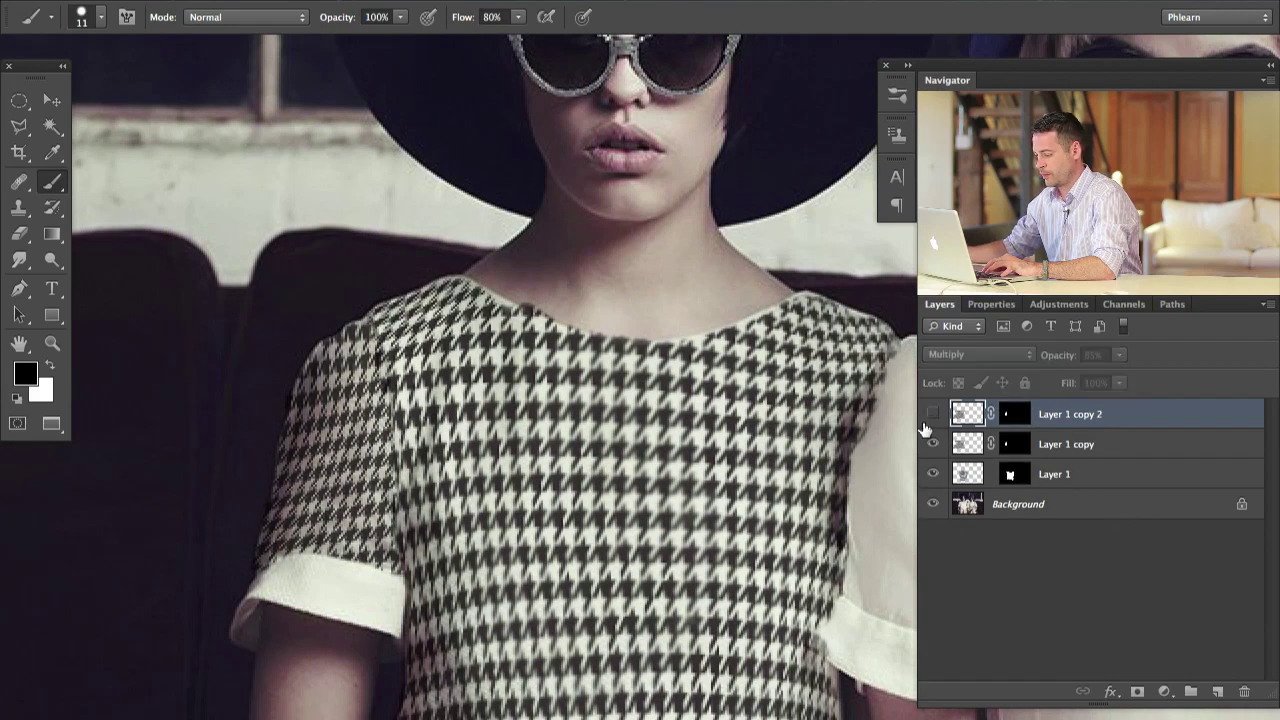
- Use Liquify on Layer 1 copy to bend the houndstooth rows around the sleeve, apply it, and compare before and after
drag(493, 569, 551, 531)
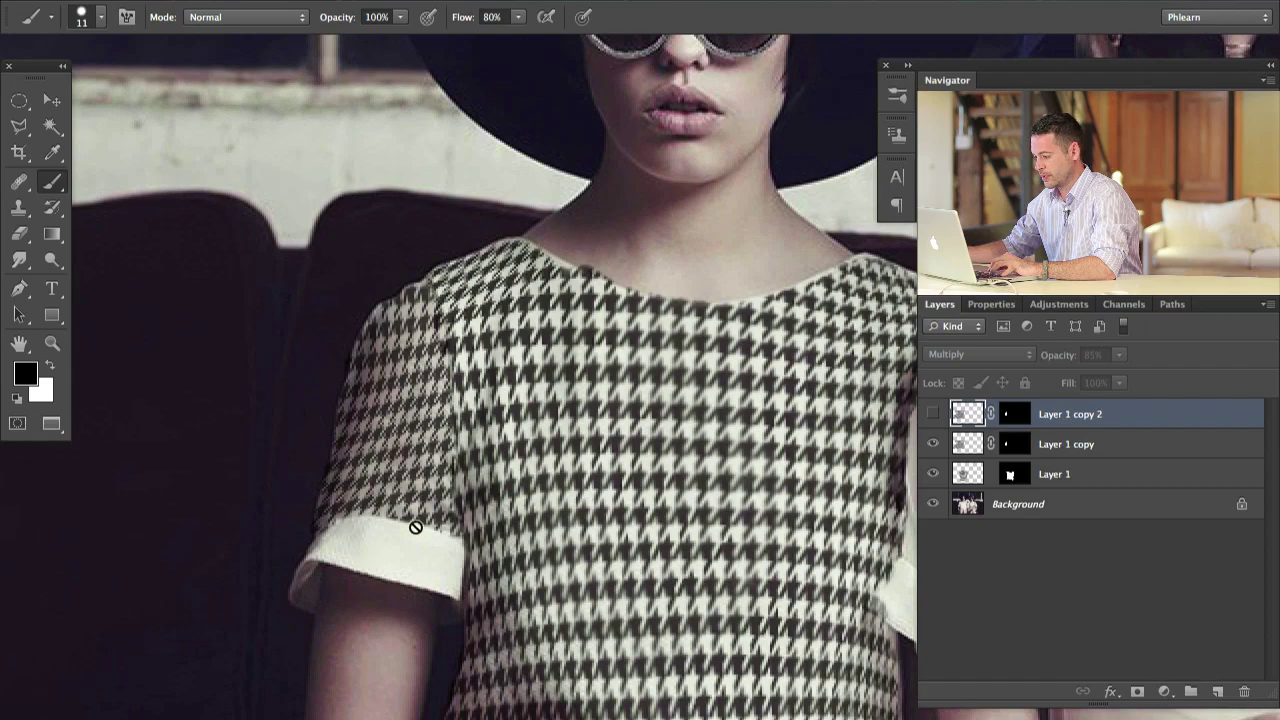
click(985, 449)
key(super+shift+x)
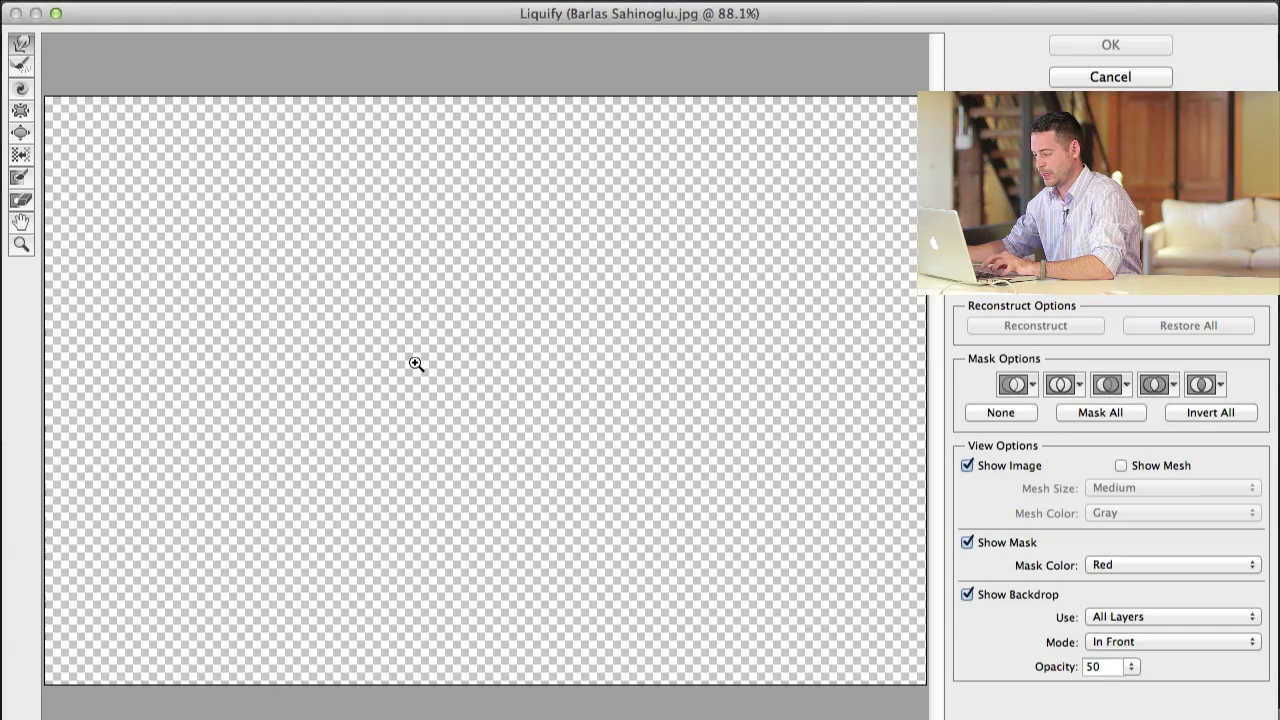
key(alt)
mouse_move(136, 398)
mouse_down()
mouse_move(156, 394)
mouse_move(156, 378)
mouse_move(95, 420)
mouse_move(115, 462)
mouse_up()
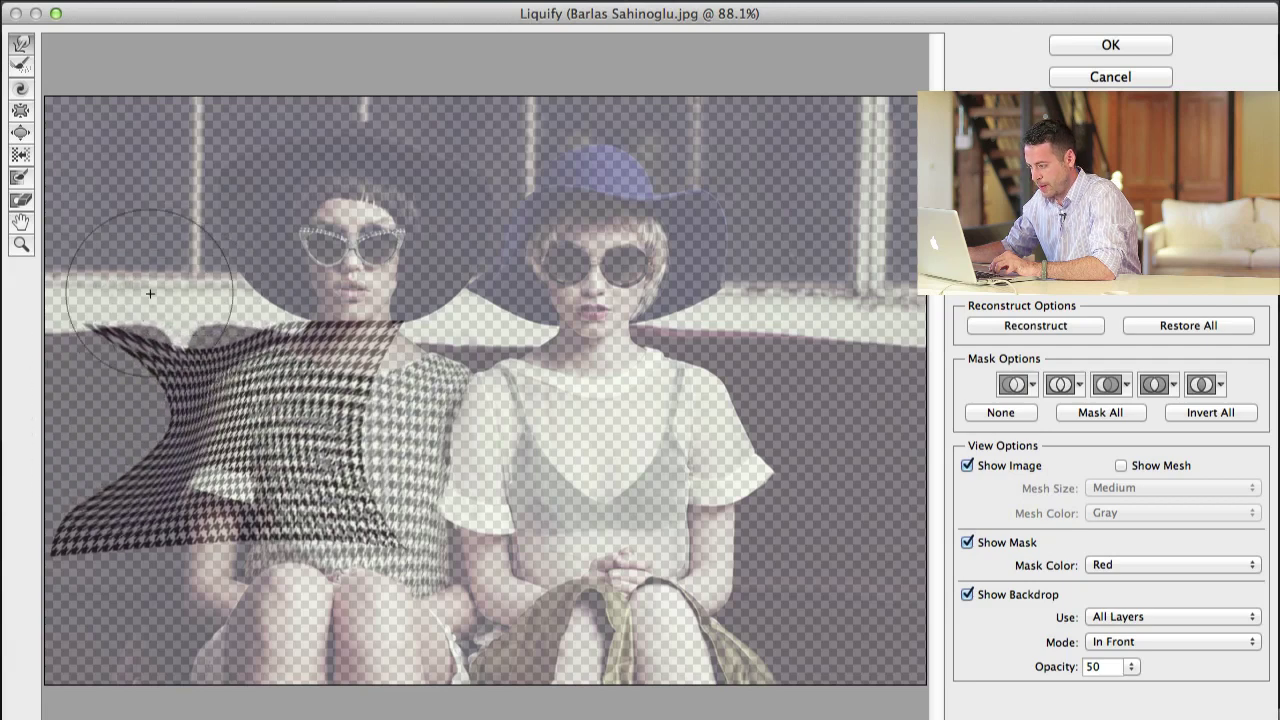
mouse_move(136, 311)
mouse_down()
mouse_move(142, 349)
mouse_move(127, 330)
mouse_move(160, 356)
mouse_move(129, 392)
mouse_up()
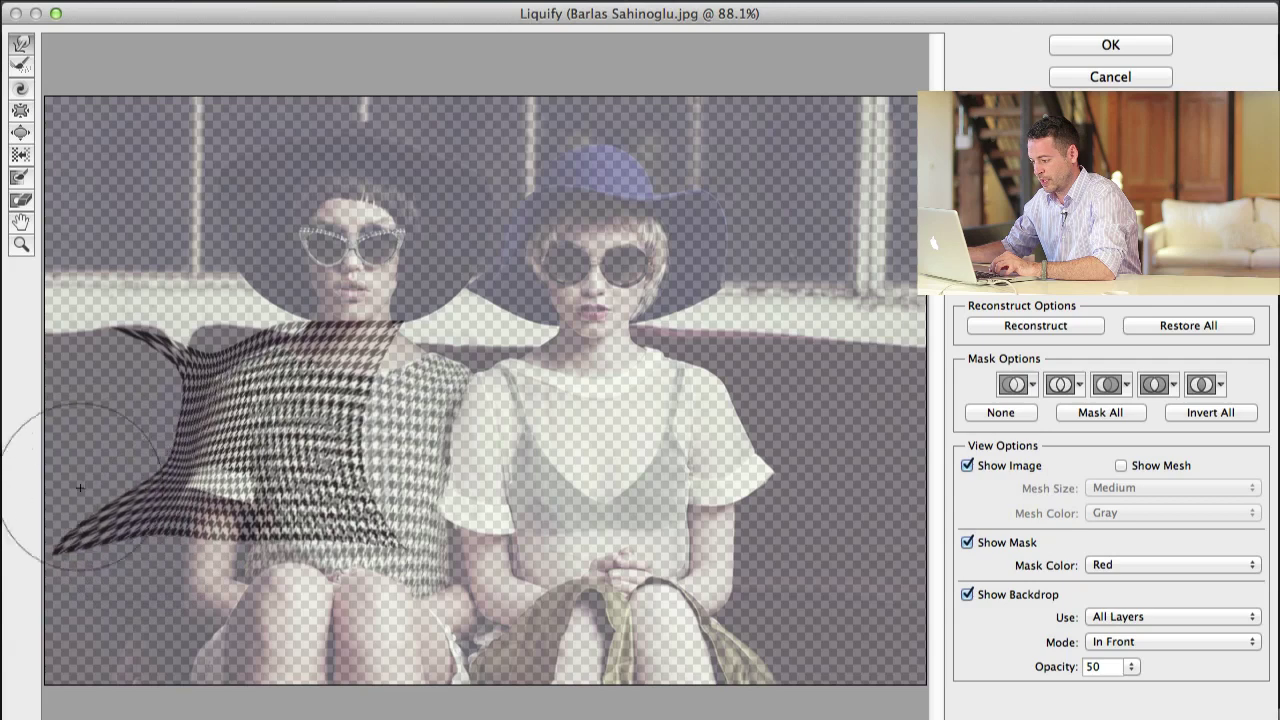
drag(80, 489, 195, 479)
mouse_move(349, 451)
mouse_down()
mouse_move(315, 455)
mouse_move(339, 425)
mouse_move(335, 390)
mouse_up()
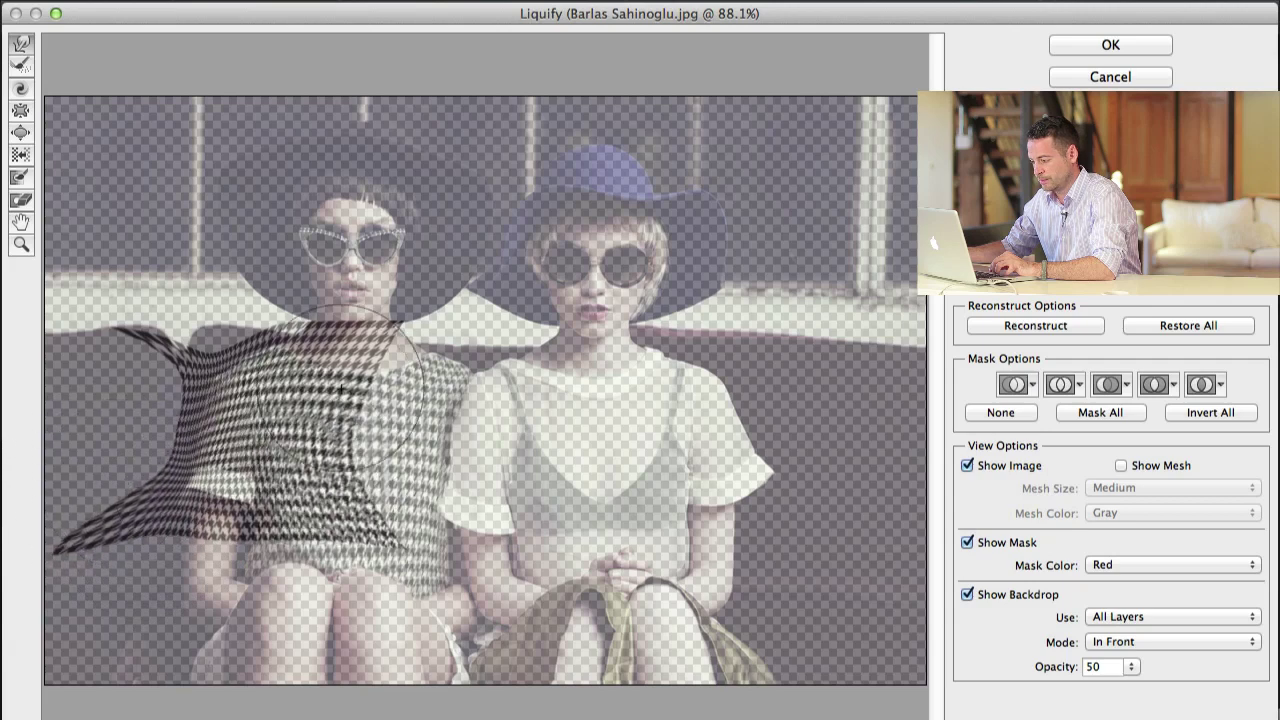
drag(365, 339, 330, 326)
mouse_move(339, 450)
mouse_down()
mouse_move(322, 503)
mouse_move(300, 505)
mouse_move(312, 502)
mouse_up()
click(1105, 45)
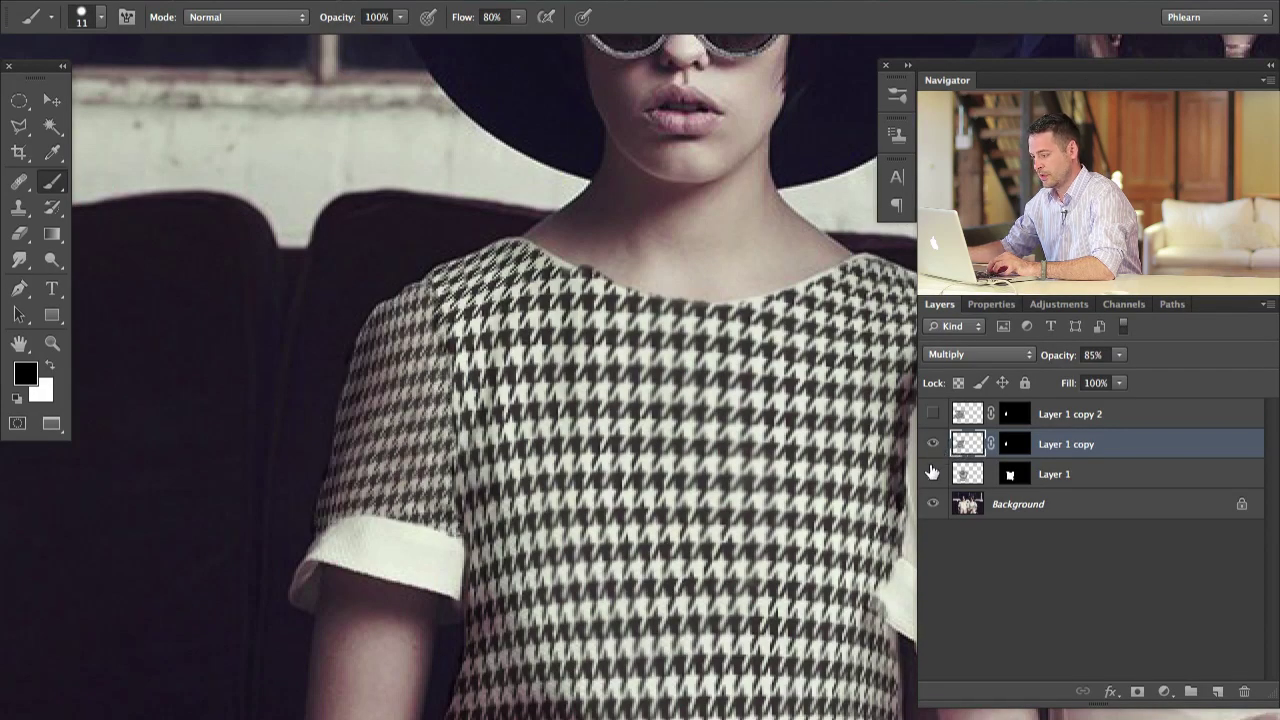
key(super+z)
key(super+z)
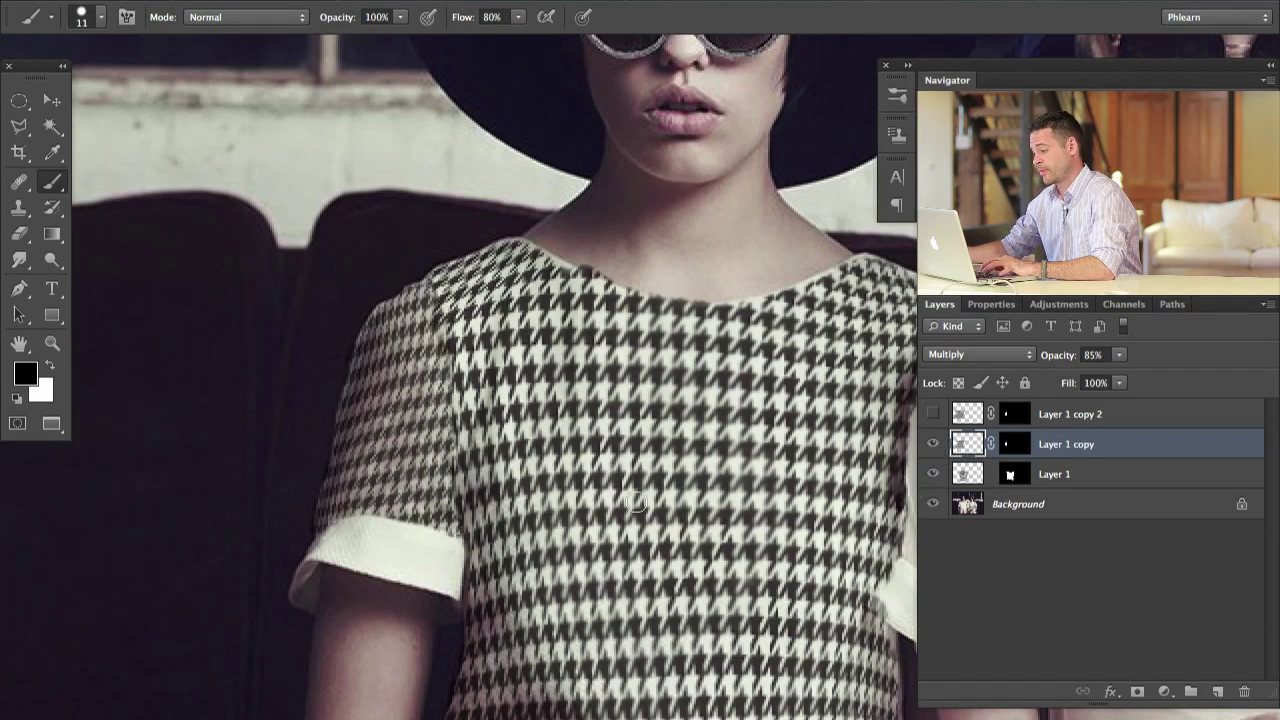
- Show and select Layer 1 copy 2, and disable its layer mask
drag(292, 463, 208, 470)
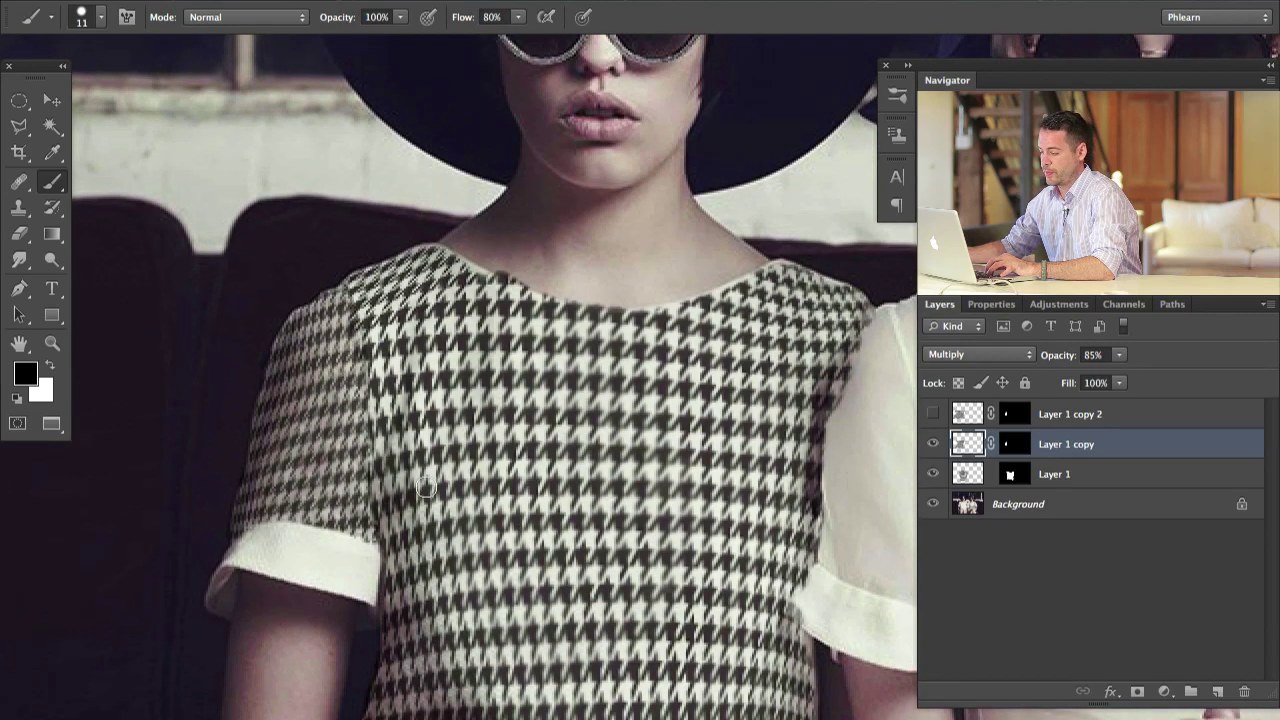
click(934, 415)
click(966, 416)
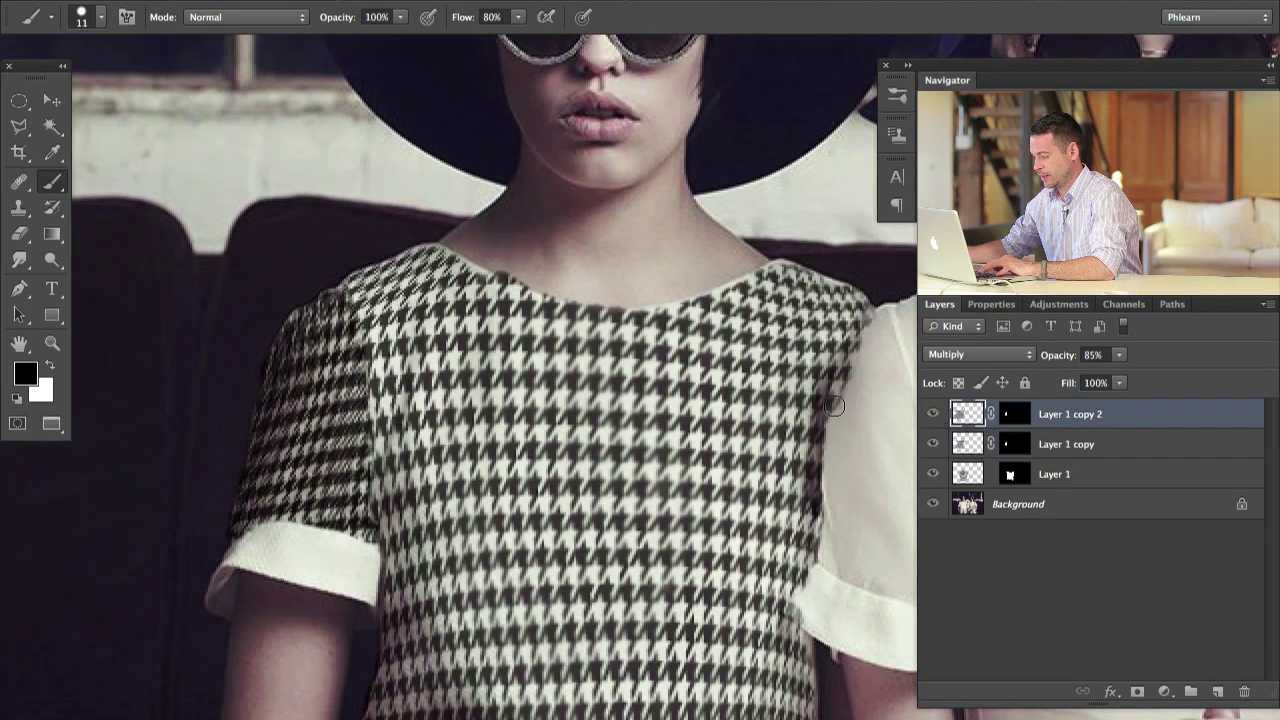
shift+click(1012, 415)
- Move Layer 1 copy 2 up and right, and rotate it slightly clockwise to match the slant of the sleeve's cuff
key(v)
drag(487, 560, 585, 524)
key(super+t)
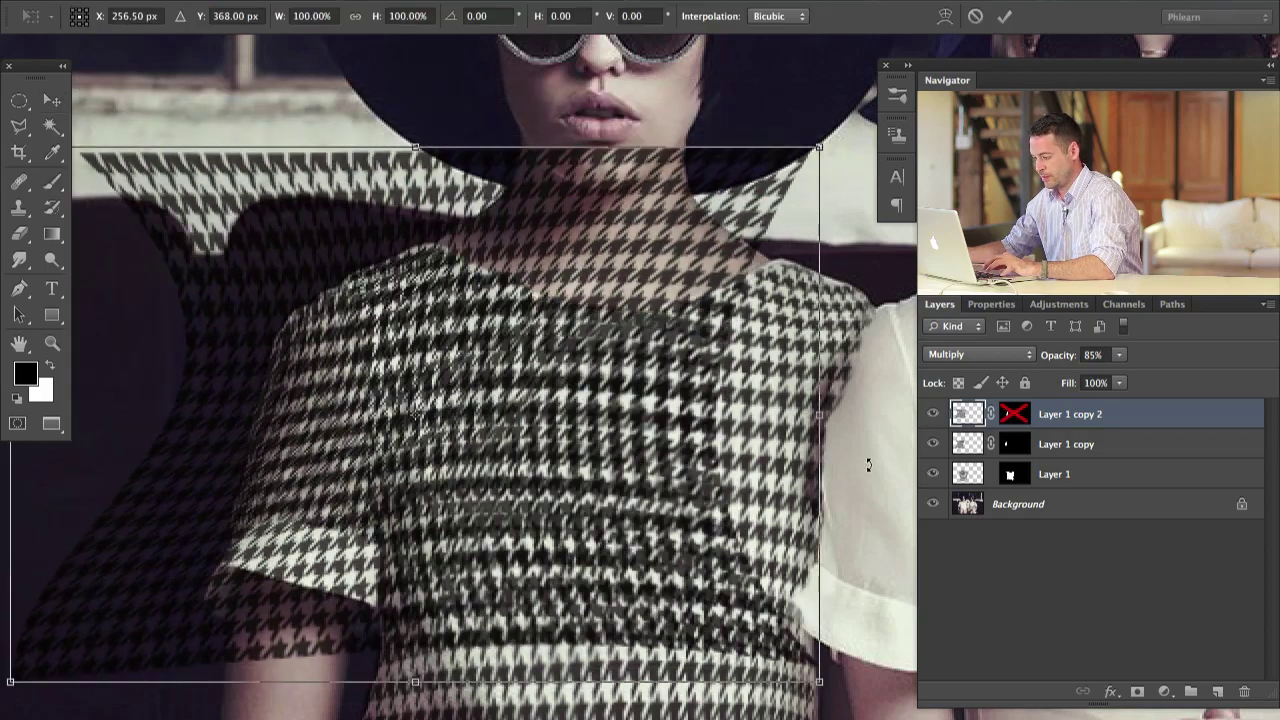
drag(866, 463, 826, 523)
key(Return)
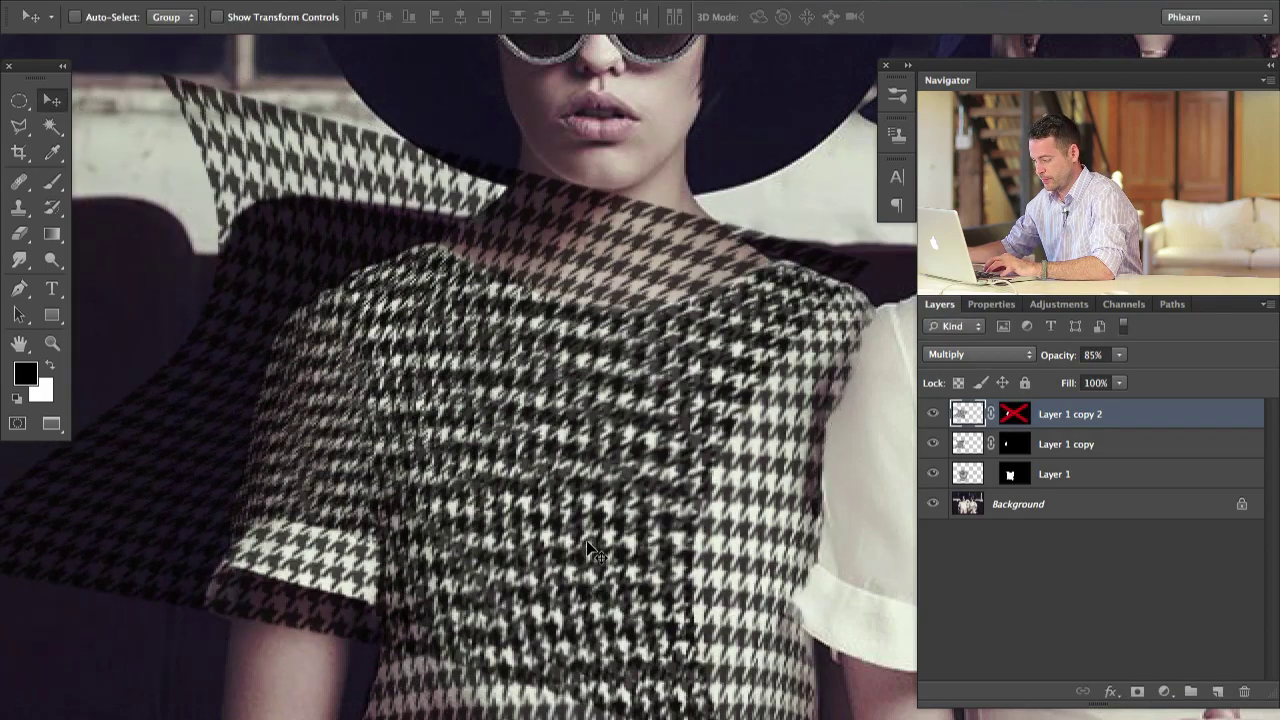
- Re-enable the layer mask of Layer 1 copy 2 and fill it with black to hide the pattern
shift+click(1014, 414)
key(x)
shift+click(1014, 414)
shift+click(1014, 414)
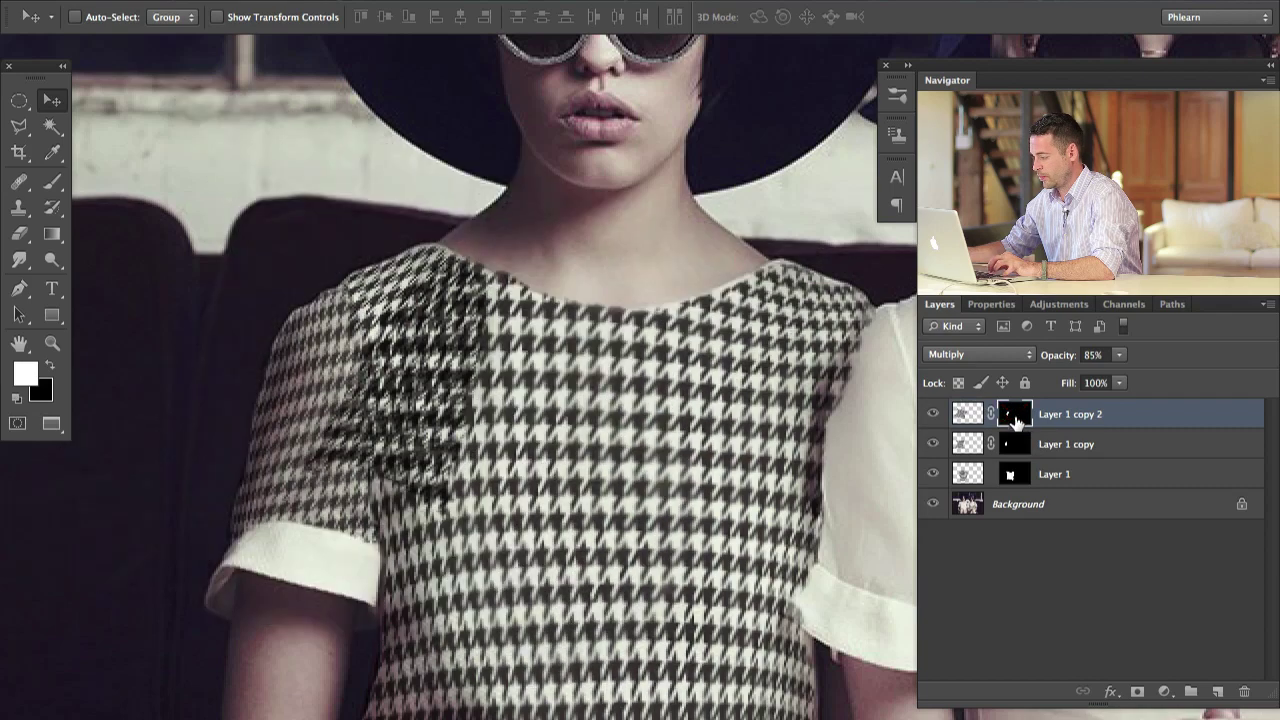
key(ctrl+BackSpace)
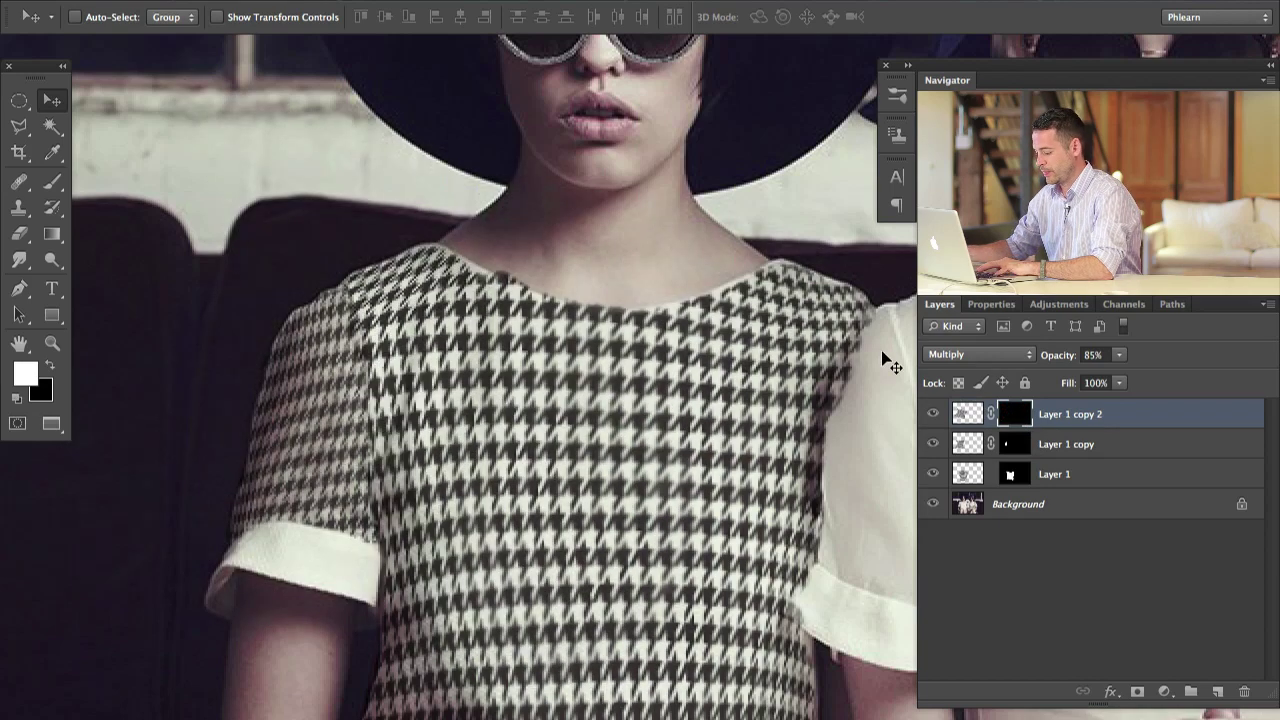
- Paint white on the Layer 1 copy 2 mask over the sleeve's cuff to reveal the houndstooth there
key(b)
drag(348, 550, 325, 557)
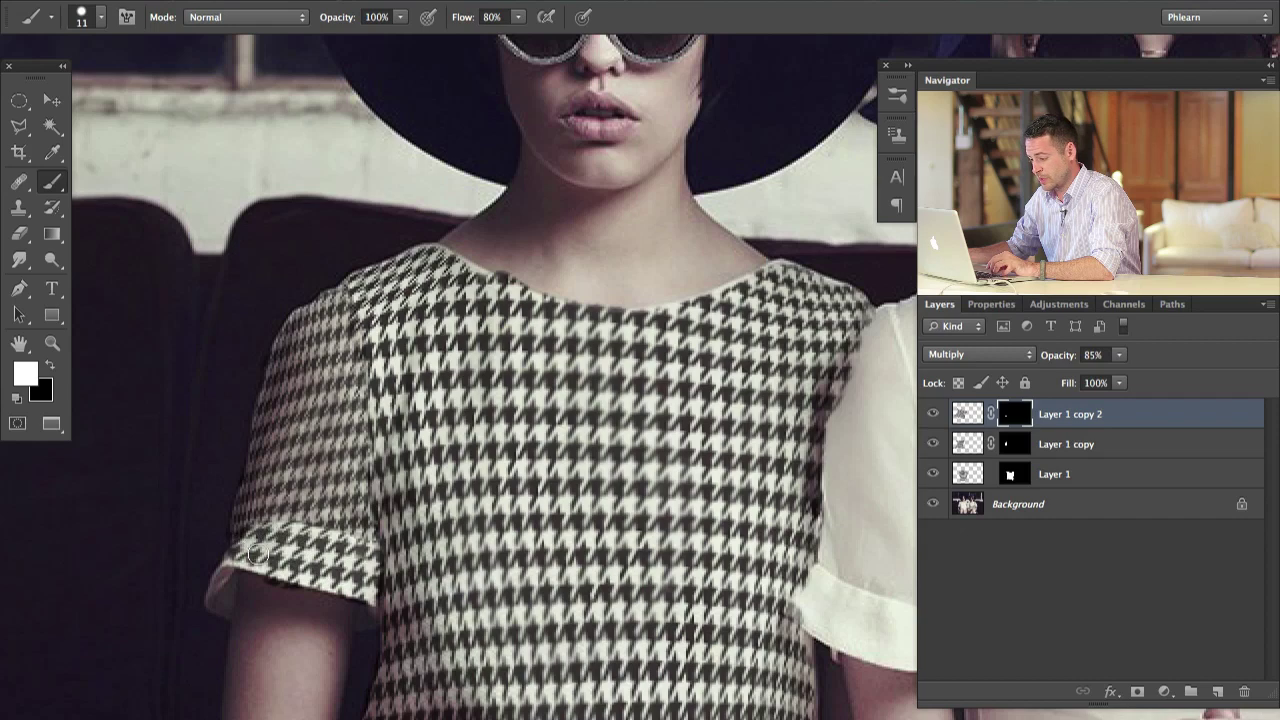
drag(257, 553, 237, 567)
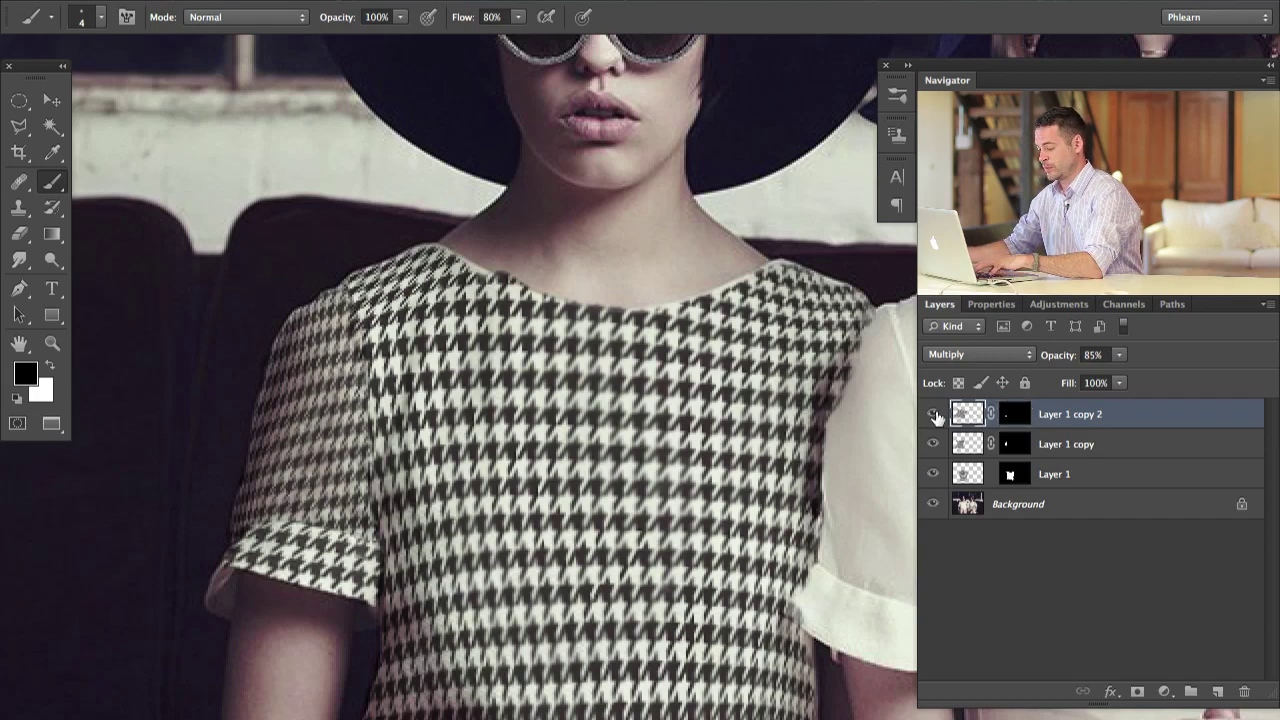
key(ctrl+t)
drag(413, 422, 358, 490)
drag(838, 86, 714, 267)
key(Return)
key(b)
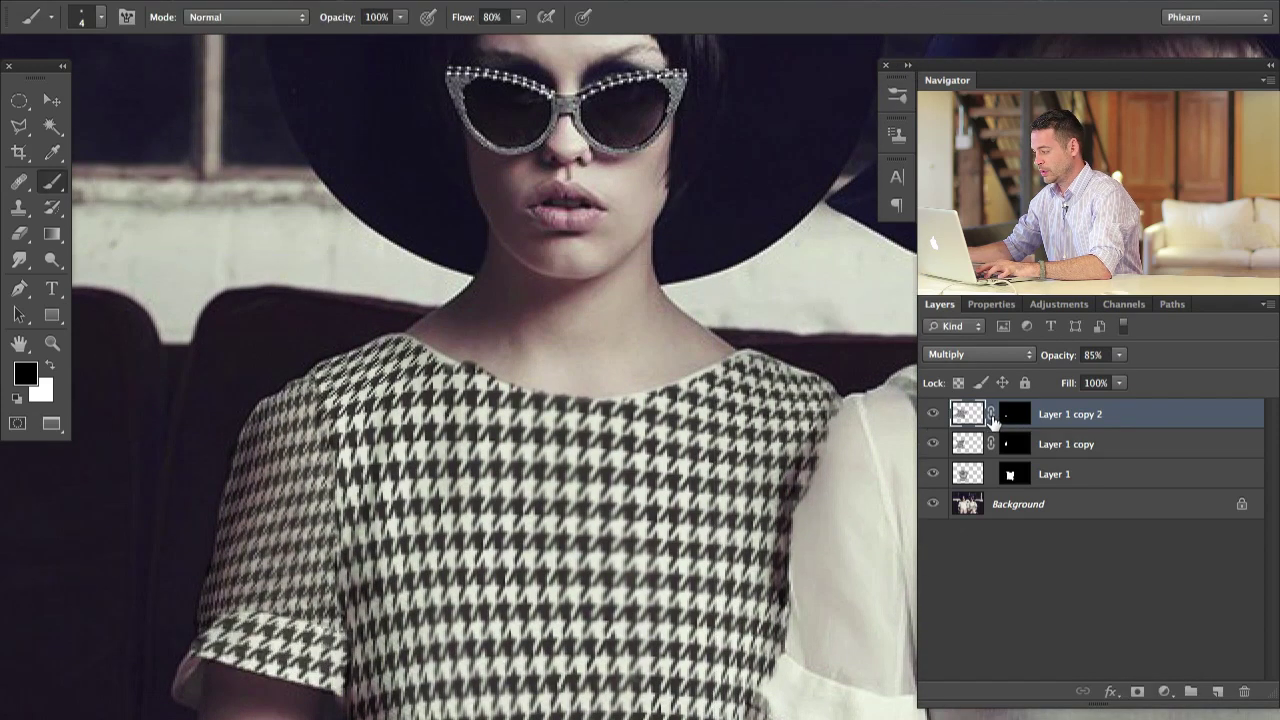
- With the mask unlinked, scale the Layer 1 copy 2 pattern to about 67.5% and position it over the sleeve's cuff
key(ctrl+t)
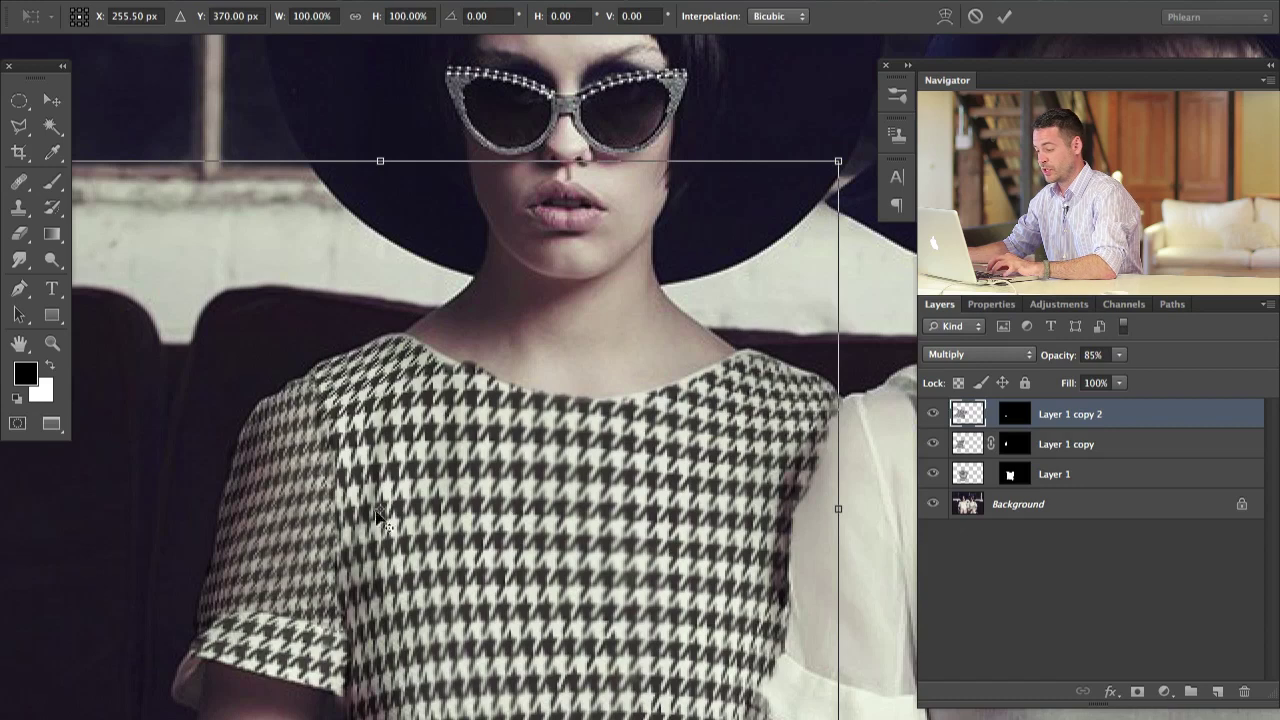
drag(378, 515, 332, 584)
drag(835, 170, 672, 340)
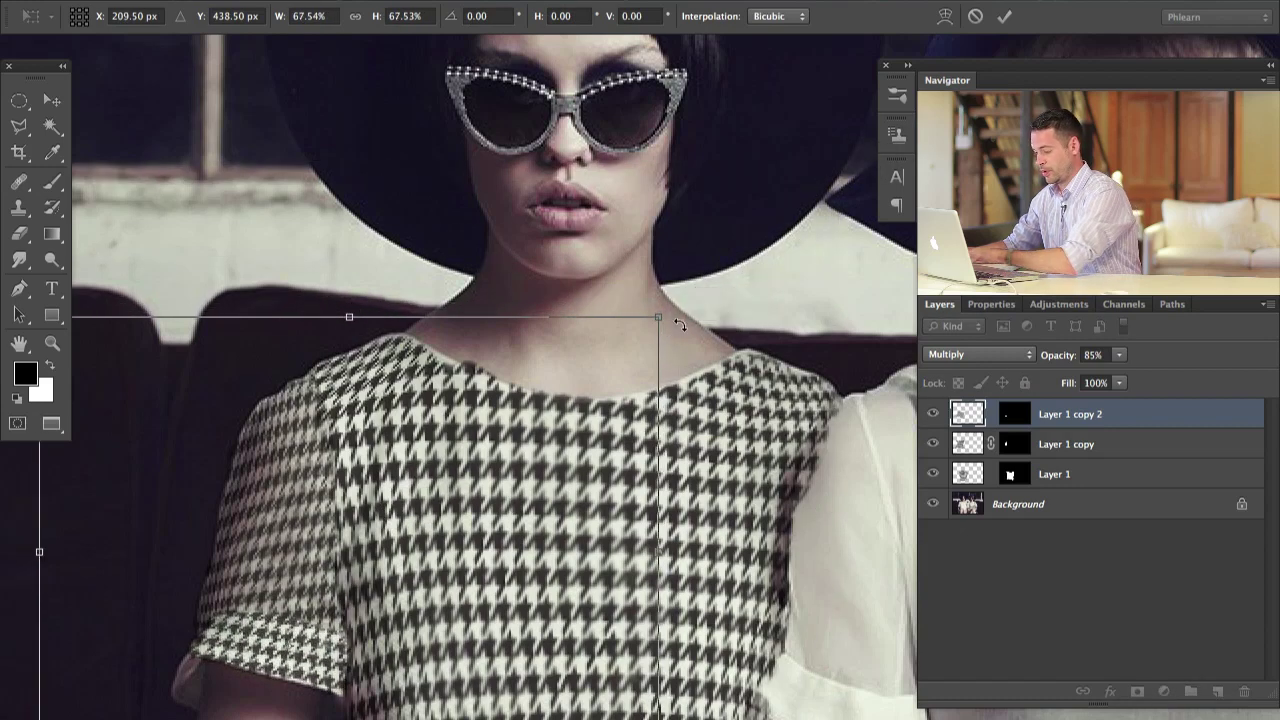
key(Return)
key(b)
- Use Liquify on Layer 1 copy 2 with a smaller brush to push the pattern inward from both sides around the cuff, and apply it
drag(505, 600, 550, 456)
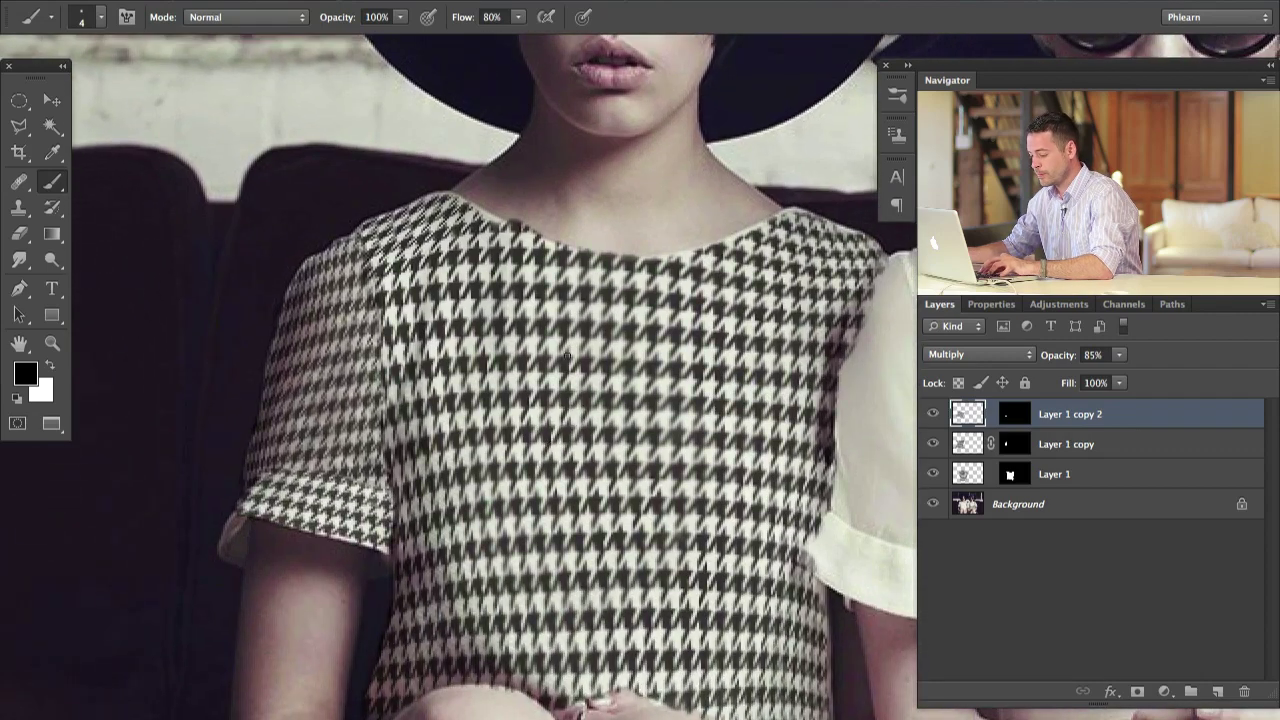
key(shift+super+x)
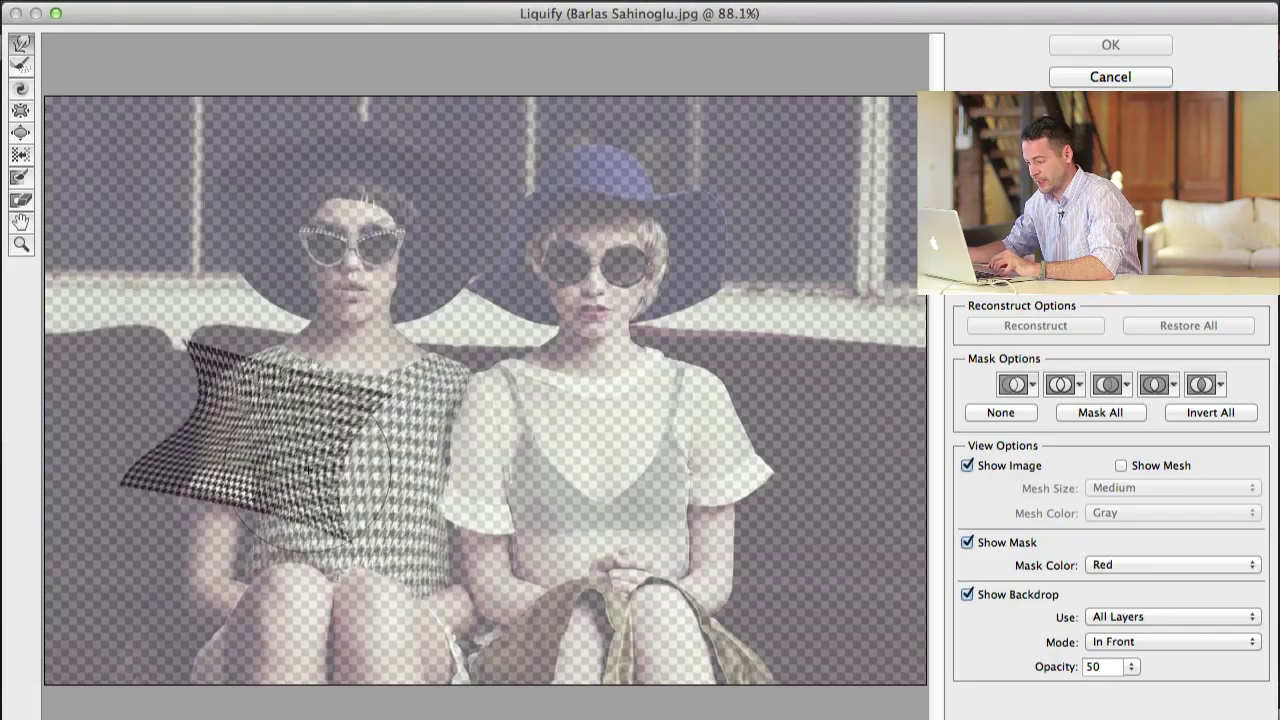
key(bracketleft)
key(bracketleft)
key(bracketleft)
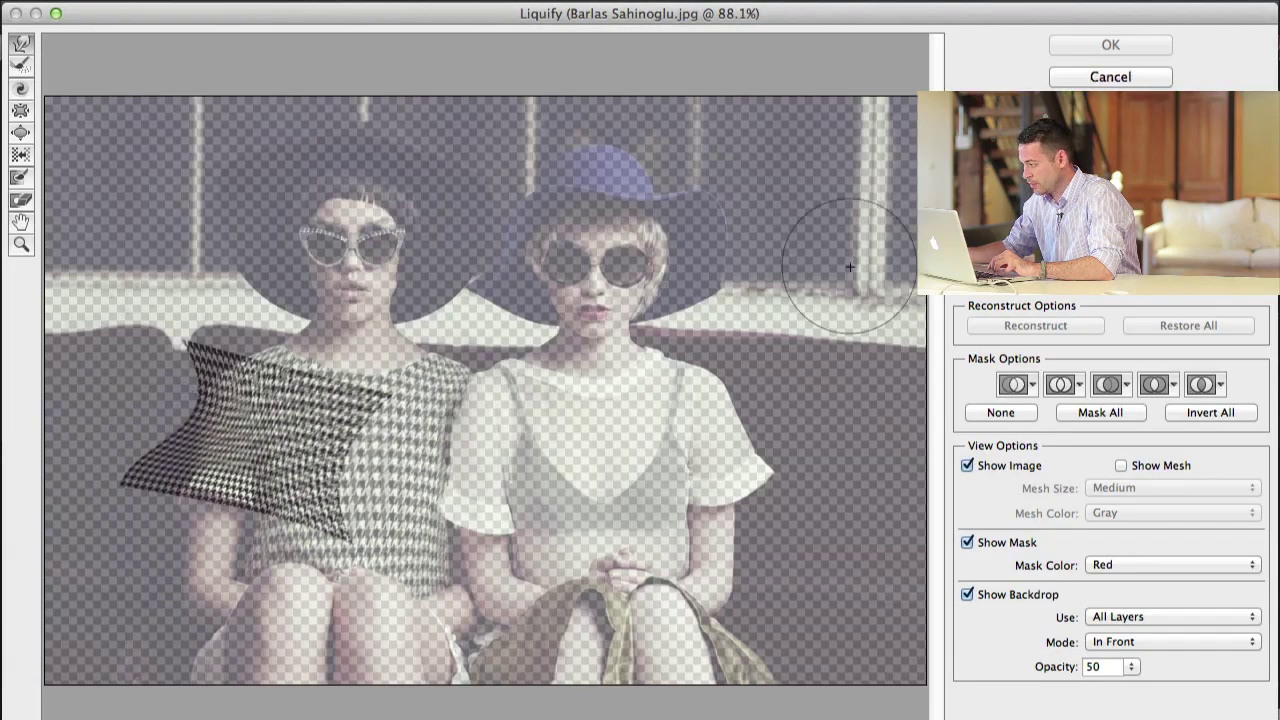
mouse_move(150, 449)
mouse_down()
mouse_move(178, 458)
mouse_move(167, 462)
mouse_up()
drag(323, 496, 300, 502)
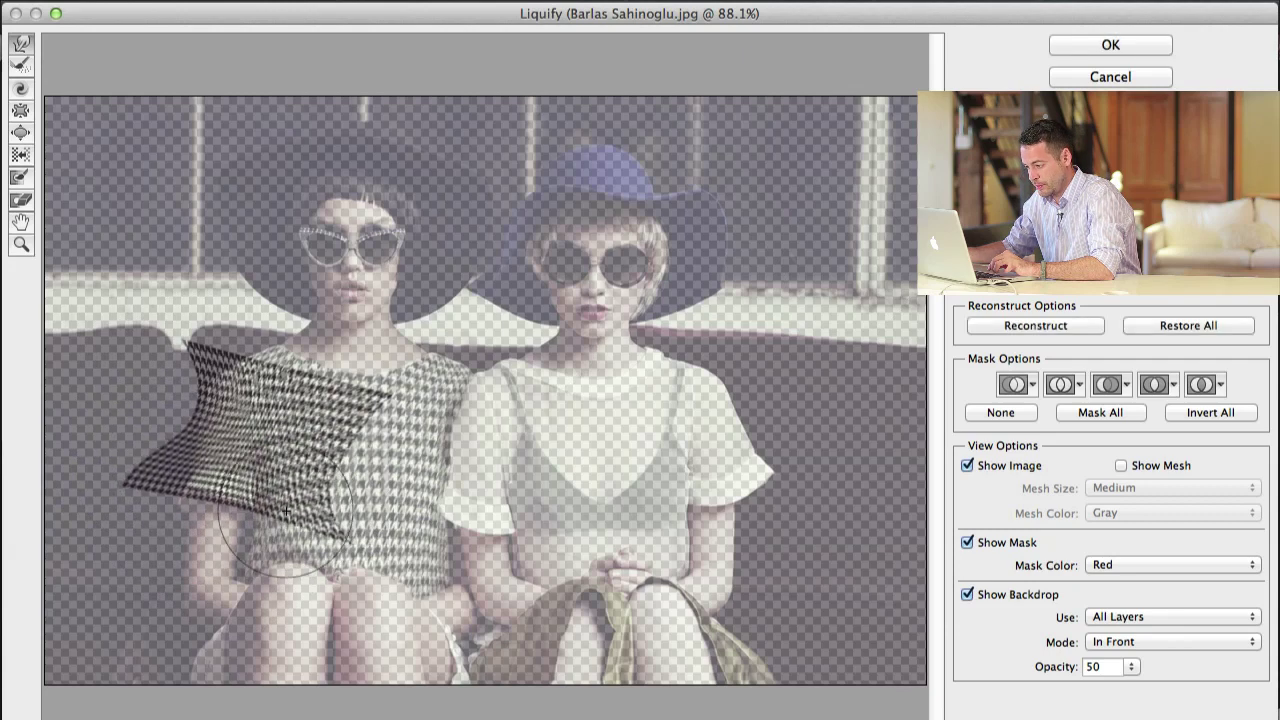
click(1110, 44)
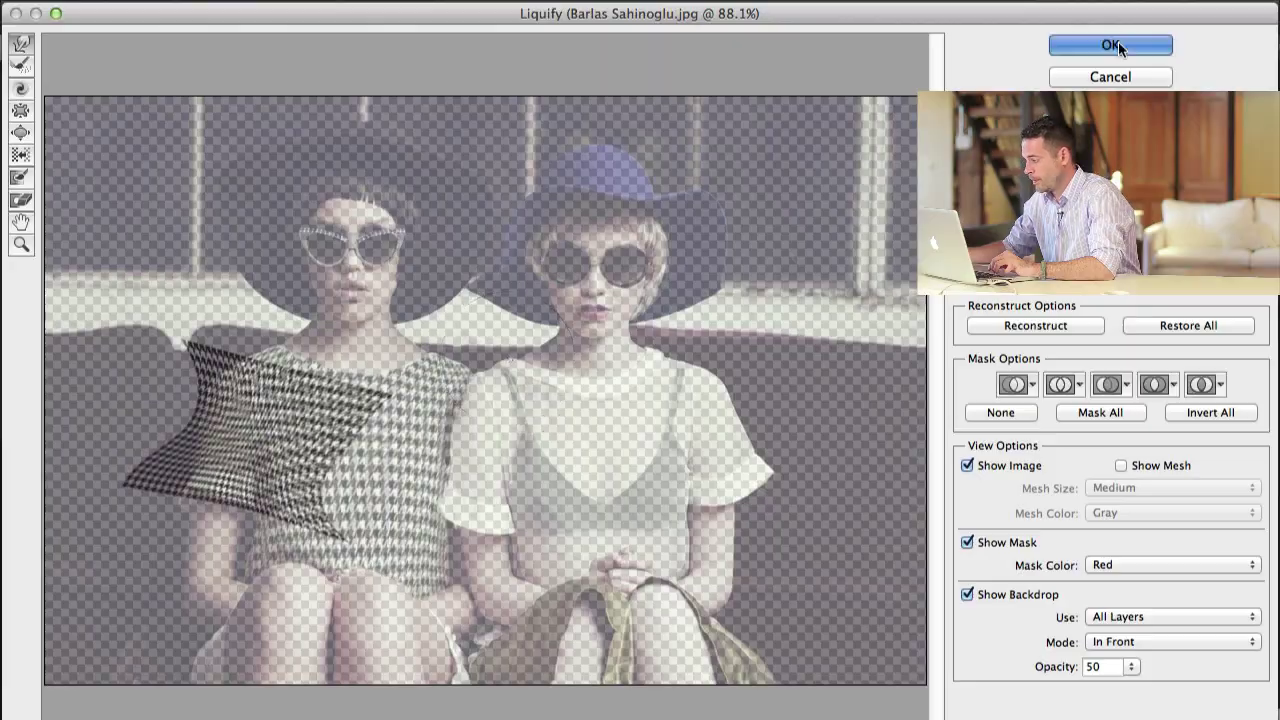
- Rotate the Layer 1 copy 2 pattern slightly counter-clockwise so its rows follow the cuff
key(super+0)
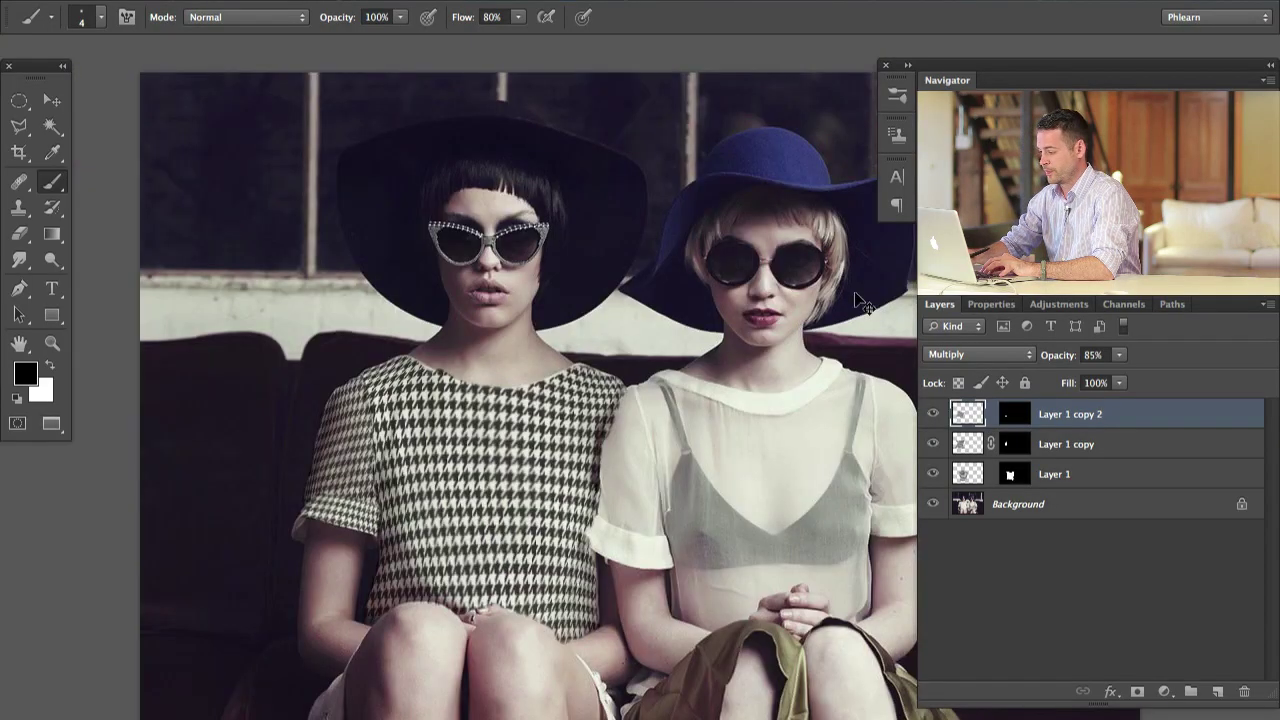
key(super+plus)
key(super+plus)
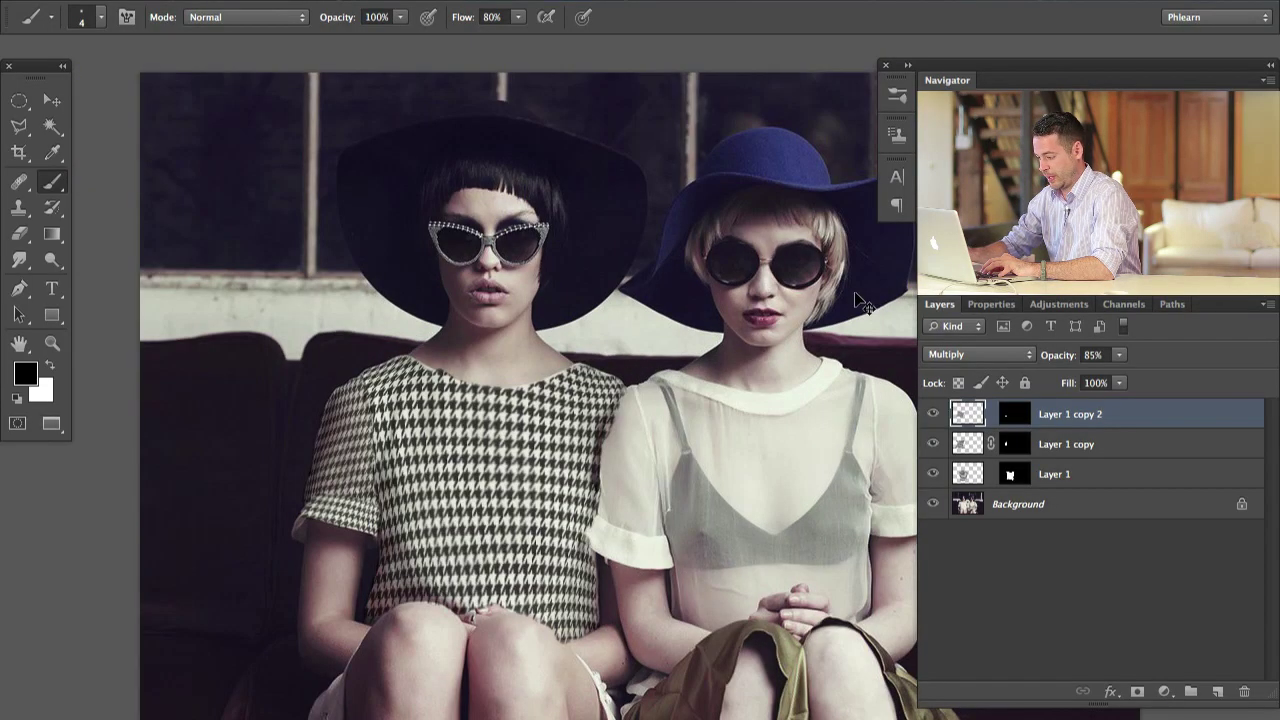
drag(589, 526, 578, 485)
key(super+t)
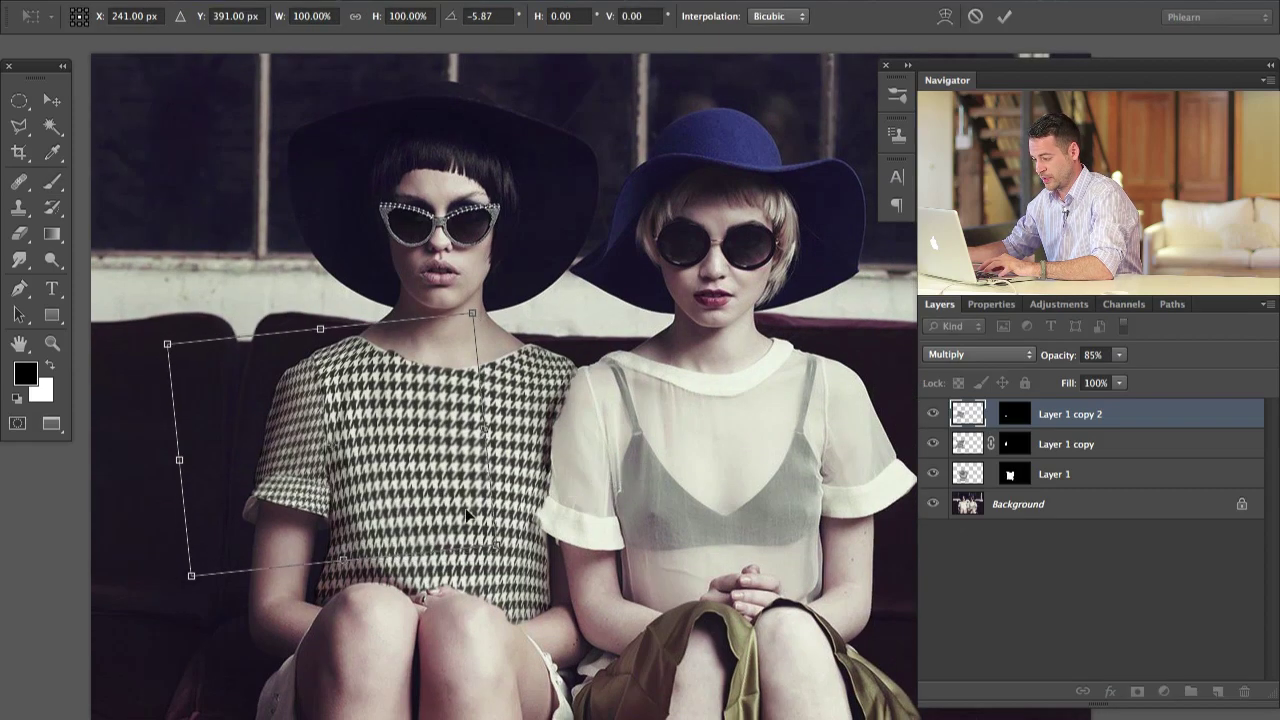
key(Return)
key(b)
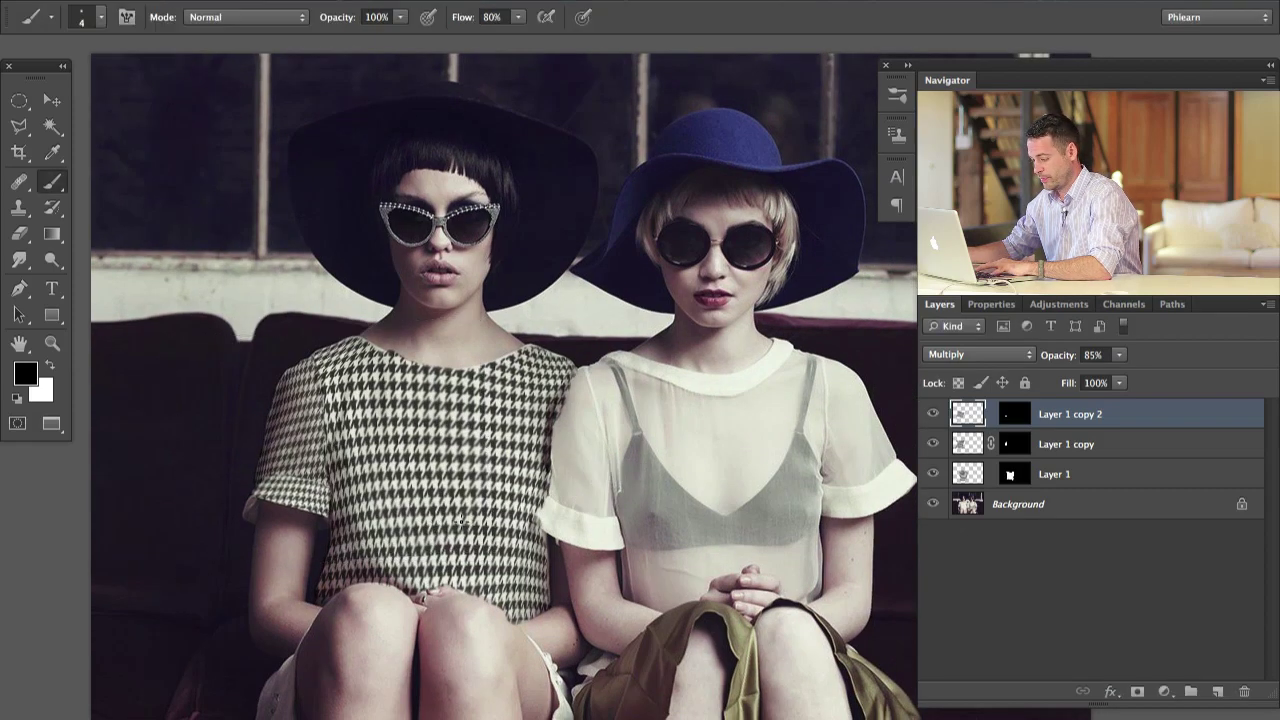
key(v)
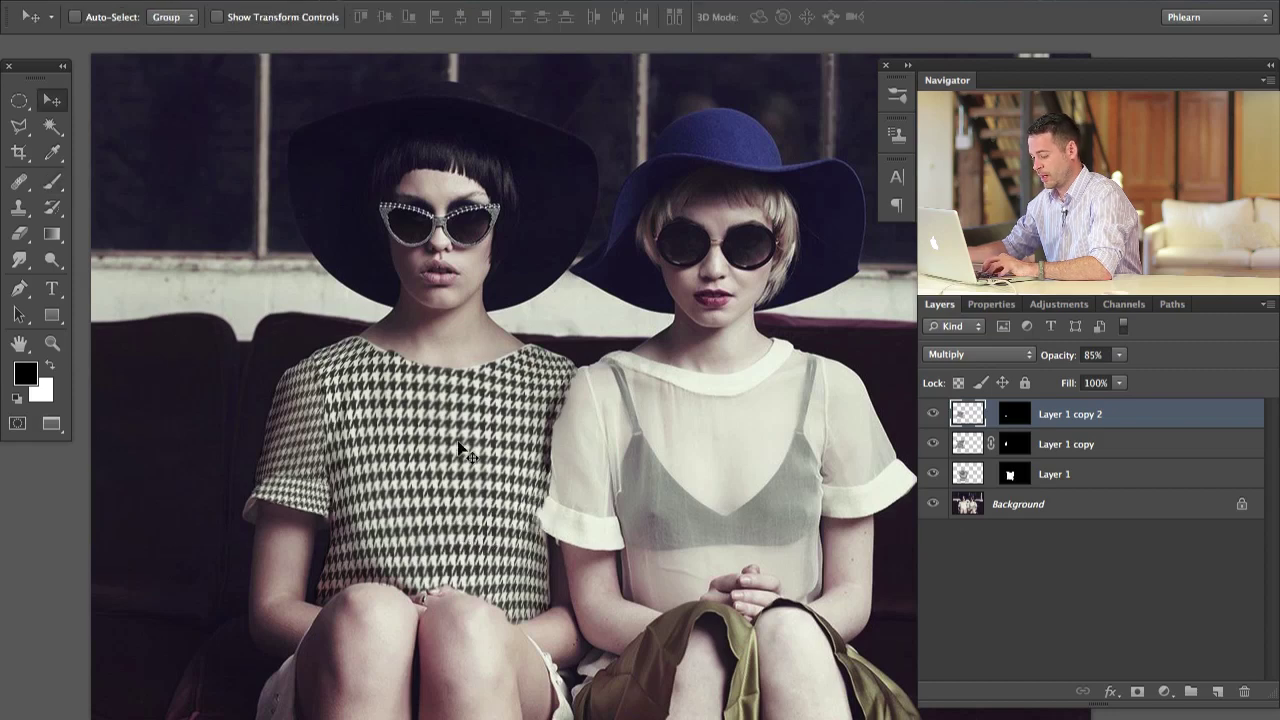
key(super+t)
drag(654, 500, 648, 461)
key(Escape)
- Liquify Layer 1 copy 2 again to curve the rows at both ends of the cuff, apply it, and compare the top with and without pattern
key(ctrl+shift+x)
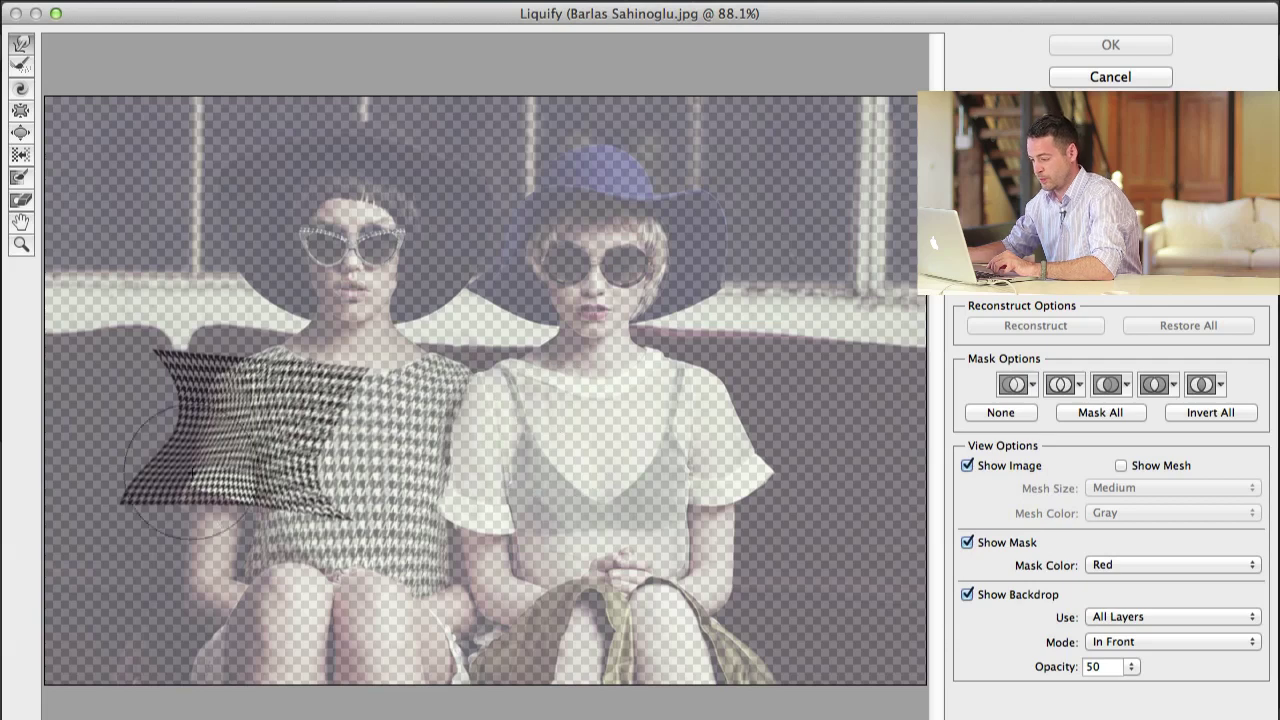
drag(119, 457, 145, 449)
mouse_move(337, 489)
mouse_down()
mouse_move(299, 489)
mouse_move(302, 514)
mouse_up()
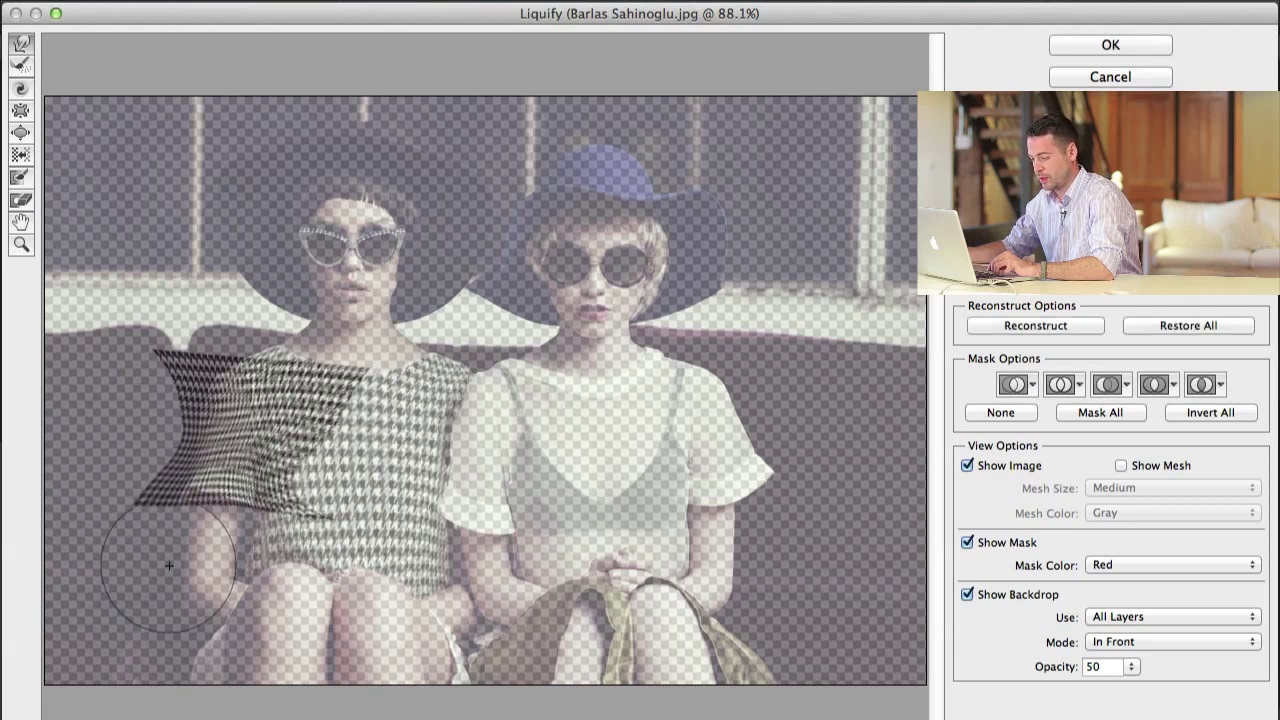
click(1115, 46)
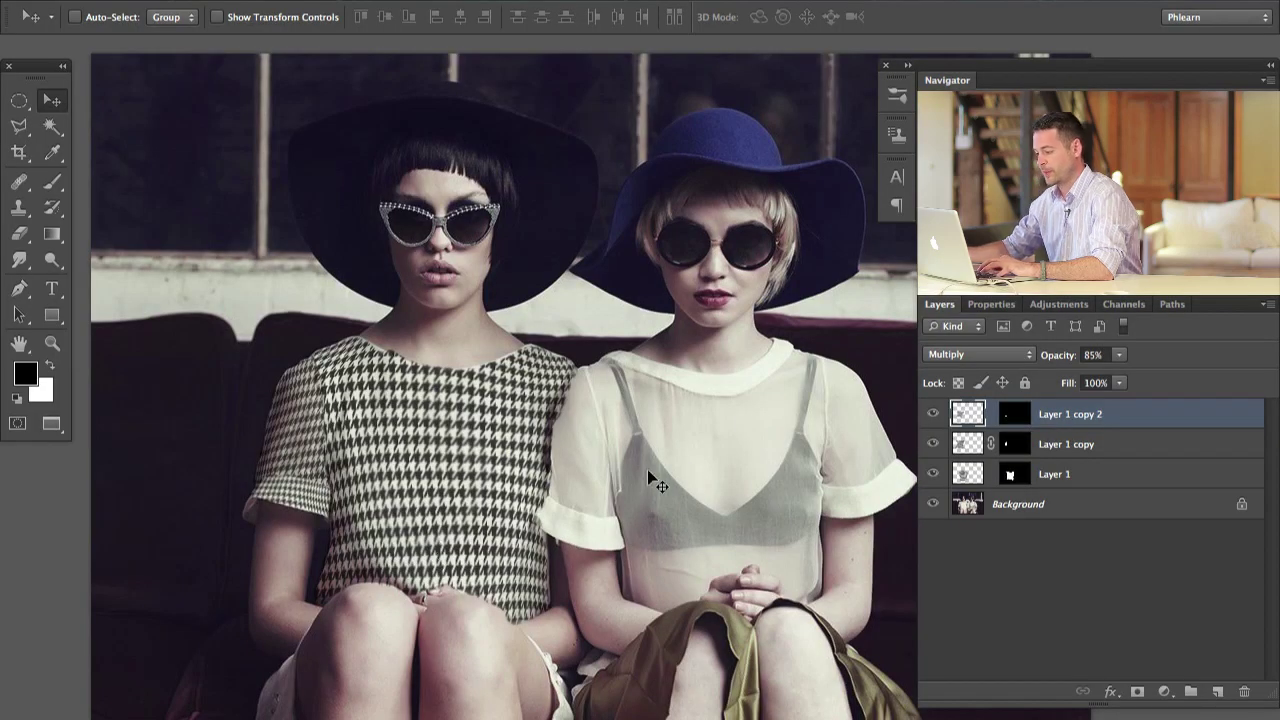
drag(554, 519, 540, 508)
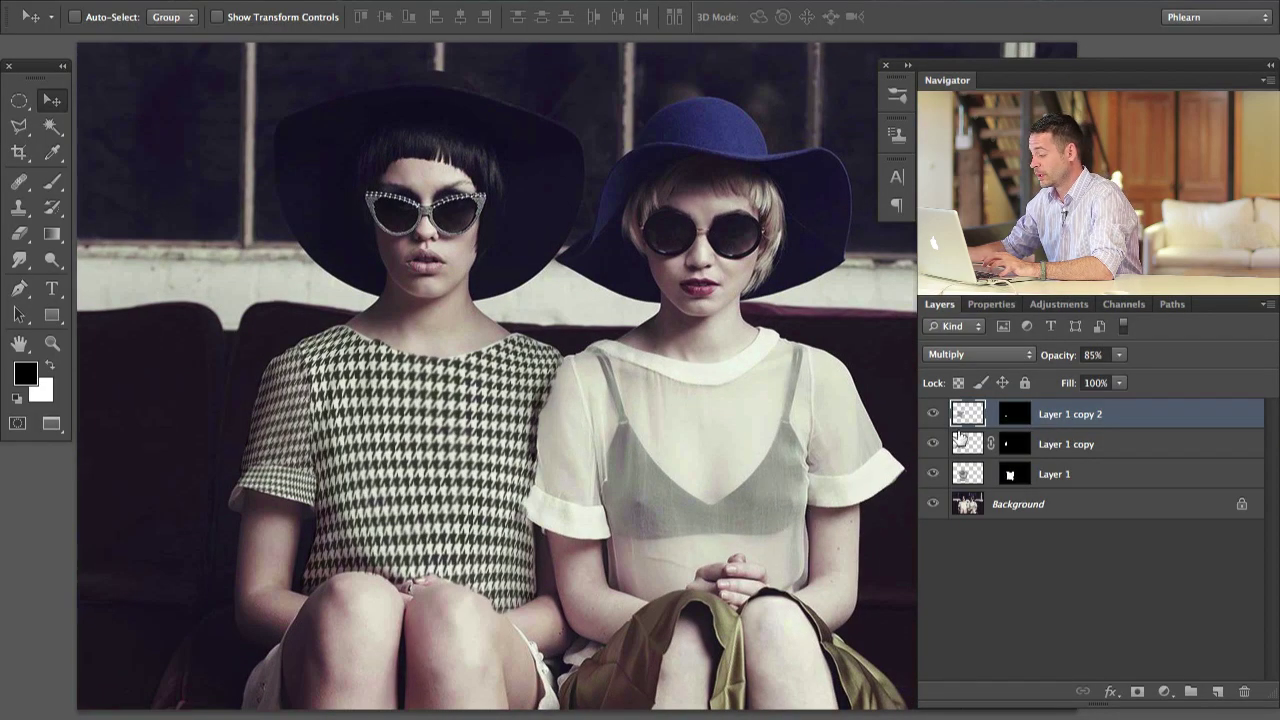
mouse_move(930, 422)
mouse_down()
mouse_move(930, 474)
mouse_move(934, 416)
mouse_up()
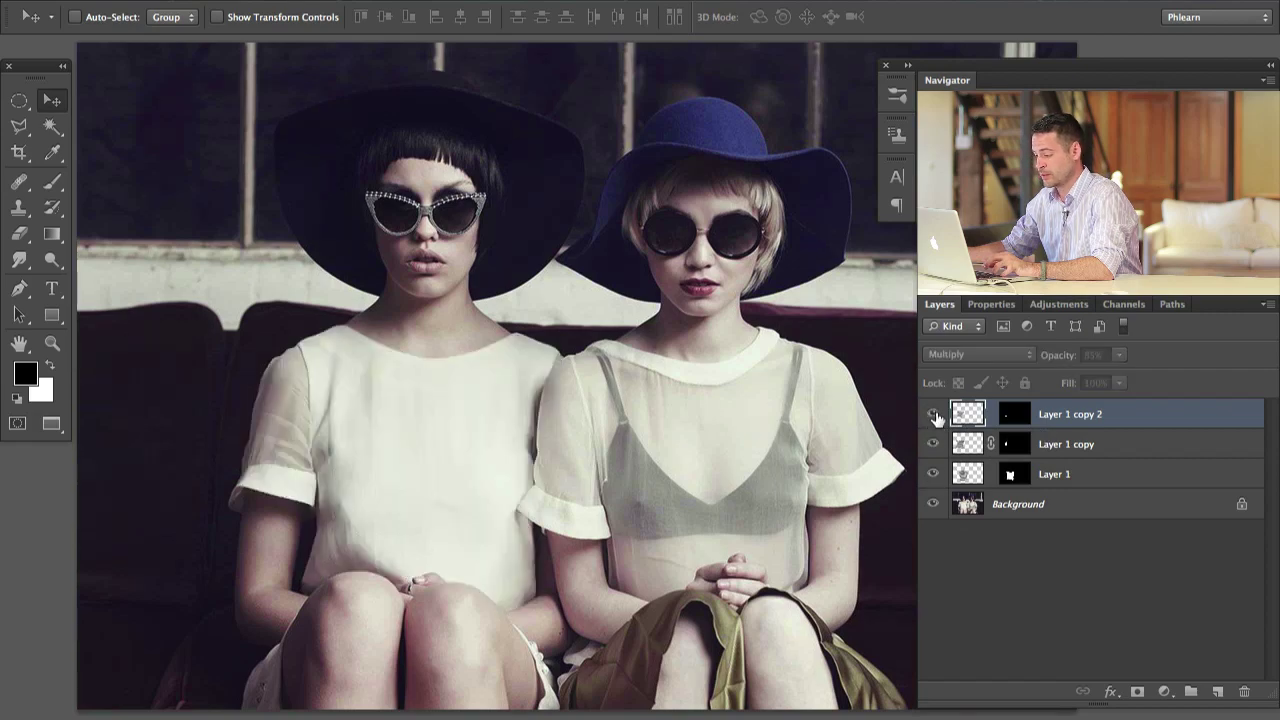
- Paint black on the Layer 1 mask along the neckline with a 21 px brush to leave a plain white collar trim
scroll(586, 414, up, 2)
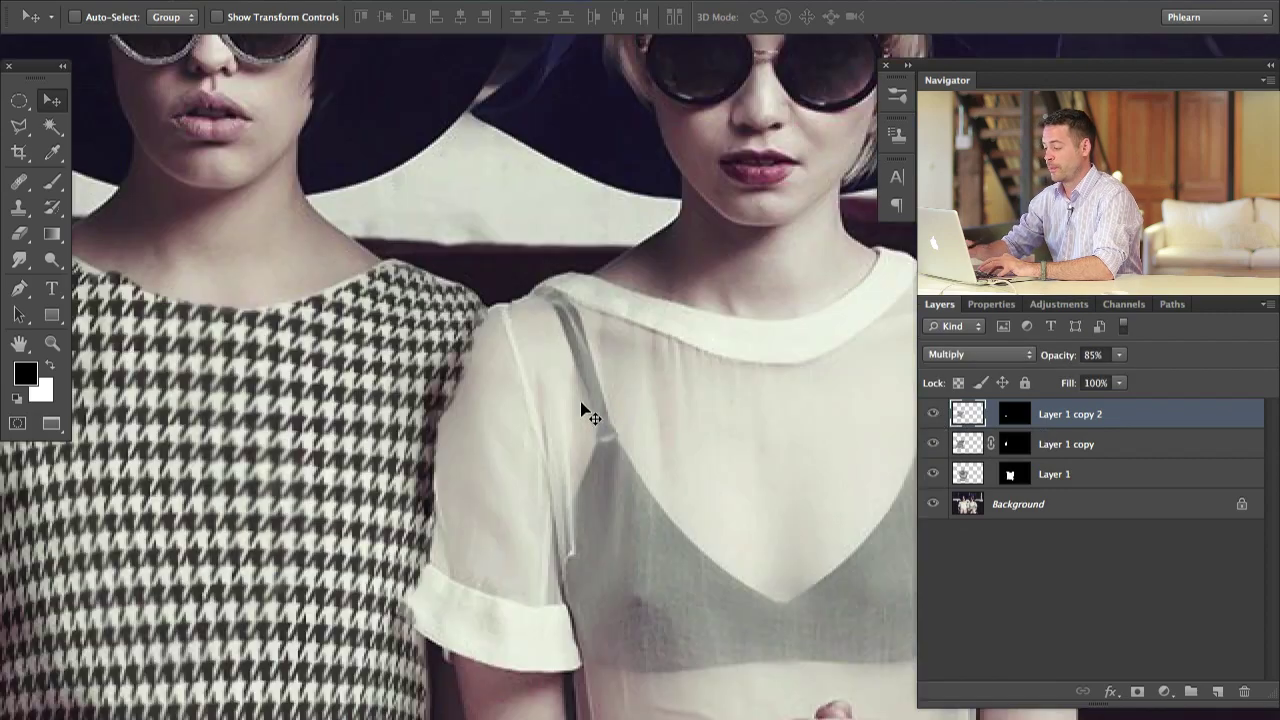
scroll(586, 414, left, 6)
scroll(586, 414, down, 3)
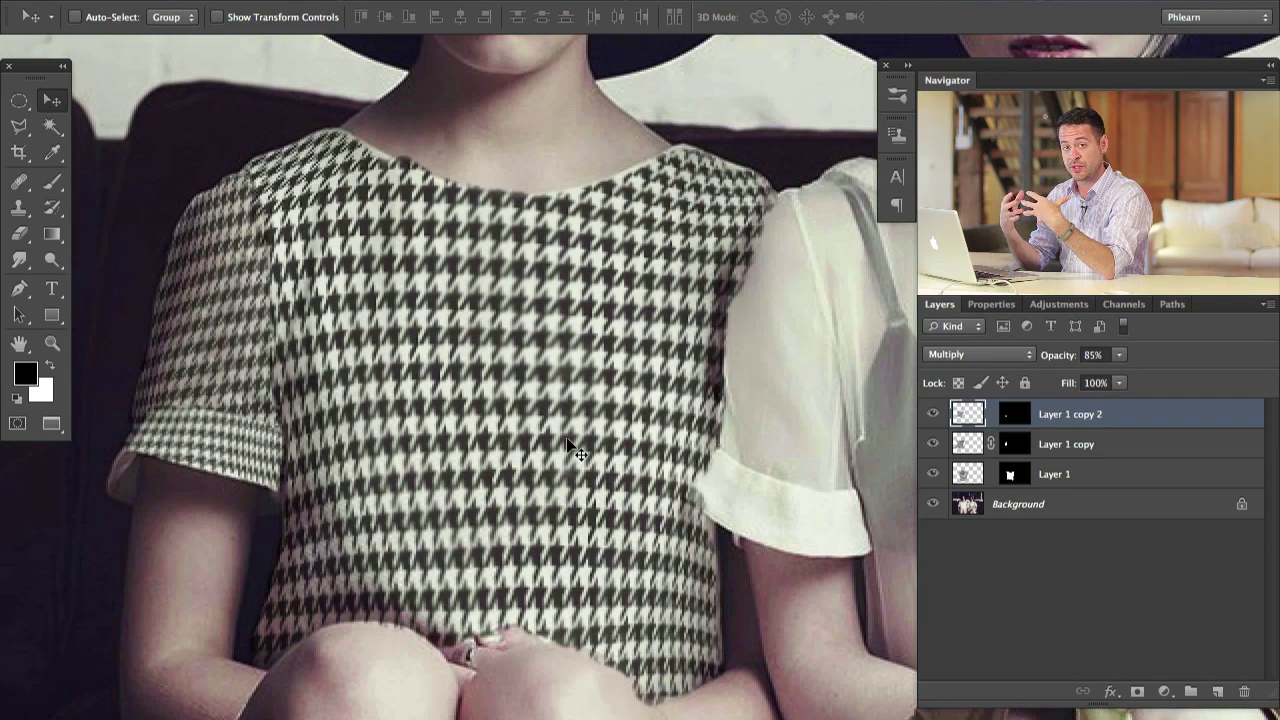
click(935, 474)
click(935, 474)
click(1010, 474)
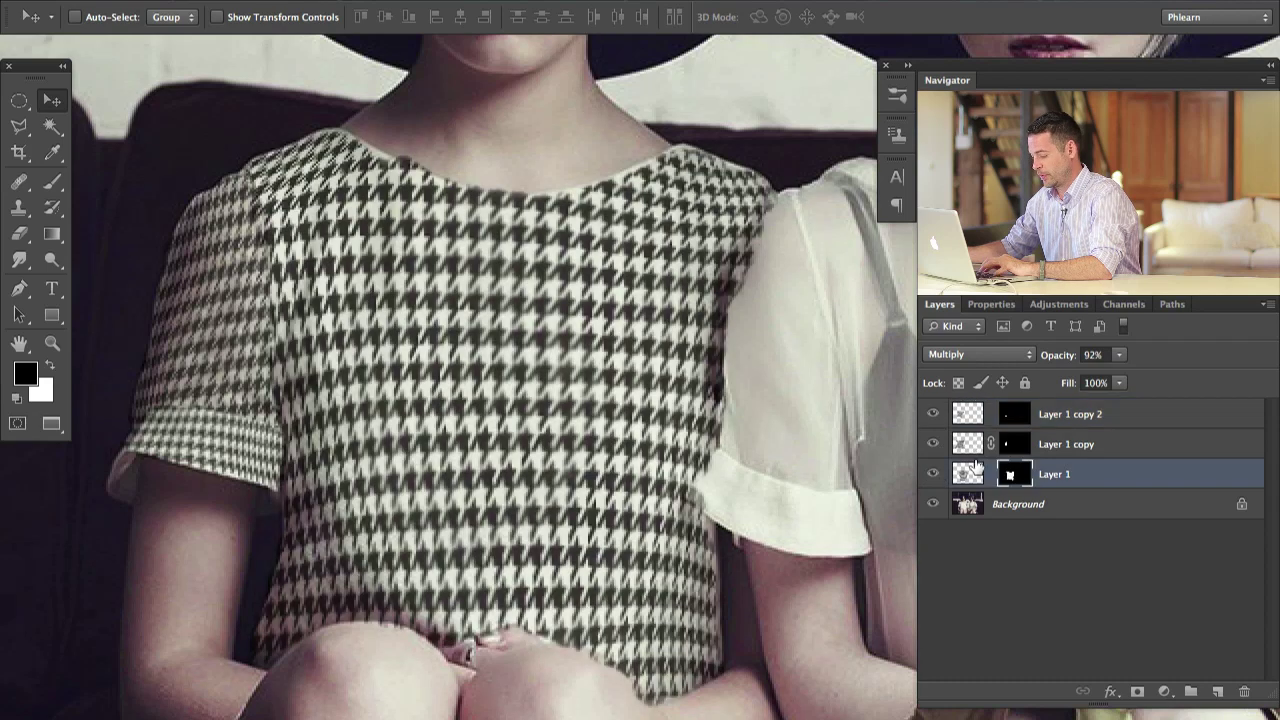
key(b)
mouse_move(396, 145)
mouse_down()
mouse_move(414, 144)
mouse_move(397, 140)
mouse_up()
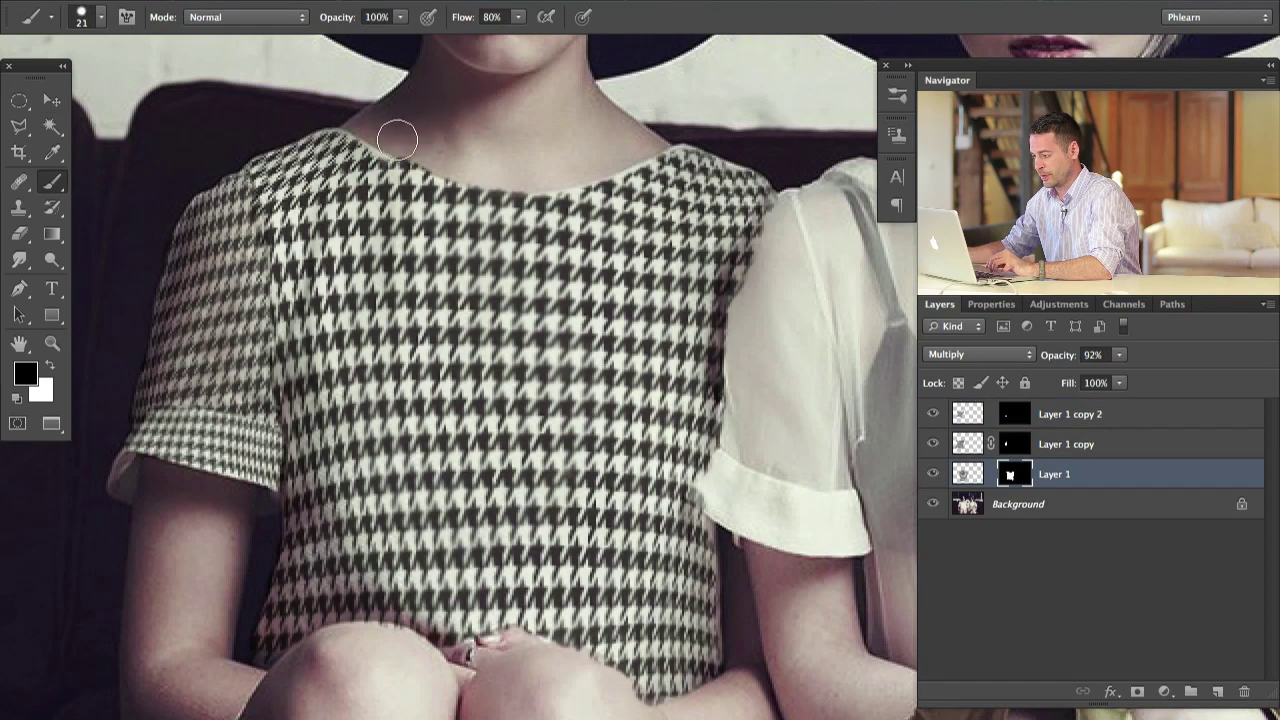
key(x)
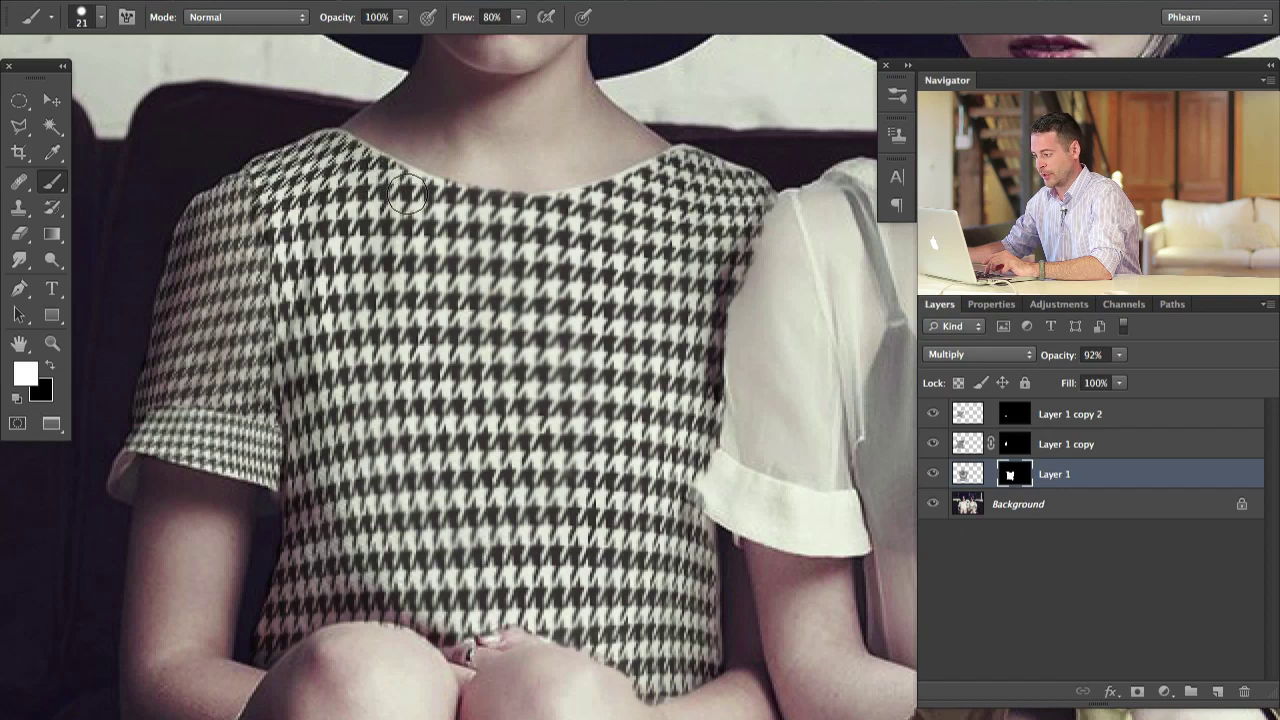
key(x)
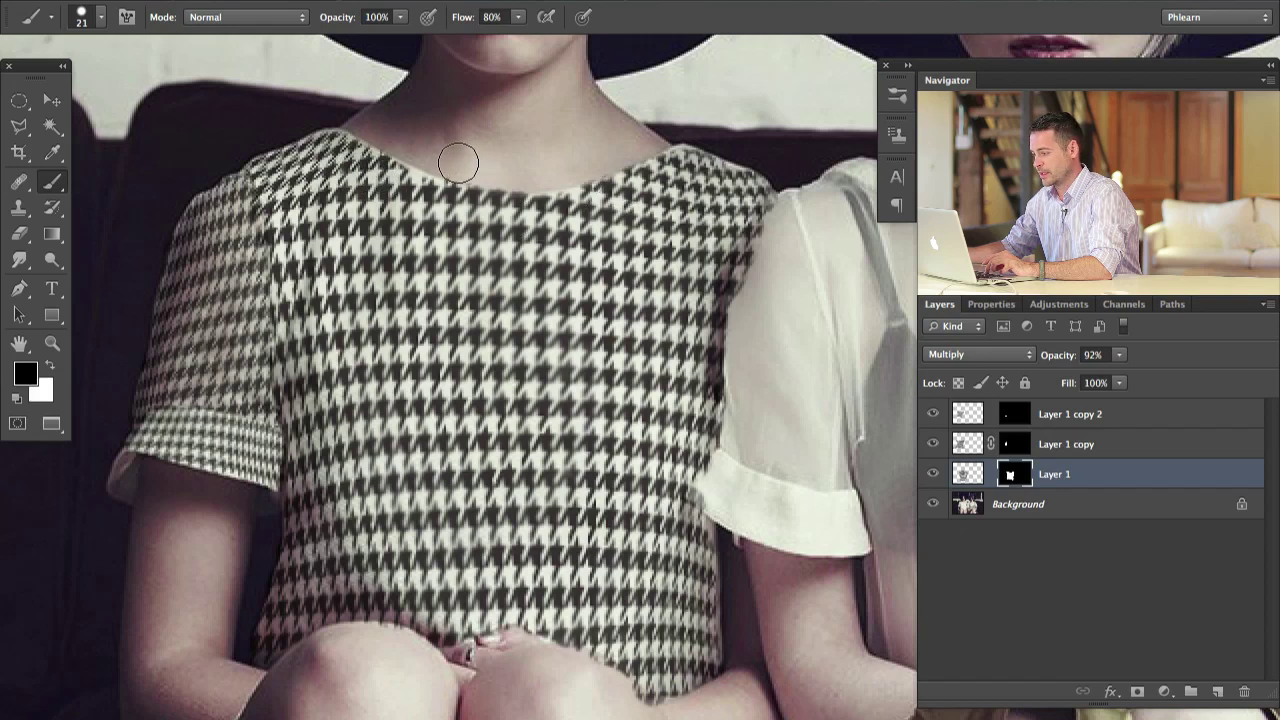
mouse_move(460, 171)
mouse_down()
mouse_move(532, 189)
mouse_move(614, 161)
mouse_move(552, 186)
mouse_move(676, 135)
mouse_up()
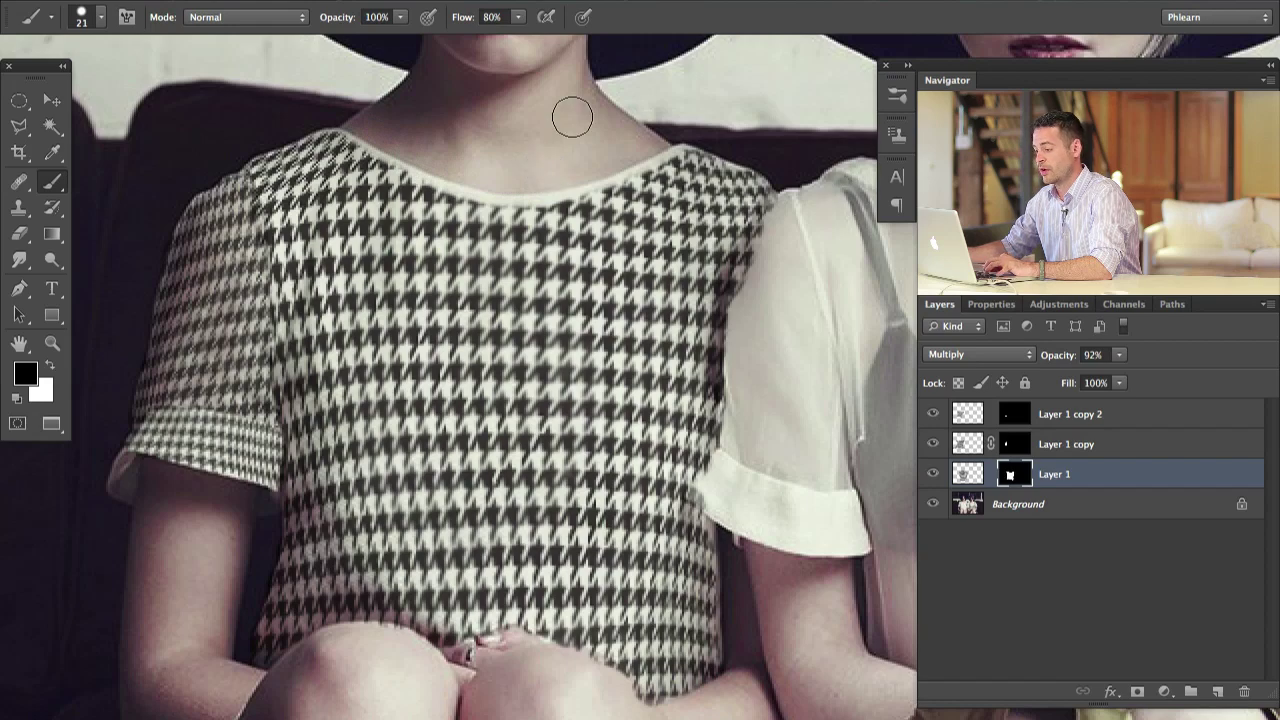
- Hide all three houndstooth layers and add a new empty layer above Layer 1
key(super+minus)
drag(632, 398, 565, 342)
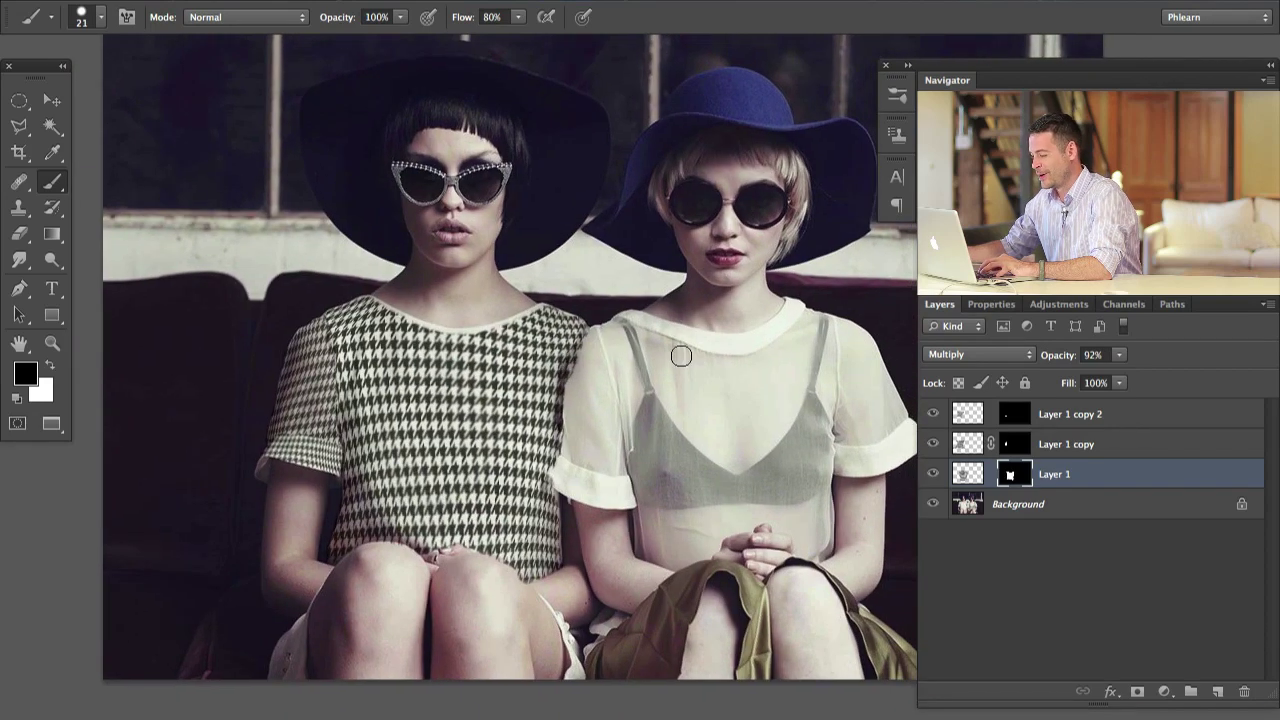
click(932, 472)
drag(763, 440, 737, 438)
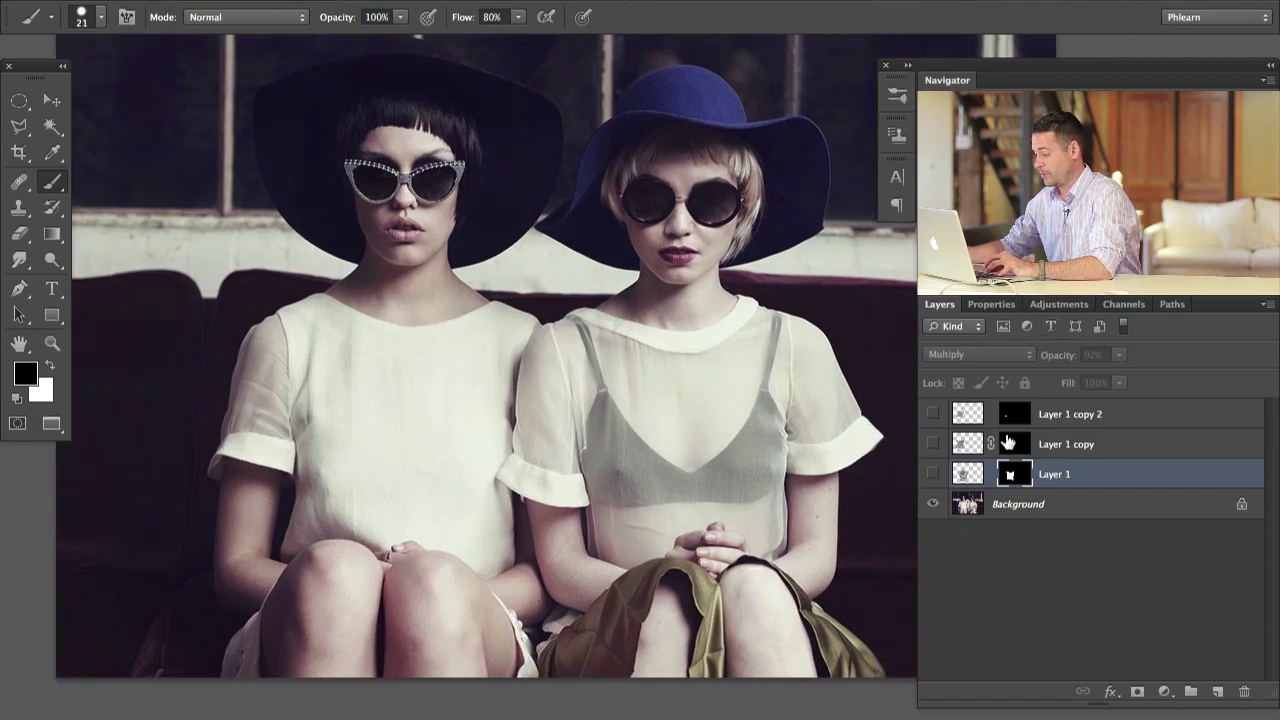
key(super+alt+shift+n)
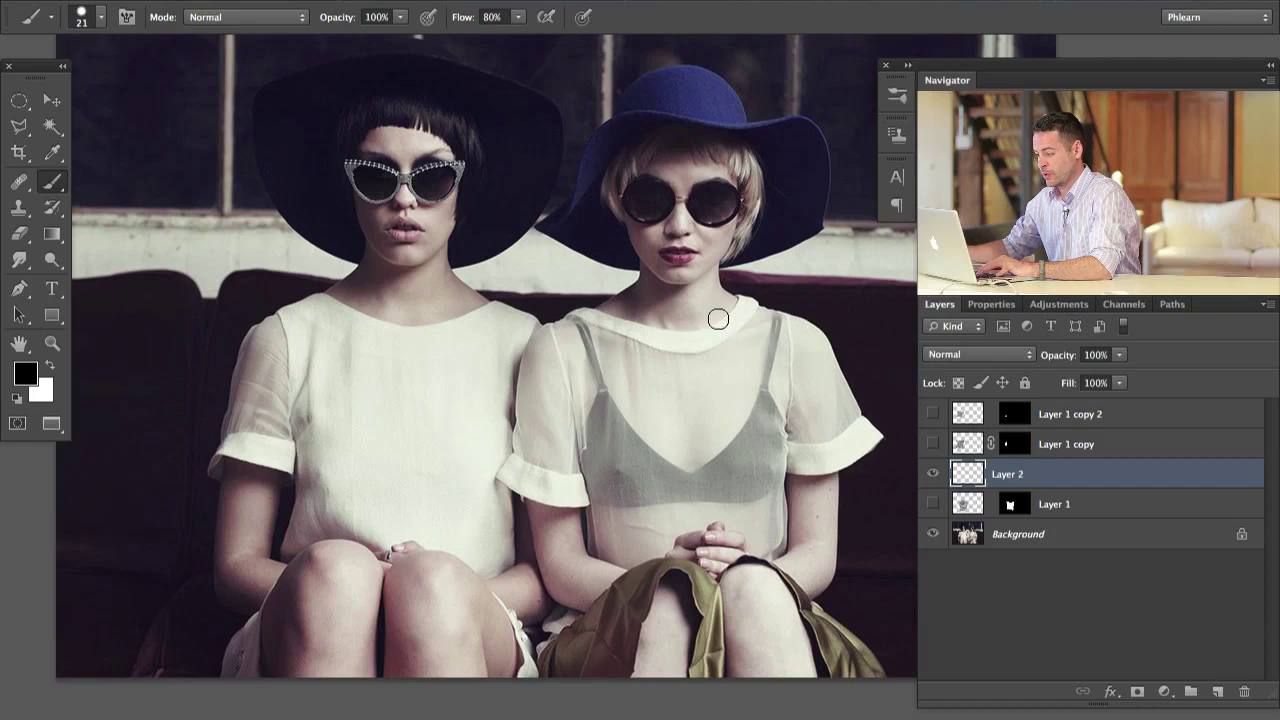
- Select the brightest areas of the photo by Color Range with white as the foreground colour and a Fuzziness of 30
key(x)
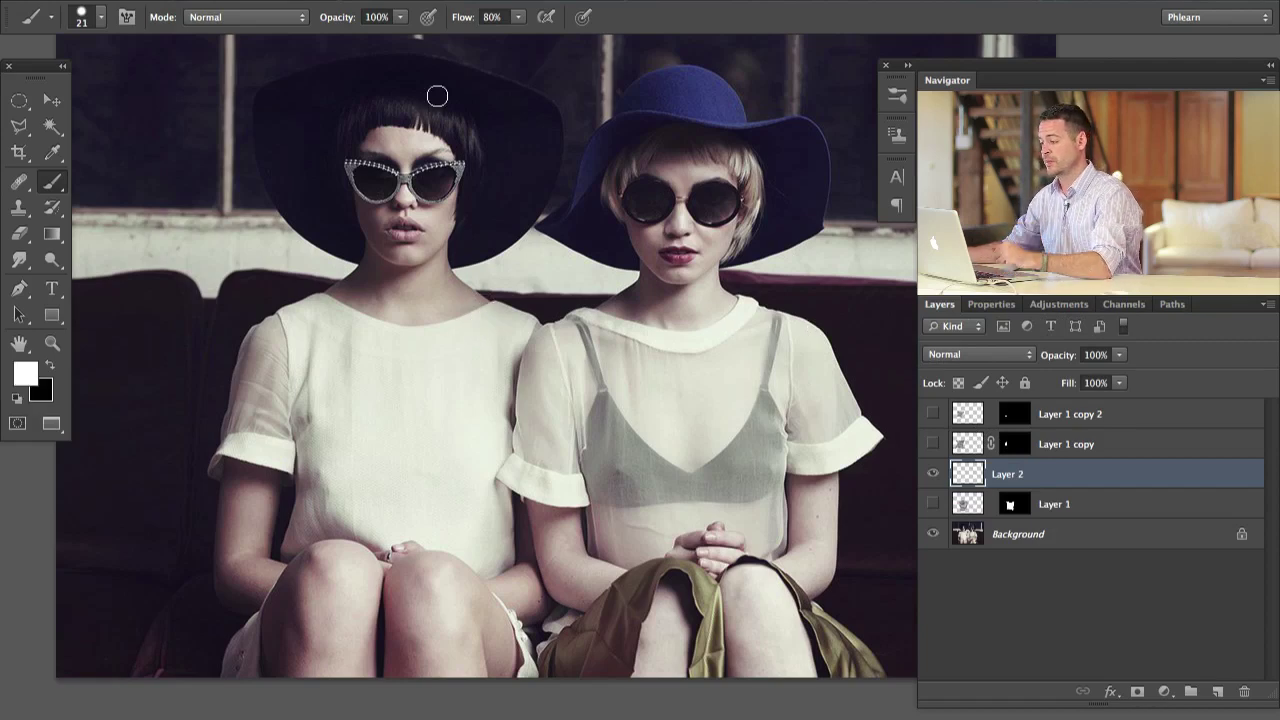
click(438, 3)
click(497, 184)
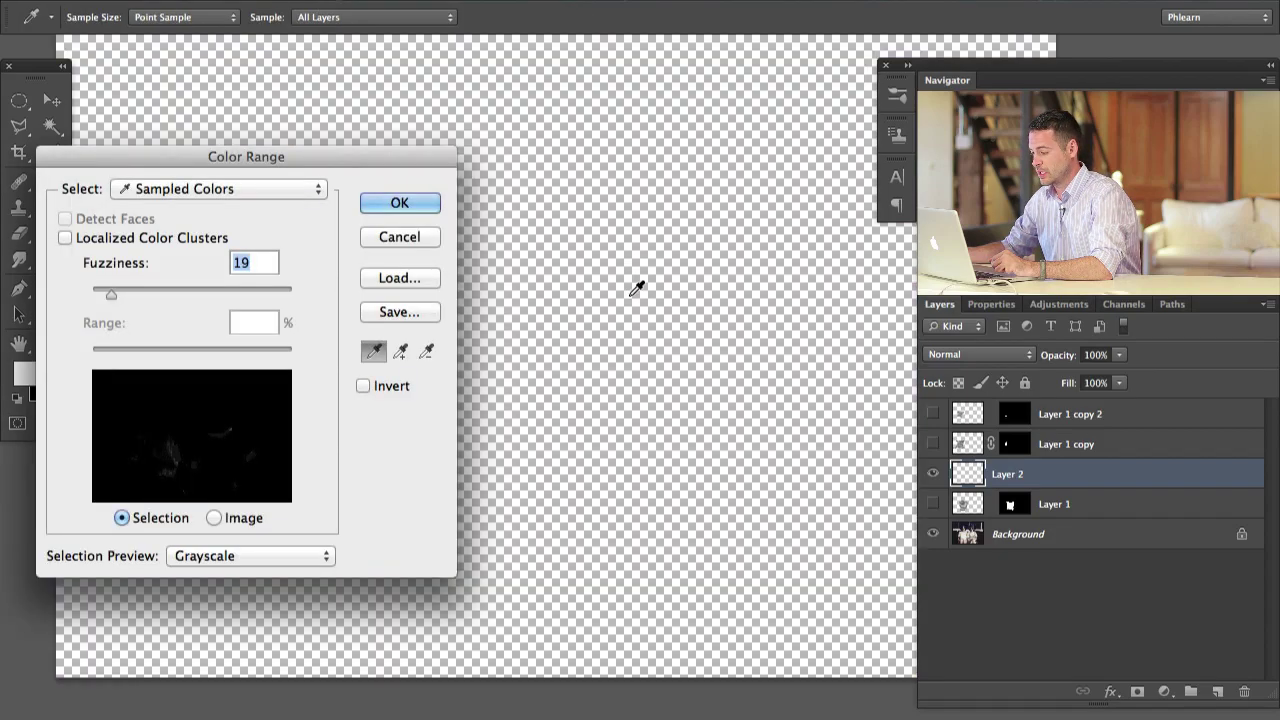
drag(414, 115, 901, 200)
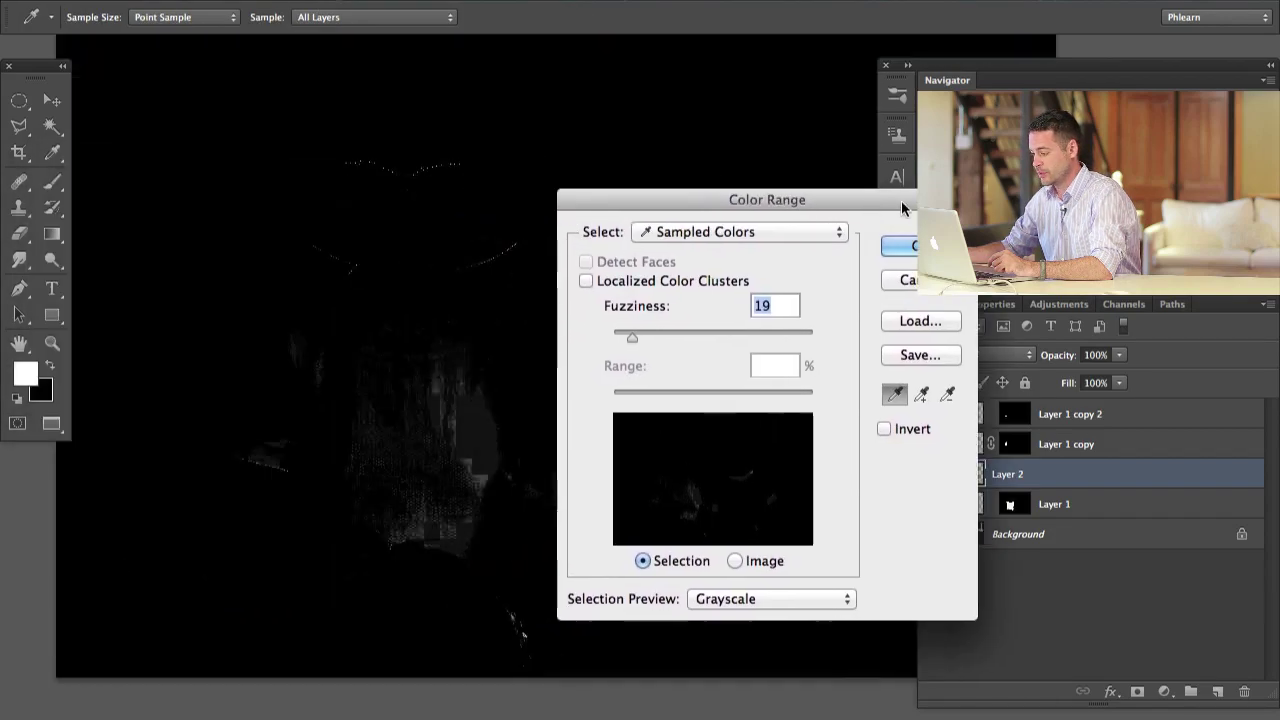
mouse_move(638, 338)
mouse_down()
mouse_move(665, 335)
mouse_move(648, 340)
mouse_up()
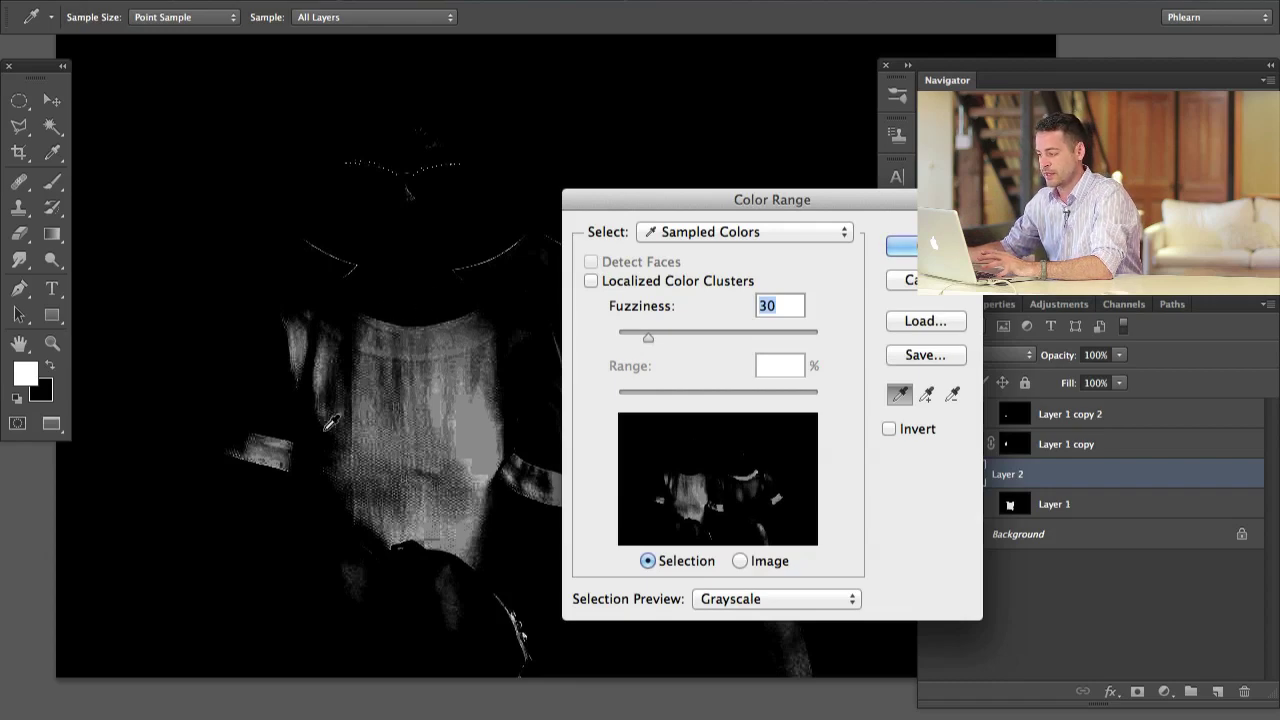
drag(820, 199, 914, 190)
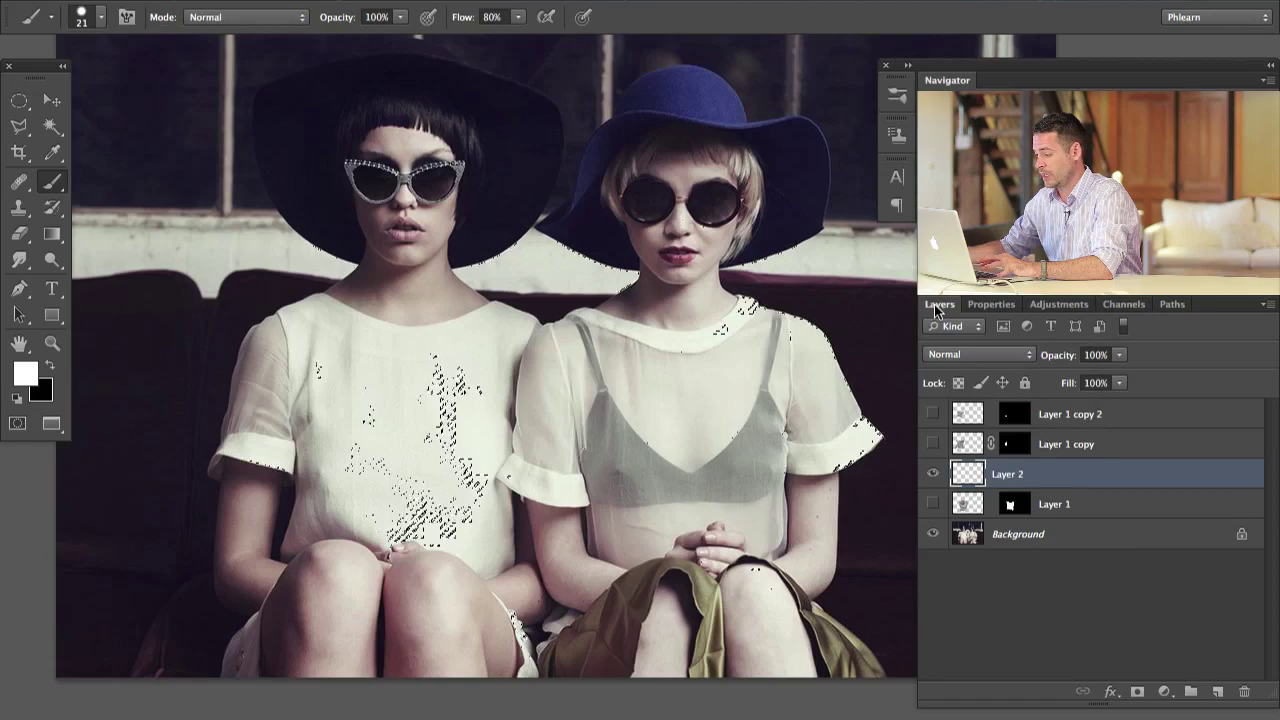
- Move Layer 2 above the houndstooth layers, show them all, paint white highlights over the patterned top with a 113 px brush, and deselect
drag(943, 478, 928, 400)
drag(932, 503, 932, 444)
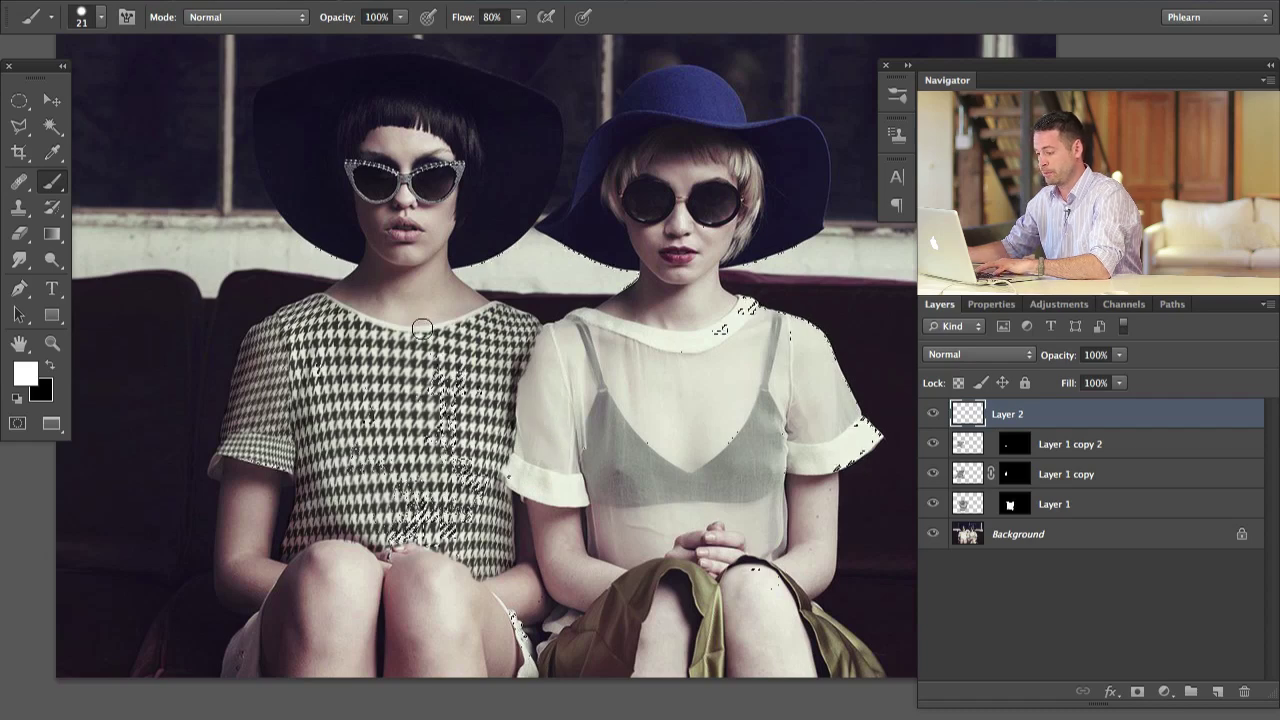
mouse_move(418, 405)
ctrl+alt+mouse_down()
mouse_move(417, 446)
mouse_move(451, 450)
mouse_move(314, 371)
mouse_move(345, 388)
mouse_move(473, 403)
mouse_move(468, 387)
mouse_move(472, 401)
mouse_move(493, 361)
mouse_move(472, 461)
mouse_move(483, 520)
mouse_move(385, 450)
ctrl+alt+mouse_up()
key(super+d)
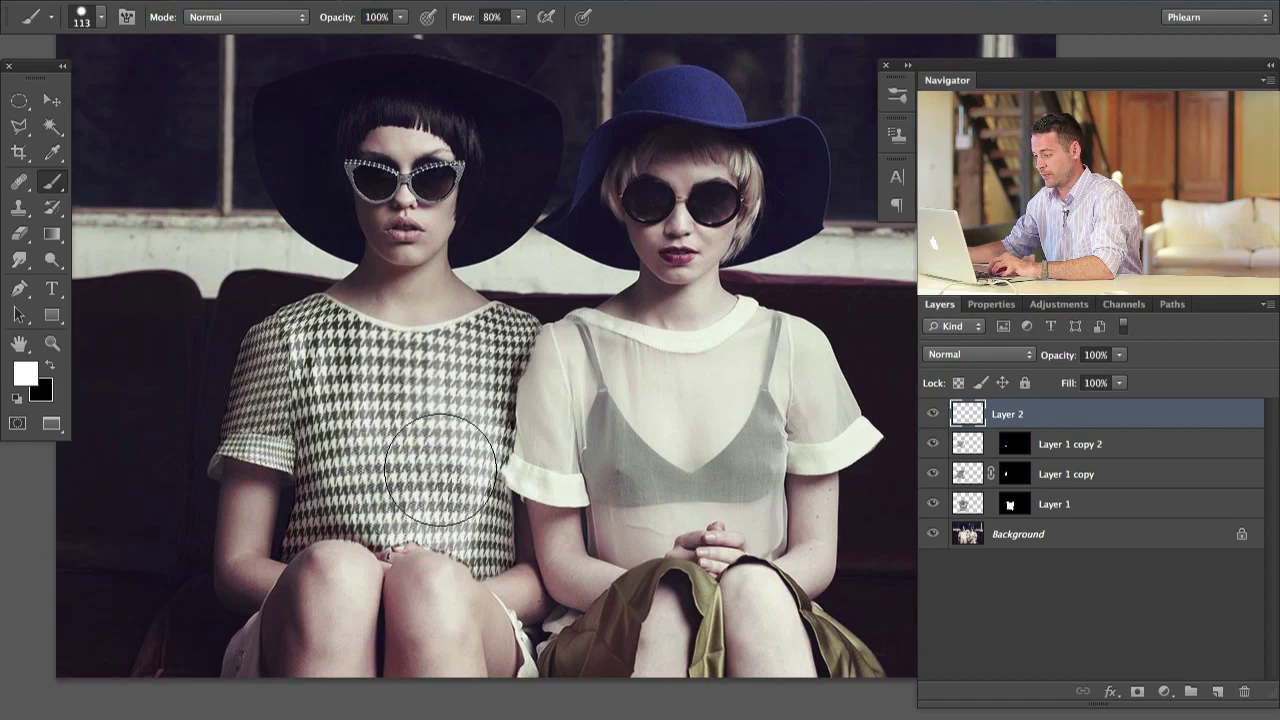
- Set Layer 2's opacity to 50% and compare the top with and without its painted highlights
click(933, 416)
click(933, 416)
click(933, 416)
click(933, 416)
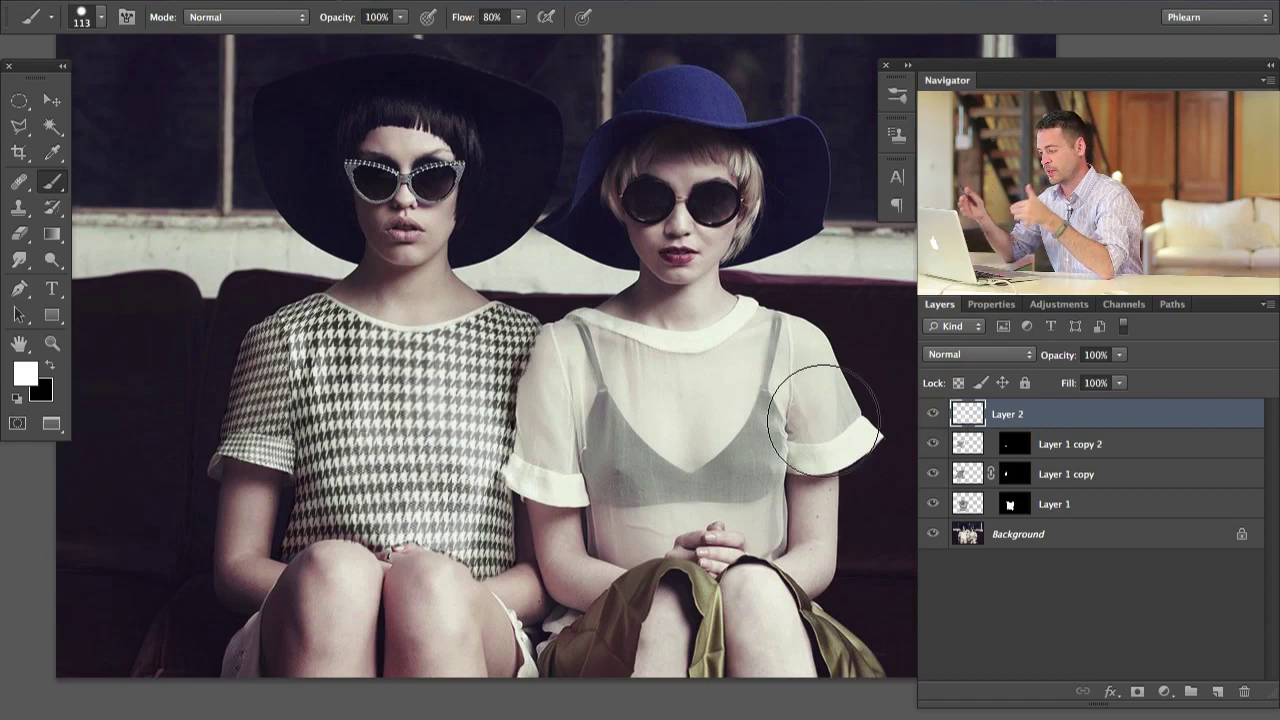
key(v)
key(5)
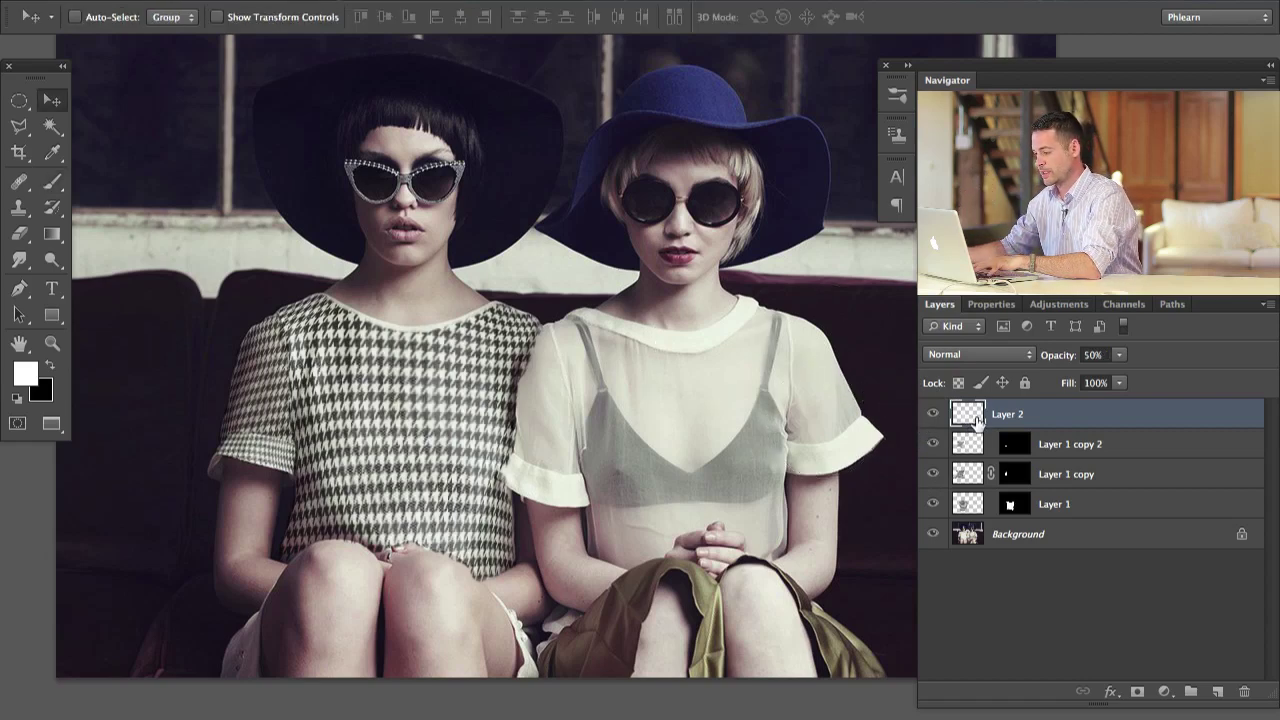
click(930, 417)
click(931, 418)
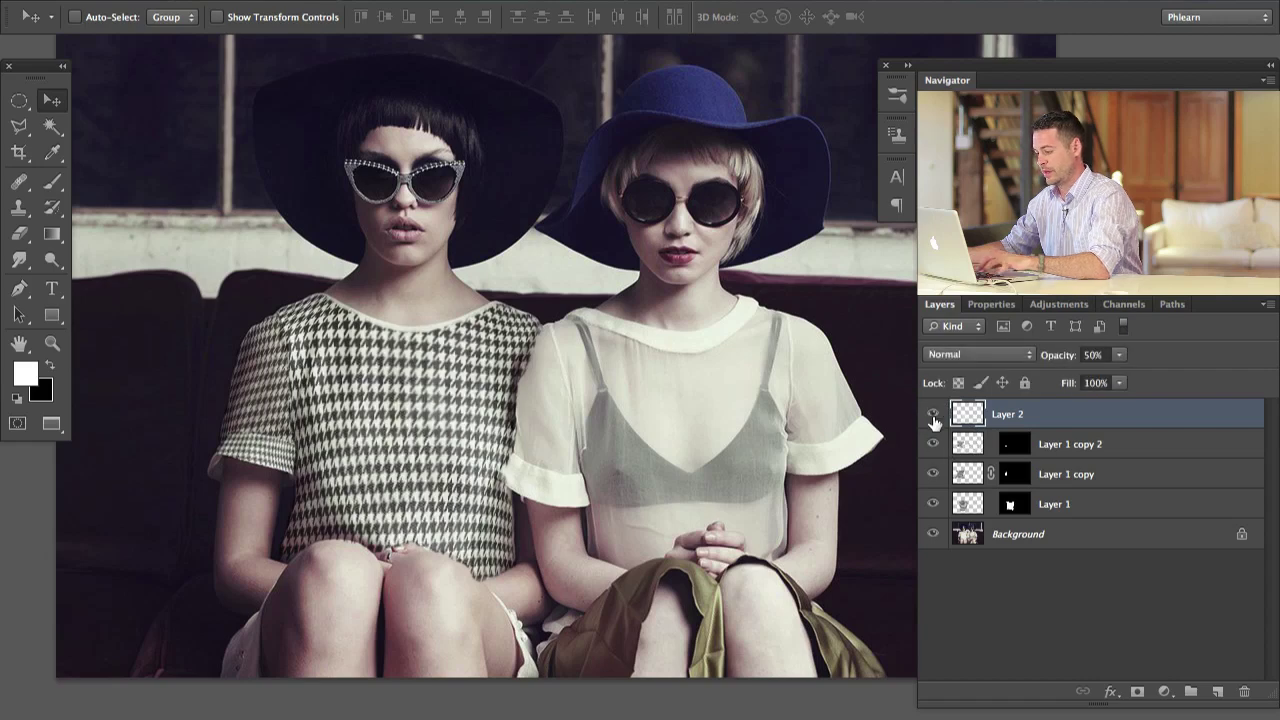
- Hide Layer 2 and the houndstooth layers, add a new empty layer on top, and sample the shadow colour at the white top's lower side
drag(932, 418, 935, 504)
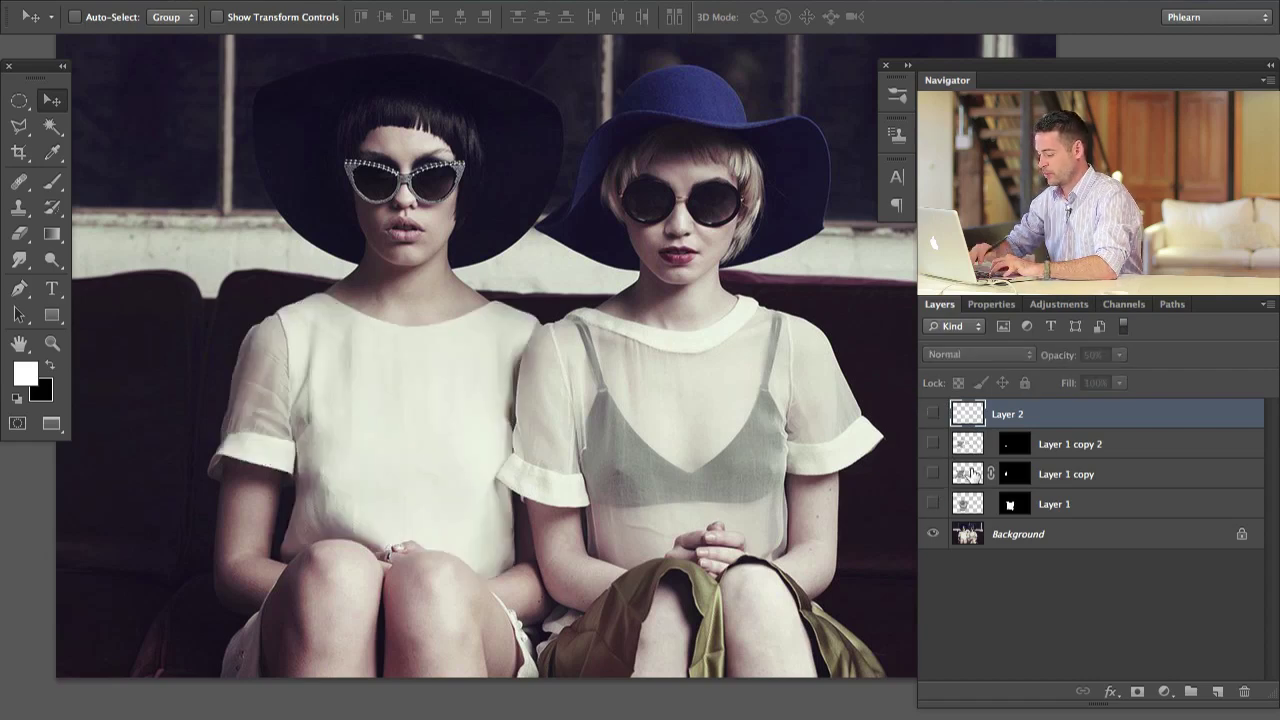
key(ctrl+shift+alt+n)
key(b)
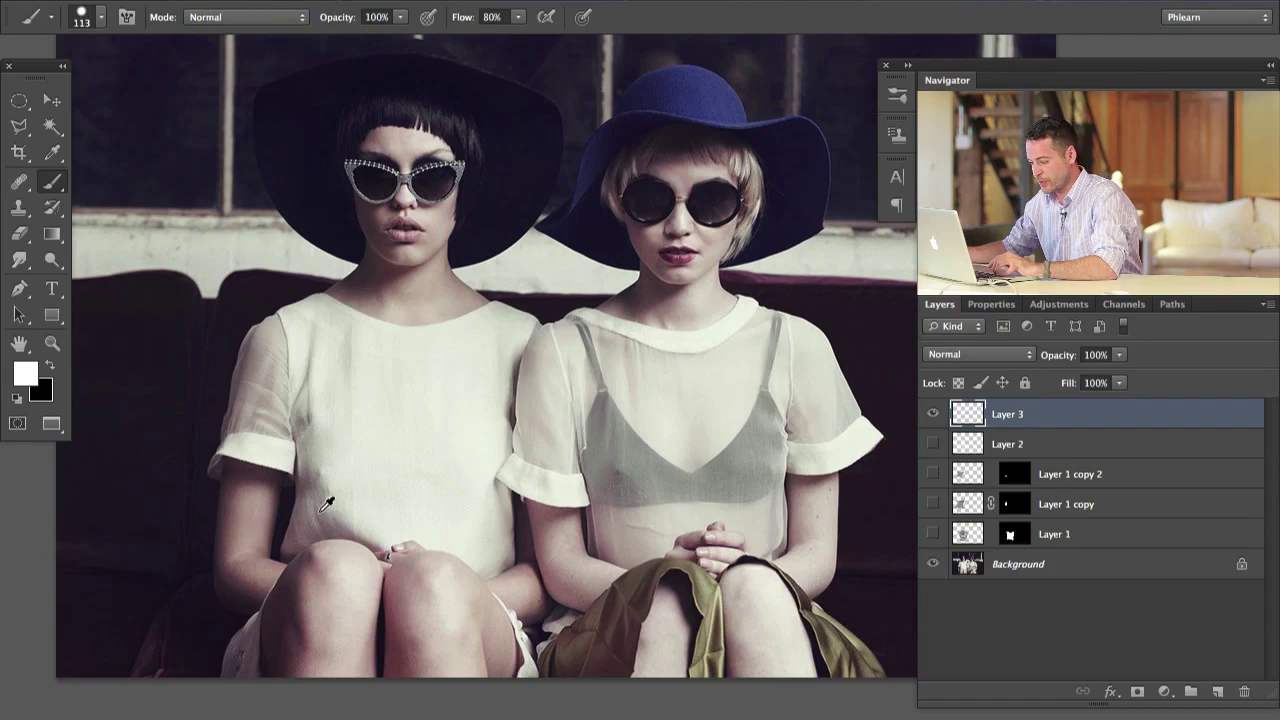
alt+click(329, 518)
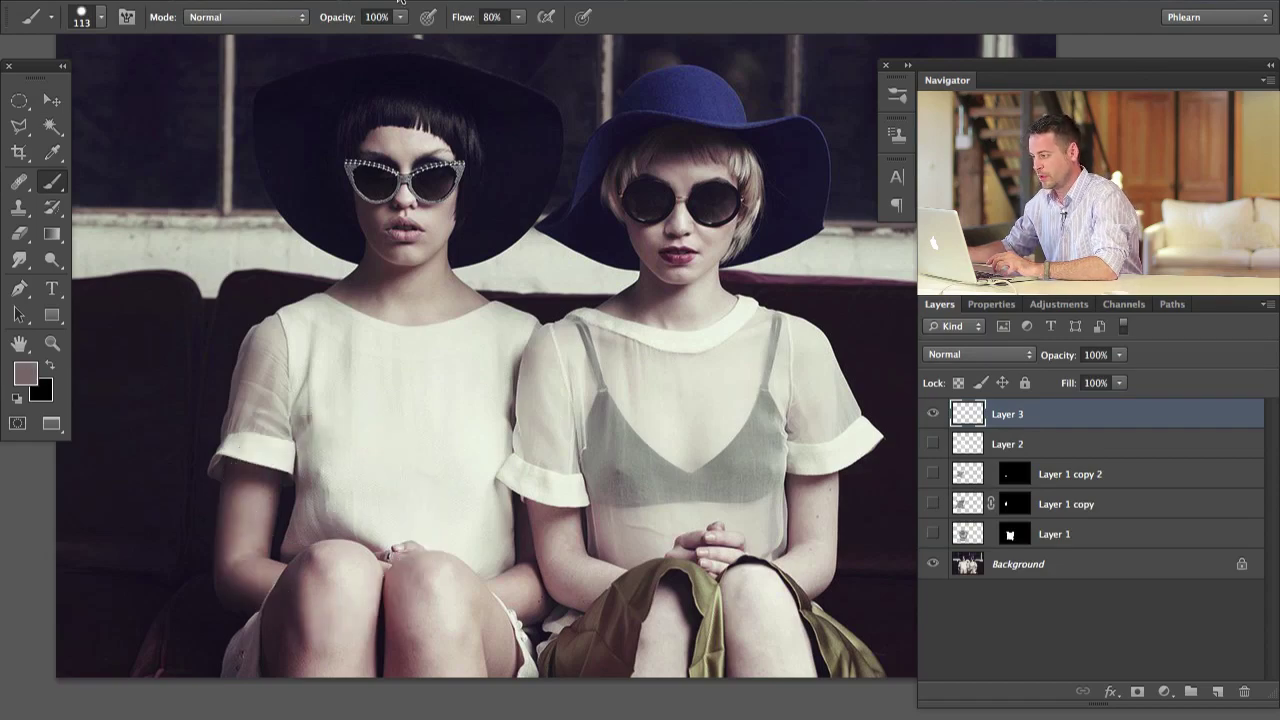
- Select the shadow areas by Color Range from the sampled colour with a Fuzziness of 44
click(420, 2)
click(462, 194)
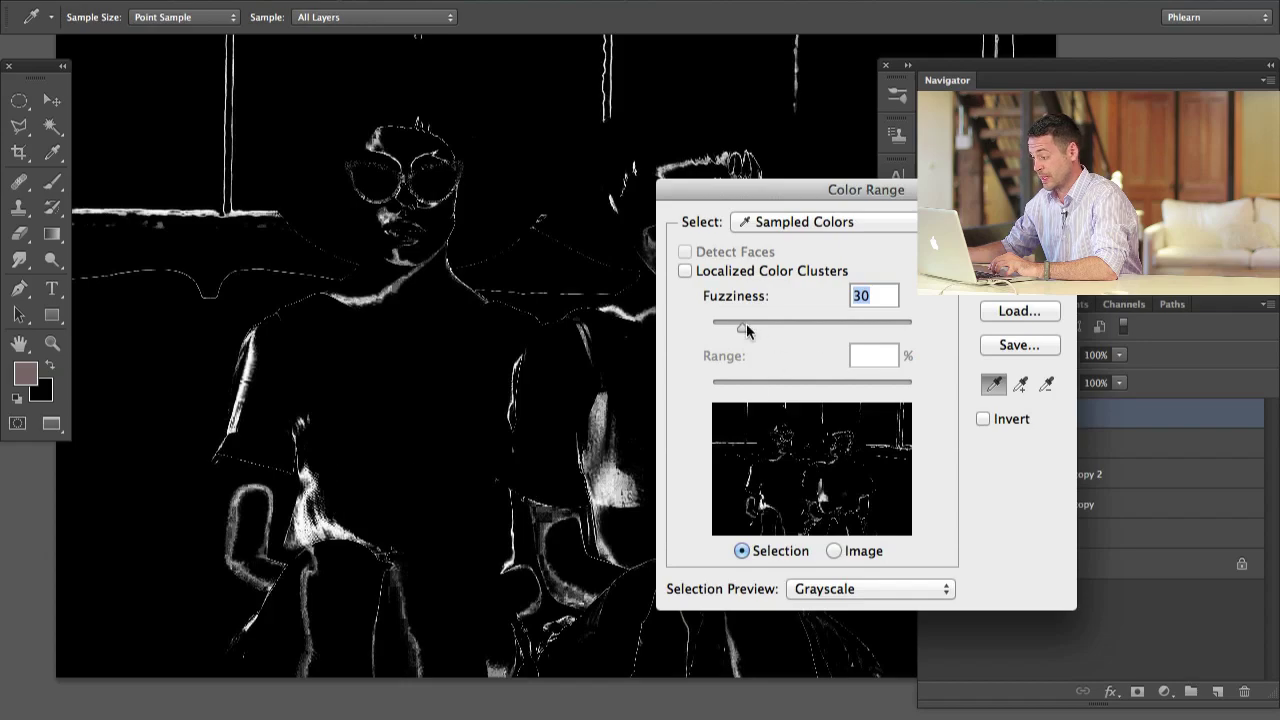
drag(746, 323, 756, 324)
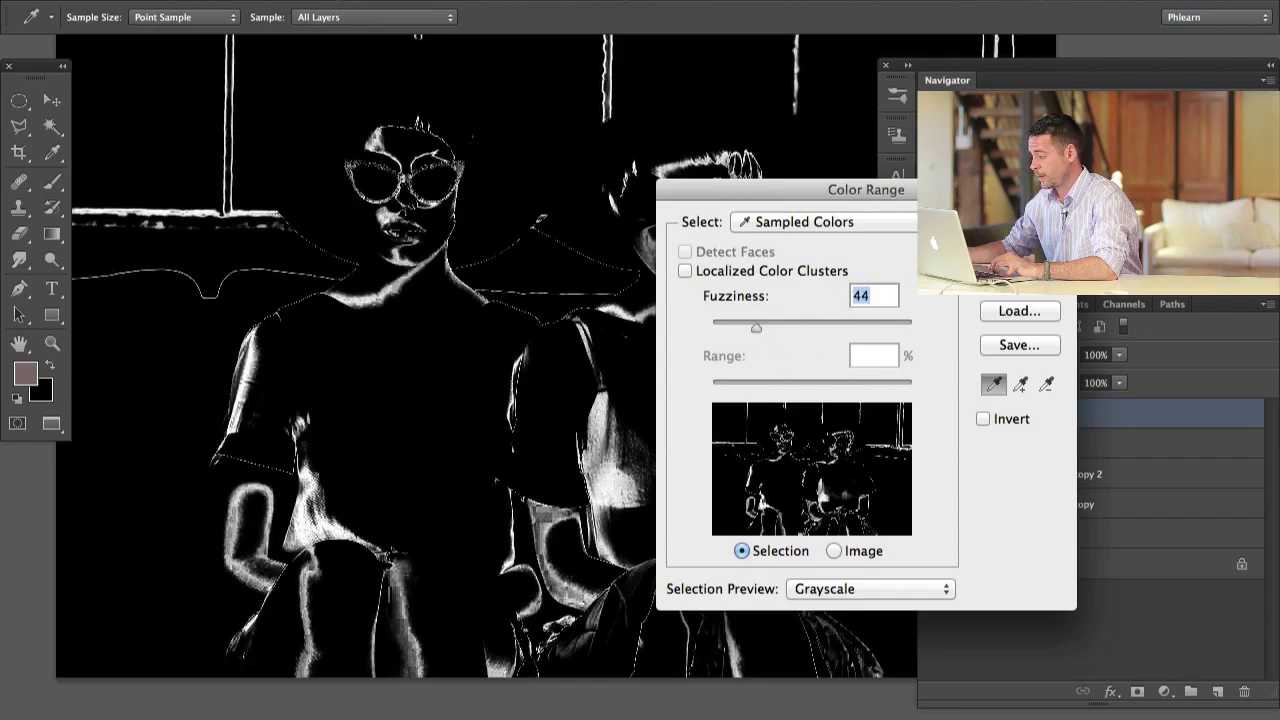
key(Return)
key(b)
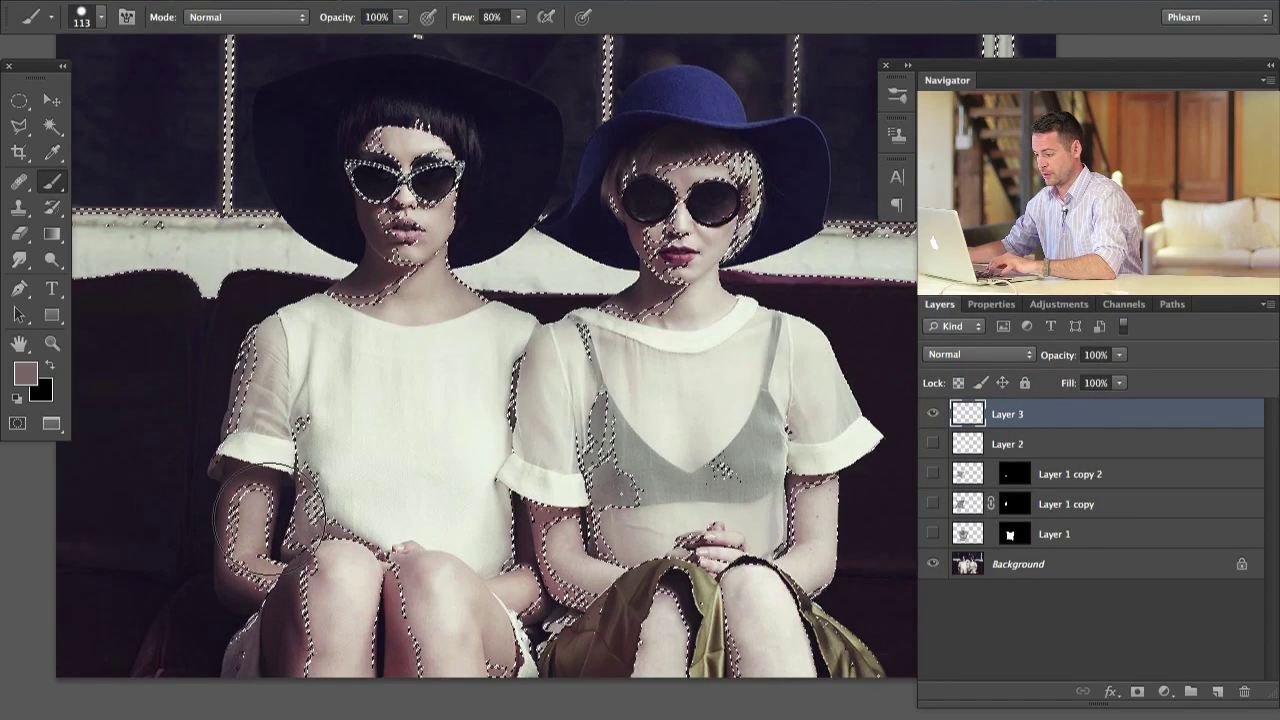
- Show the houndstooth layers with Layer 2 hidden, paint the sampled shadow colour over the patterned top on Layer 3, and deselect
drag(932, 534, 932, 441)
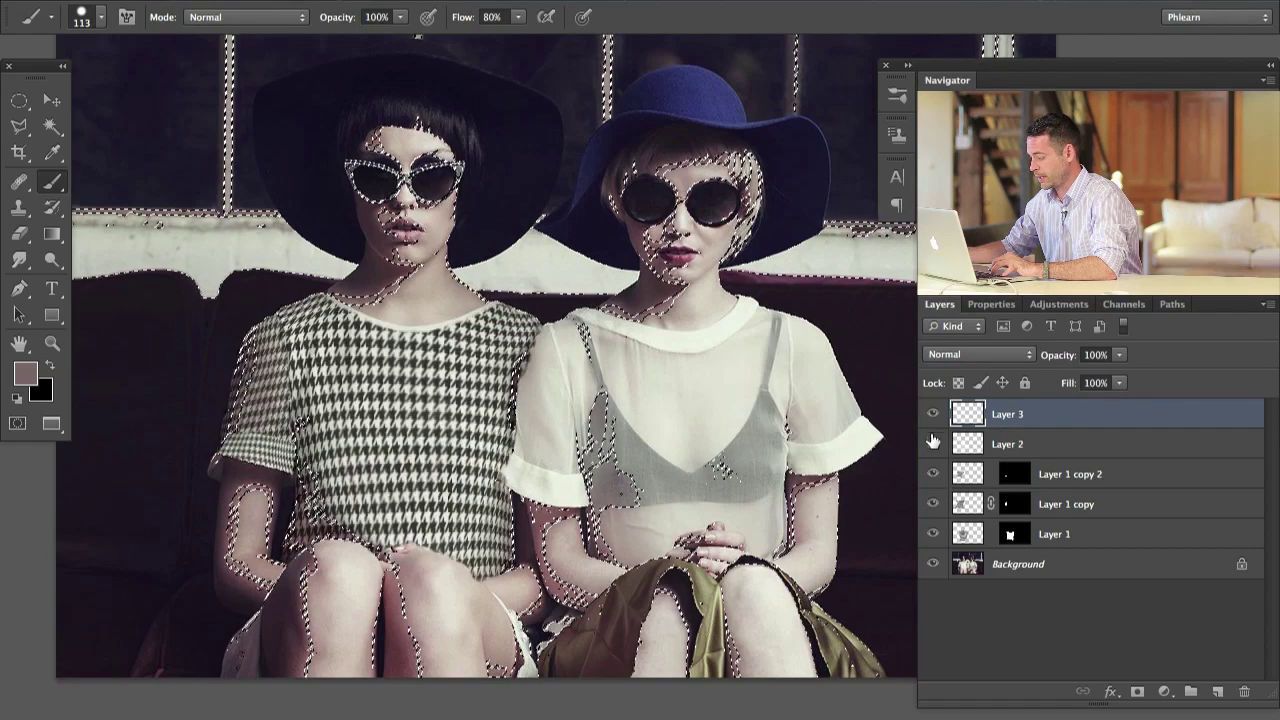
click(932, 441)
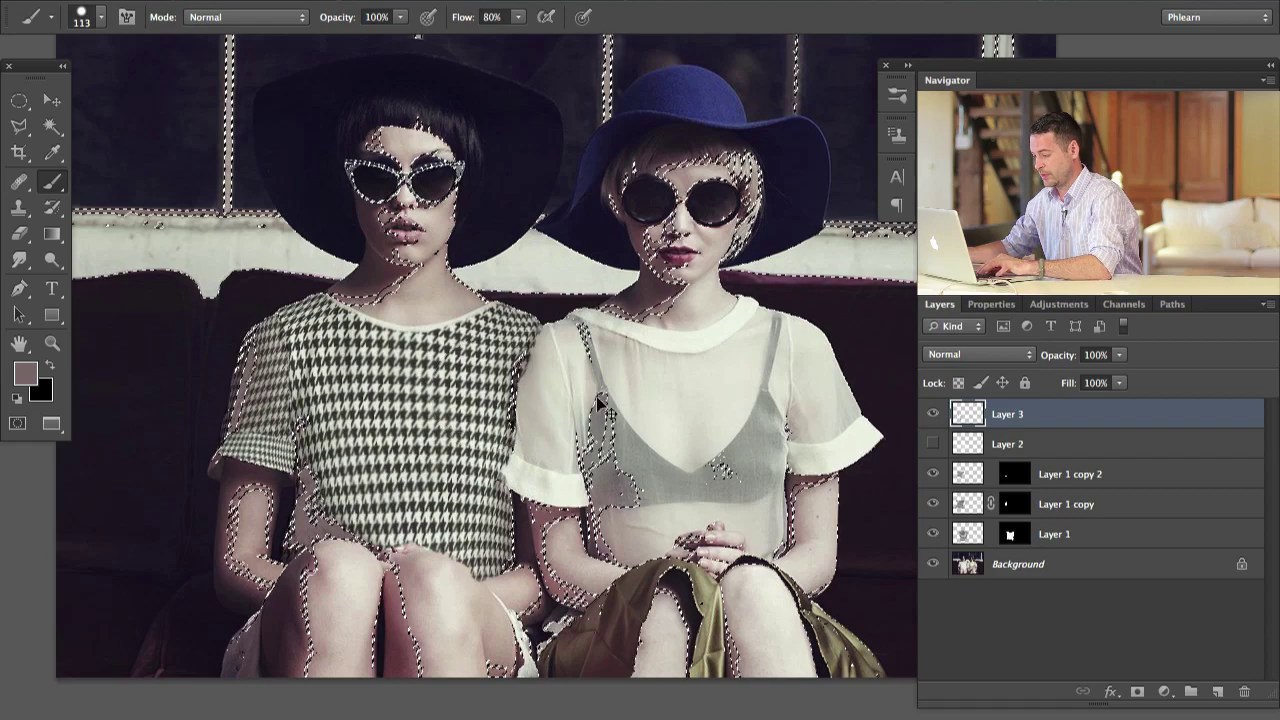
key(ctrl+d)
- Set Layer 3's blend mode to Multiply and its opacity to 40%
click(980, 354)
click(983, 403)
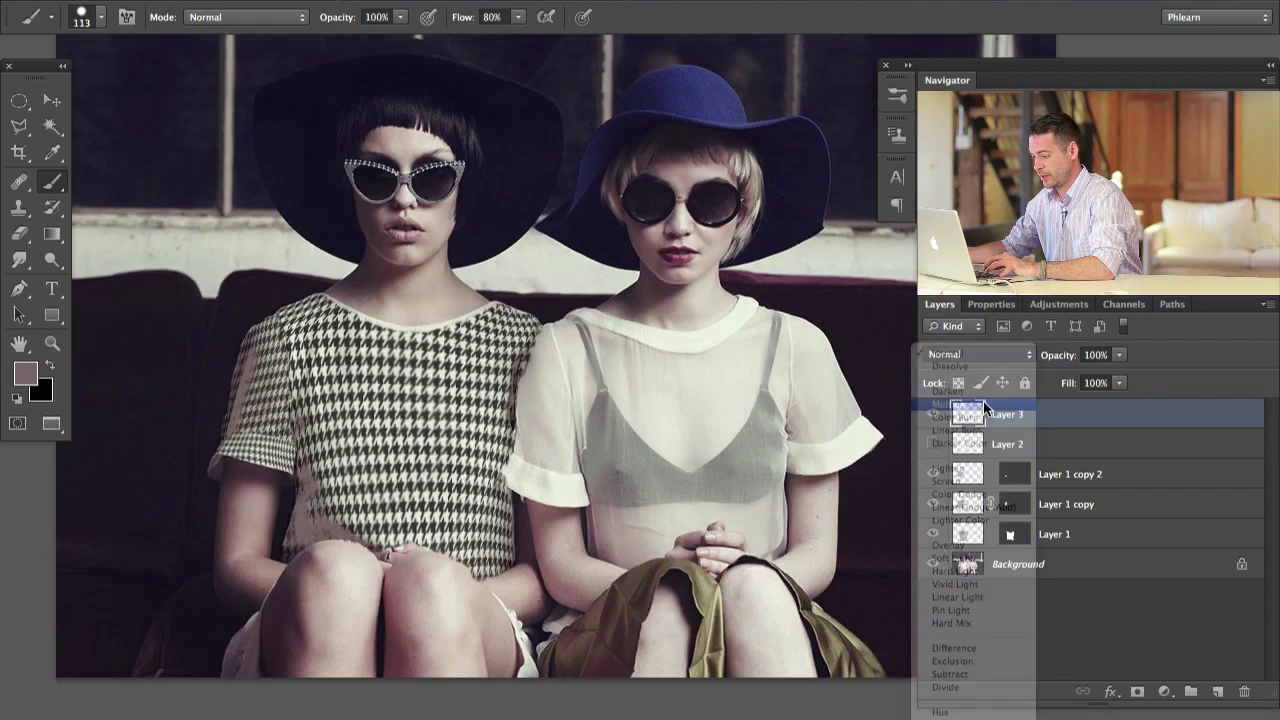
key(v)
key(3)
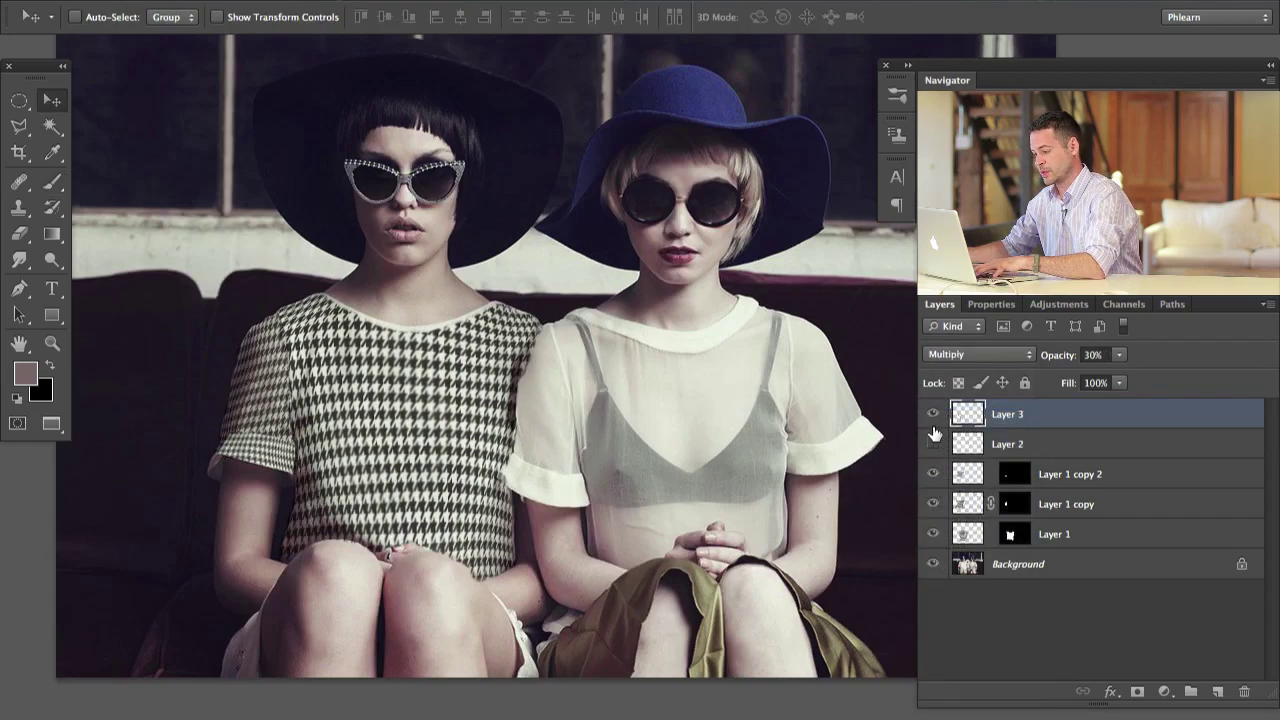
key(5)
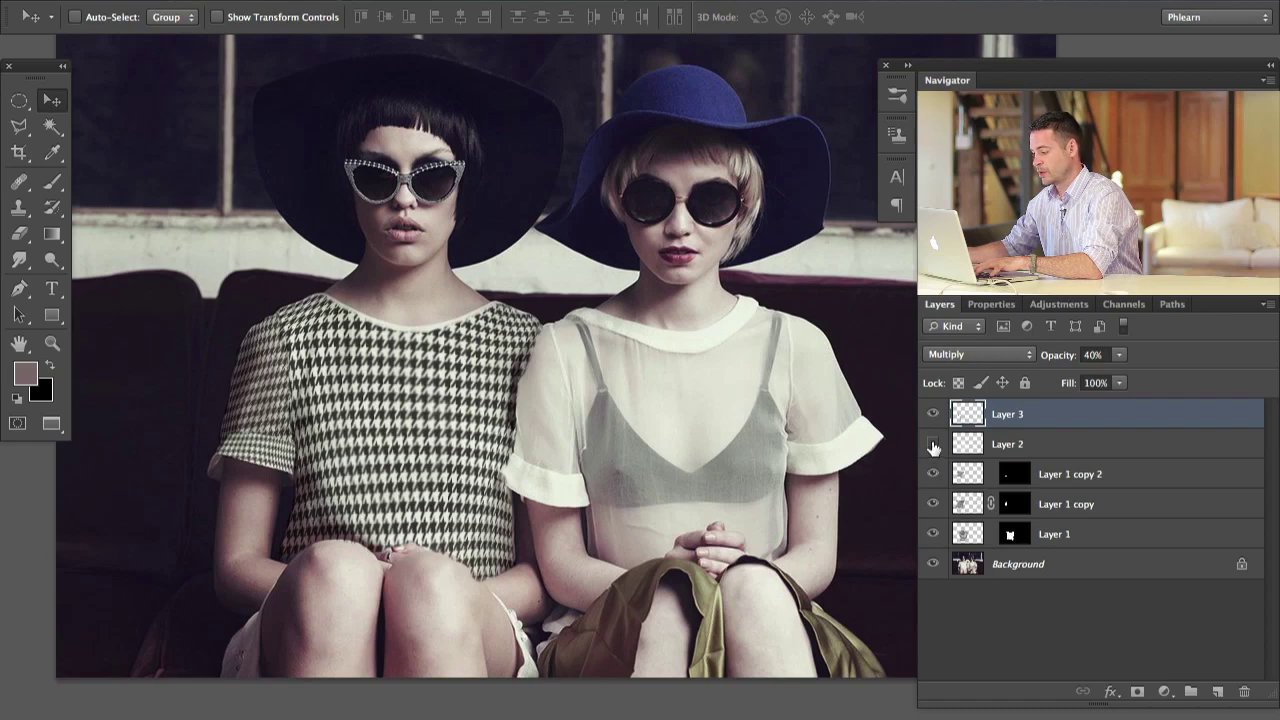
- Lower Layer 2's opacity to 20%, compare the top with and without the highlight and shadow layers, and leave both visible
click(931, 443)
click(1010, 447)
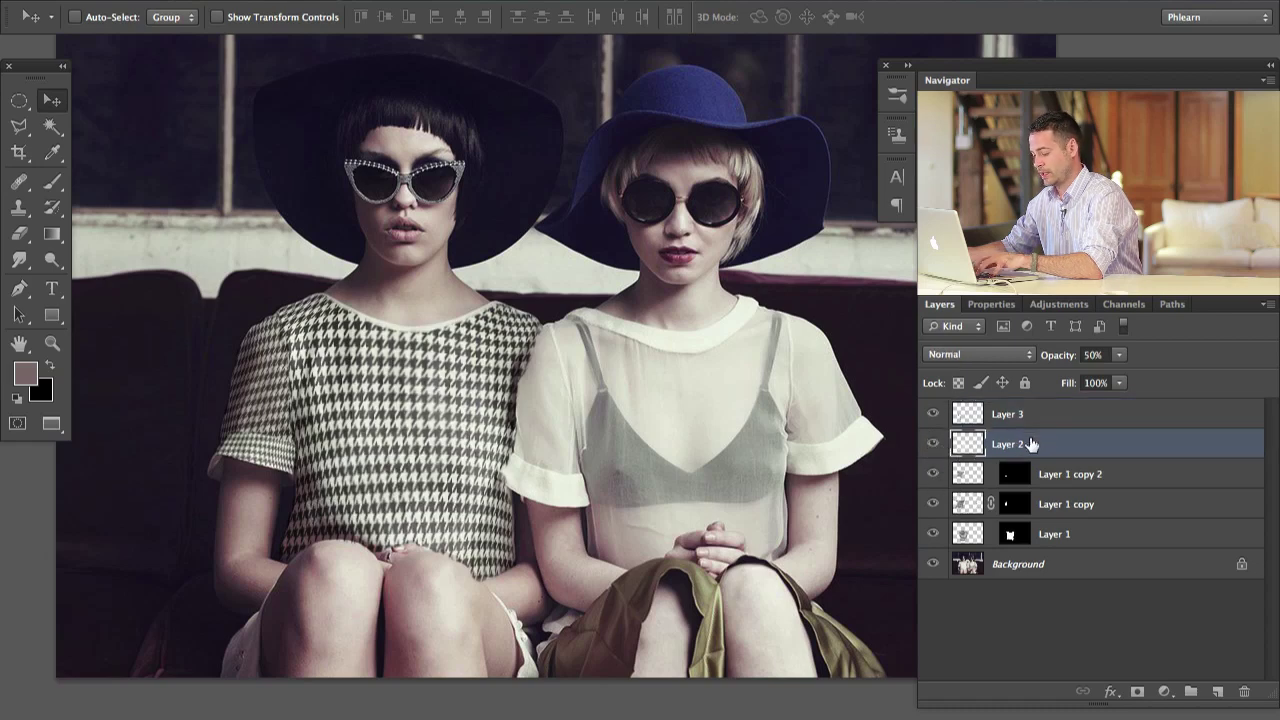
key(2)
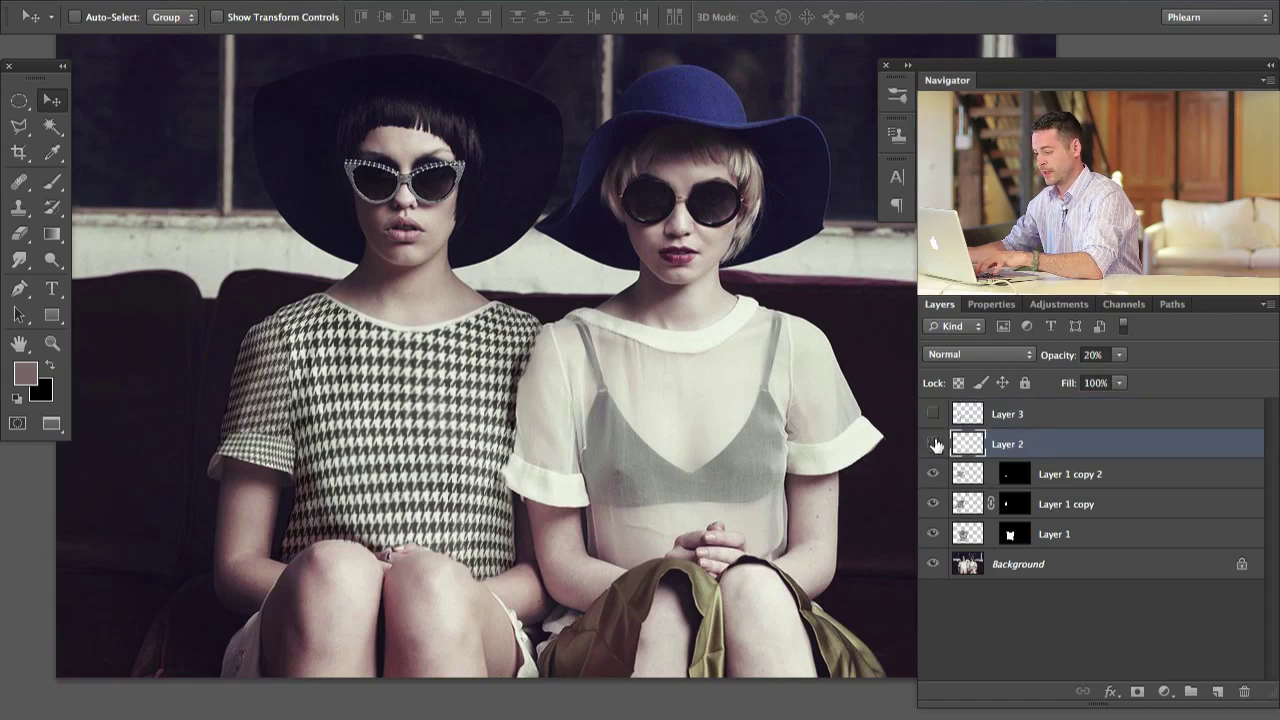
click(934, 444)
click(934, 416)
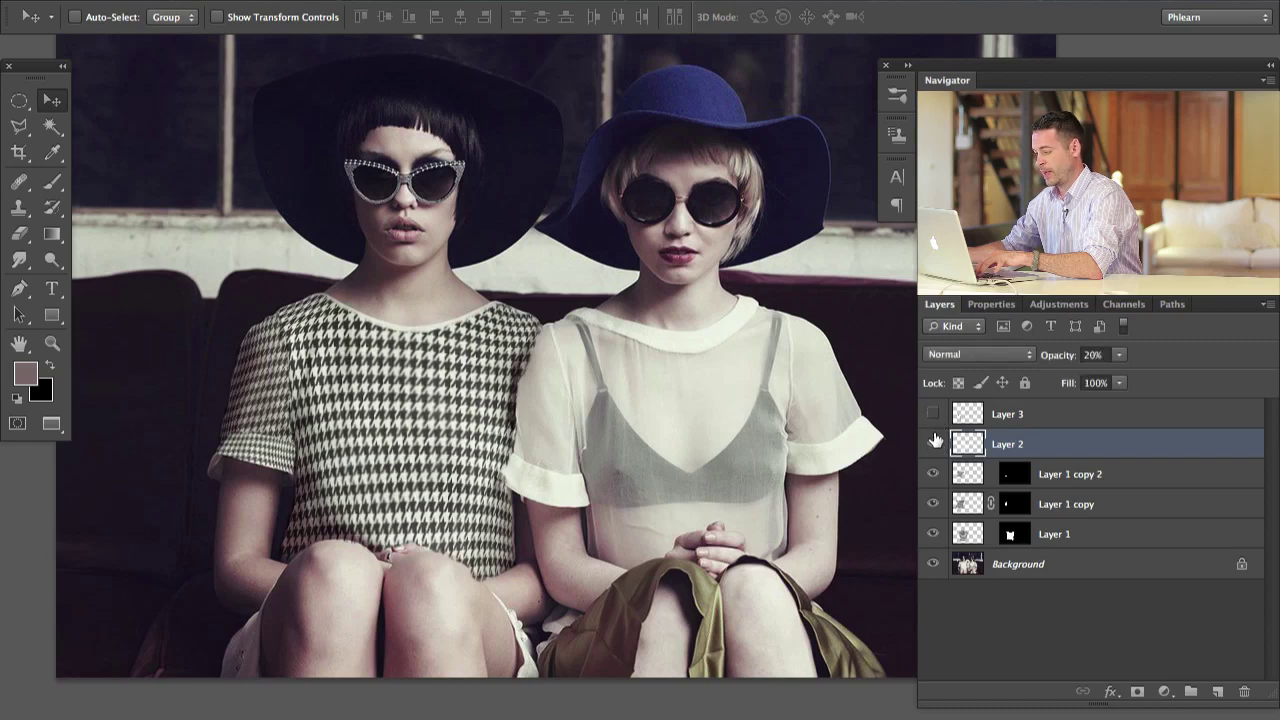
click(934, 442)
drag(935, 444, 935, 416)
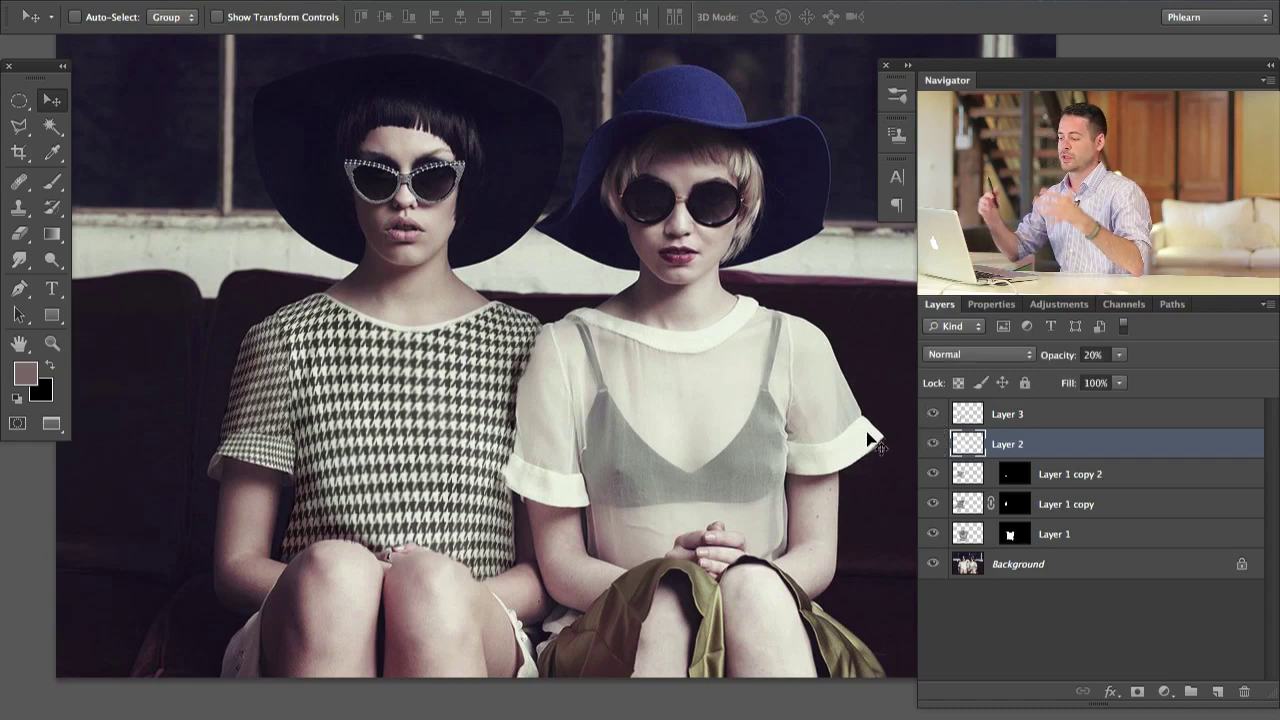
- Group all layers from Layer 3 down to Layer 1 and compare the photo with and without the group, leaving it visible
click(1088, 418)
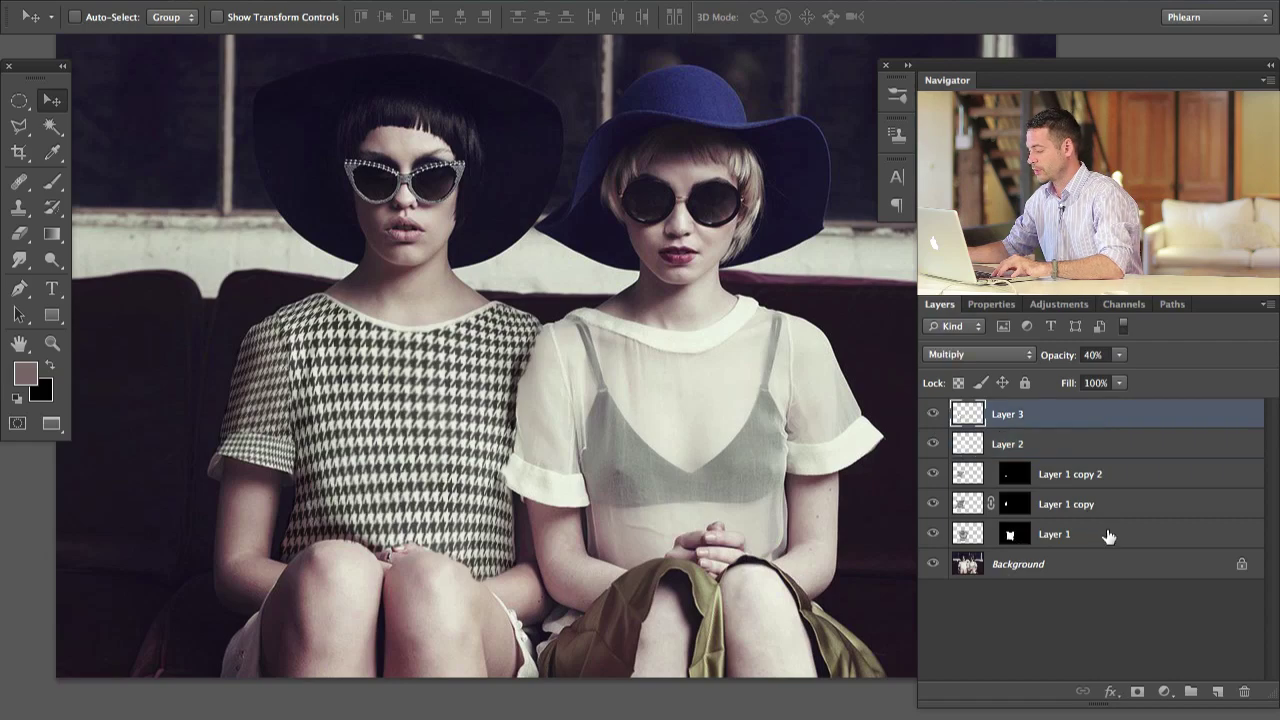
shift+click(1108, 537)
key(ctrl+g)
click(931, 413)
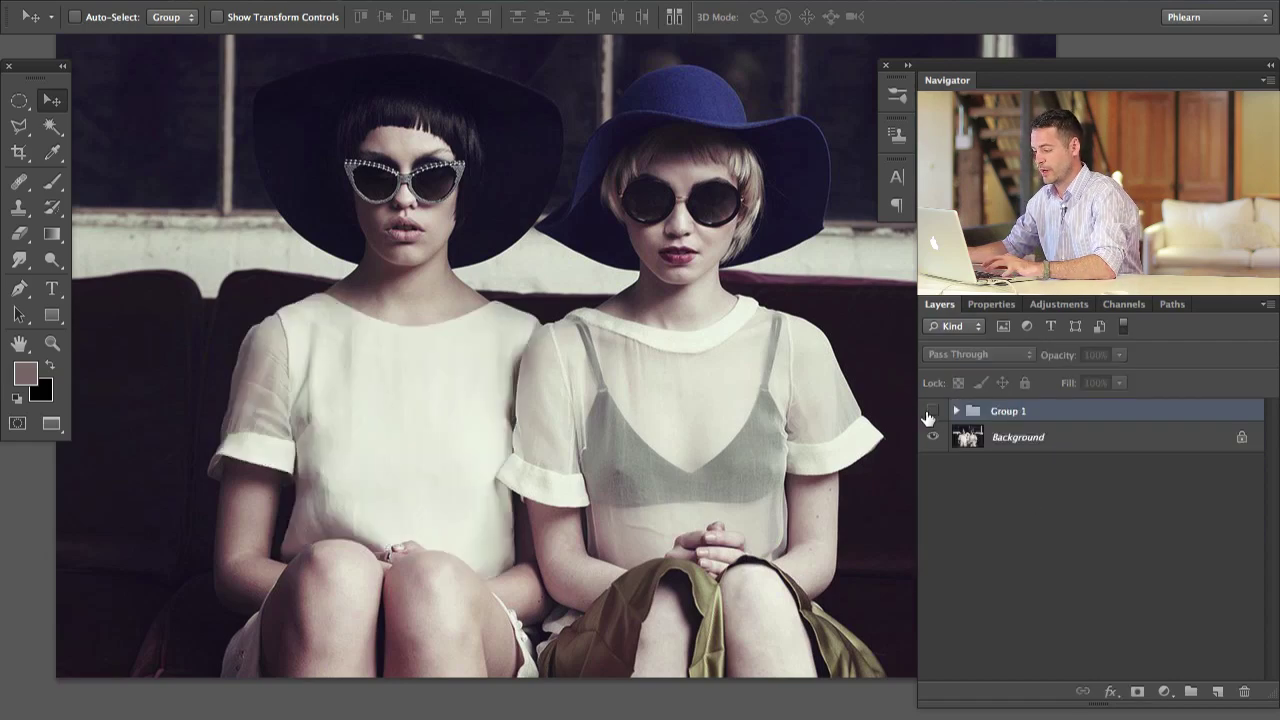
click(930, 414)
click(931, 414)
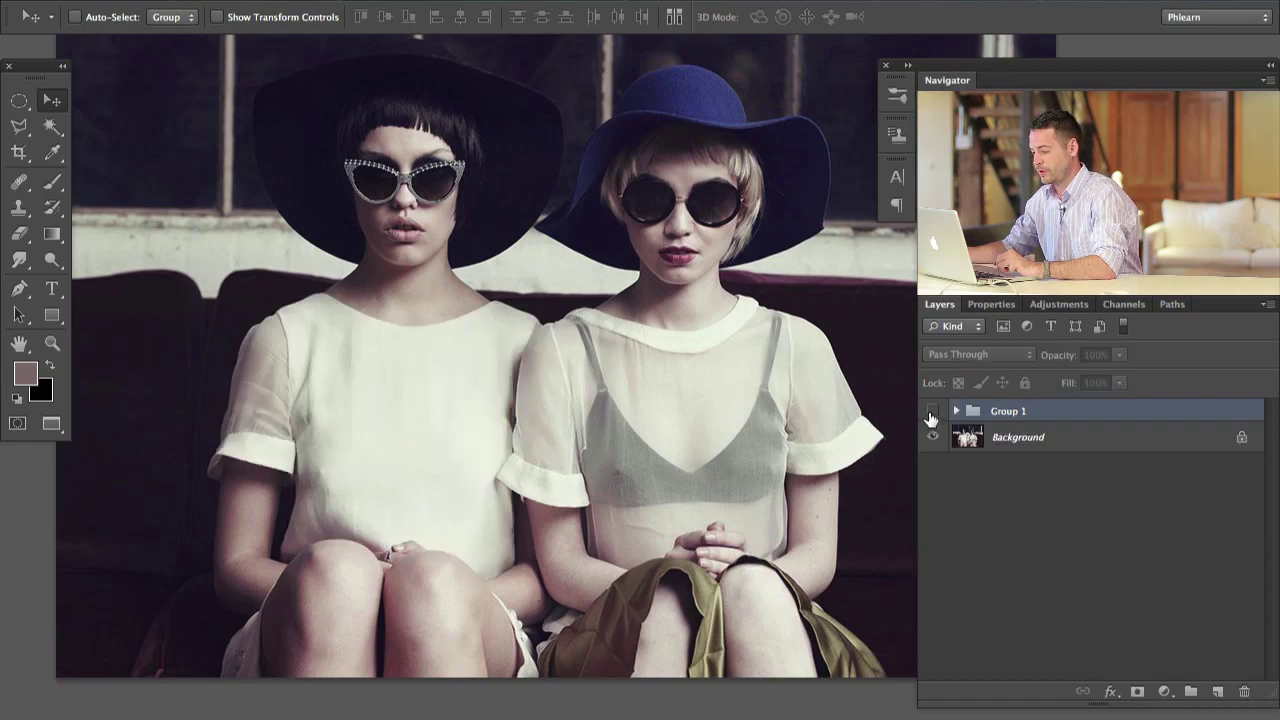
click(930, 414)
click(930, 414)
click(930, 414)
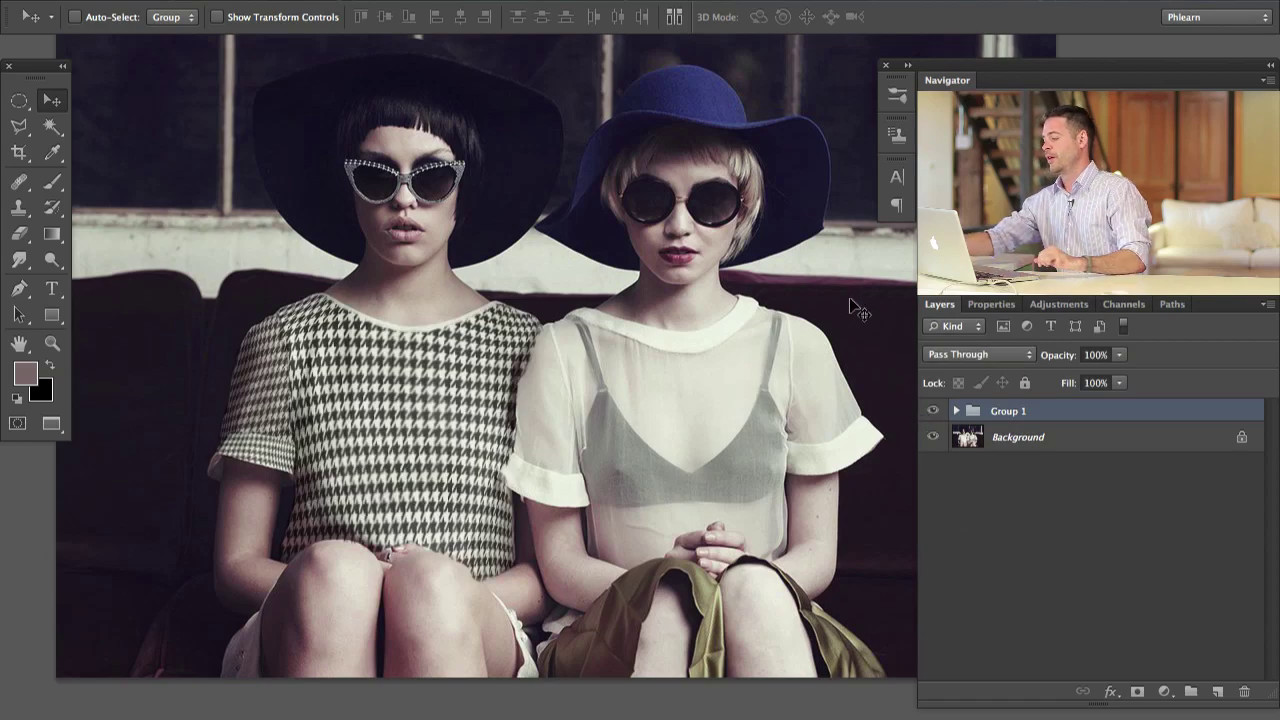